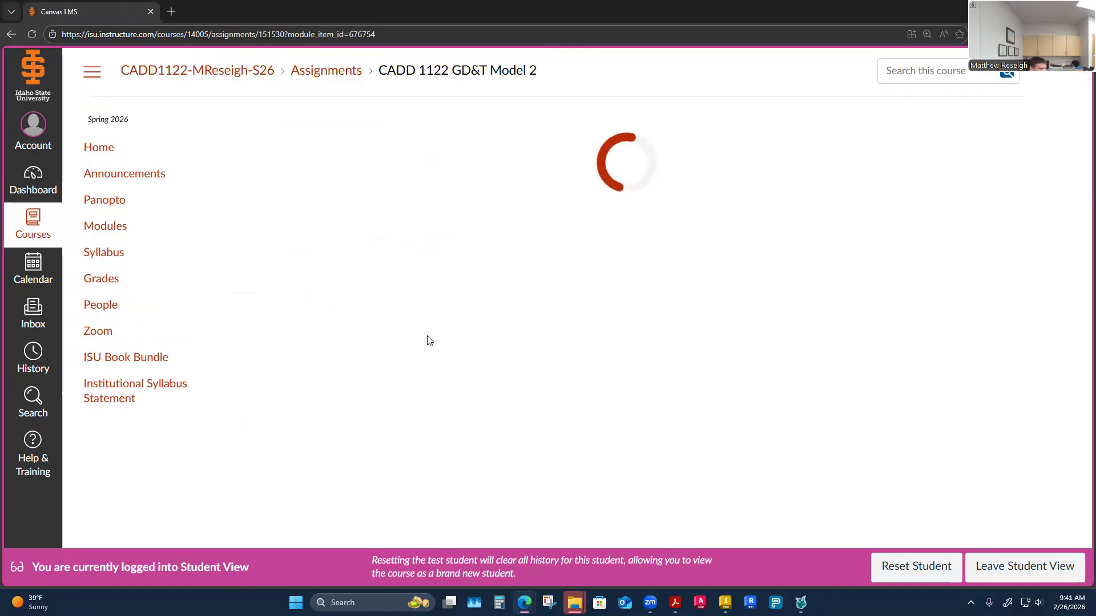
Examine the CADD 1122 GD&T Model 2 drawing on the assignment page, including its section view and dimensions.
{"action": "scroll", "coordinate": [501, 362], "scroll_direction": "down", "scroll_amount": 2}
{"action": "scroll", "coordinate": [500, 364], "scroll_direction": "down", "scroll_amount": 5}
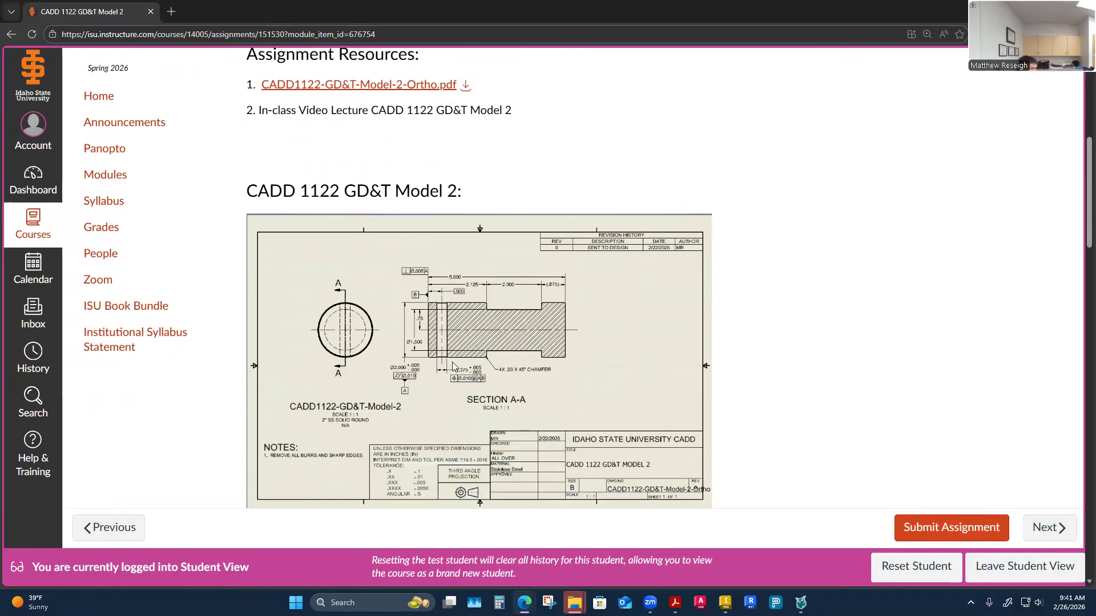
{"action": "scroll", "coordinate": [432, 355], "scroll_direction": "up", "scroll_amount": 2, "text": "ctrl"}
{"action": "scroll", "coordinate": [430, 341], "scroll_direction": "down", "scroll_amount": 4}
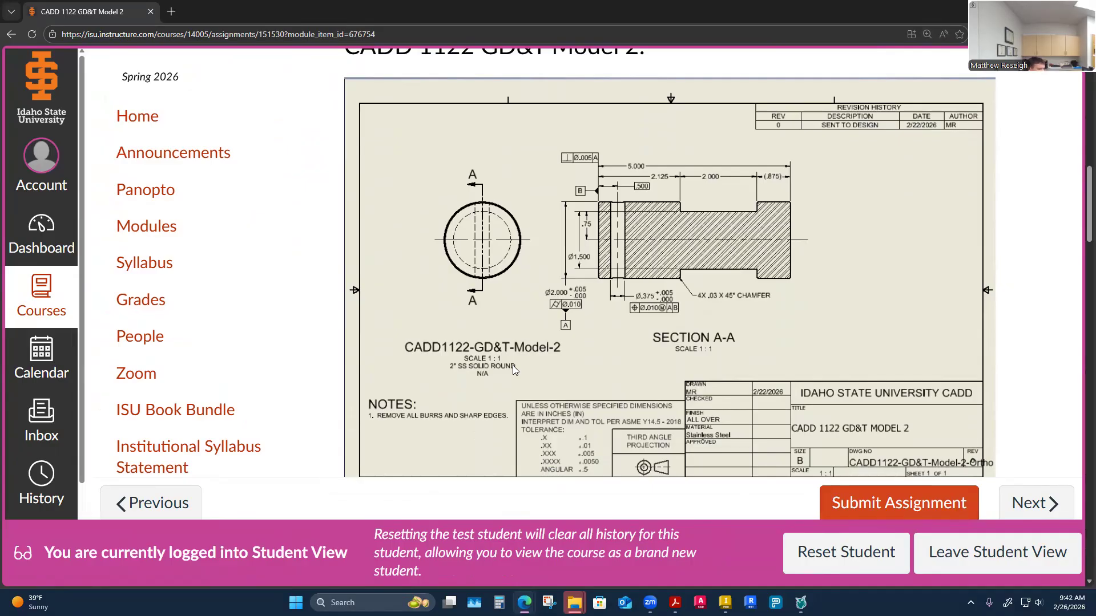
{"action": "scroll", "coordinate": [574, 291], "scroll_direction": "up", "scroll_amount": 3}
{"action": "scroll", "coordinate": [552, 292], "scroll_direction": "down", "scroll_amount": 3}
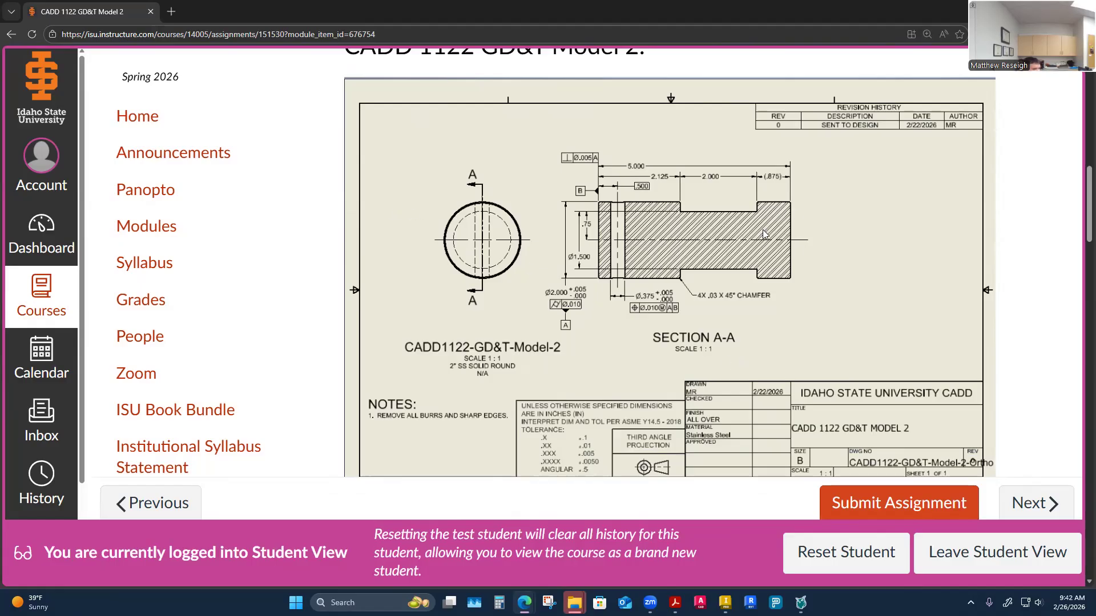
{"action": "scroll", "coordinate": [731, 187], "scroll_direction": "up", "scroll_amount": 1}
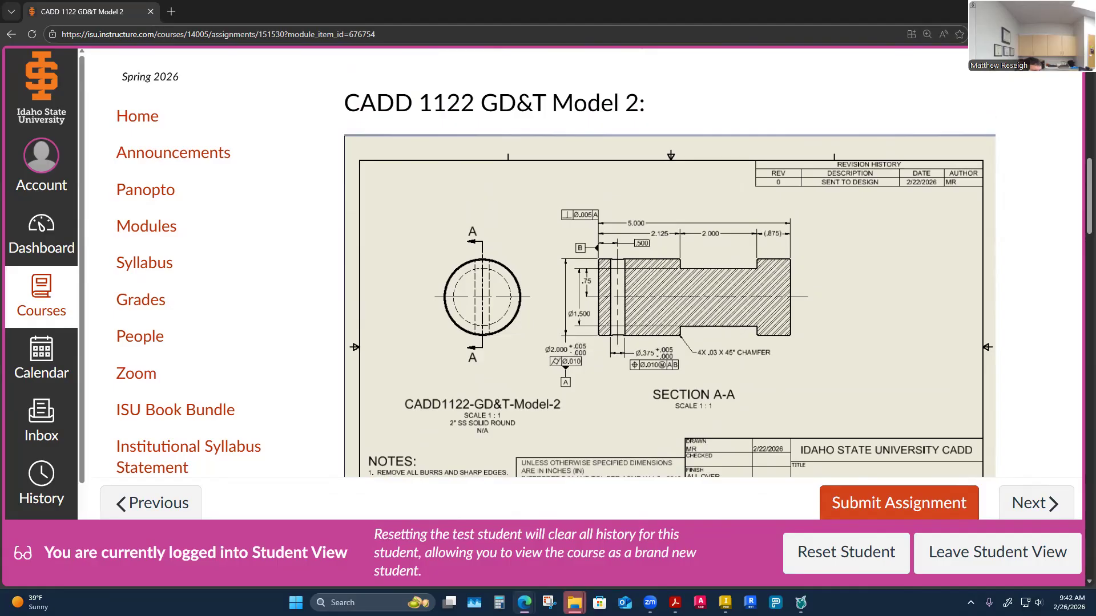
Open the CADD1122-GD&T-Model-2-Ortho PDF from the 7-Week 7 folder in Microsoft Edge and move it to its own window.
{"action": "mouse_move", "coordinate": [574, 603]}
{"action": "left_click", "coordinate": [552, 545]}
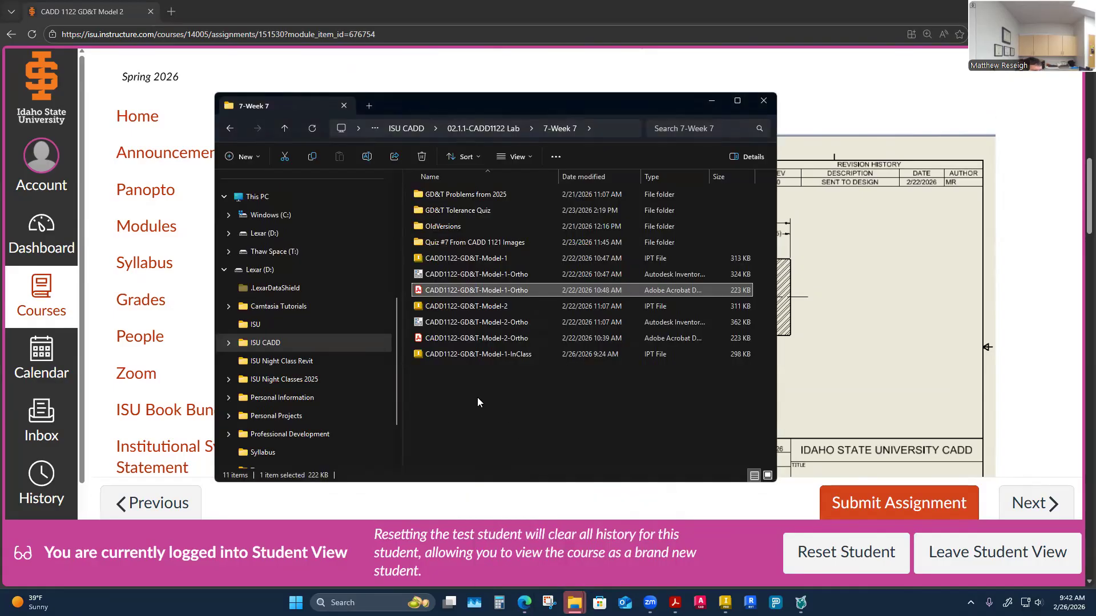
{"action": "double_click", "coordinate": [452, 340]}
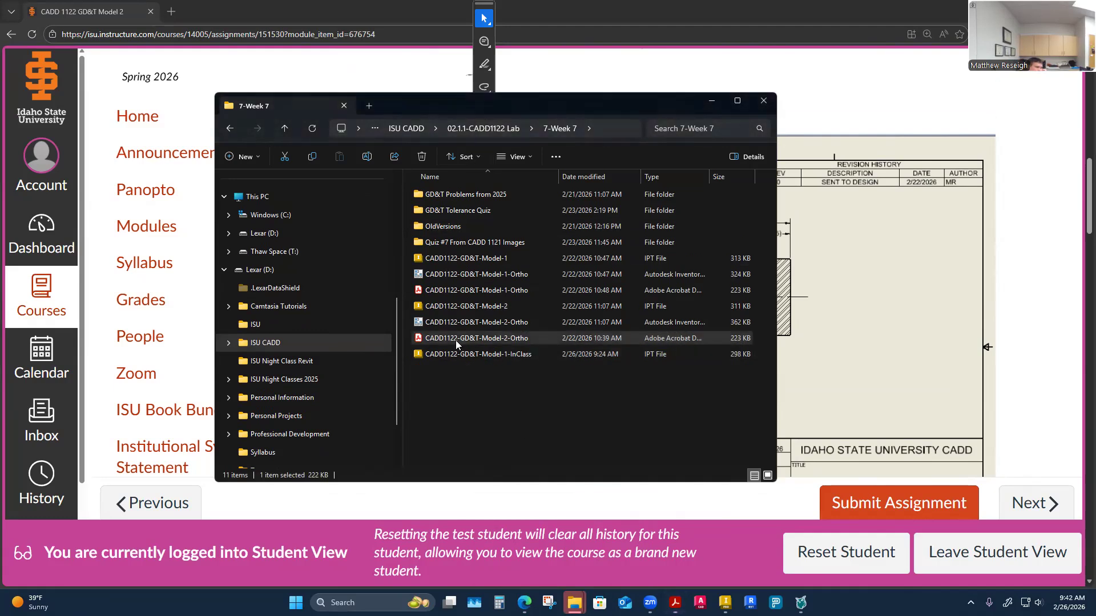
{"action": "right_click", "coordinate": [456, 344]}
{"action": "mouse_move", "coordinate": [490, 134]}
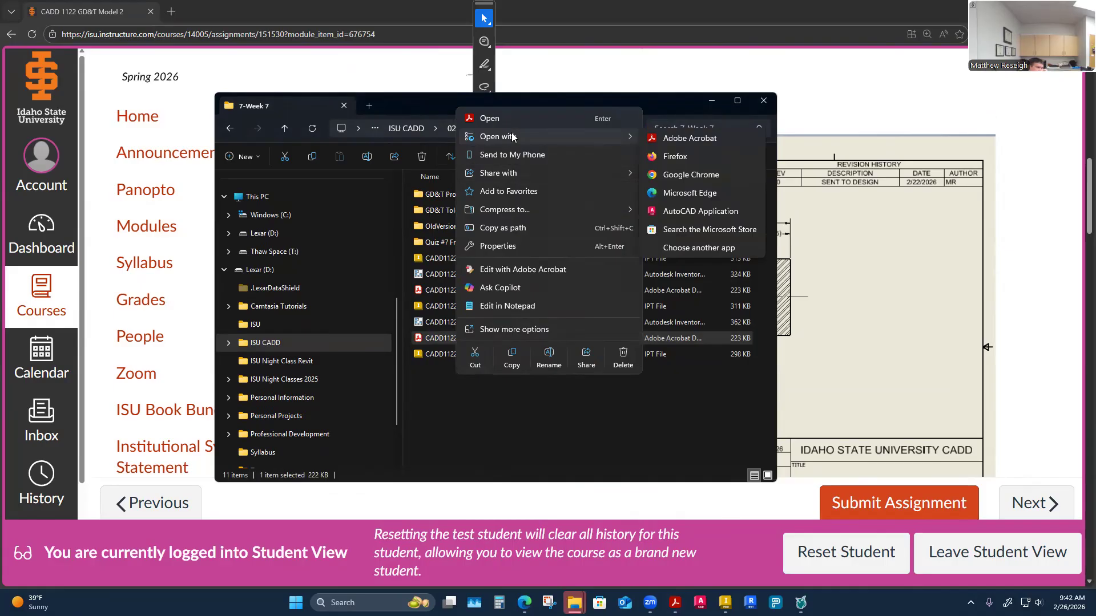
{"action": "left_click", "coordinate": [688, 193]}
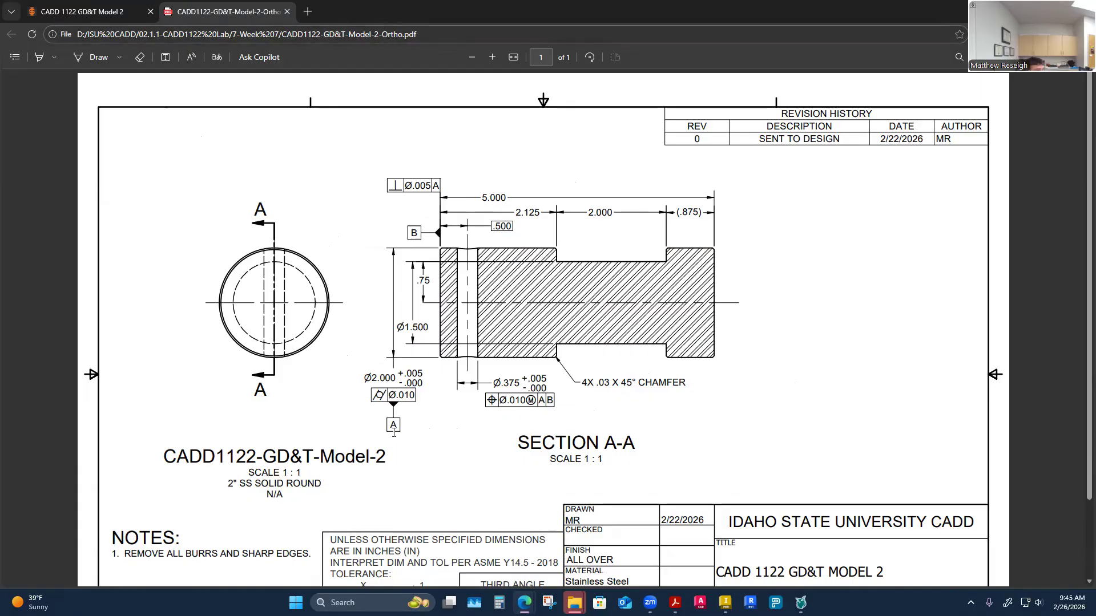
{"action": "left_click_drag", "start_coordinate": [256, 15], "coordinate": [0, 14]}
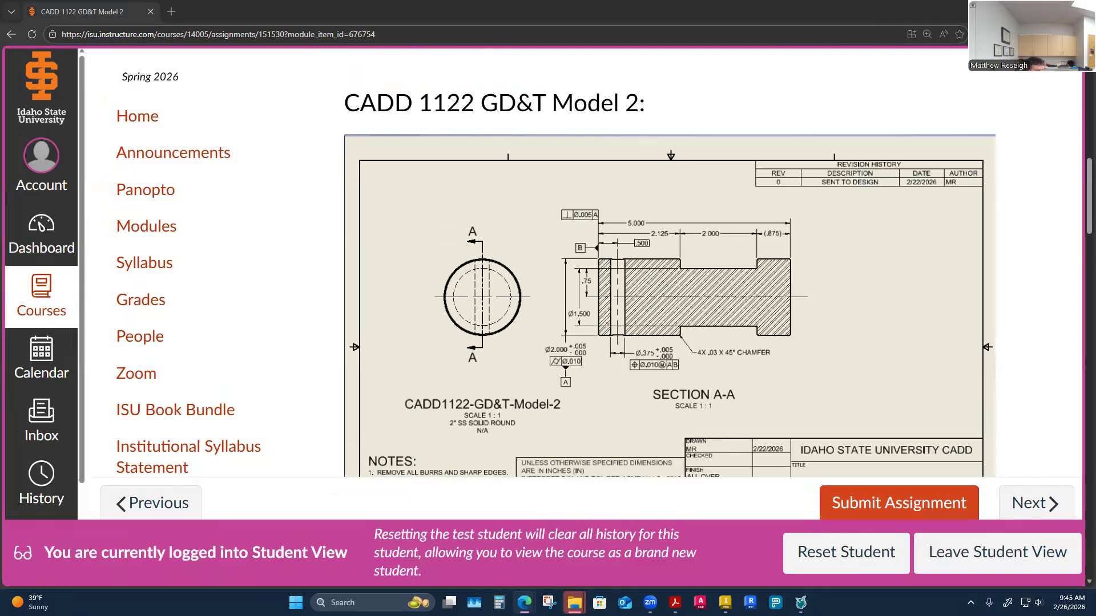
Switch to Autodesk Inventor and create a new part from the English Standard (in).ipt template.
{"action": "left_click", "coordinate": [724, 600]}
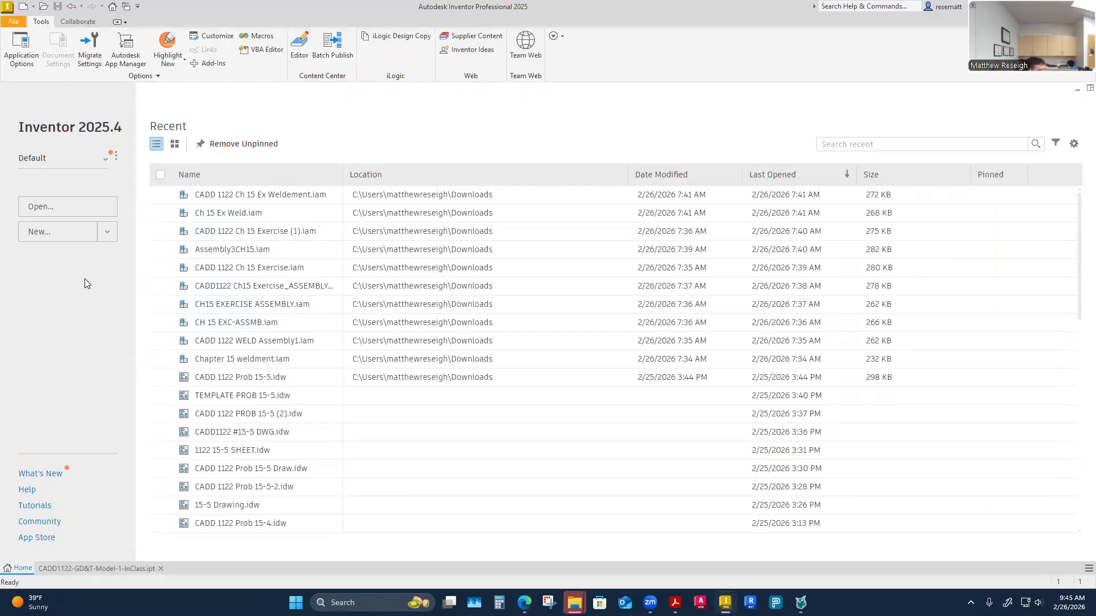
{"action": "left_click", "coordinate": [107, 232]}
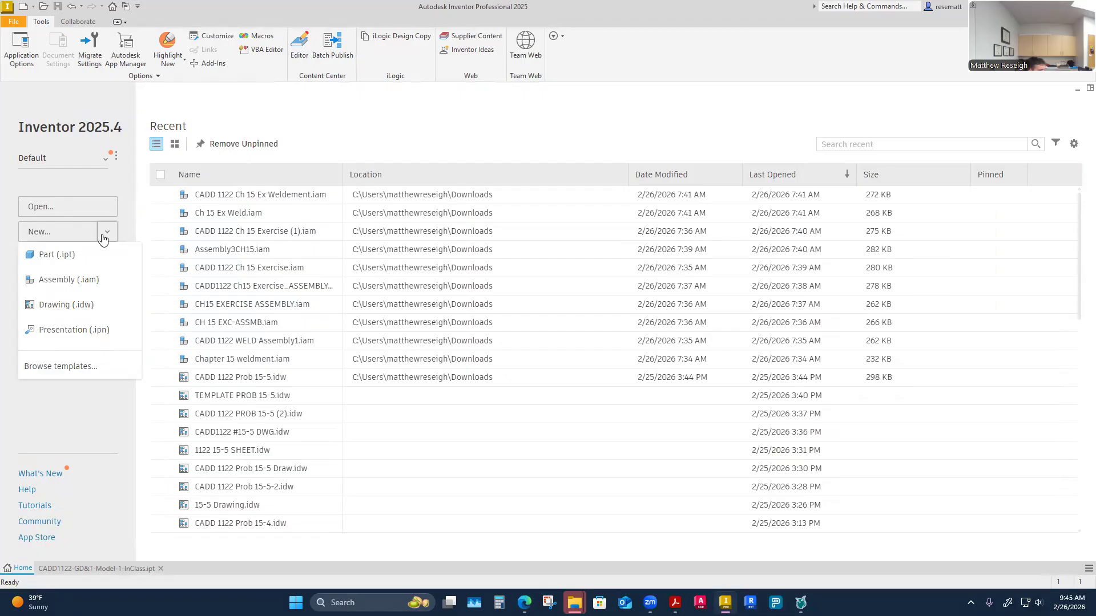
{"action": "left_click", "coordinate": [48, 369]}
{"action": "left_click", "coordinate": [609, 192]}
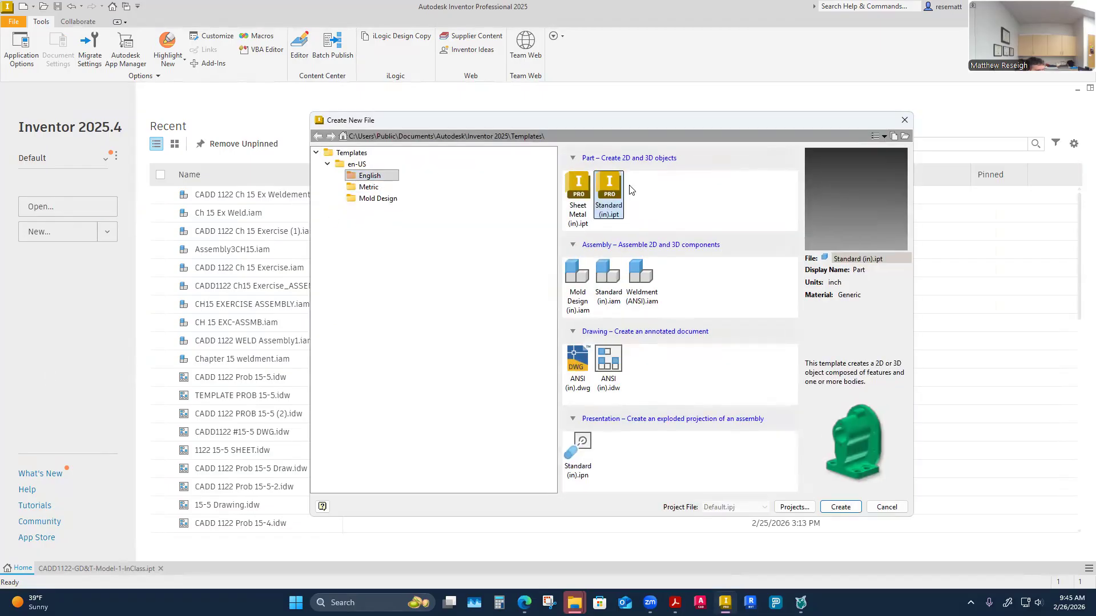
{"action": "left_click", "coordinate": [841, 507]}
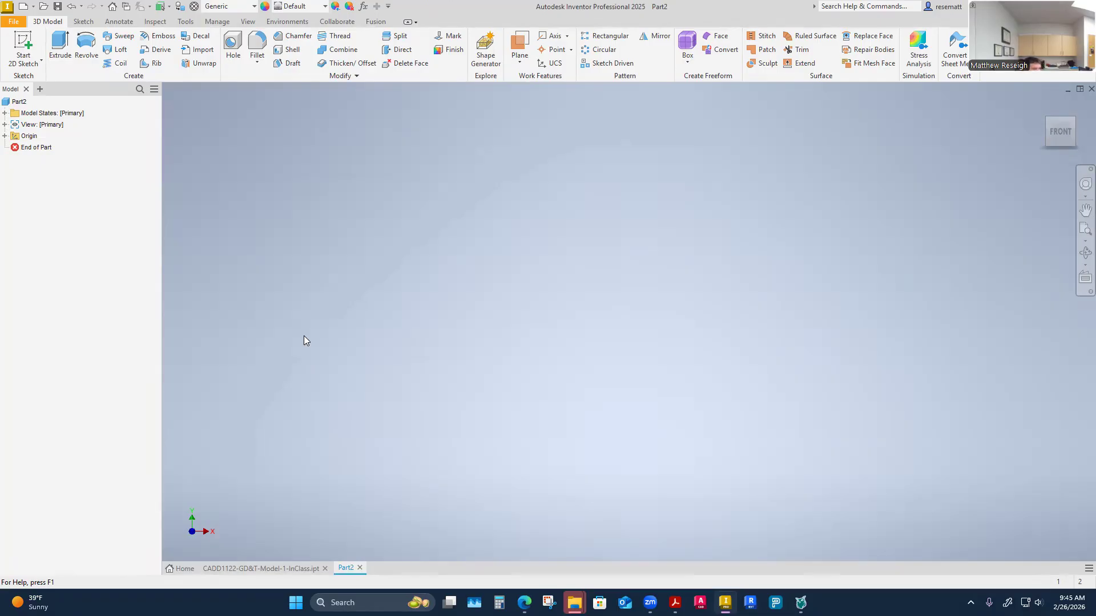
Start a 2D sketch on the YZ plane, facing the right view, and expand the part's Origin folder.
{"action": "left_click", "coordinate": [1079, 132]}
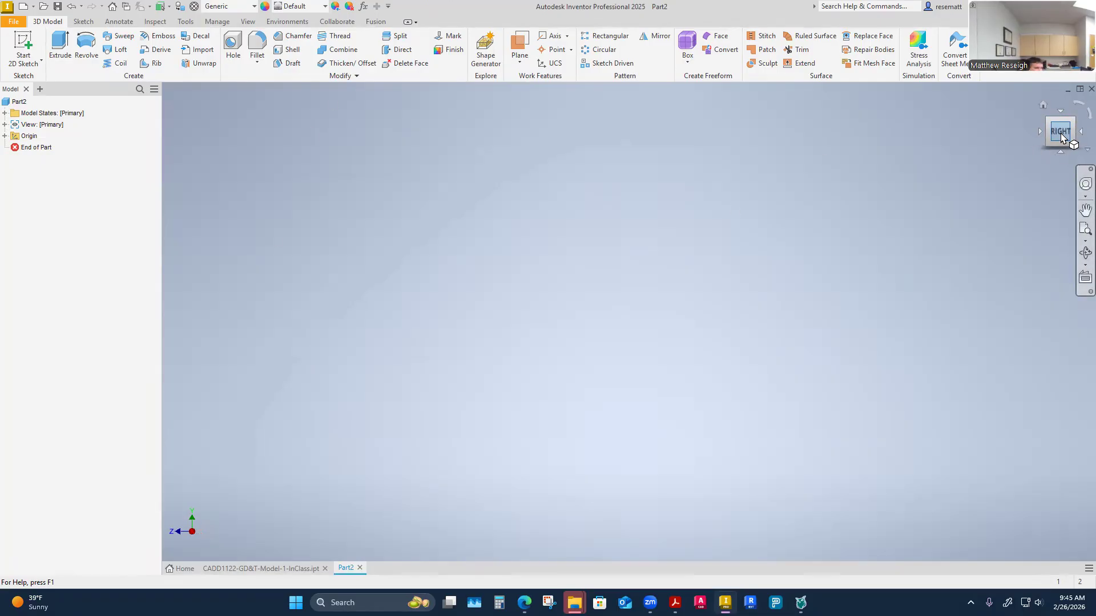
{"action": "left_click", "coordinate": [21, 46]}
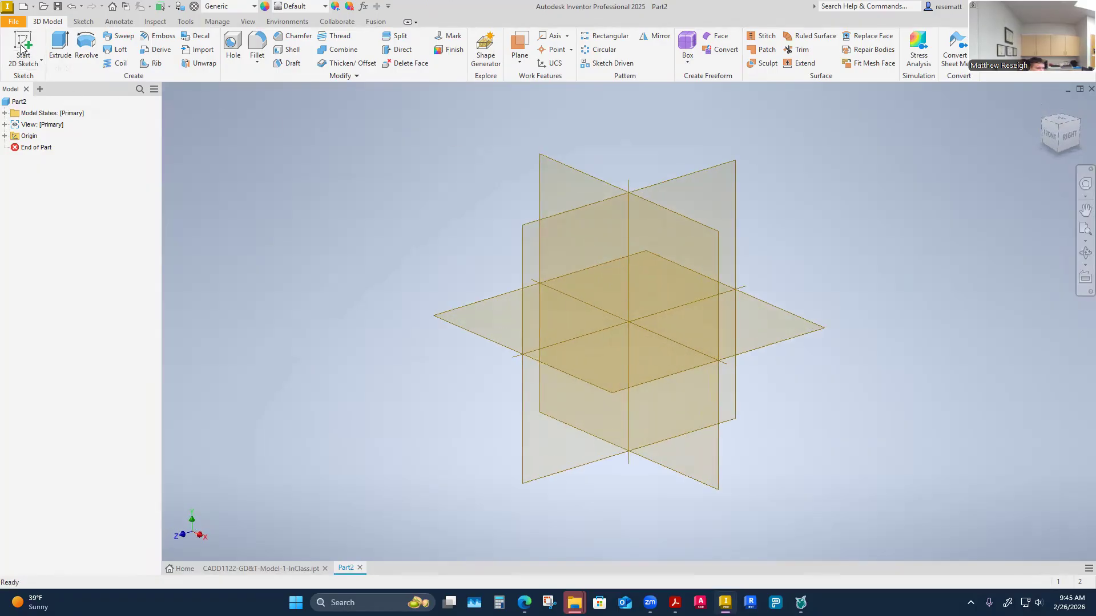
{"action": "left_click", "coordinate": [543, 237]}
{"action": "left_click", "coordinate": [485, 166]}
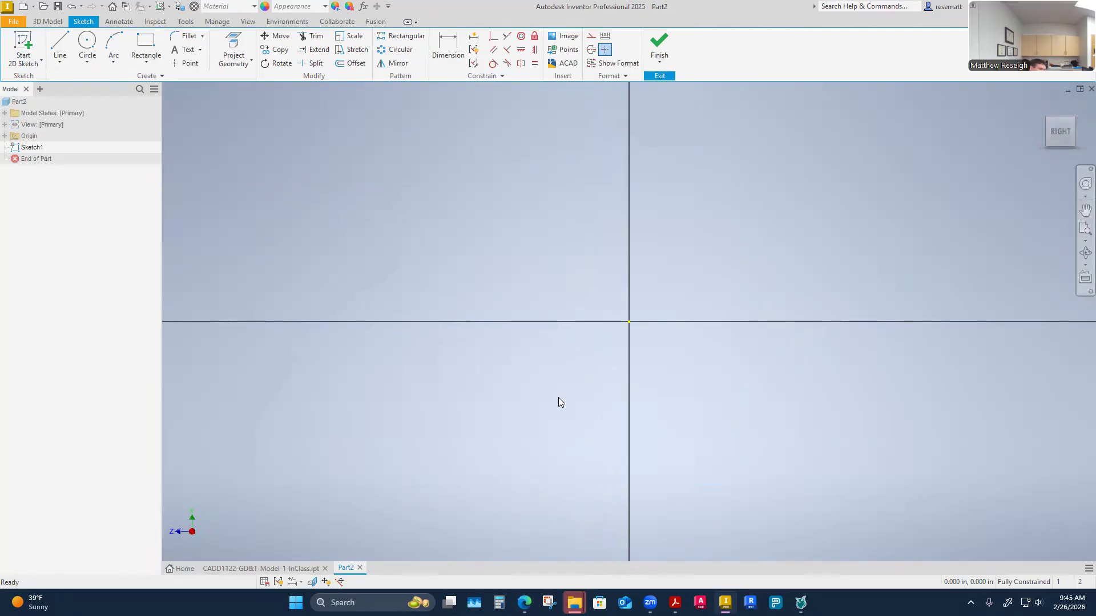
{"action": "left_click", "coordinate": [5, 136]}
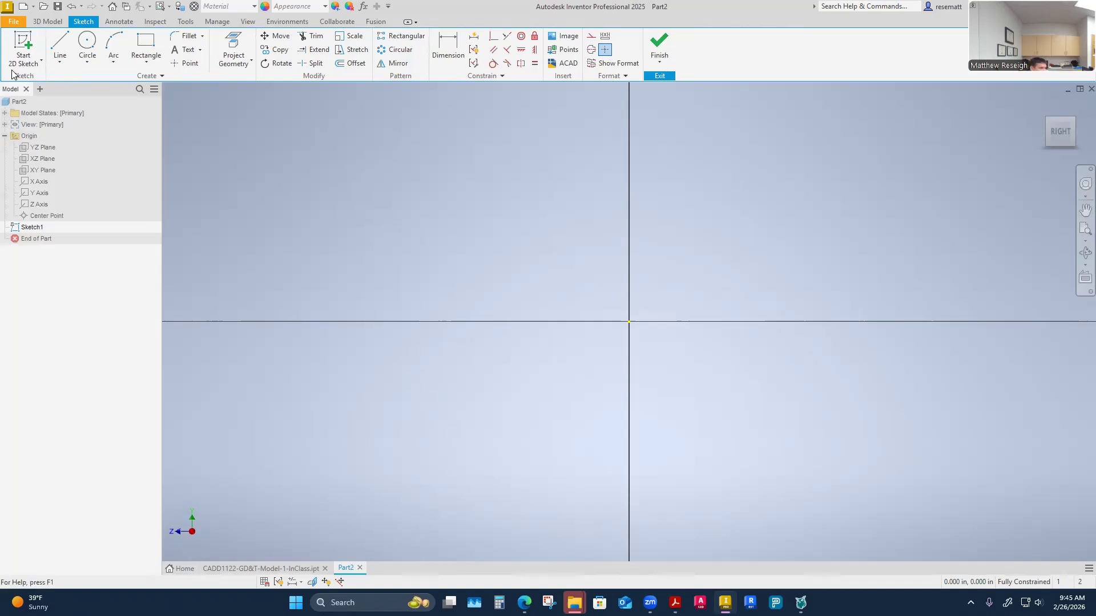
{"action": "left_click", "coordinate": [62, 46]}
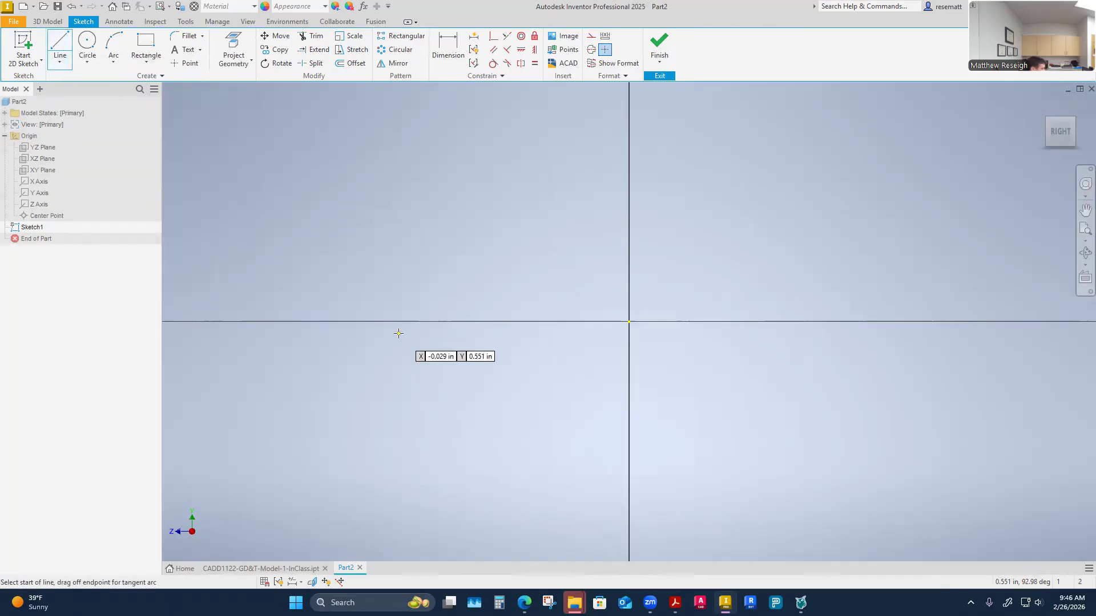
{"action": "key", "text": "Escape"}
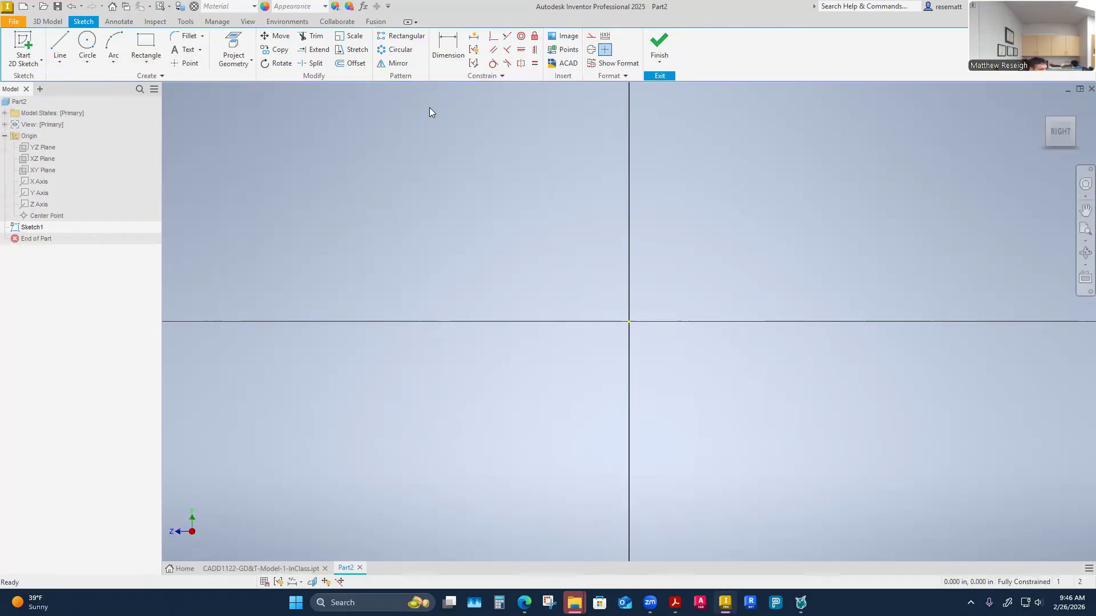
{"action": "left_click", "coordinate": [251, 60]}
{"action": "left_click", "coordinate": [247, 86]}
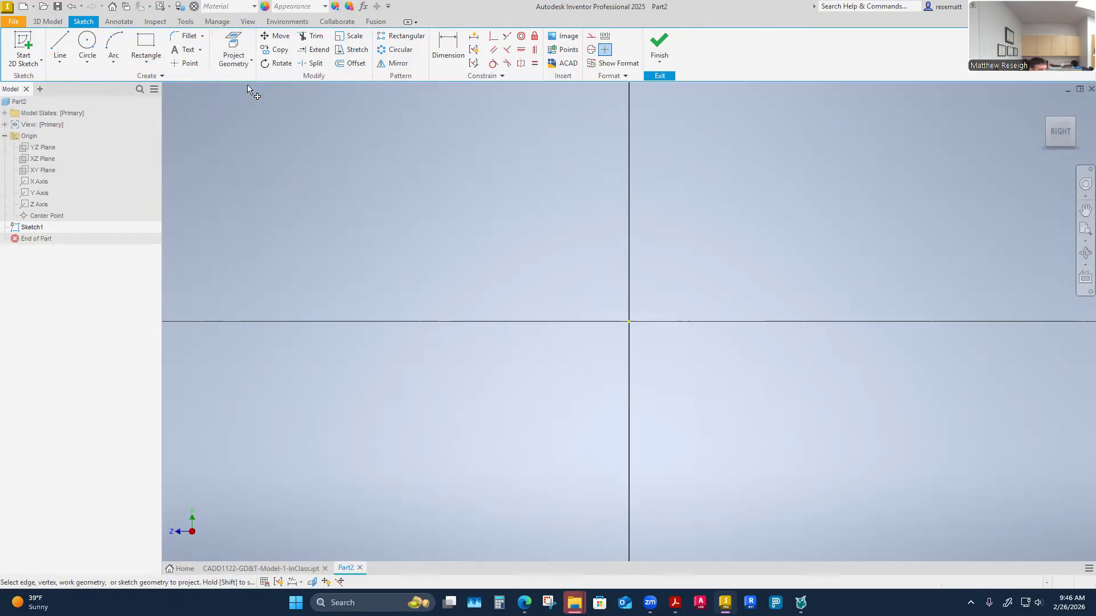
{"action": "key", "text": "Escape"}
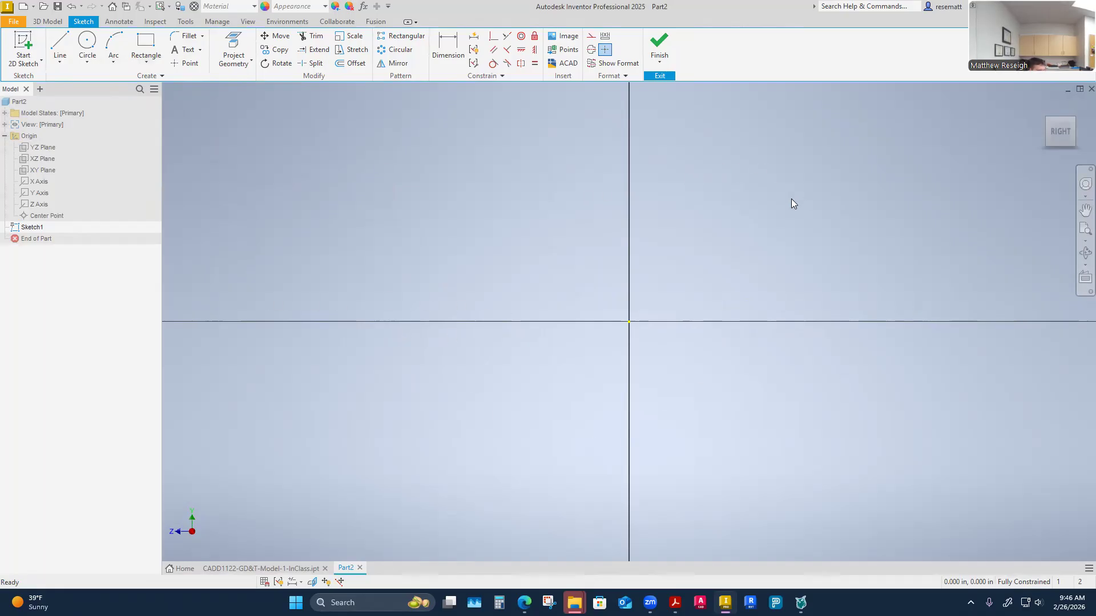
Project the Z axis into the sketch as reference geometry and end the Project Geometry command.
{"action": "left_click", "coordinate": [236, 67]}
{"action": "left_click", "coordinate": [233, 80]}
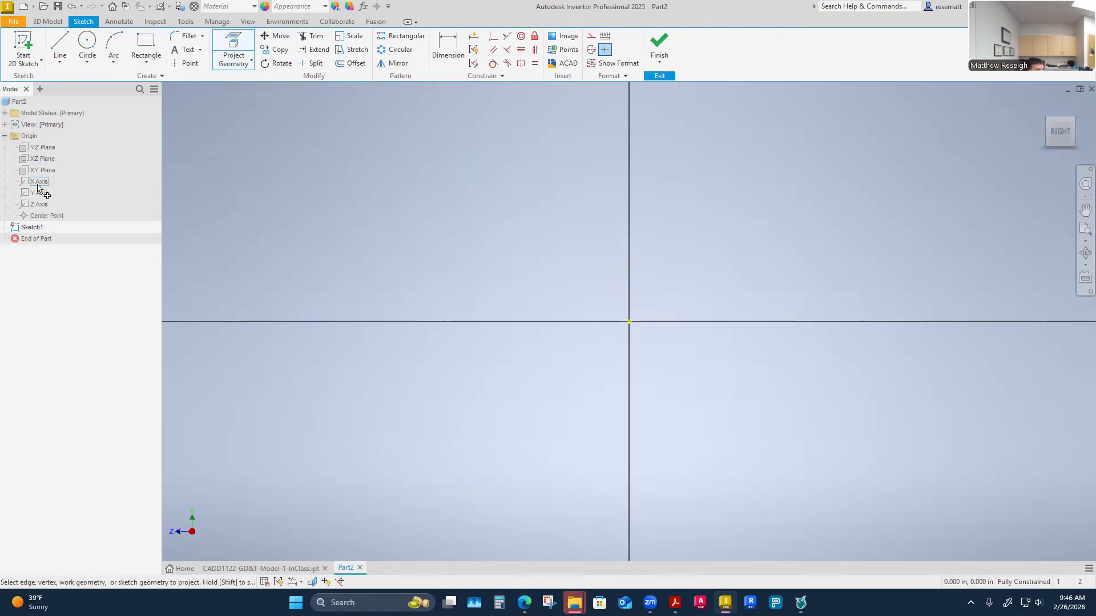
{"action": "left_click", "coordinate": [36, 211]}
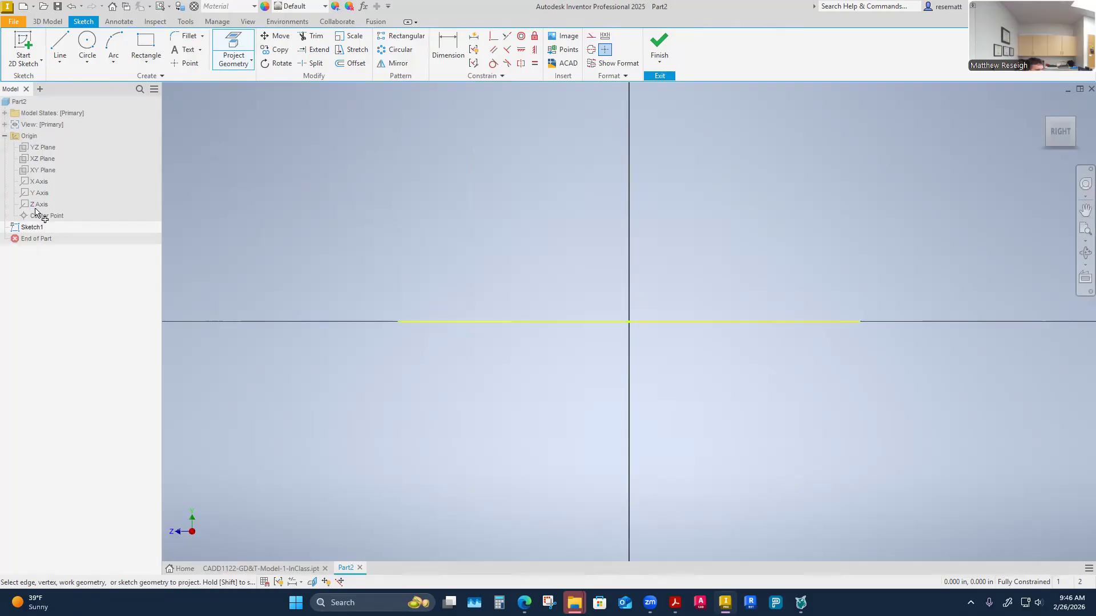
{"action": "right_click", "coordinate": [366, 209]}
{"action": "left_click", "coordinate": [412, 209]}
{"action": "left_click", "coordinate": [530, 322]}
{"action": "left_click", "coordinate": [591, 36]}
{"action": "left_click", "coordinate": [541, 173]}
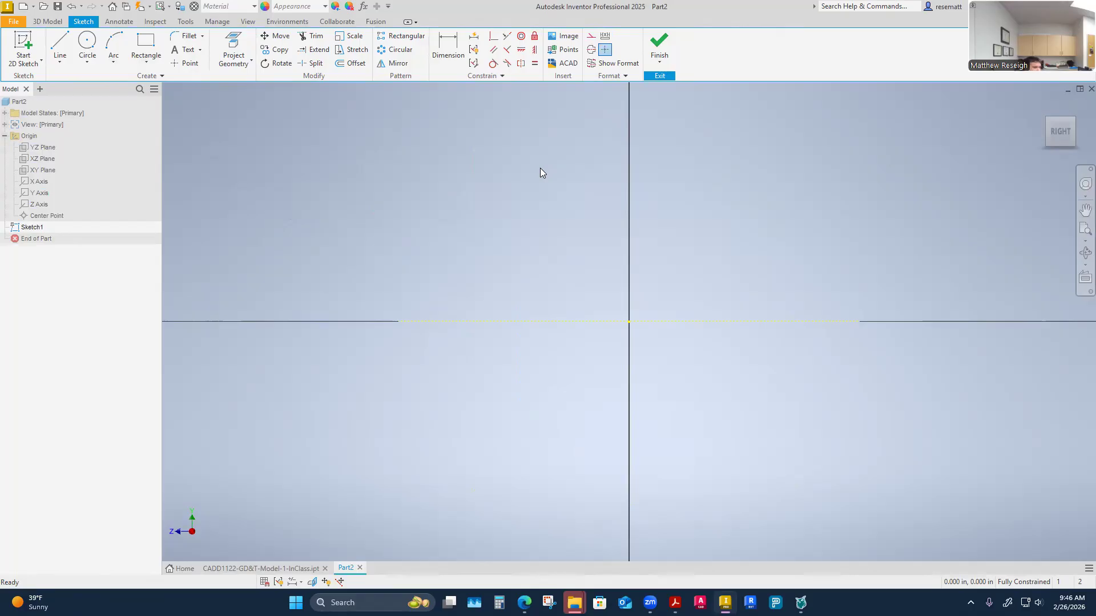
Draw a 1 in vertical line up from the projected Z axis, continuing with a 2.125 in horizontal line from its upper end.
{"action": "left_click", "coordinate": [60, 45]}
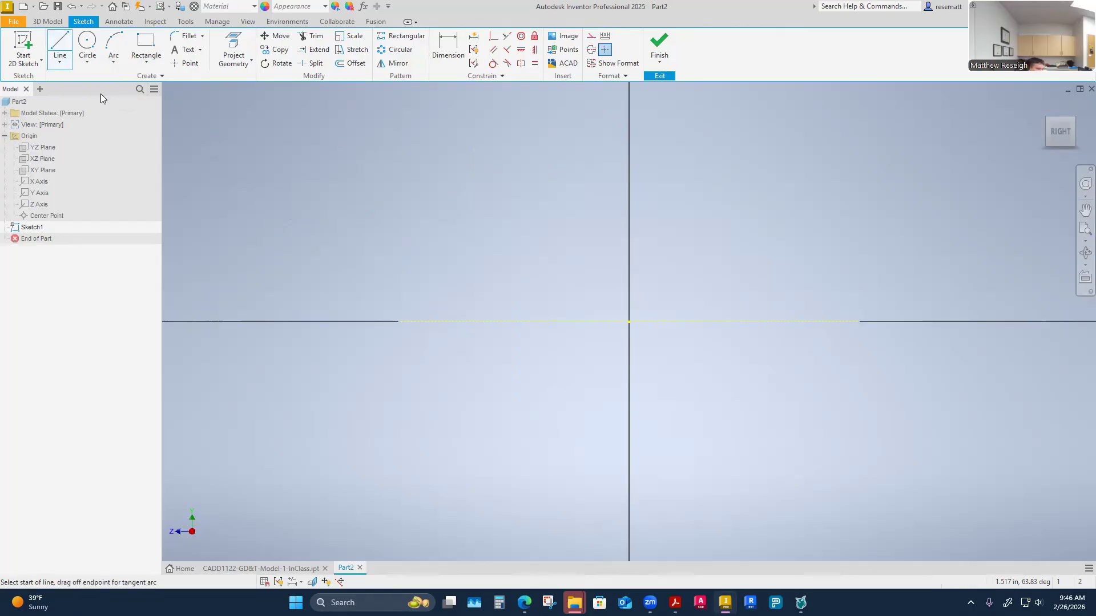
{"action": "left_click", "coordinate": [474, 322]}
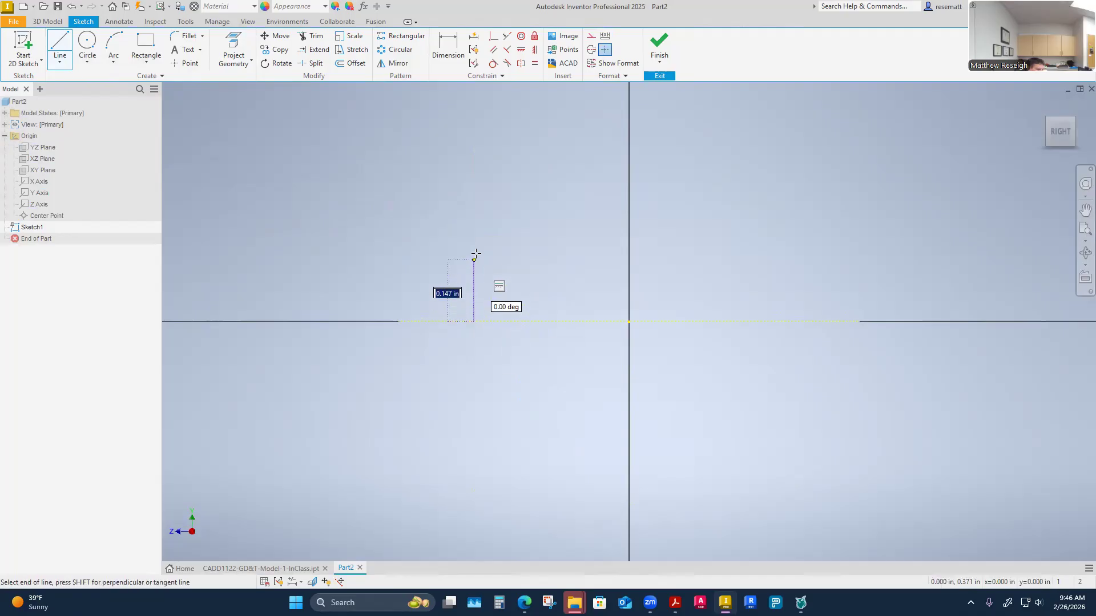
{"action": "type", "text": "1"}
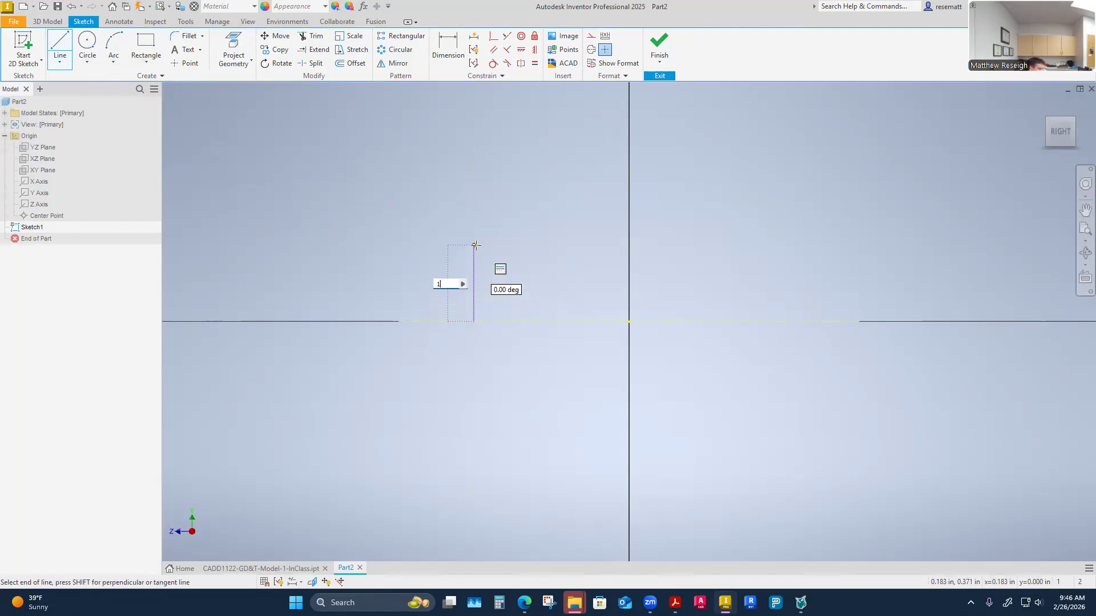
{"action": "key", "text": "Return"}
{"action": "scroll", "coordinate": [475, 315], "scroll_direction": "up", "scroll_amount": 2}
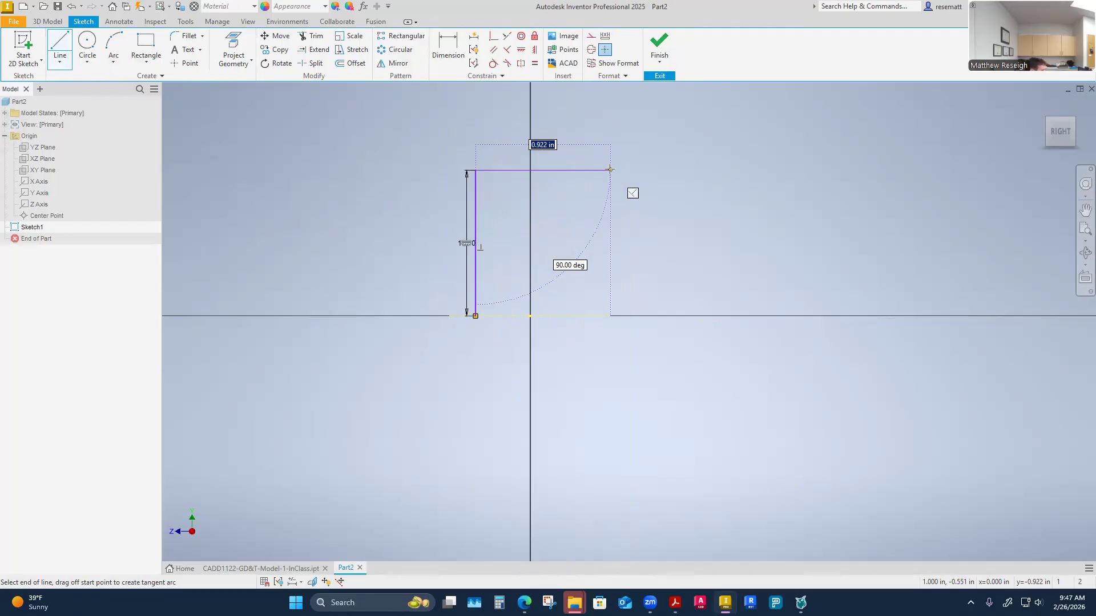
{"action": "type", "text": "2.125"}
{"action": "key", "text": "Return"}
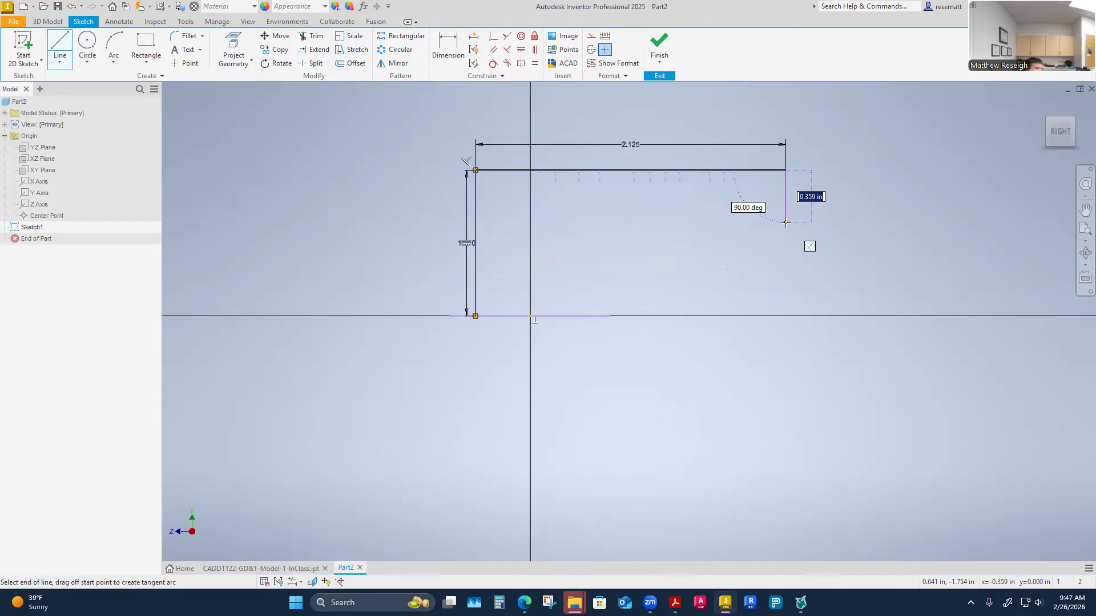
Continue the profile with a 0.25 in vertical line straight down from the far end of the 2.125 in line.
{"action": "type", "text": ".25"}
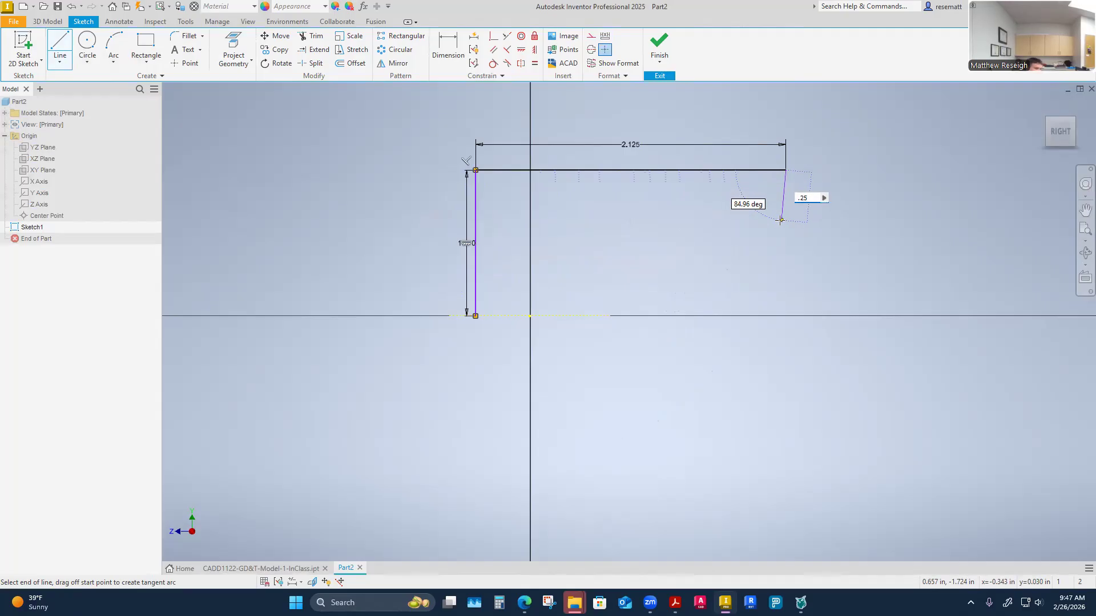
{"action": "key", "text": "Escape"}
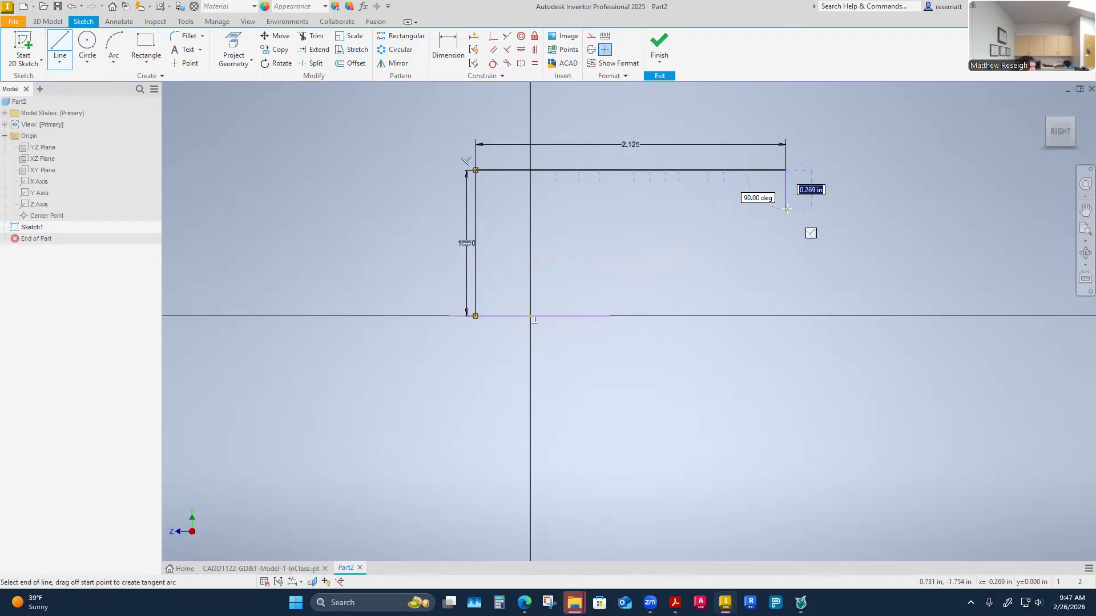
{"action": "type", "text": ".25"}
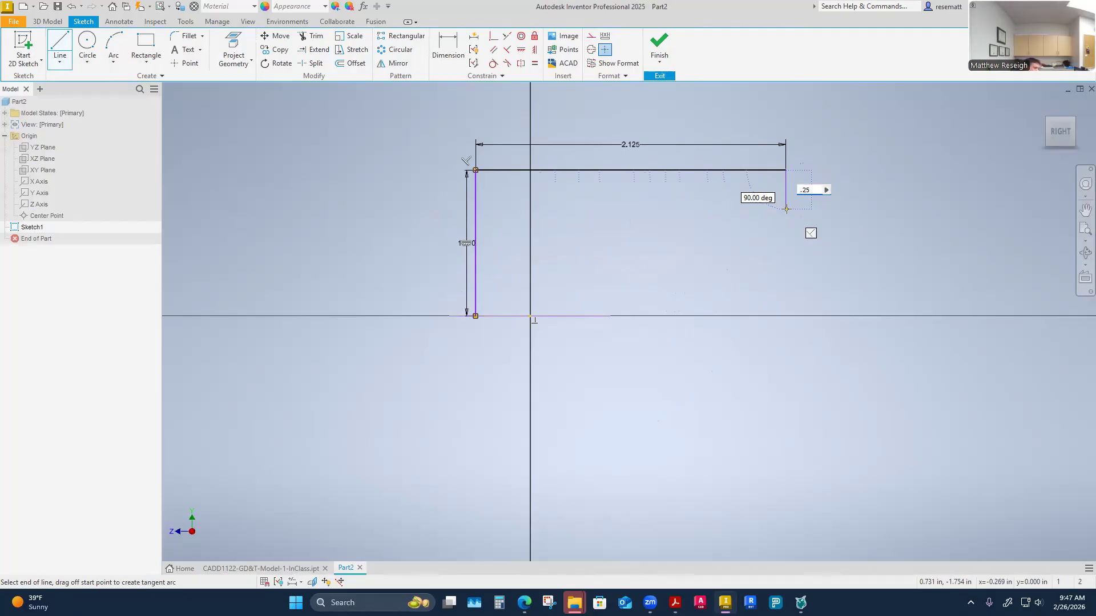
{"action": "key", "text": "Return"}
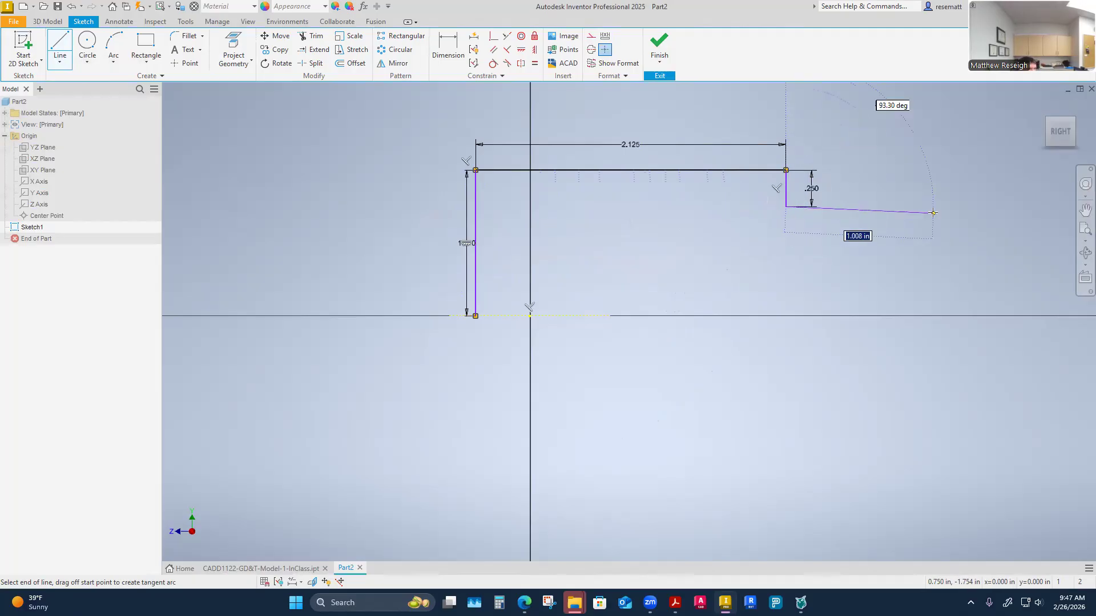
Continue the profile with a 2 in horizontal line from the lower end of the 0.25 in vertical line.
{"action": "scroll", "coordinate": [933, 212], "scroll_direction": "down", "scroll_amount": 8}
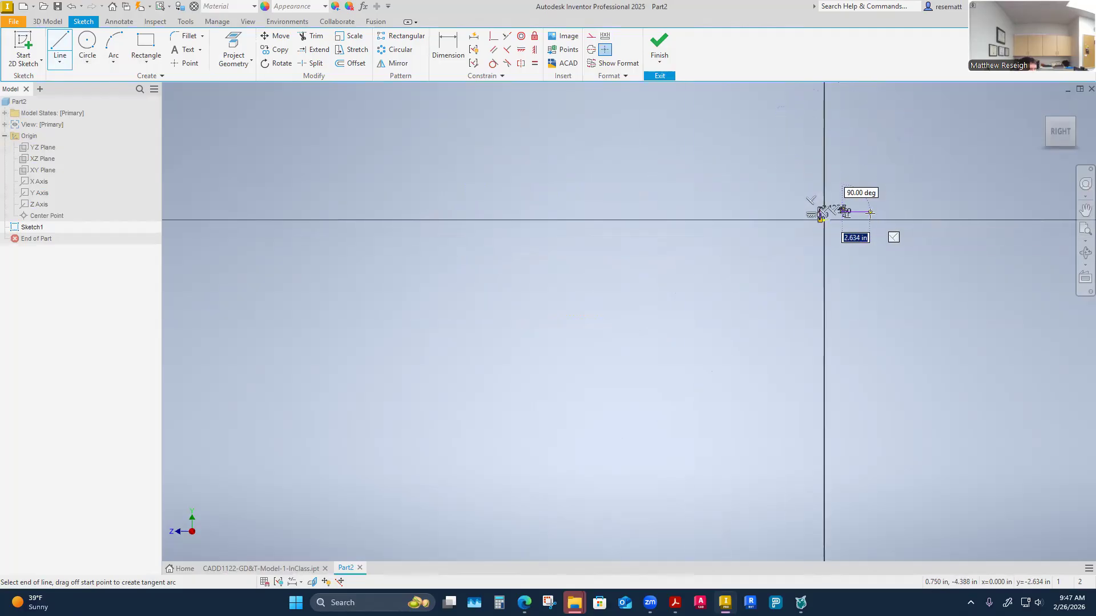
{"action": "scroll", "coordinate": [869, 213], "scroll_direction": "up", "scroll_amount": 8}
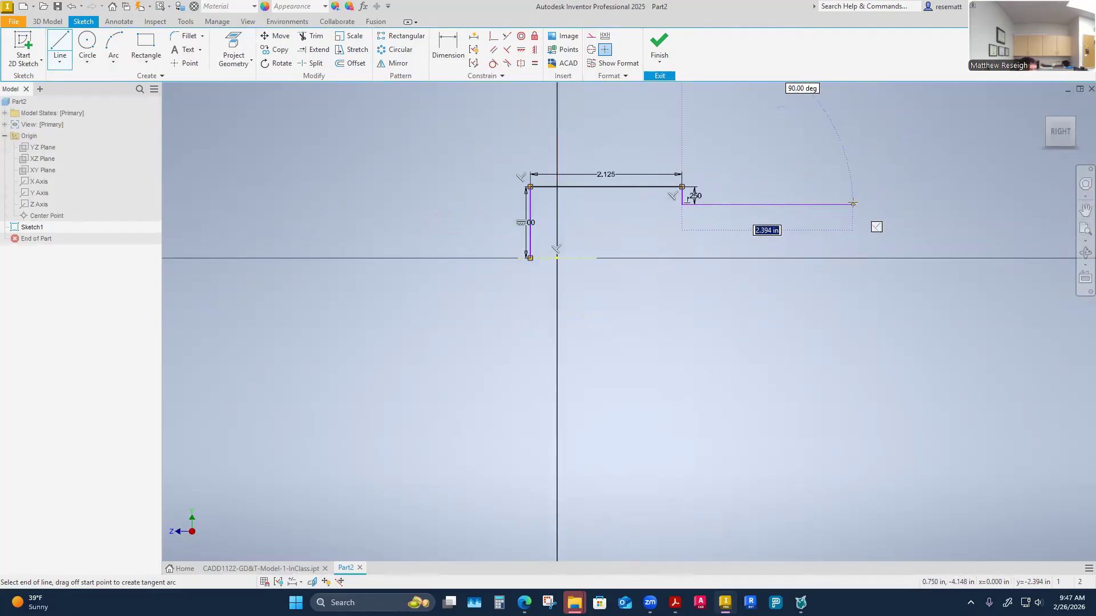
{"action": "type", "text": "2"}
{"action": "key", "text": "Return"}
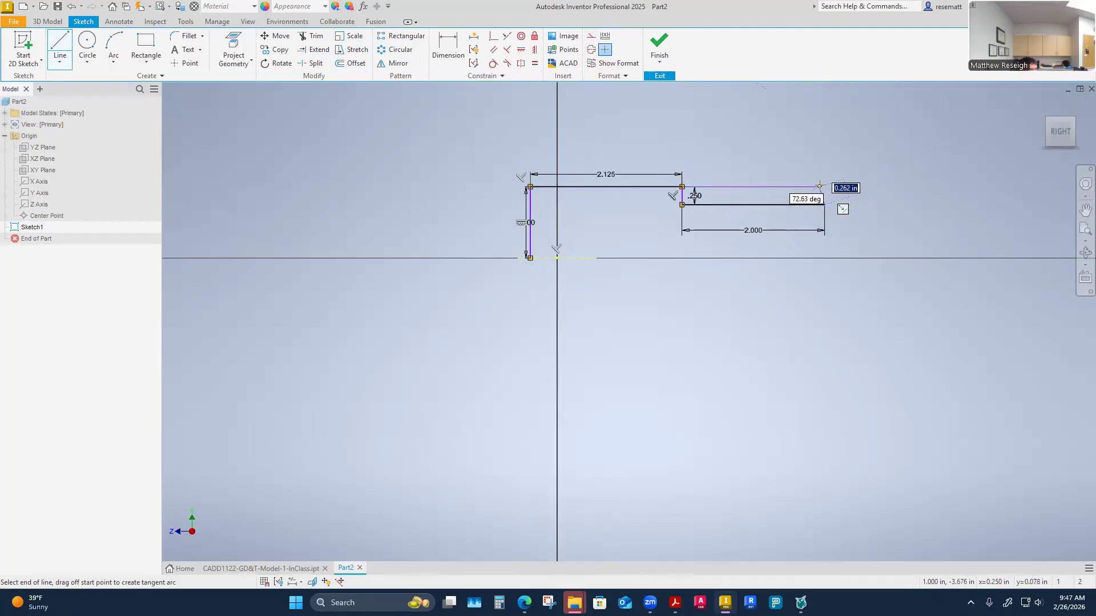
Draw a vertical line up to the height of the first upper edge, continuing with a 0.875 in horizontal line.
{"action": "scroll", "coordinate": [823, 186], "scroll_direction": "up", "scroll_amount": 3}
{"action": "scroll", "coordinate": [823, 187], "scroll_direction": "down", "scroll_amount": 6}
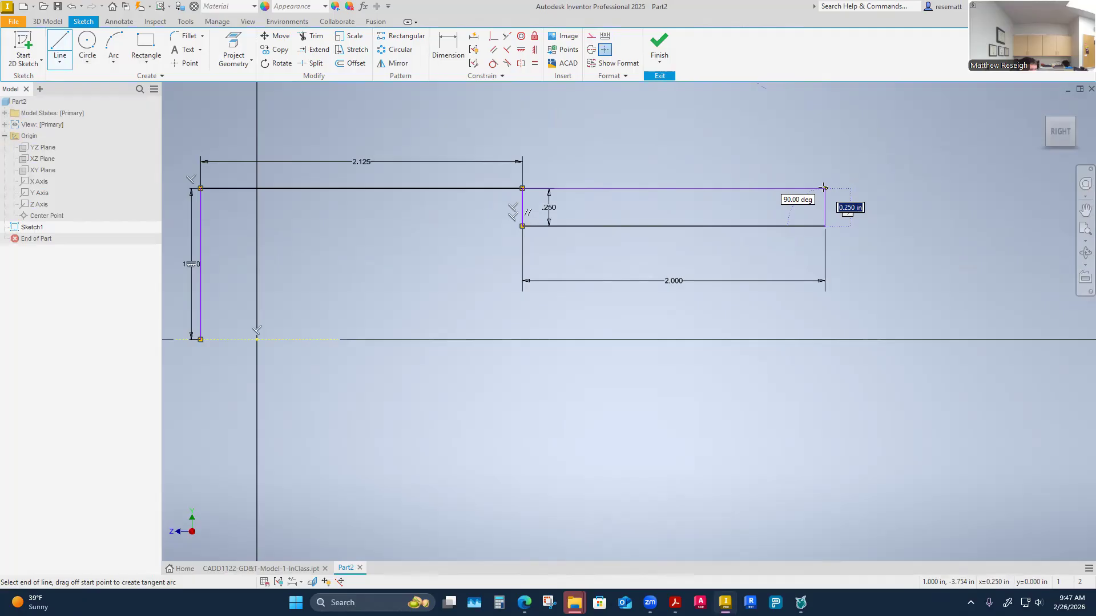
{"action": "left_click", "coordinate": [824, 187]}
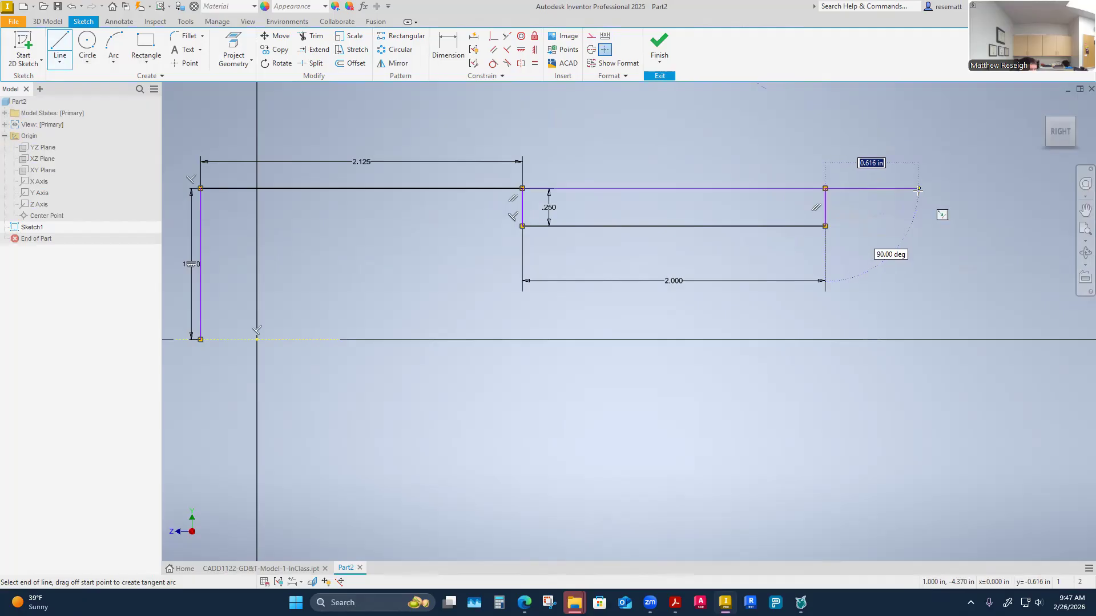
{"action": "type", "text": ".875"}
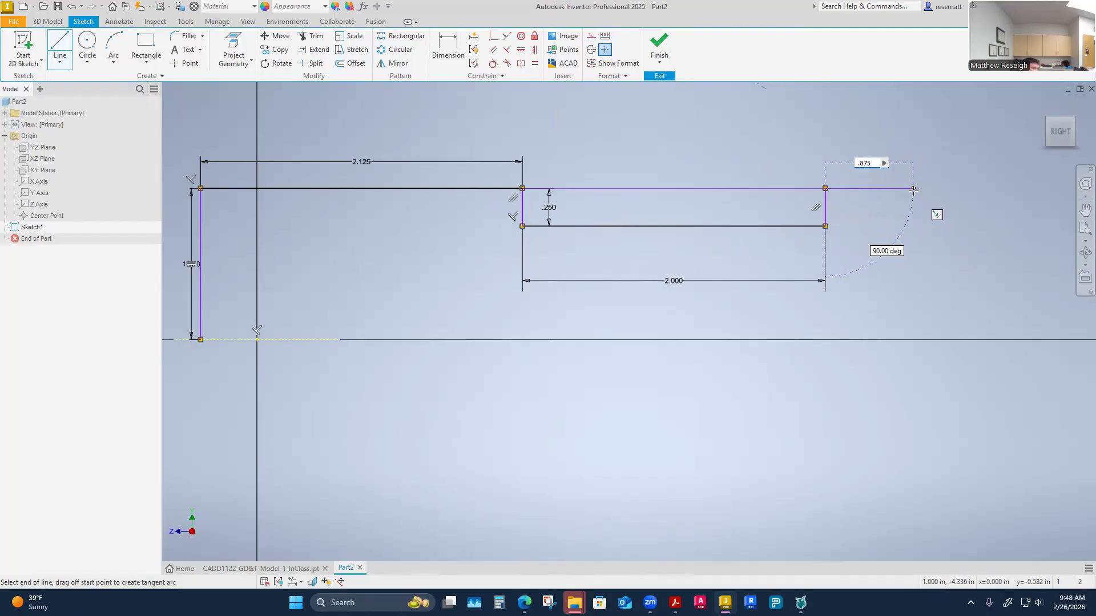
{"action": "key", "text": "Return"}
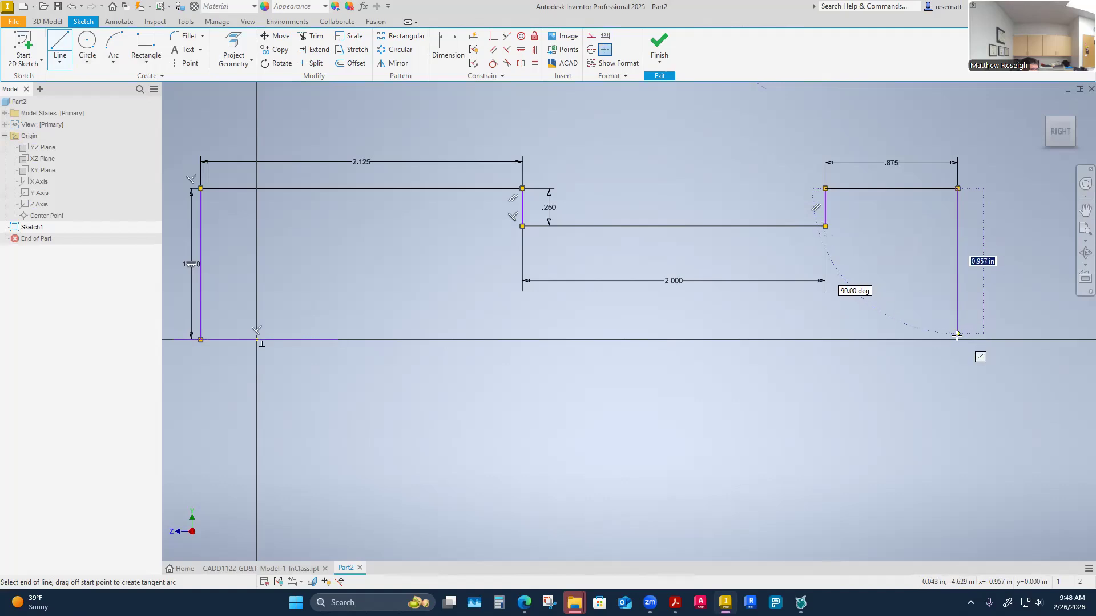
Draw the end line straight down to the Z axis, close the profile along the axis to its start point, and end the Line command.
{"action": "double_click", "coordinate": [957, 340]}
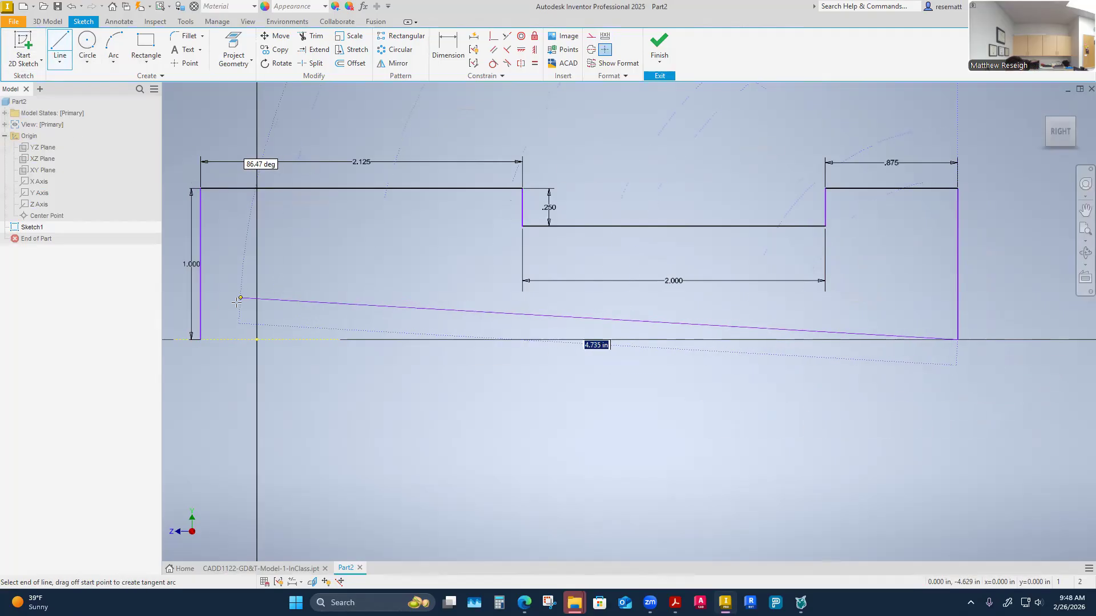
{"action": "left_click", "coordinate": [200, 338]}
{"action": "right_click", "coordinate": [200, 339]}
{"action": "left_click", "coordinate": [242, 340]}
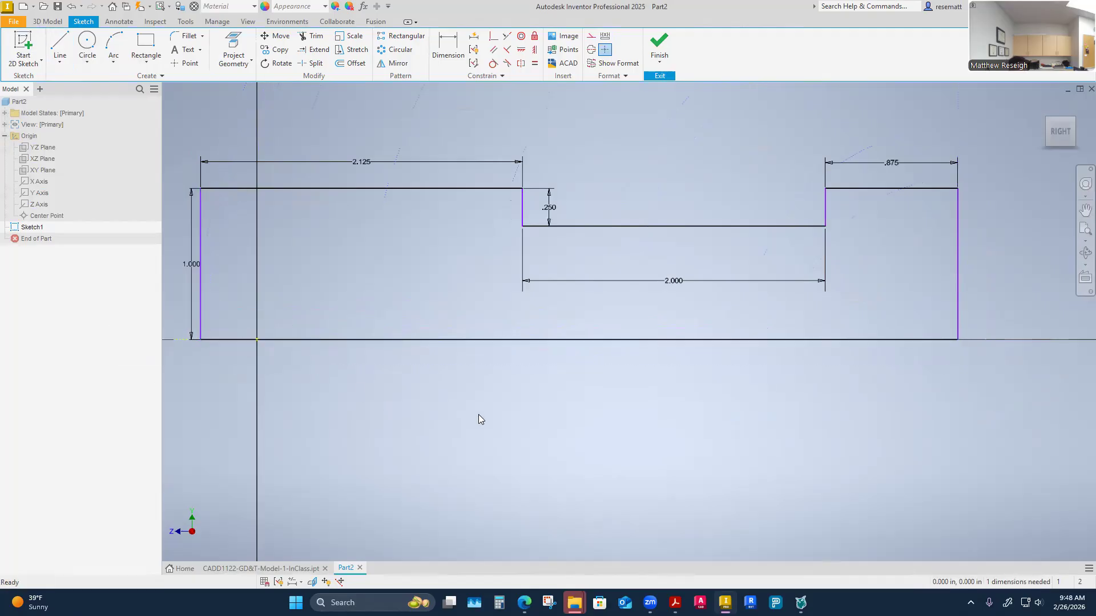
Move the 2 in groove dimension above the profile, between the two neighbouring length dimensions.
{"action": "scroll", "coordinate": [469, 418], "scroll_direction": "down", "scroll_amount": 4}
{"action": "scroll", "coordinate": [469, 417], "scroll_direction": "up", "scroll_amount": 2}
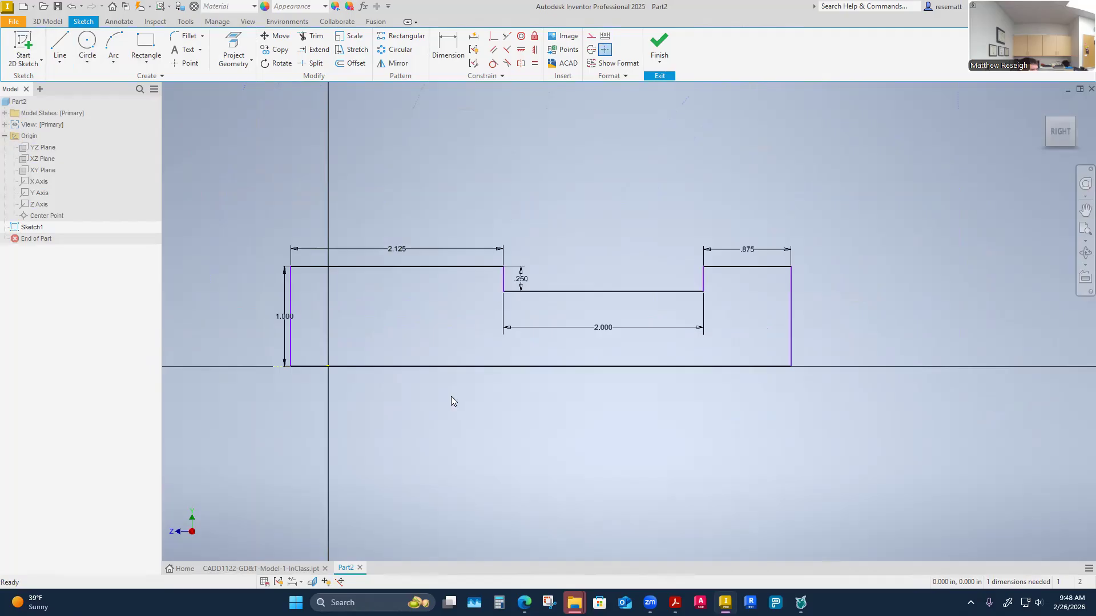
{"action": "mouse_move", "coordinate": [602, 328]}
{"action": "left_mouse_down"}
{"action": "mouse_move", "coordinate": [598, 226]}
{"action": "mouse_move", "coordinate": [599, 245]}
{"action": "left_mouse_up"}
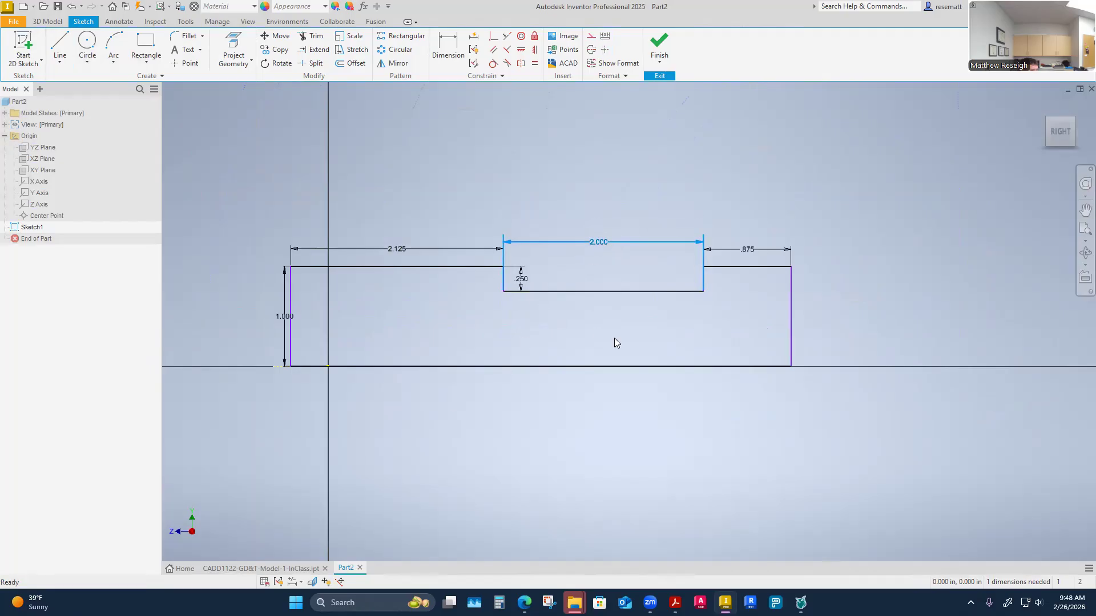
Shift the whole profile along the Z axis so the origin falls just inside the start of the groove.
{"action": "left_click", "coordinate": [599, 292]}
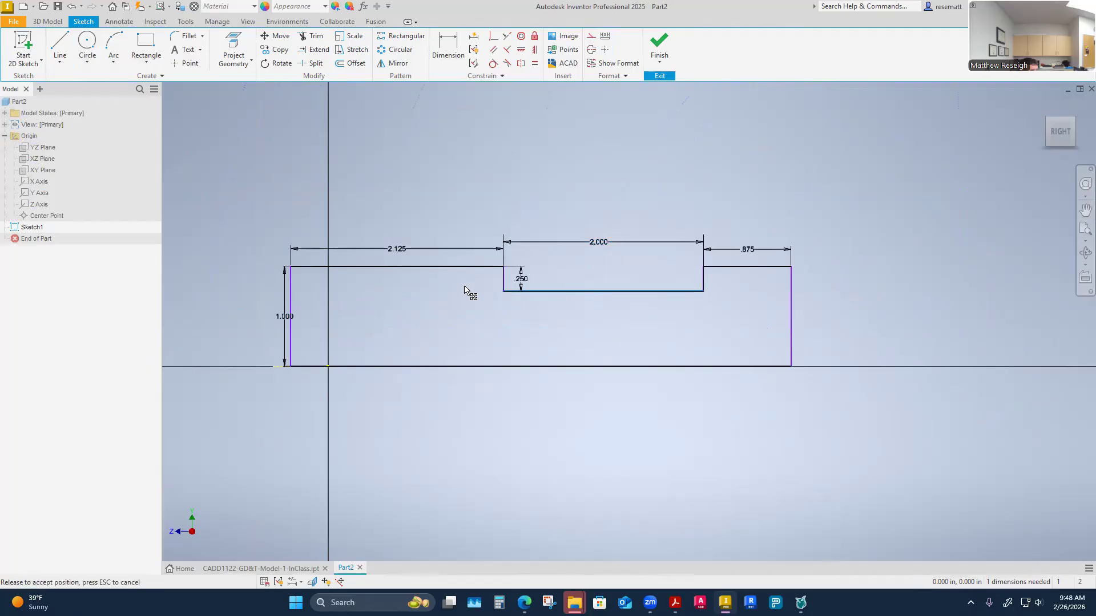
{"action": "mouse_move", "coordinate": [790, 341]}
{"action": "left_mouse_down"}
{"action": "mouse_move", "coordinate": [738, 342]}
{"action": "mouse_move", "coordinate": [729, 325]}
{"action": "mouse_move", "coordinate": [758, 331]}
{"action": "mouse_move", "coordinate": [610, 288]}
{"action": "left_mouse_up"}
{"action": "left_click", "coordinate": [601, 143]}
{"action": "scroll", "coordinate": [678, 257], "scroll_direction": "down", "scroll_amount": 4}
{"action": "scroll", "coordinate": [539, 207], "scroll_direction": "up", "scroll_amount": 5}
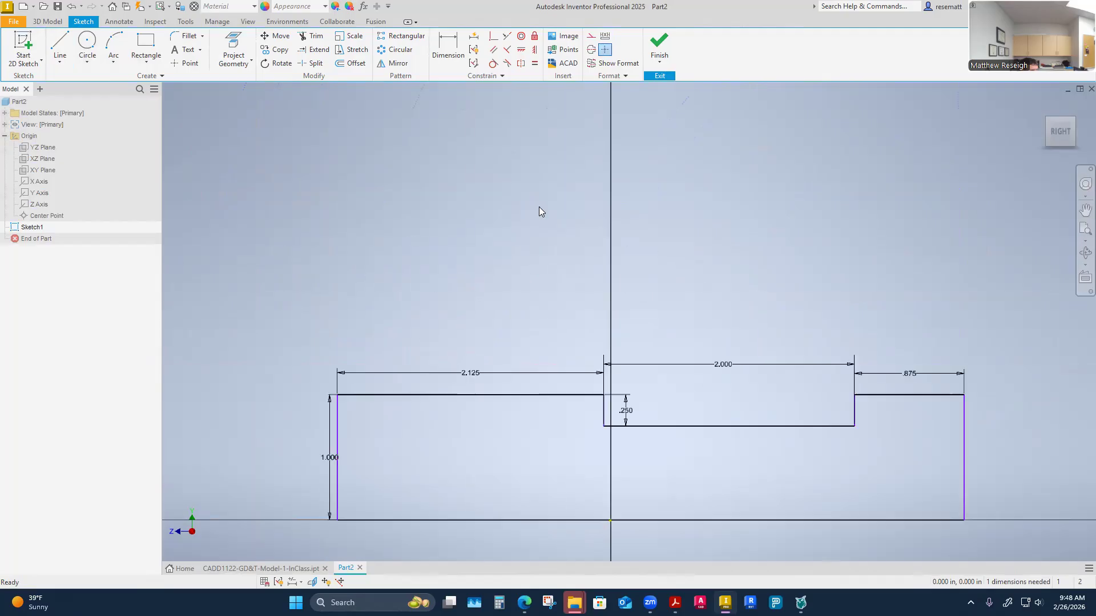
{"action": "scroll", "coordinate": [663, 287], "scroll_direction": "down", "scroll_amount": 3}
{"action": "scroll", "coordinate": [699, 484], "scroll_direction": "up", "scroll_amount": 5}
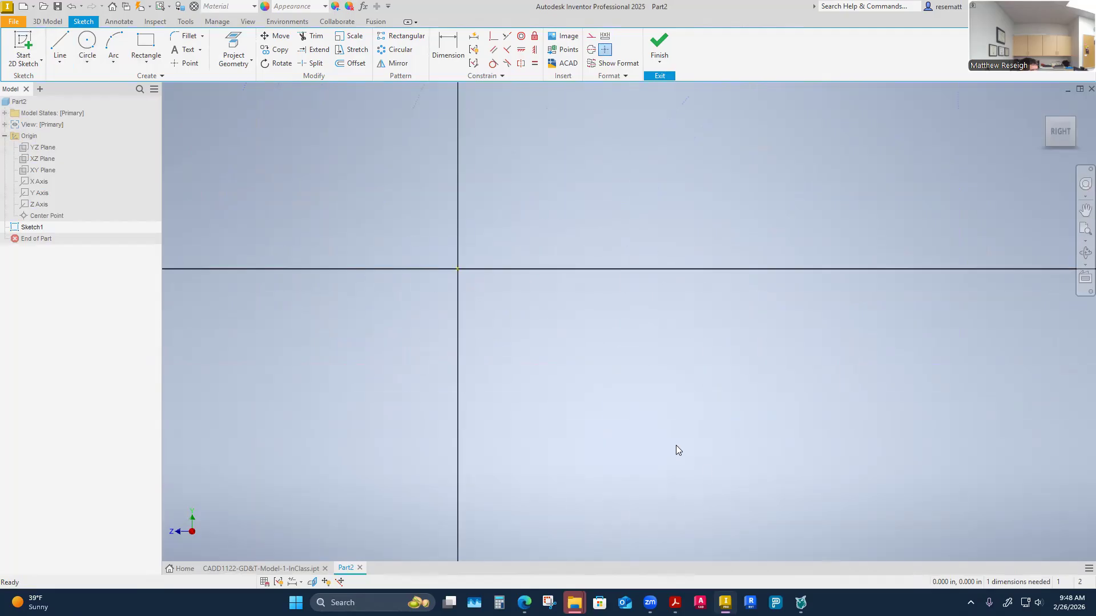
{"action": "scroll", "coordinate": [675, 446], "scroll_direction": "down", "scroll_amount": 4}
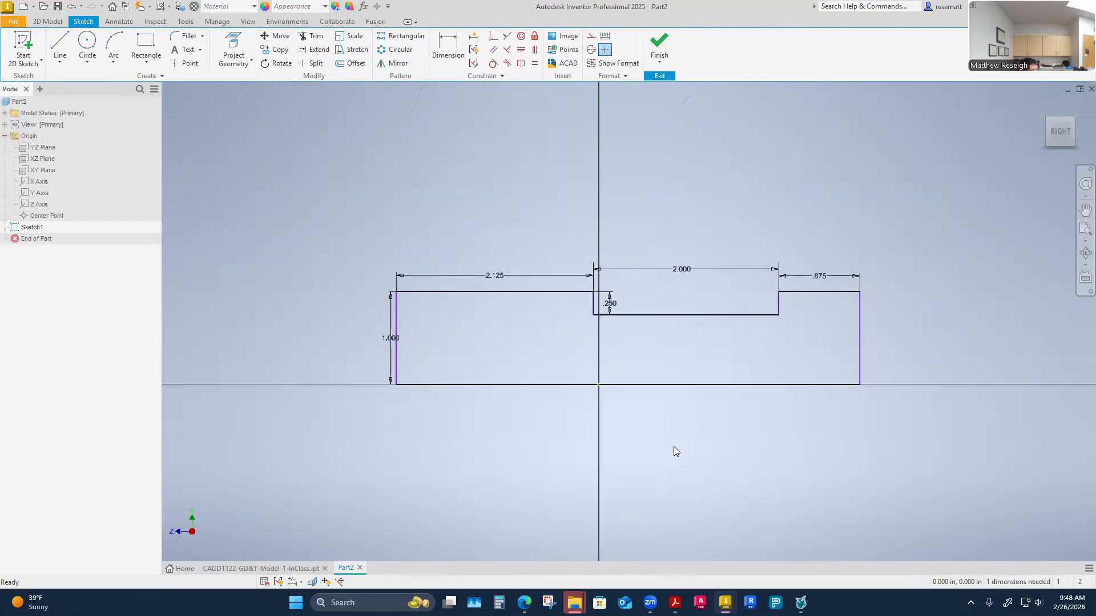
Dimension the overall length between the profile's two end lines as a driven dimension and end the Dimension command.
{"action": "left_click", "coordinate": [450, 53]}
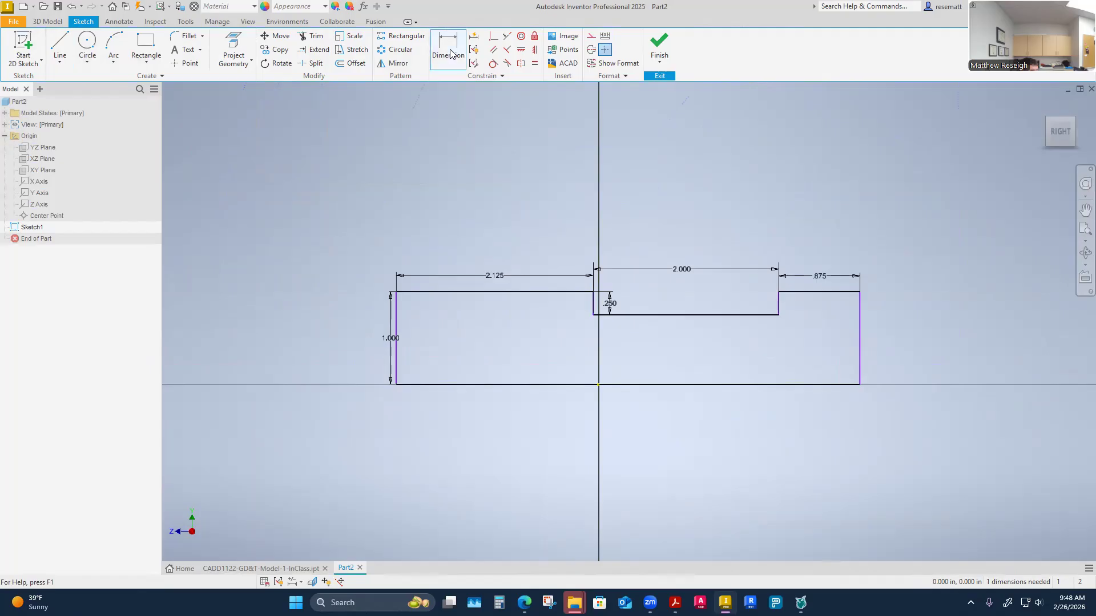
{"action": "left_click", "coordinate": [398, 323]}
{"action": "left_click", "coordinate": [859, 334]}
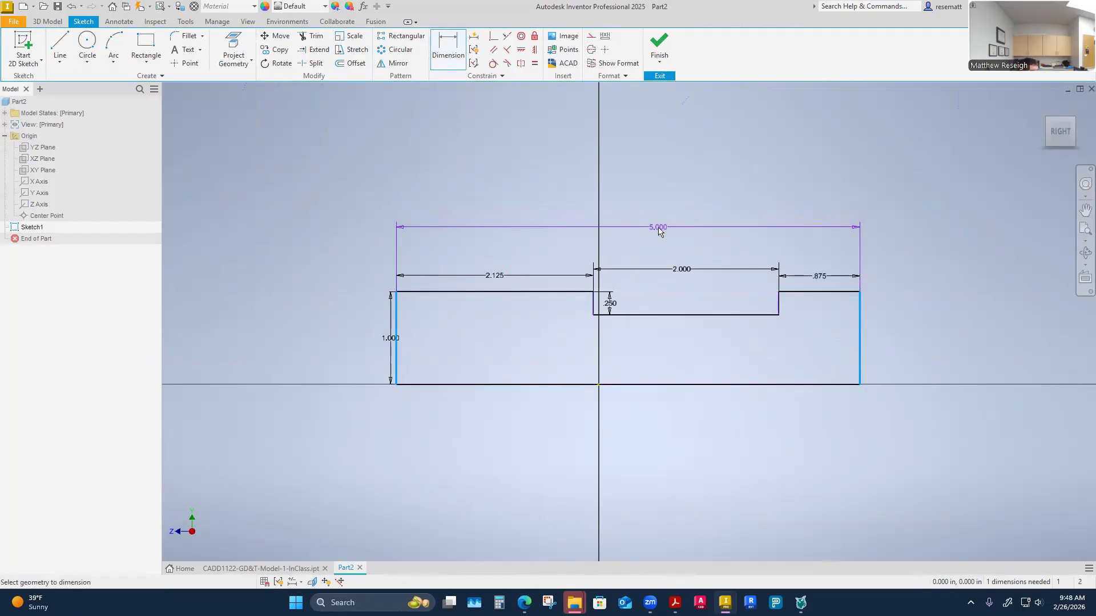
{"action": "left_click", "coordinate": [658, 230]}
{"action": "left_click", "coordinate": [260, 108]}
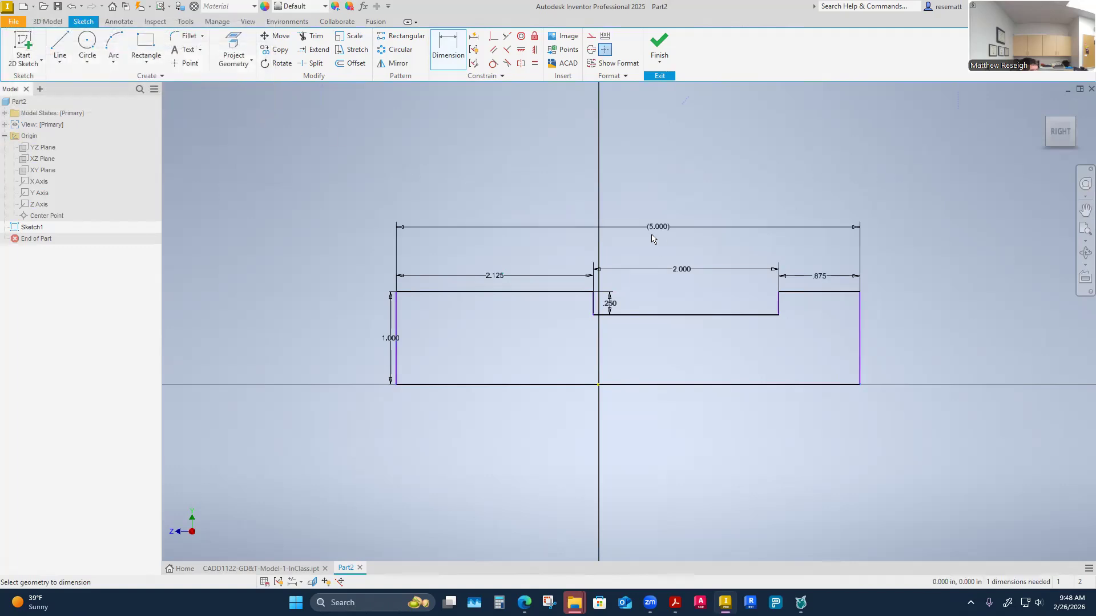
{"action": "key", "text": "Escape"}
Change the 0.875 in dimension above the short end section to a driven dimension.
{"action": "left_click", "coordinate": [825, 278]}
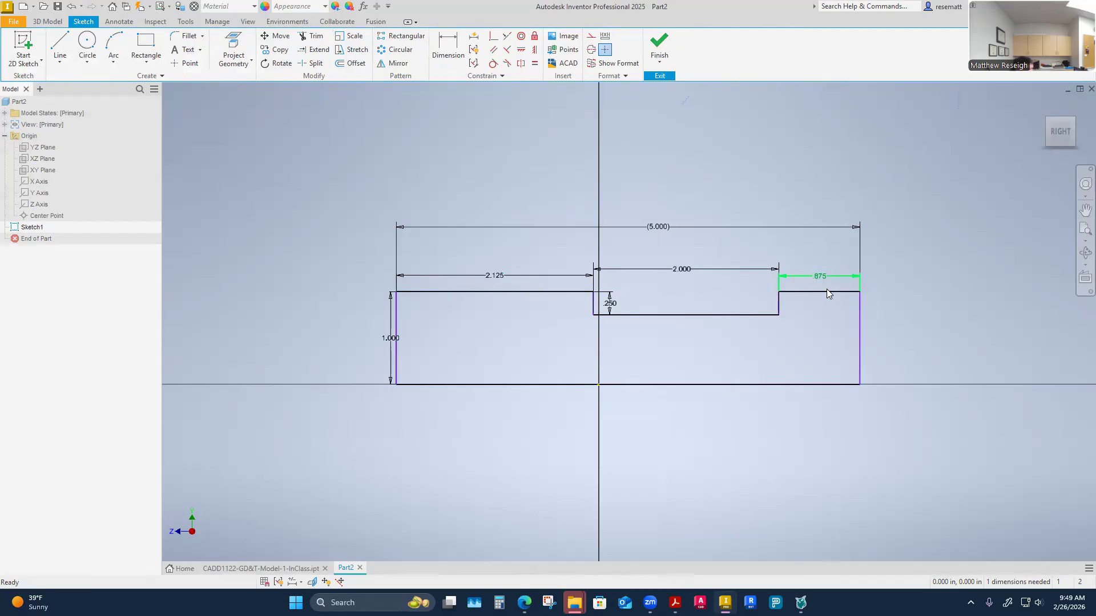
{"action": "scroll", "coordinate": [826, 288], "scroll_direction": "down", "scroll_amount": 2}
{"action": "scroll", "coordinate": [830, 292], "scroll_direction": "up", "scroll_amount": 5}
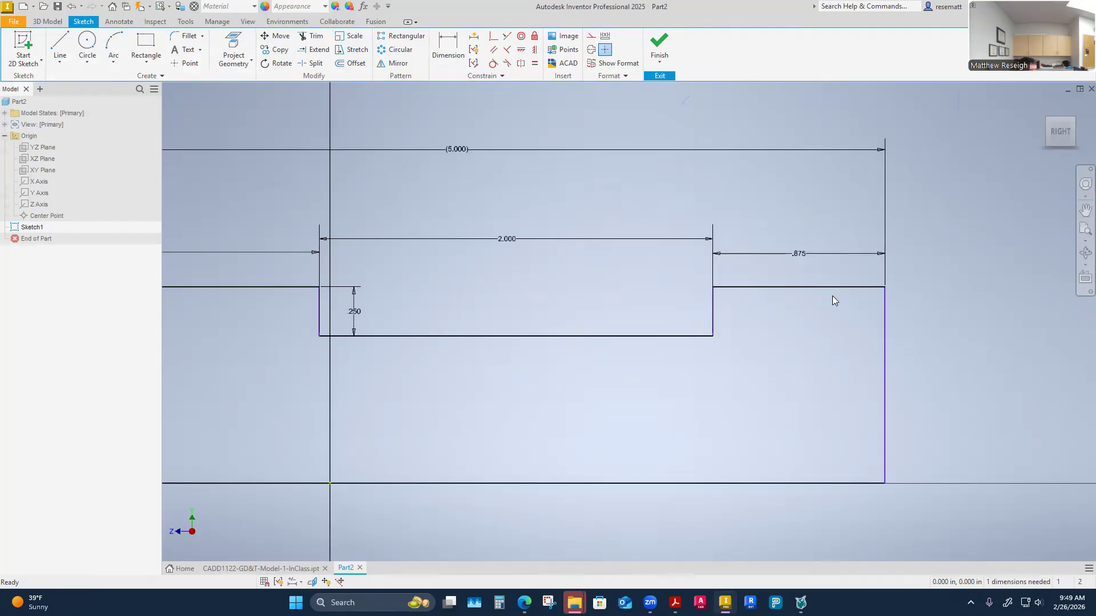
{"action": "right_click", "coordinate": [800, 259]}
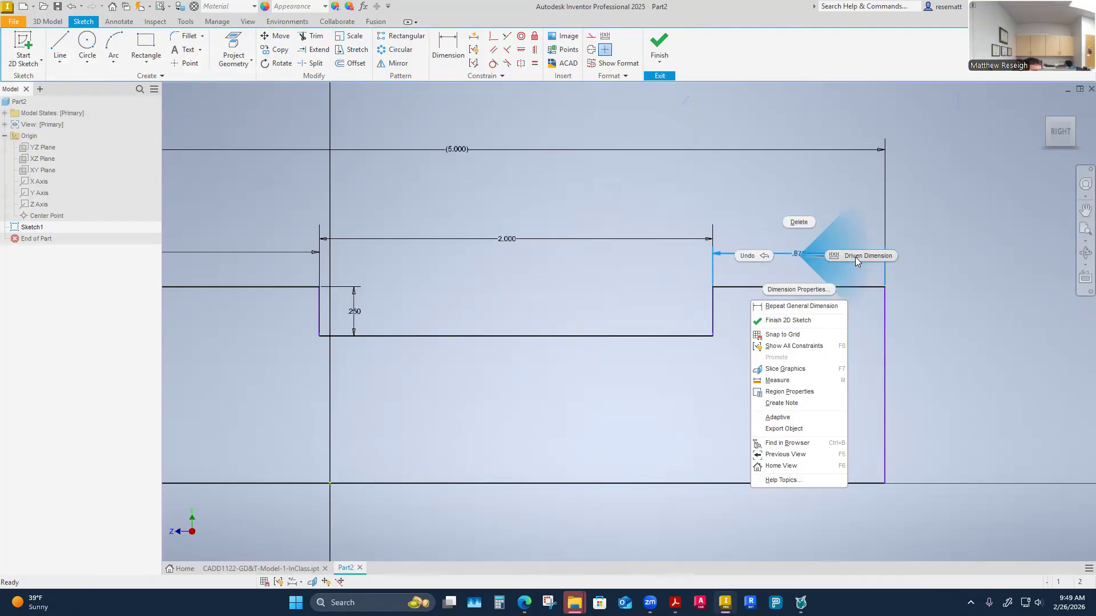
{"action": "key", "text": "Escape"}
{"action": "right_click", "coordinate": [799, 254]}
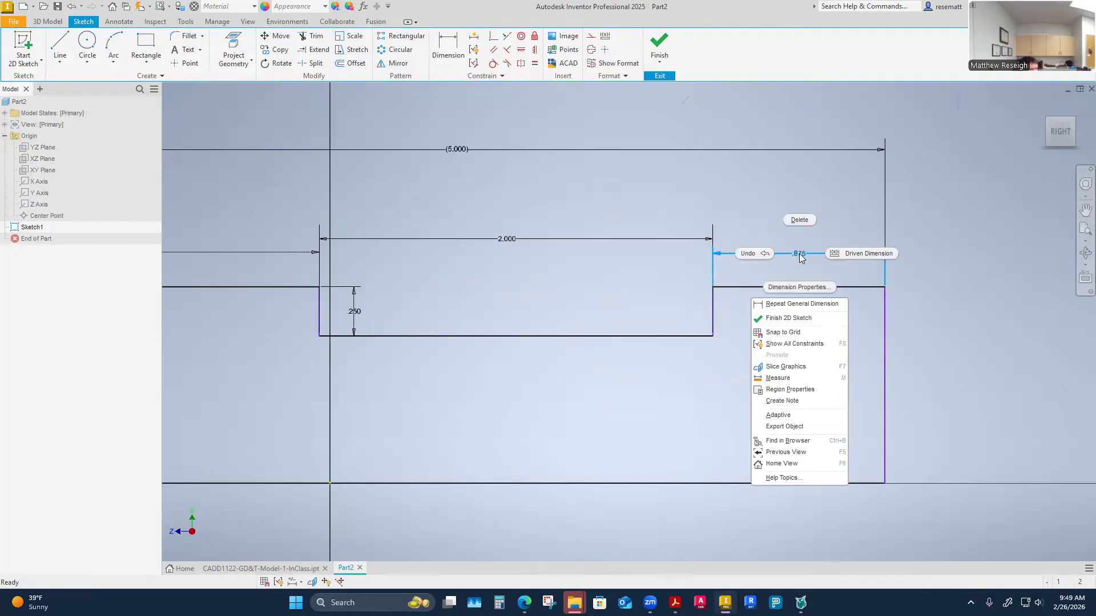
{"action": "left_click", "coordinate": [865, 254]}
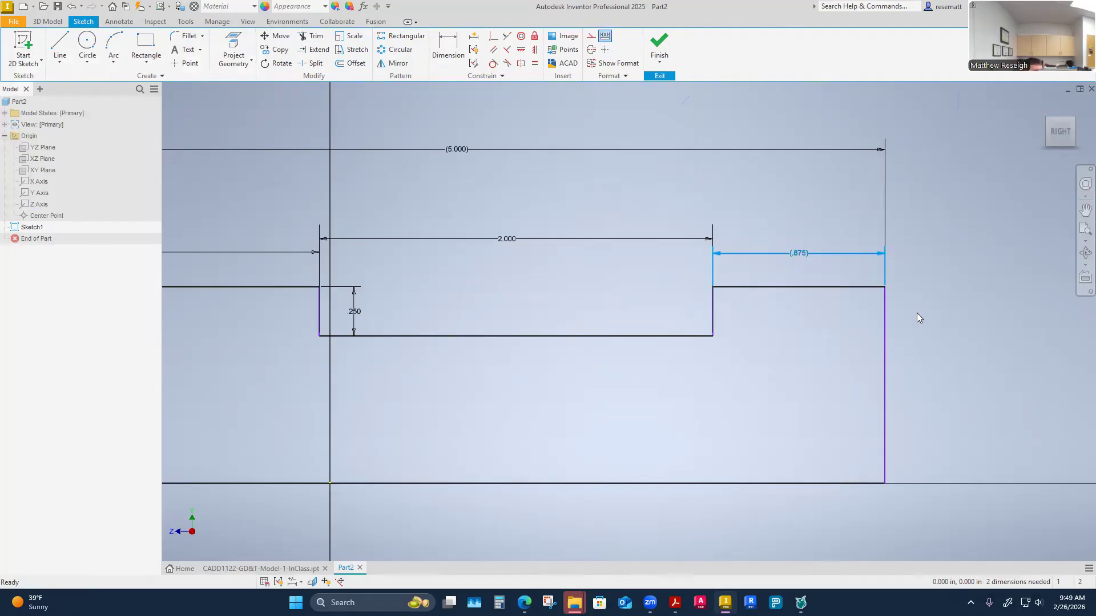
Try to turn the overall length dimension into a driving dimension, and delete it.
{"action": "right_click", "coordinate": [456, 152]}
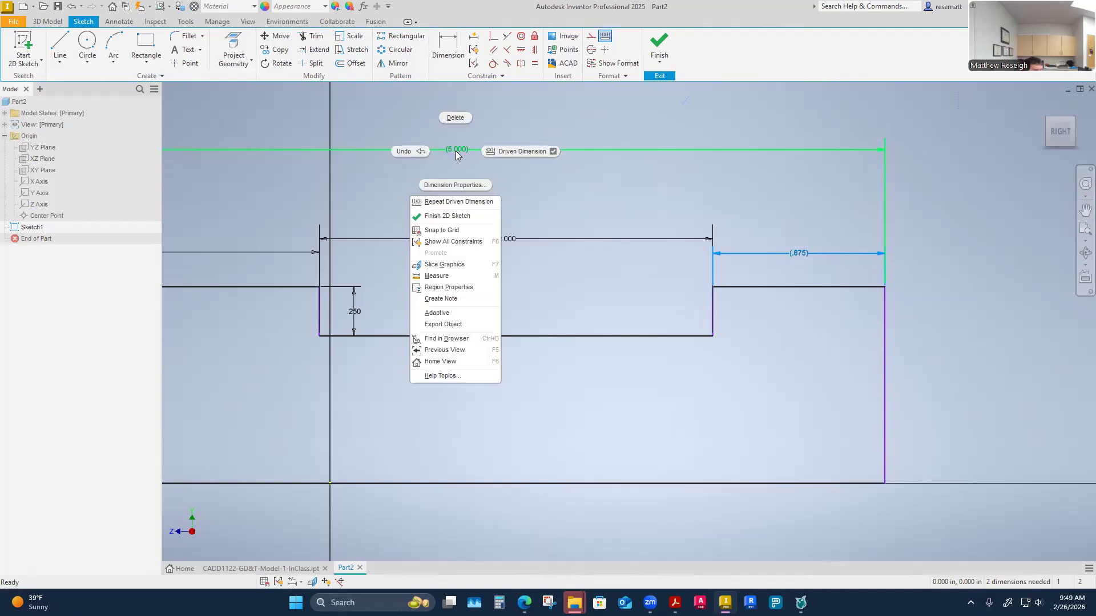
{"action": "left_click", "coordinate": [552, 152]}
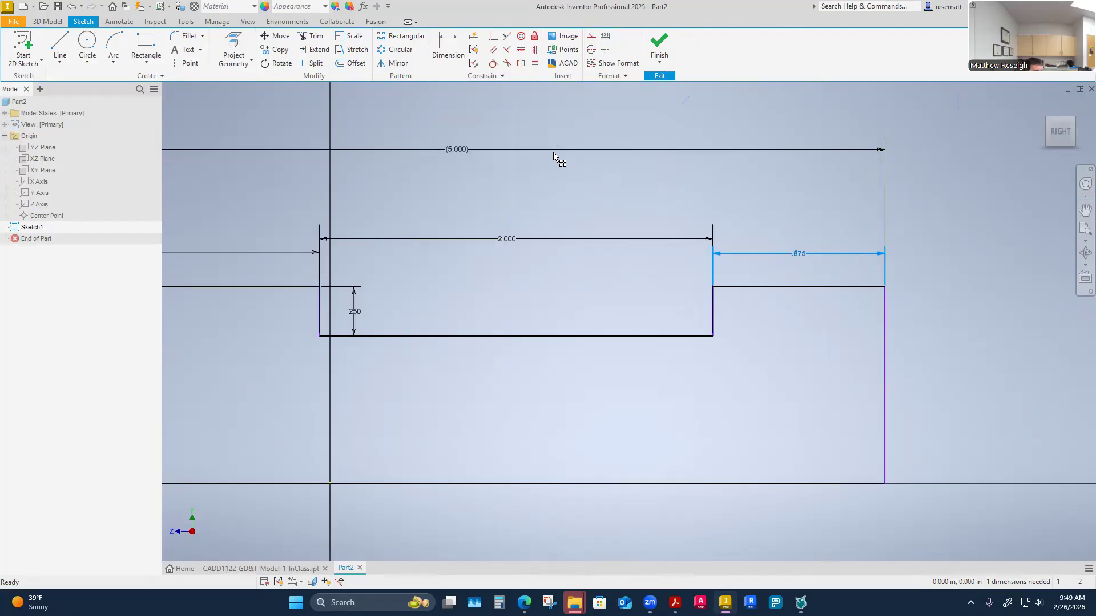
{"action": "right_click", "coordinate": [456, 150]}
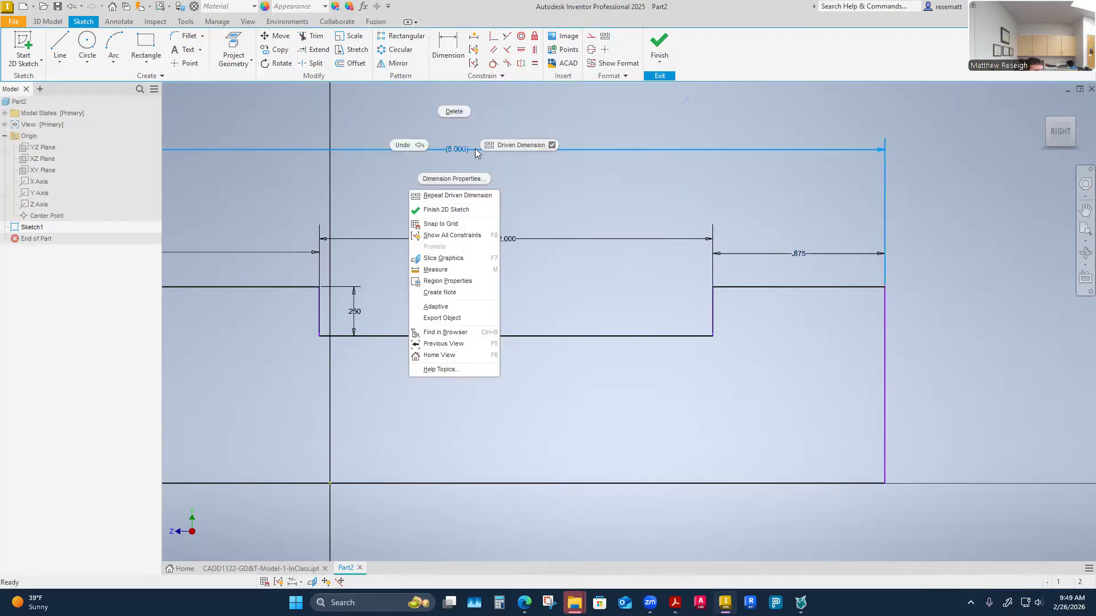
{"action": "left_click", "coordinate": [516, 145]}
{"action": "left_click", "coordinate": [246, 105]}
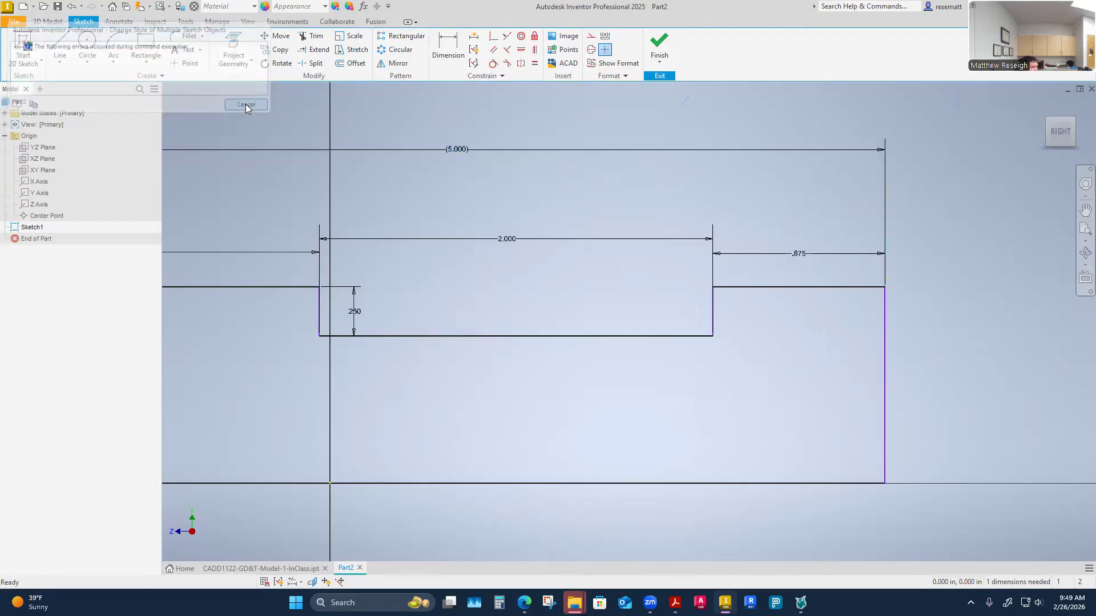
{"action": "key", "text": "Delete"}
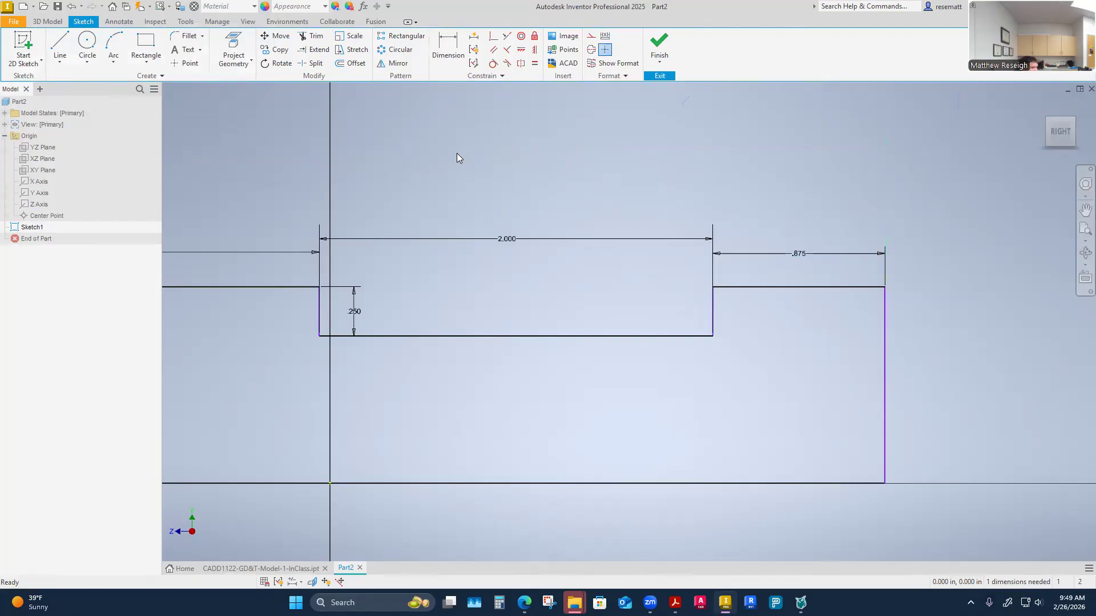
{"action": "scroll", "coordinate": [468, 182], "scroll_direction": "up", "scroll_amount": 5}
{"action": "left_click", "coordinate": [448, 48]}
{"action": "left_click", "coordinate": [276, 254]}
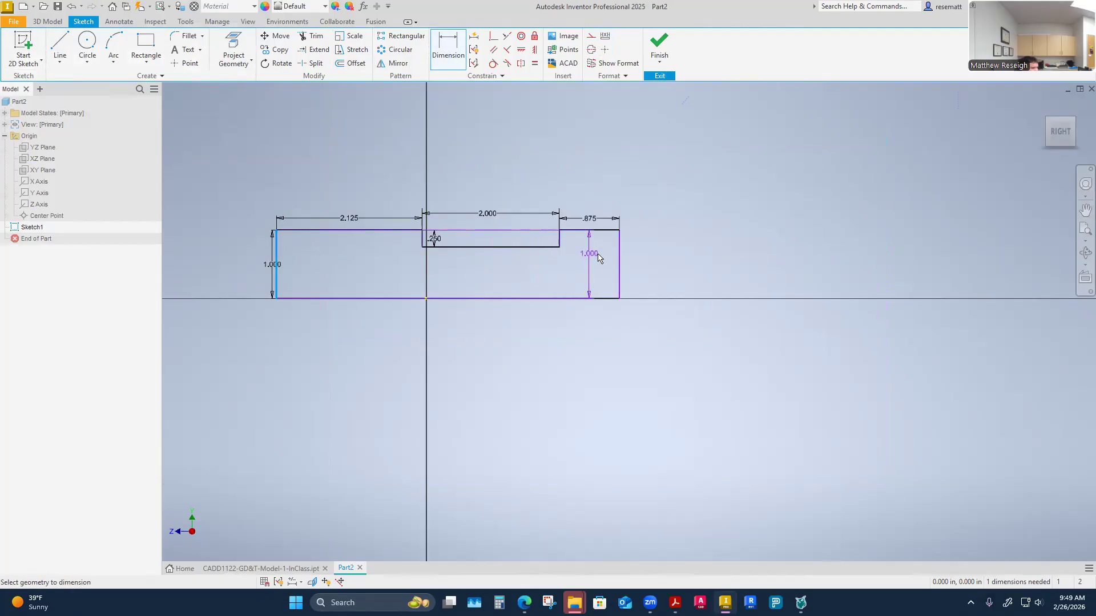
{"action": "left_click", "coordinate": [619, 259]}
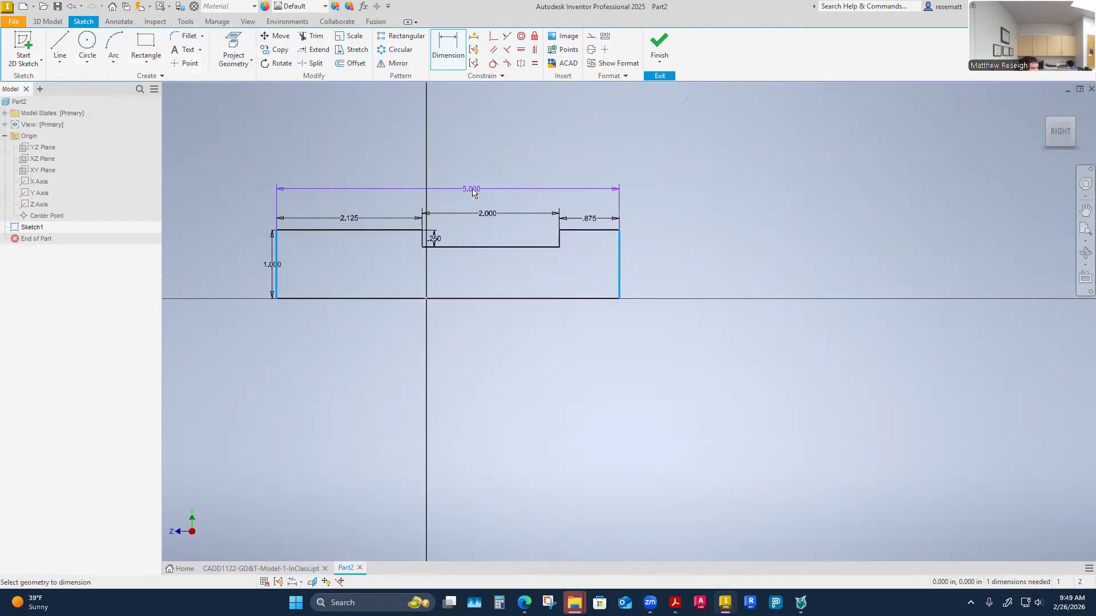
{"action": "left_click", "coordinate": [473, 189]}
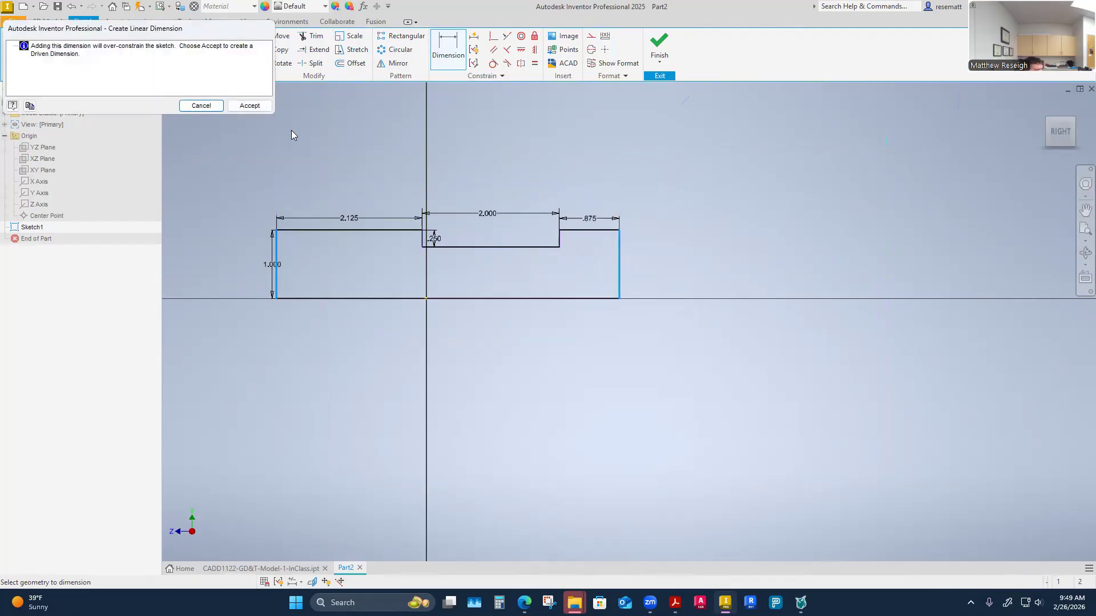
{"action": "key", "text": "Escape"}
{"action": "key", "text": "Escape"}
Make the 0.875 in dimension of the short end section a driven dimension.
{"action": "scroll", "coordinate": [605, 219], "scroll_direction": "up", "scroll_amount": 4}
{"action": "scroll", "coordinate": [606, 223], "scroll_direction": "up", "scroll_amount": 3}
{"action": "left_click", "coordinate": [543, 221]}
{"action": "right_click", "coordinate": [541, 219]}
{"action": "left_click", "coordinate": [581, 218]}
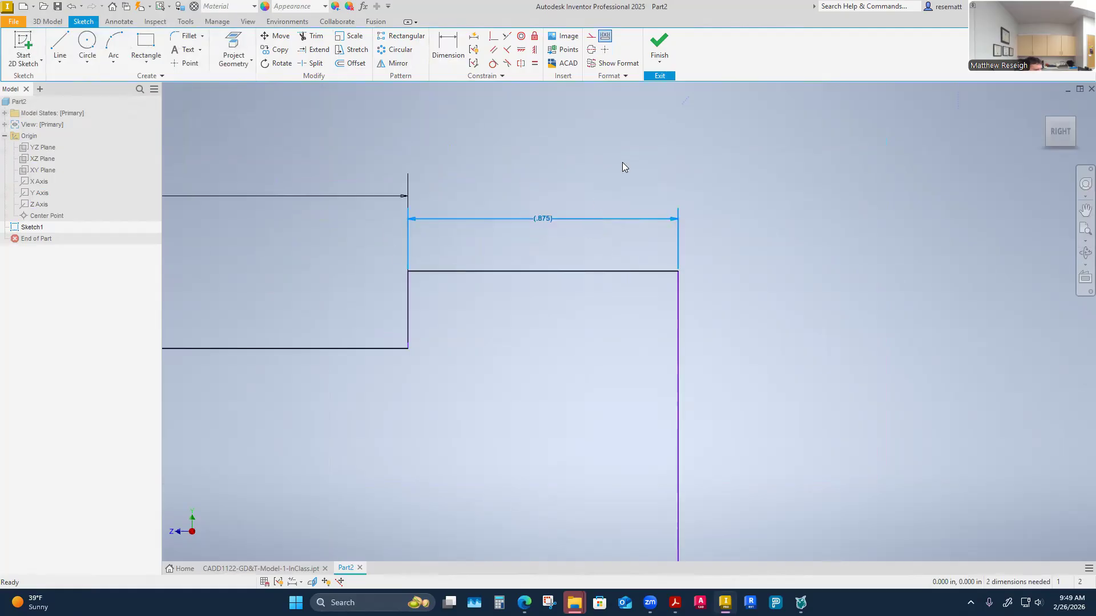
Add a 5 in overall length dimension between the profile's two end lines, placed above the other length dimensions.
{"action": "scroll", "coordinate": [603, 177], "scroll_direction": "down", "scroll_amount": 5}
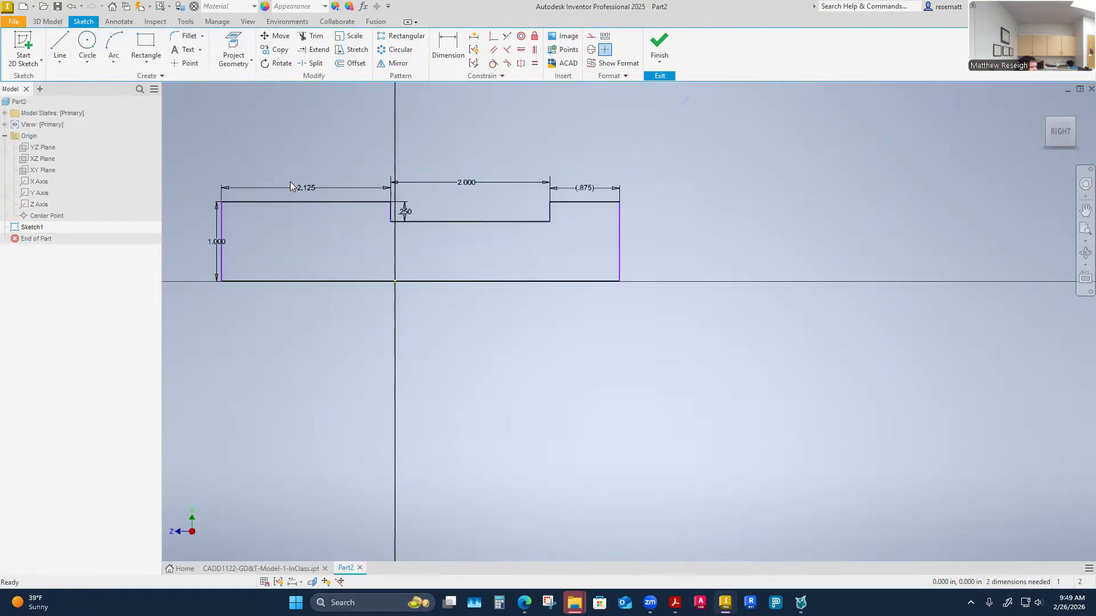
{"action": "left_click", "coordinate": [448, 49]}
{"action": "left_click", "coordinate": [222, 228]}
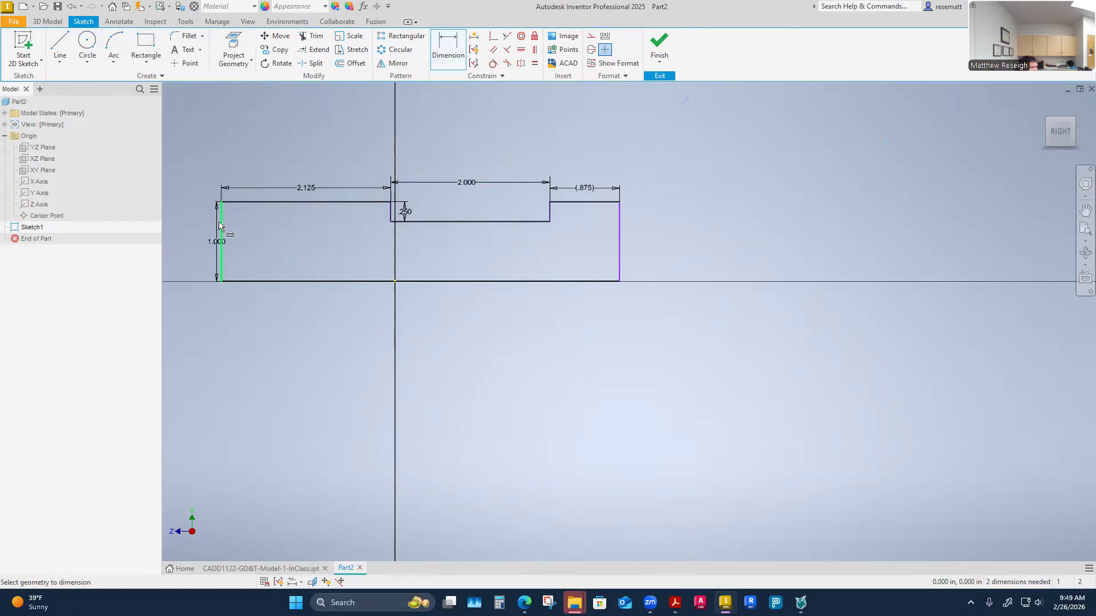
{"action": "left_click", "coordinate": [620, 237]}
{"action": "left_click", "coordinate": [490, 151]}
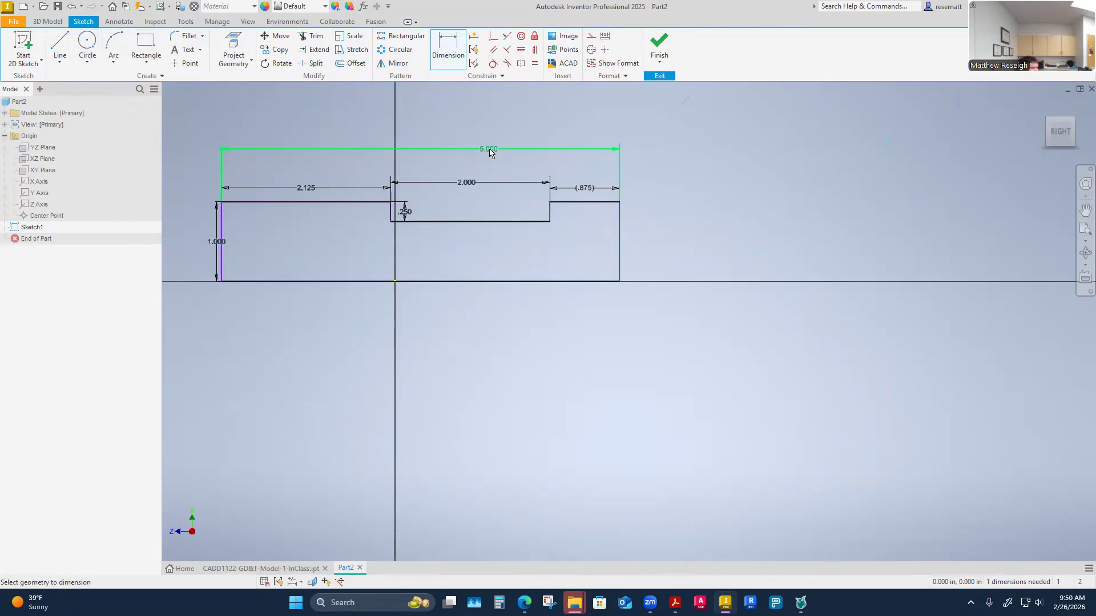
Reconfirm the 5 in overall length dimension and shift the profile slightly along the axis by its short-section end line.
{"action": "left_click", "coordinate": [713, 170]}
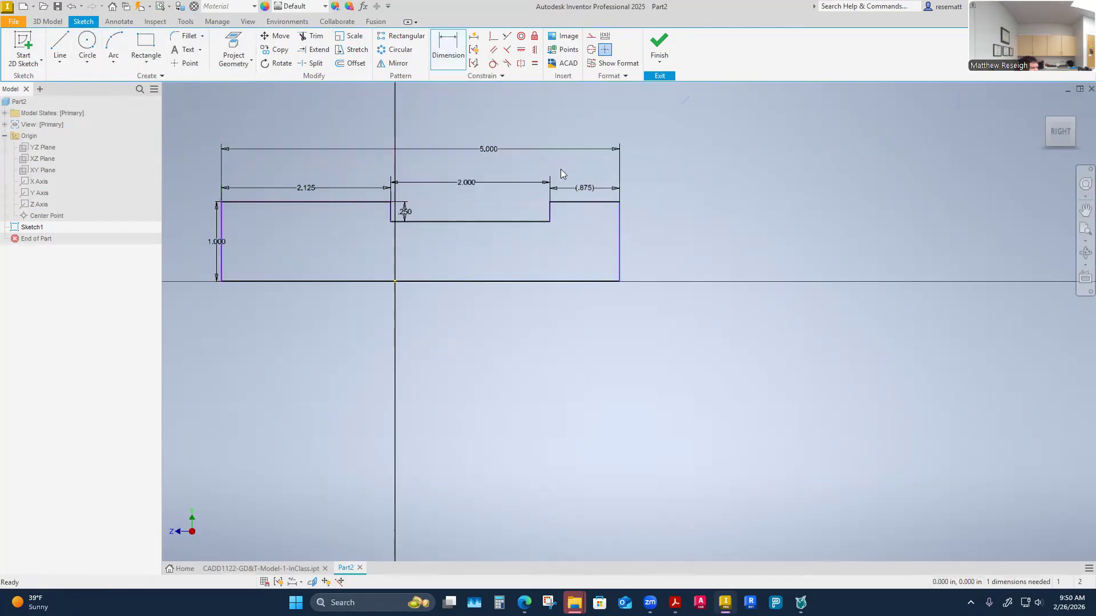
{"action": "left_click", "coordinate": [489, 150]}
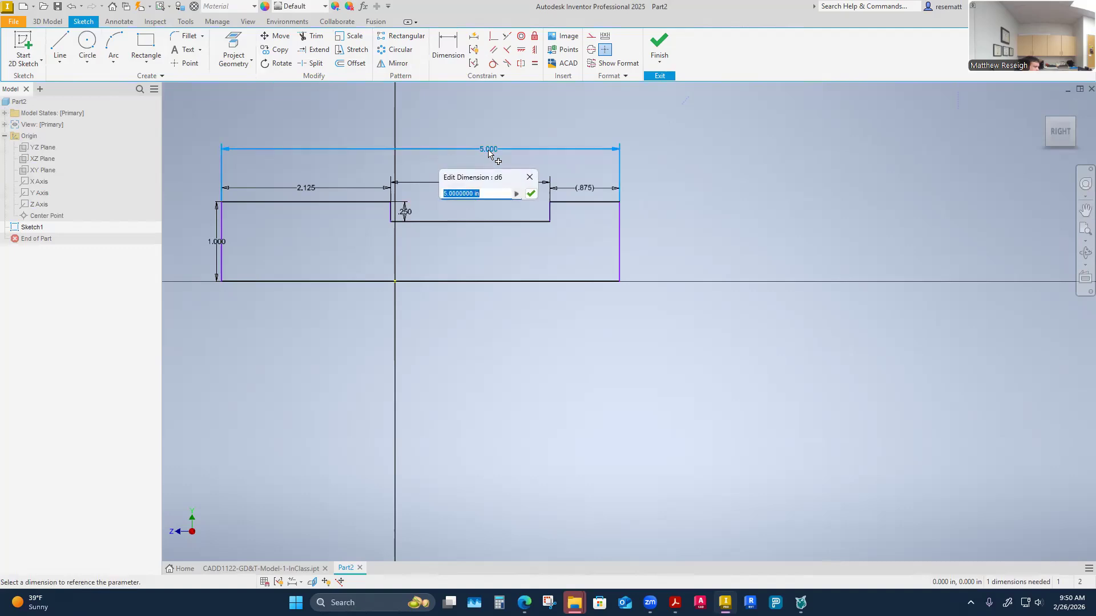
{"action": "key", "text": "Return"}
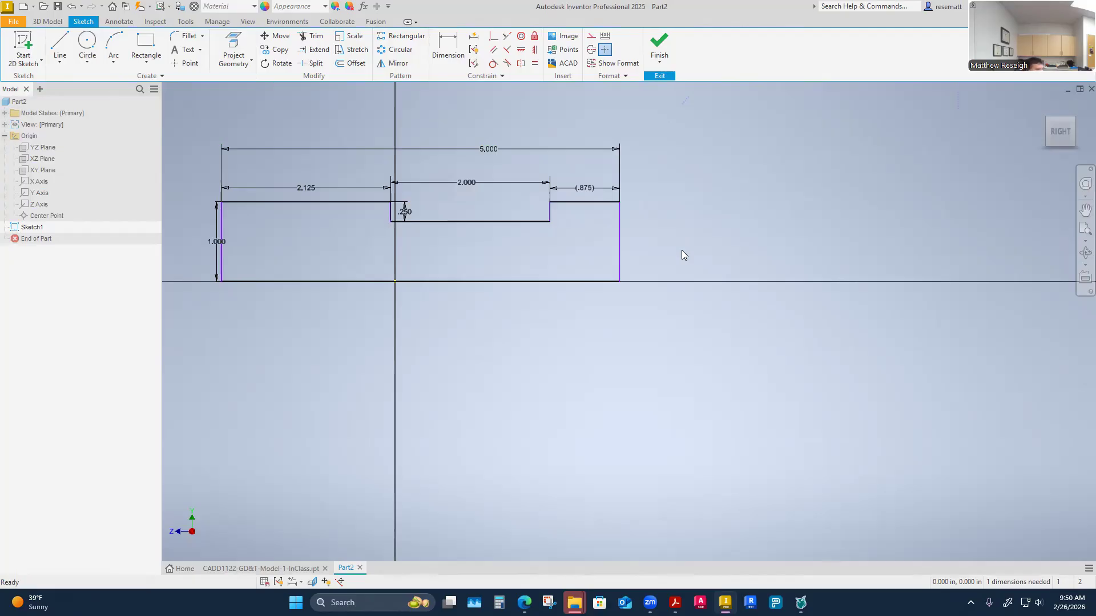
{"action": "mouse_move", "coordinate": [619, 259]}
{"action": "left_mouse_down"}
{"action": "mouse_move", "coordinate": [553, 264]}
{"action": "mouse_move", "coordinate": [626, 269]}
{"action": "left_mouse_up"}
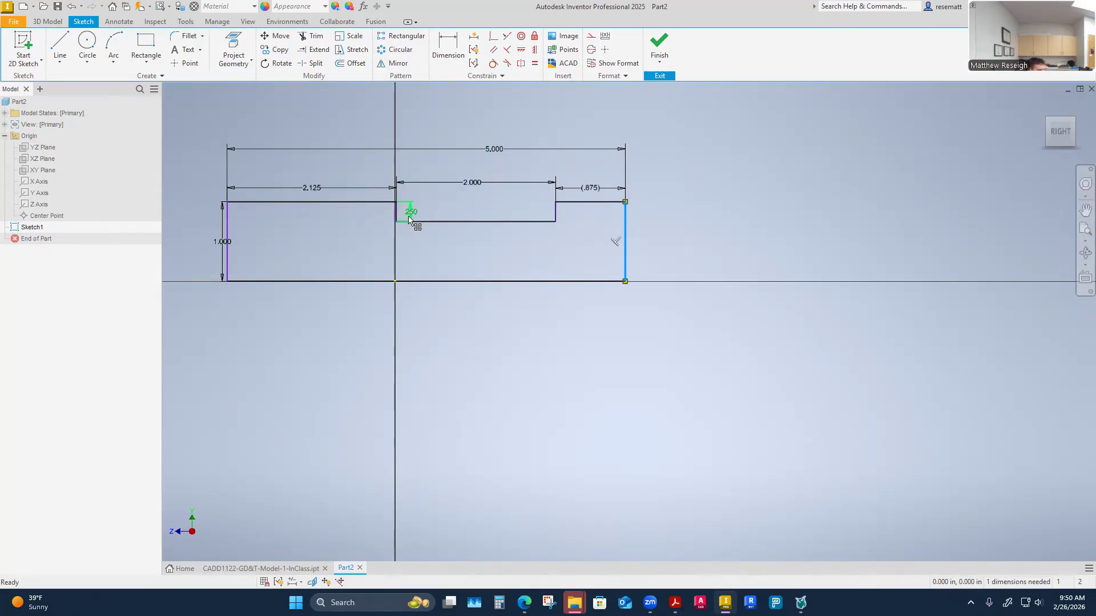
Replace the 0.25 in groove depth dimension with a 0.75 in dimension from the base line to the groove floor, placed beyond the short end.
{"action": "scroll", "coordinate": [410, 219], "scroll_direction": "up", "scroll_amount": 5}
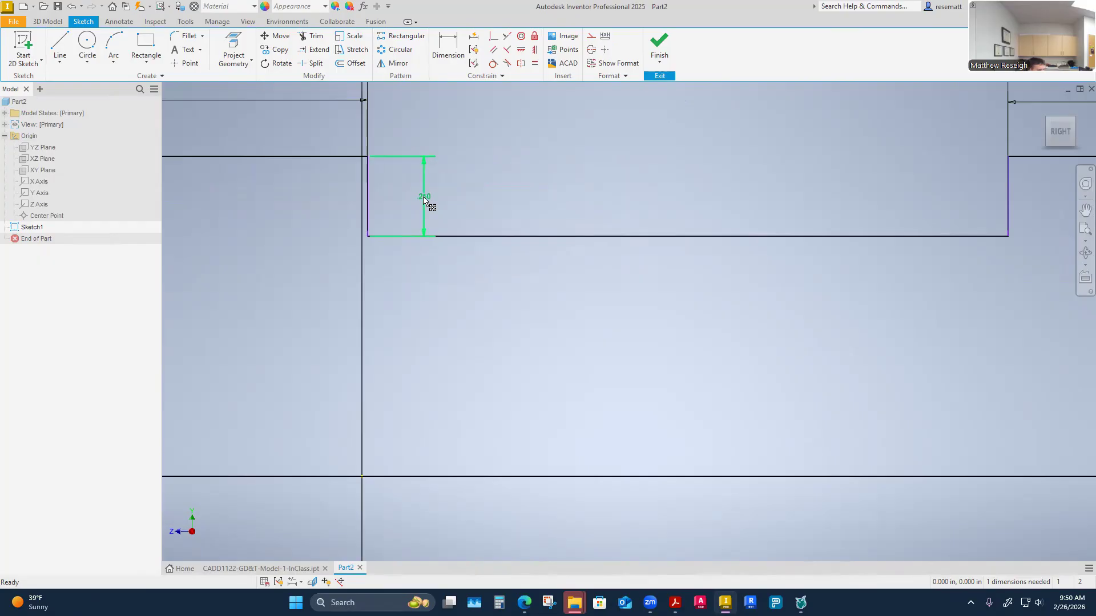
{"action": "key", "text": "Delete"}
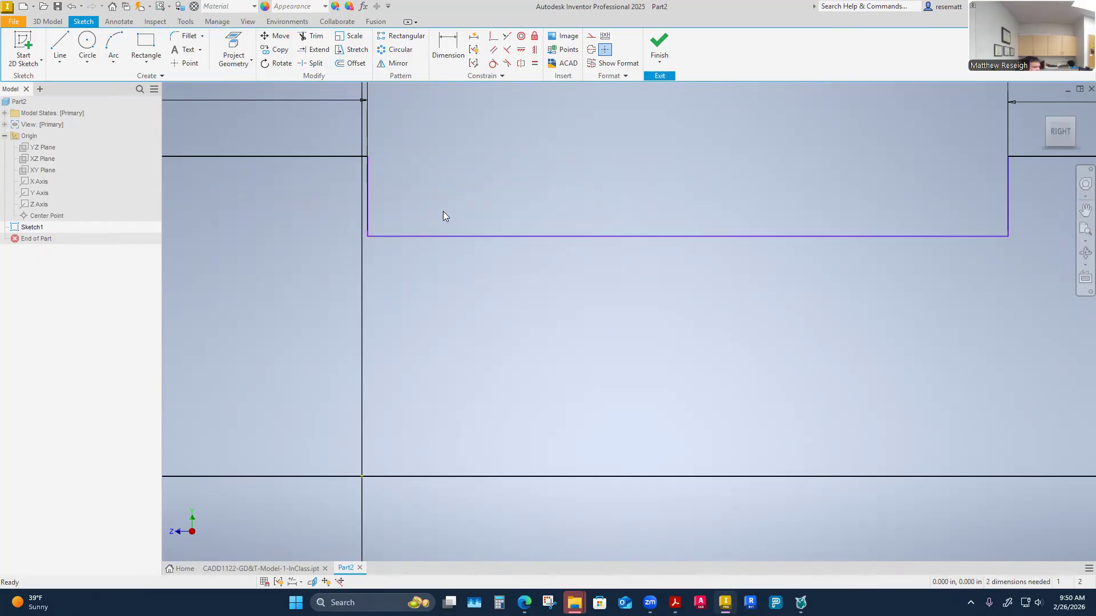
{"action": "scroll", "coordinate": [443, 215], "scroll_direction": "down", "scroll_amount": 4}
{"action": "key", "text": "d"}
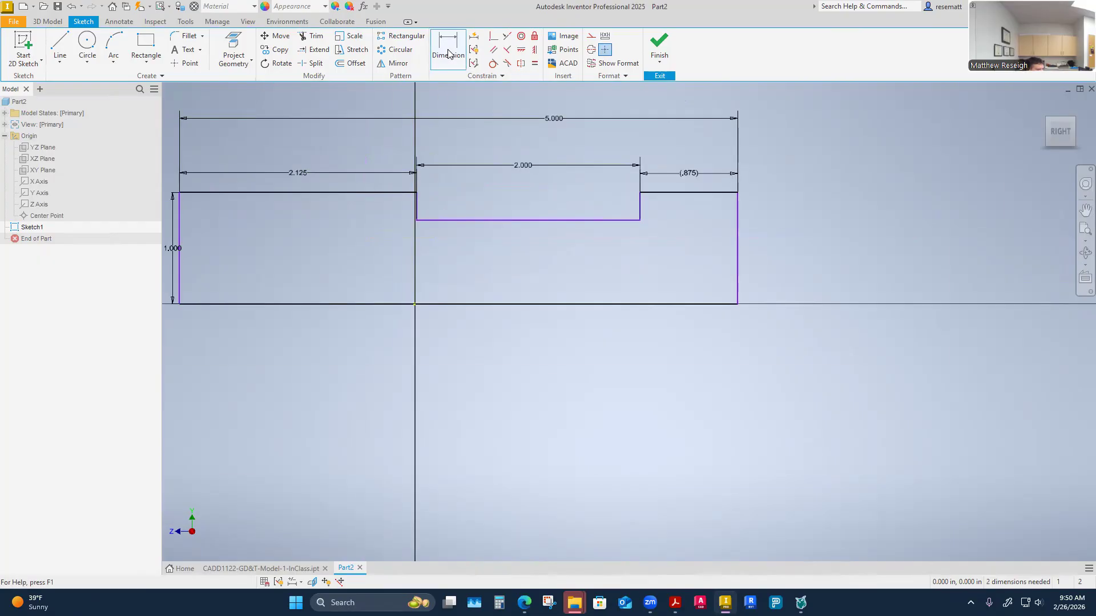
{"action": "left_click", "coordinate": [490, 304]}
{"action": "left_click", "coordinate": [500, 221]}
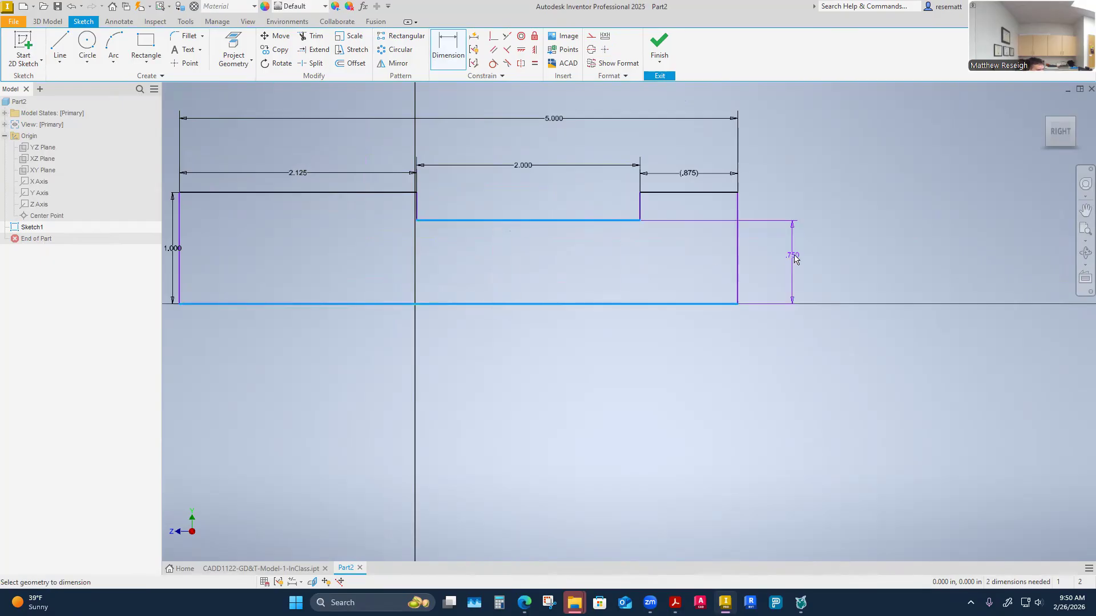
{"action": "left_click", "coordinate": [770, 264]}
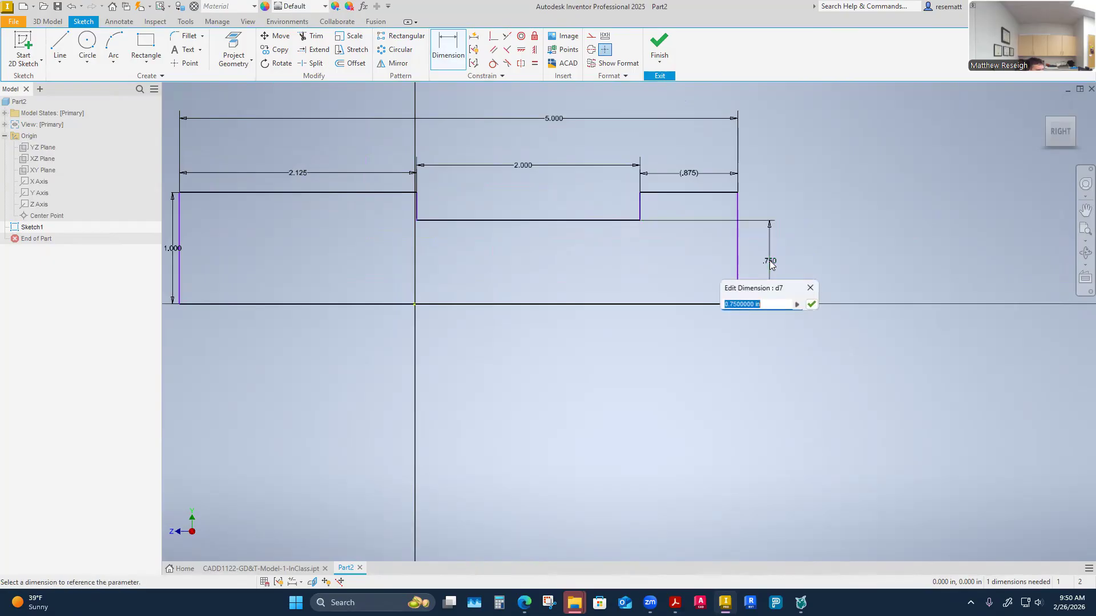
{"action": "key", "text": "BackSpace"}
{"action": "key", "text": "Return"}
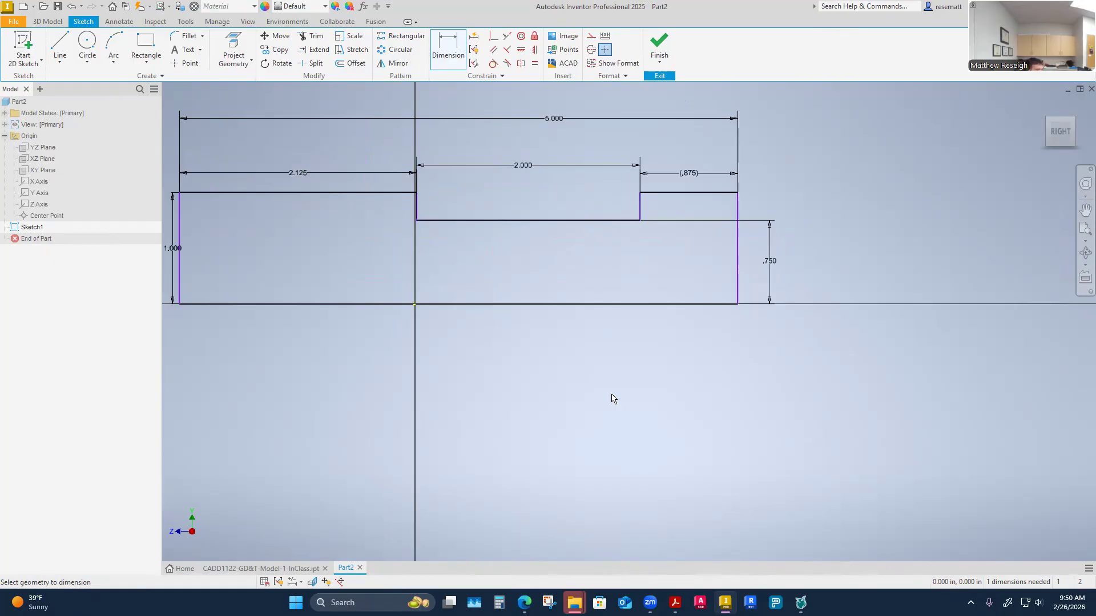
Move the 1 in height dimension farther outward from the end line of the long section.
{"action": "scroll", "coordinate": [616, 383], "scroll_direction": "down", "scroll_amount": 5}
{"action": "scroll", "coordinate": [526, 350], "scroll_direction": "up", "scroll_amount": 6}
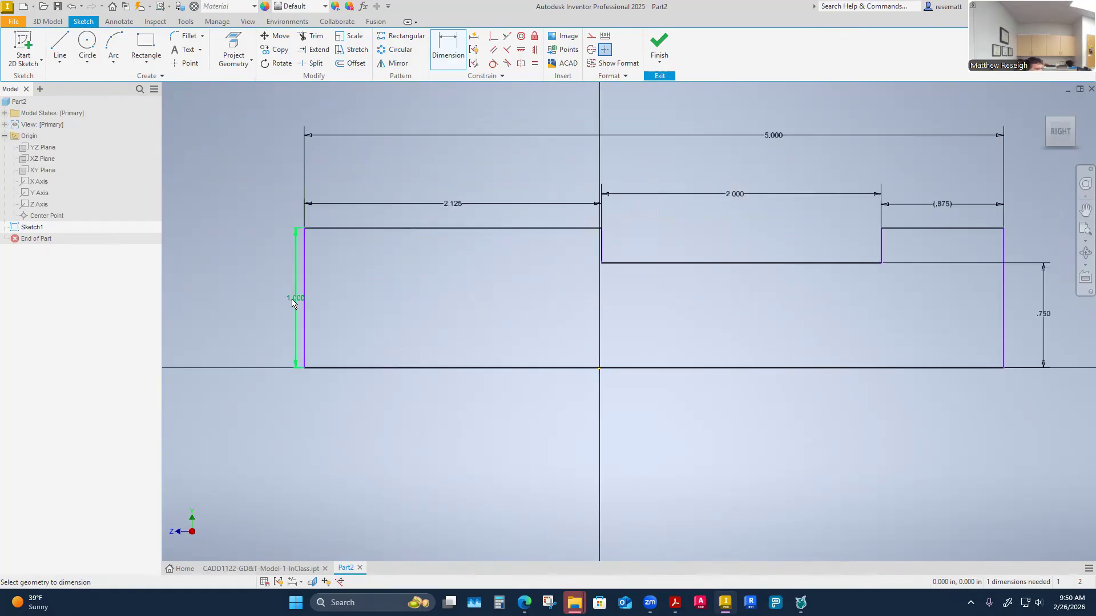
{"action": "key", "text": "Escape"}
{"action": "left_click_drag", "start_coordinate": [296, 302], "coordinate": [256, 297]}
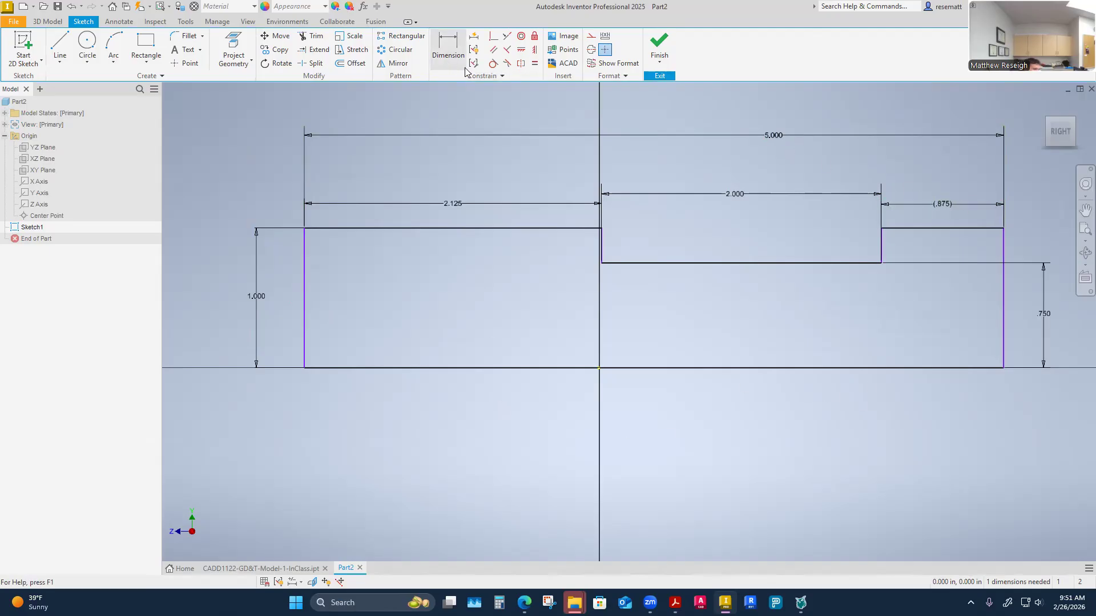
Center the profile on the origin with a Horizontal constraint between the base line's midpoint and the sketch's center point.
{"action": "left_click", "coordinate": [534, 51]}
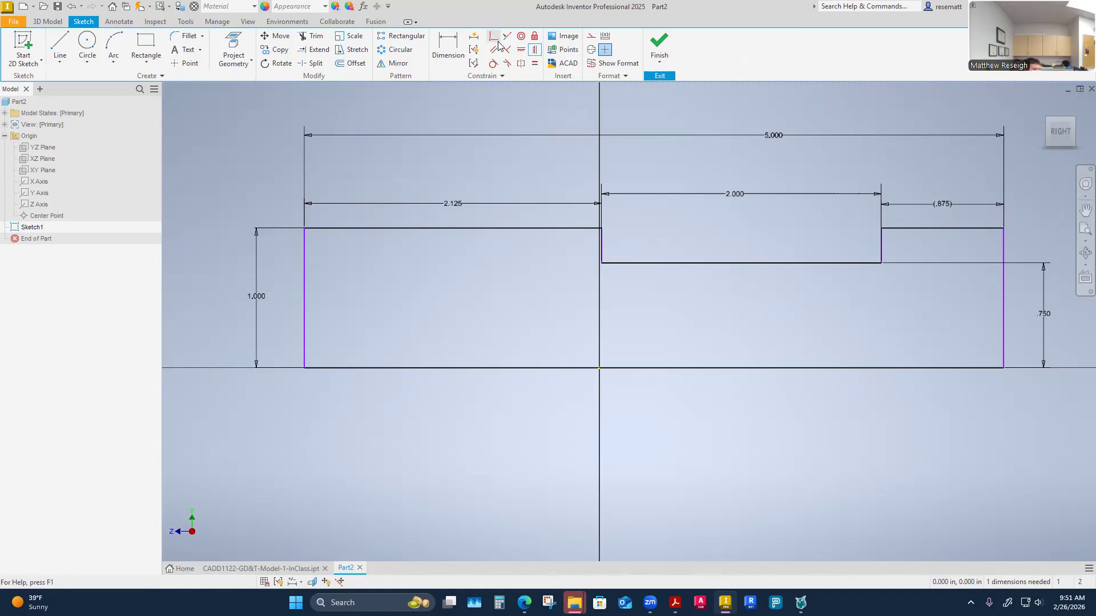
{"action": "left_click", "coordinate": [520, 50]}
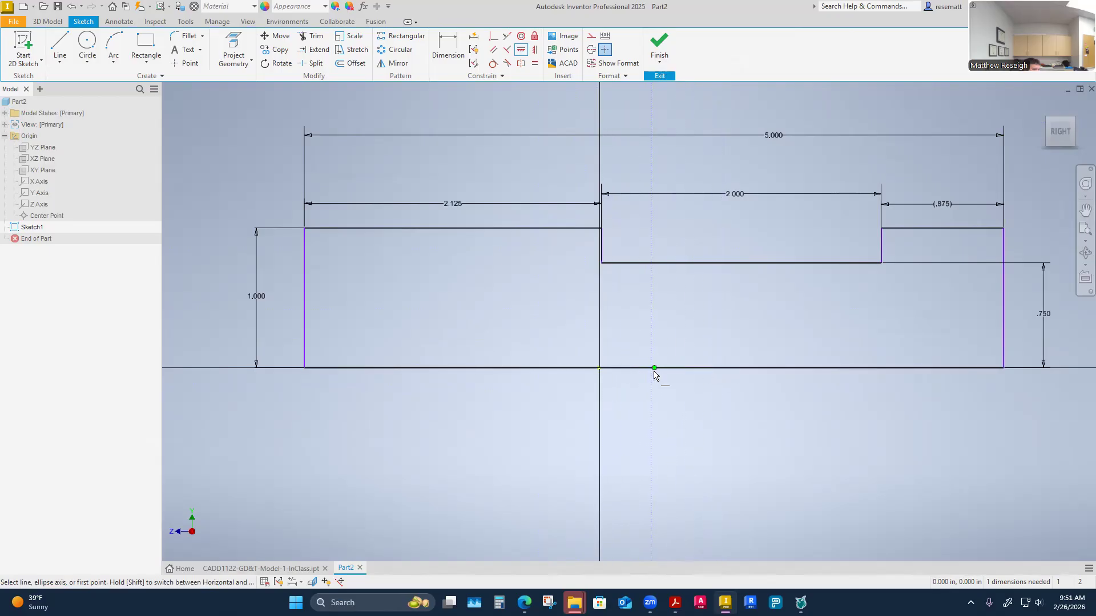
{"action": "scroll", "coordinate": [656, 378], "scroll_direction": "down", "scroll_amount": 2}
{"action": "scroll", "coordinate": [656, 381], "scroll_direction": "up", "scroll_amount": 4}
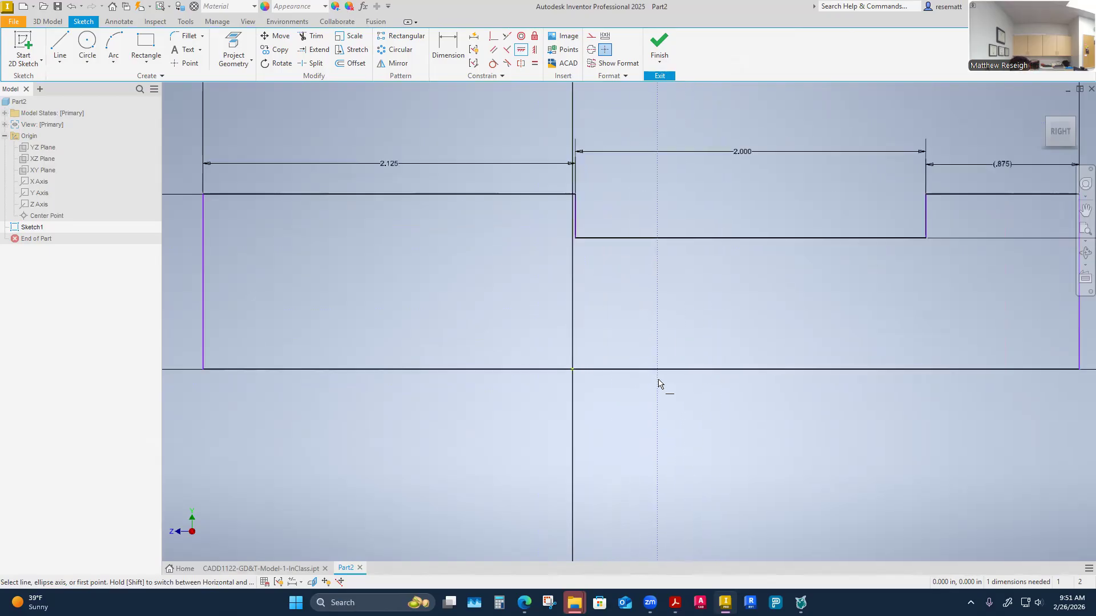
{"action": "right_click", "coordinate": [611, 372]}
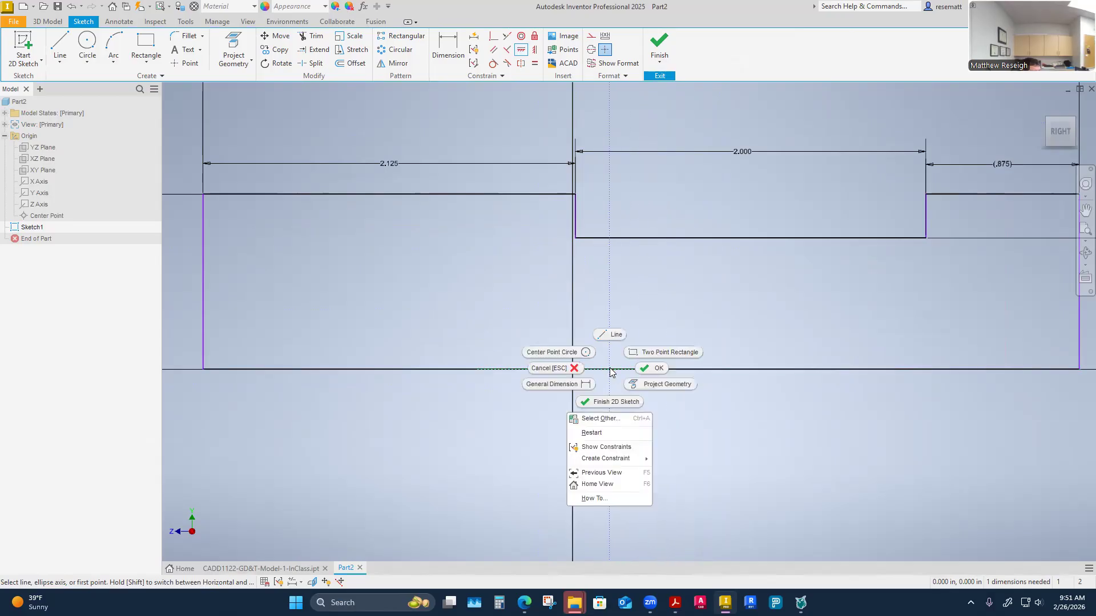
{"action": "left_click", "coordinate": [606, 420]}
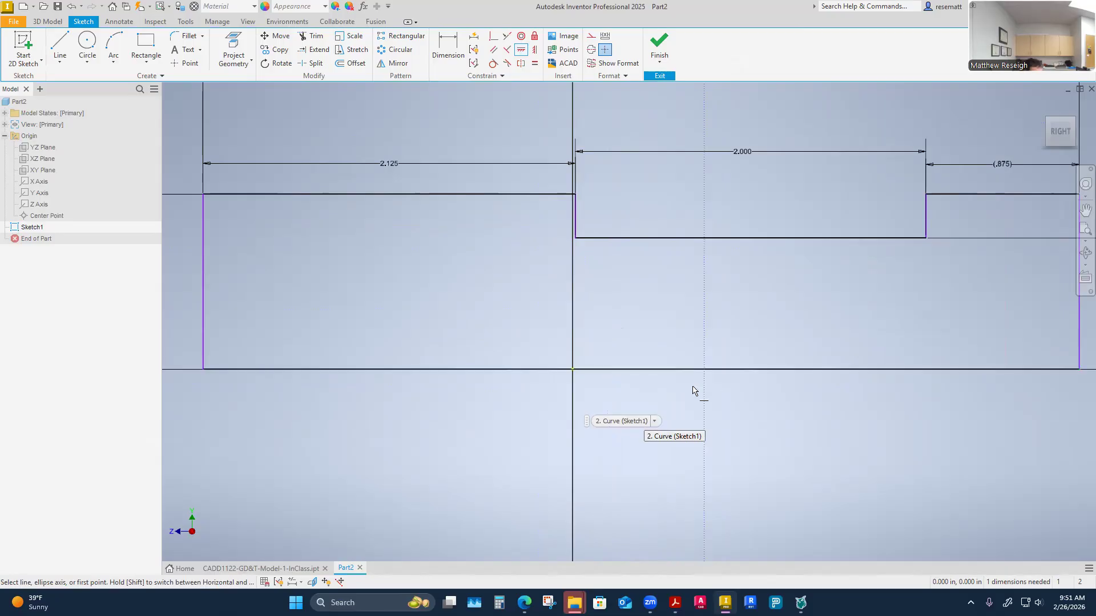
{"action": "right_click", "coordinate": [624, 372]}
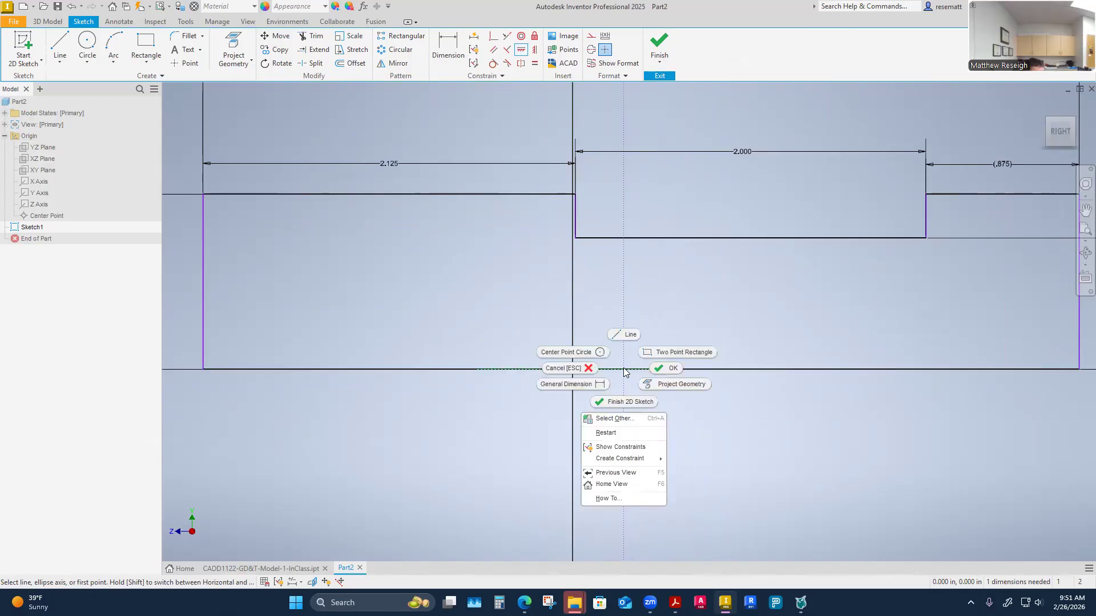
{"action": "left_click", "coordinate": [621, 419]}
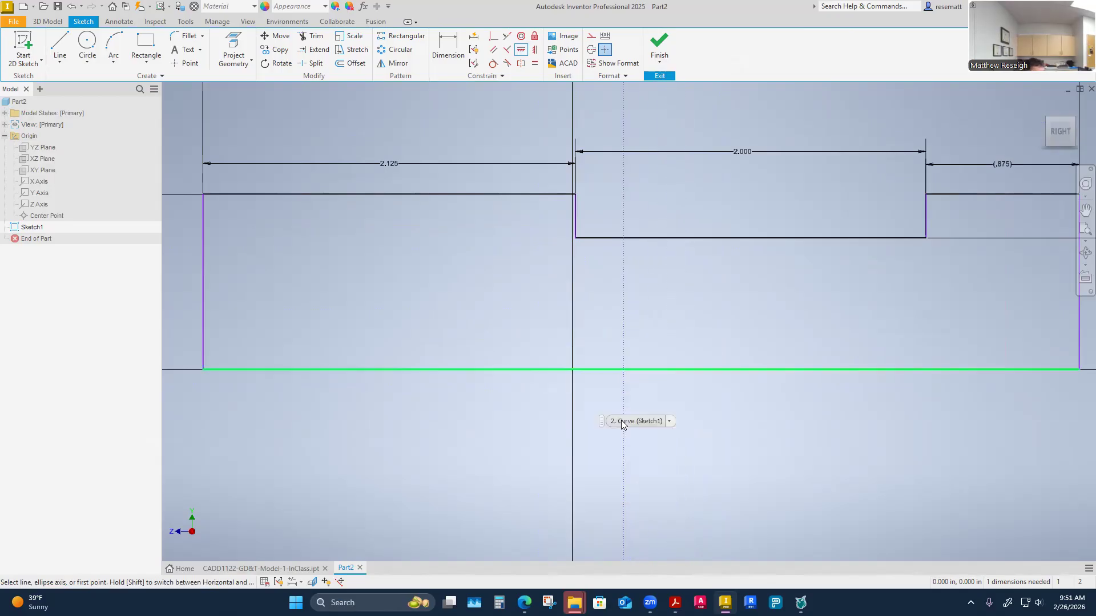
{"action": "left_click", "coordinate": [670, 421]}
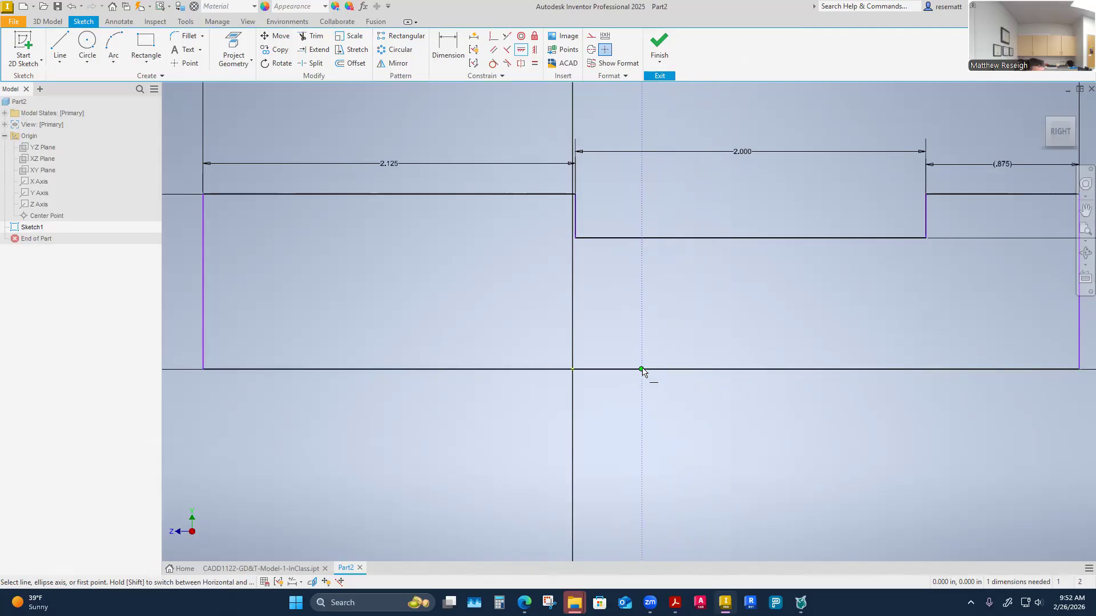
{"action": "scroll", "coordinate": [640, 371], "scroll_direction": "down", "scroll_amount": 3}
{"action": "scroll", "coordinate": [640, 372], "scroll_direction": "up", "scroll_amount": 5}
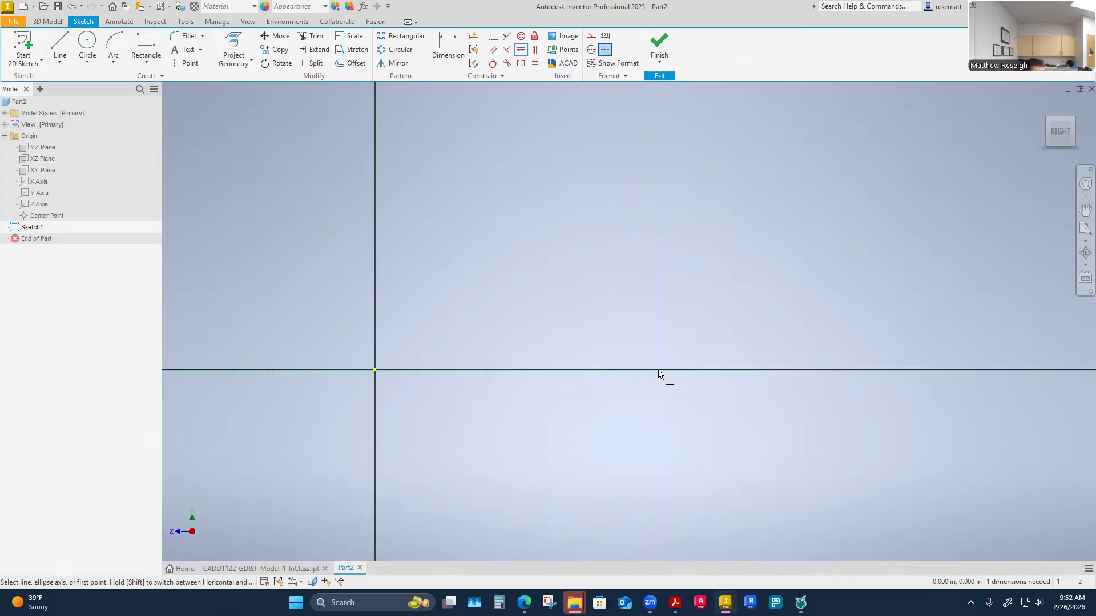
{"action": "left_click", "coordinate": [652, 370]}
{"action": "scroll", "coordinate": [643, 380], "scroll_direction": "down", "scroll_amount": 5}
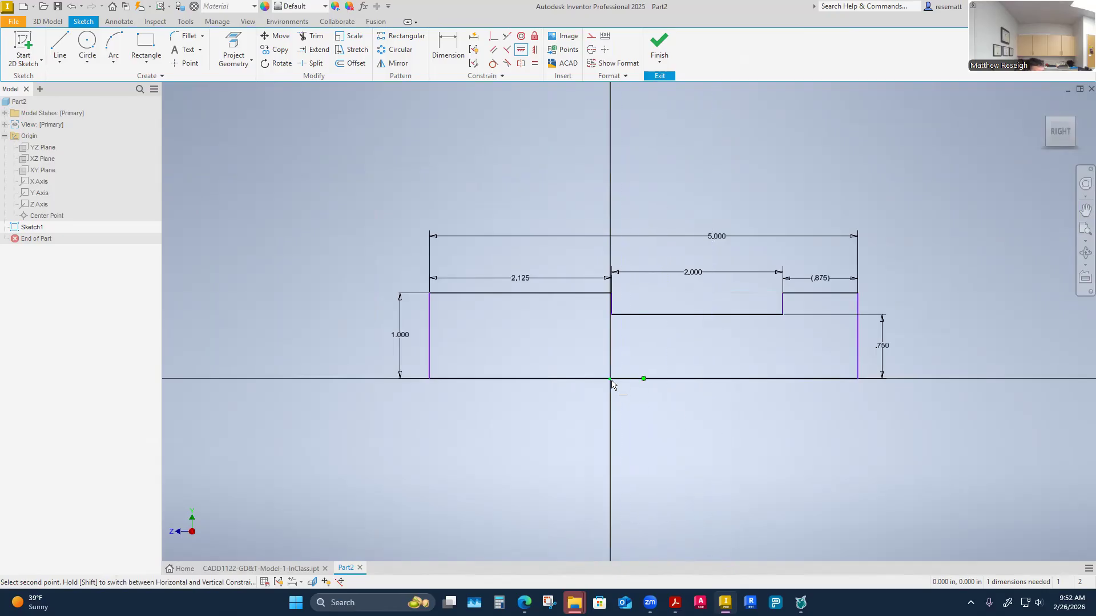
{"action": "left_click", "coordinate": [610, 379]}
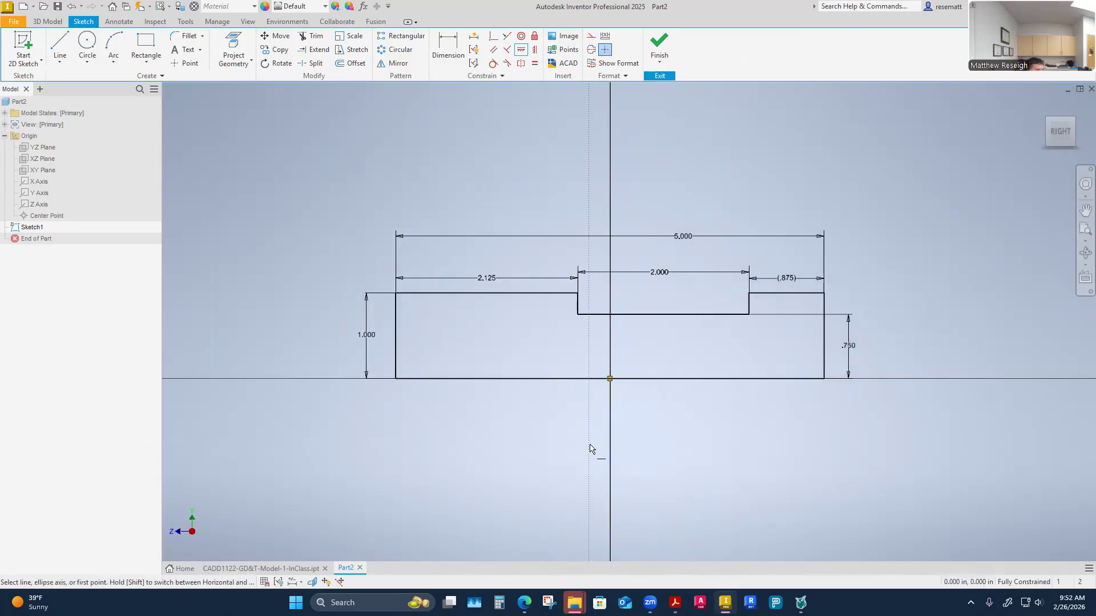
{"action": "key", "text": "Escape"}
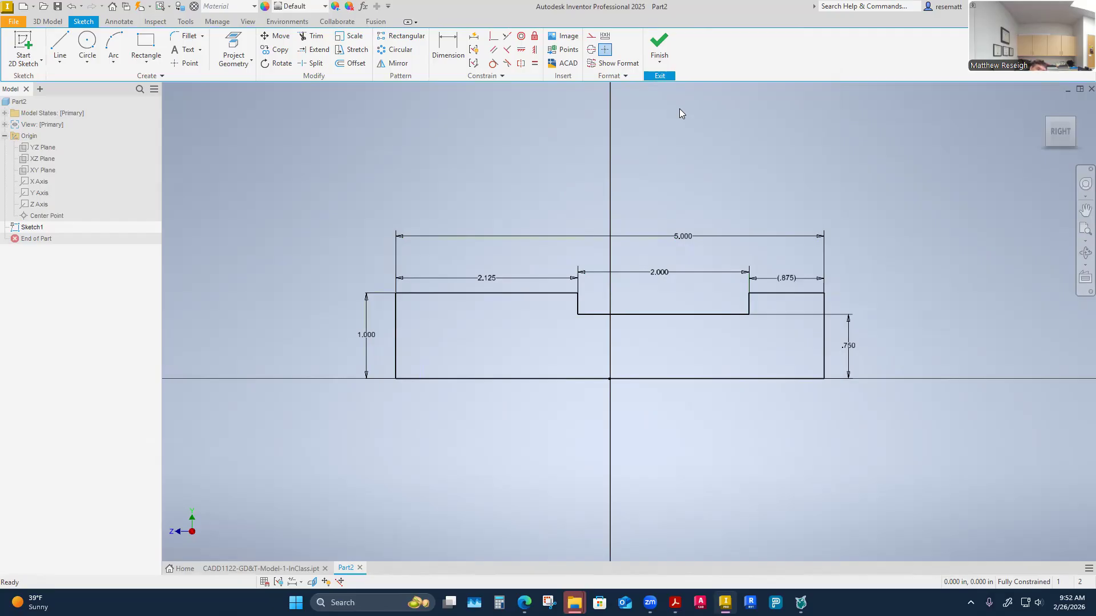
Finish the sketch and revolve the profile a full 360 degrees about its base line into a new solid.
{"action": "left_click", "coordinate": [660, 43]}
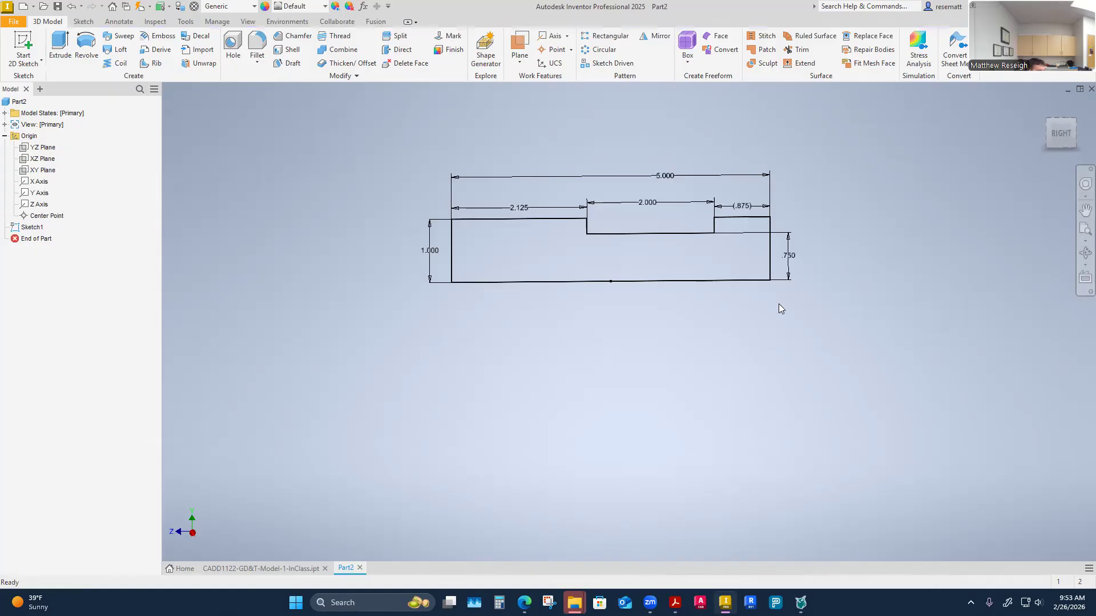
{"action": "scroll", "coordinate": [769, 243], "scroll_direction": "down", "scroll_amount": 1}
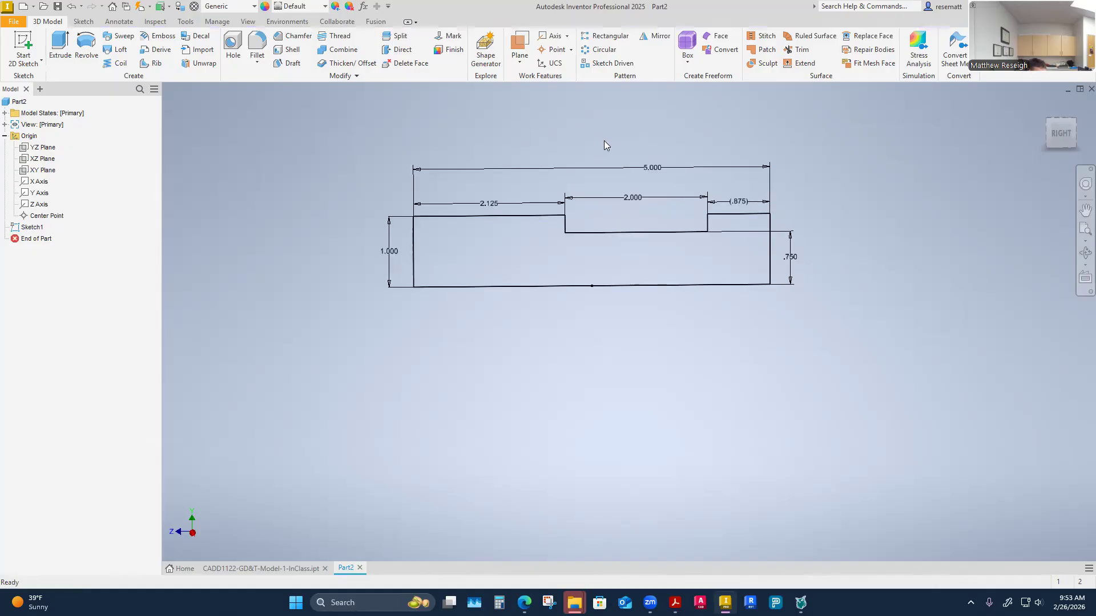
{"action": "left_click", "coordinate": [86, 50]}
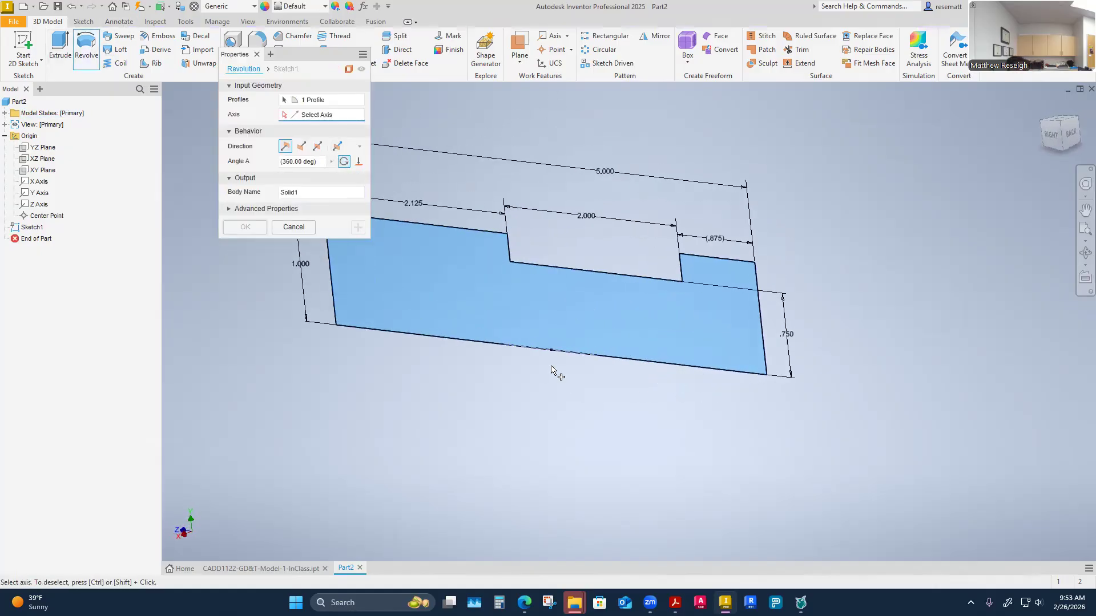
{"action": "left_click", "coordinate": [526, 347]}
{"action": "middle_click_drag", "start_coordinate": [492, 439], "coordinate": [542, 424], "text": "shift"}
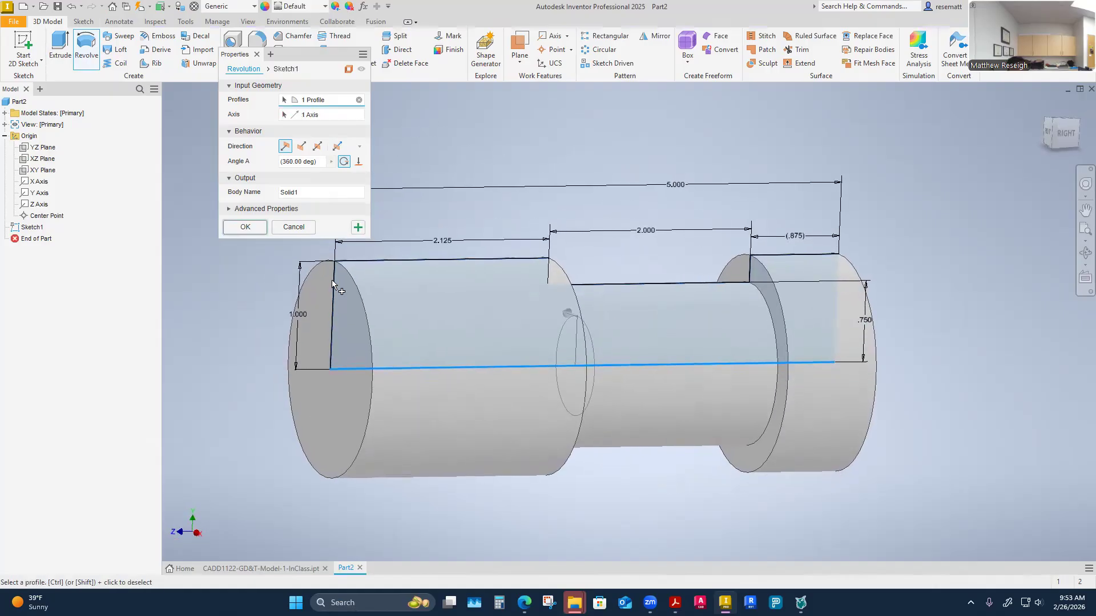
{"action": "left_click", "coordinate": [244, 227]}
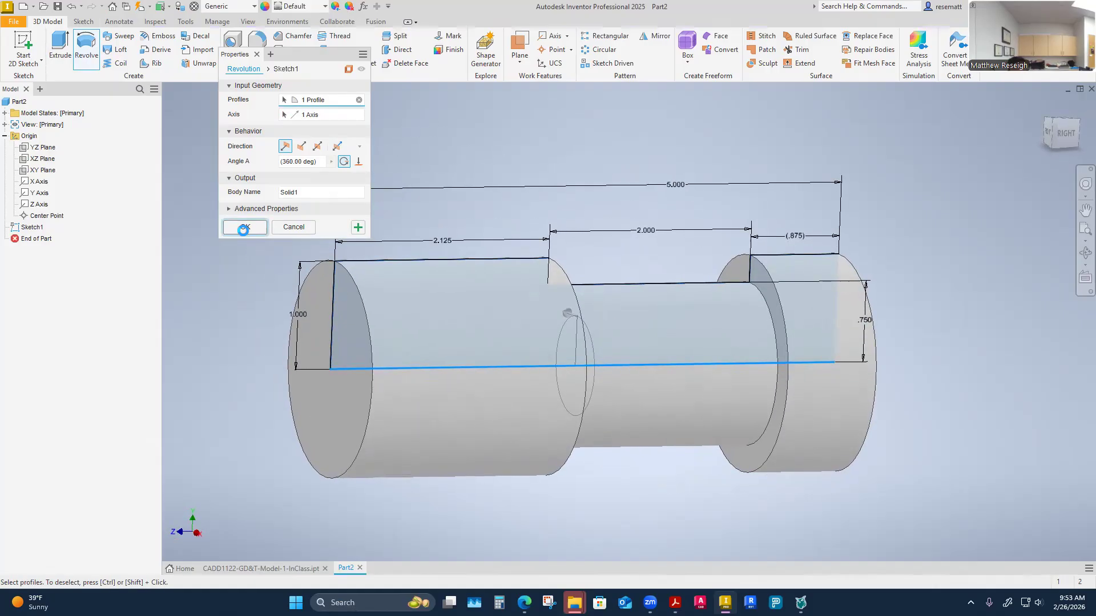
{"action": "middle_click_drag", "start_coordinate": [280, 407], "coordinate": [481, 474], "text": "shift"}
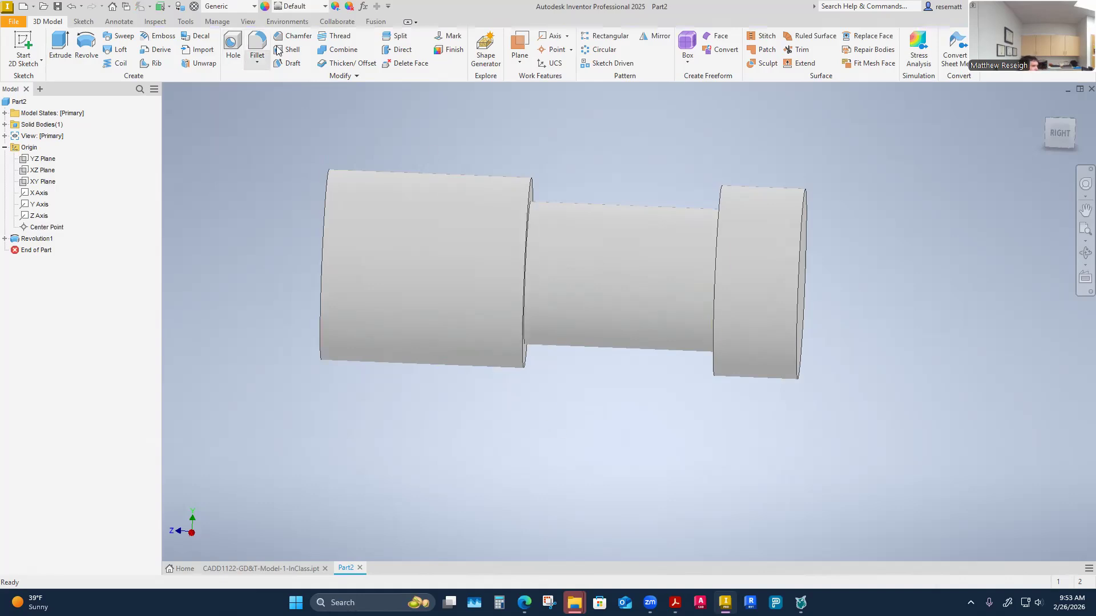
Set up a 0.03 in equal-distance chamfer and select both outer circular edges of the long large-diameter section.
{"action": "left_click", "coordinate": [293, 37]}
{"action": "scroll", "coordinate": [344, 365], "scroll_direction": "down", "scroll_amount": 1}
{"action": "middle_click_drag", "start_coordinate": [344, 365], "coordinate": [367, 342], "text": "shift"}
{"action": "left_click", "coordinate": [346, 147]}
{"action": "type", "text": ".03"}
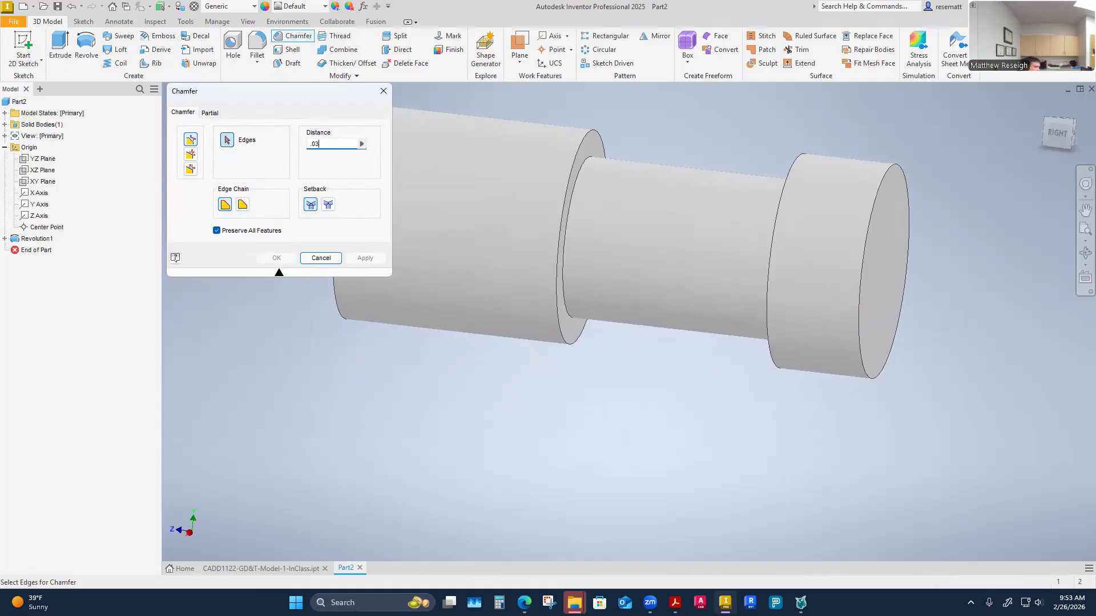
{"action": "scroll", "coordinate": [645, 301], "scroll_direction": "down", "scroll_amount": 2}
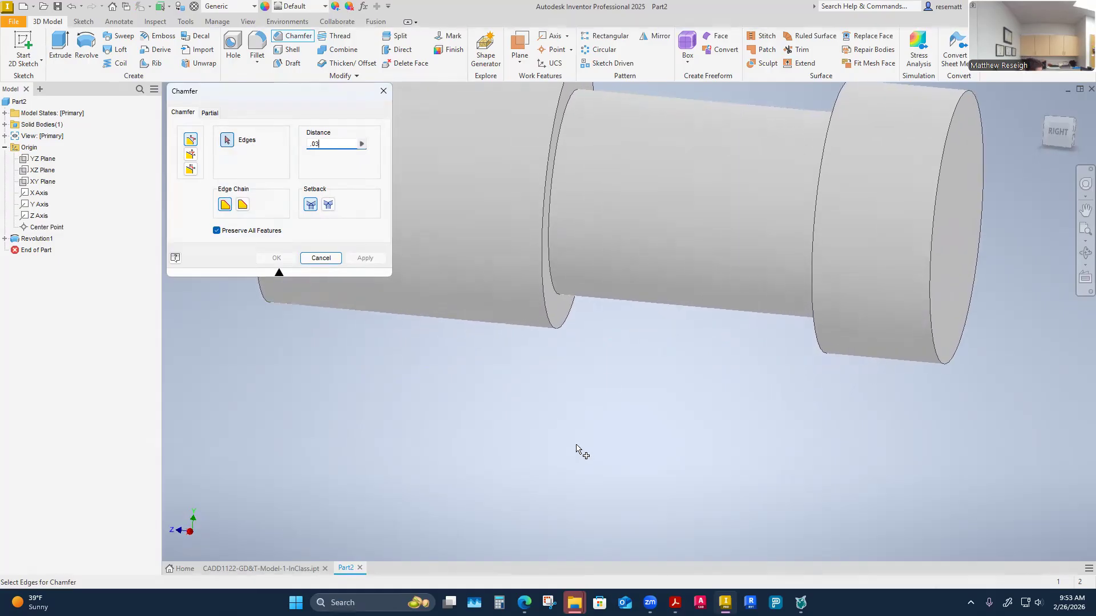
{"action": "scroll", "coordinate": [611, 276], "scroll_direction": "down", "scroll_amount": 3}
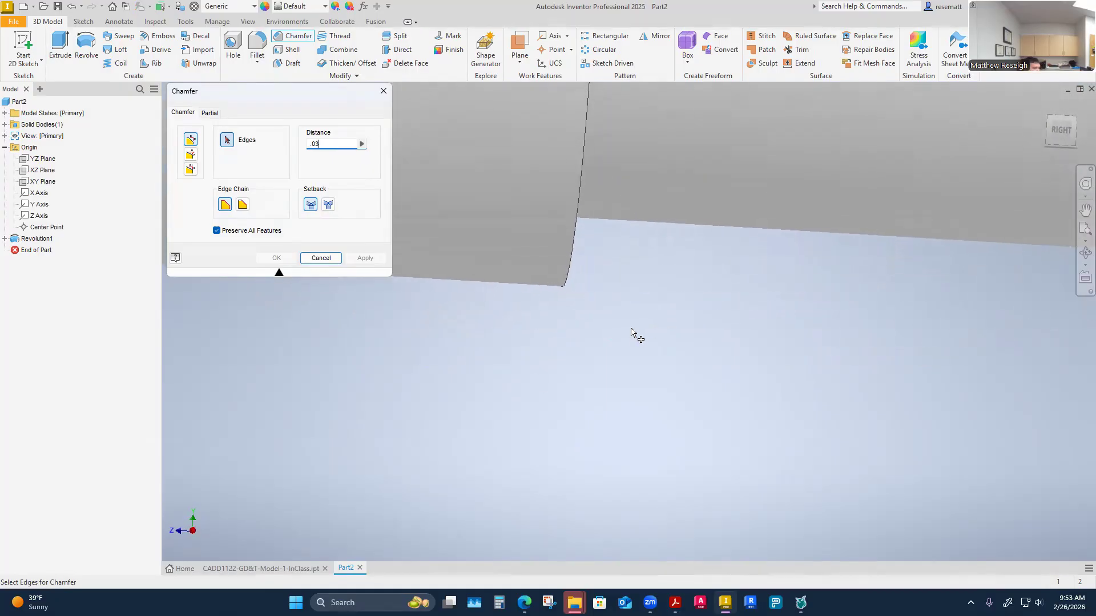
{"action": "scroll", "coordinate": [631, 334], "scroll_direction": "down", "scroll_amount": 1}
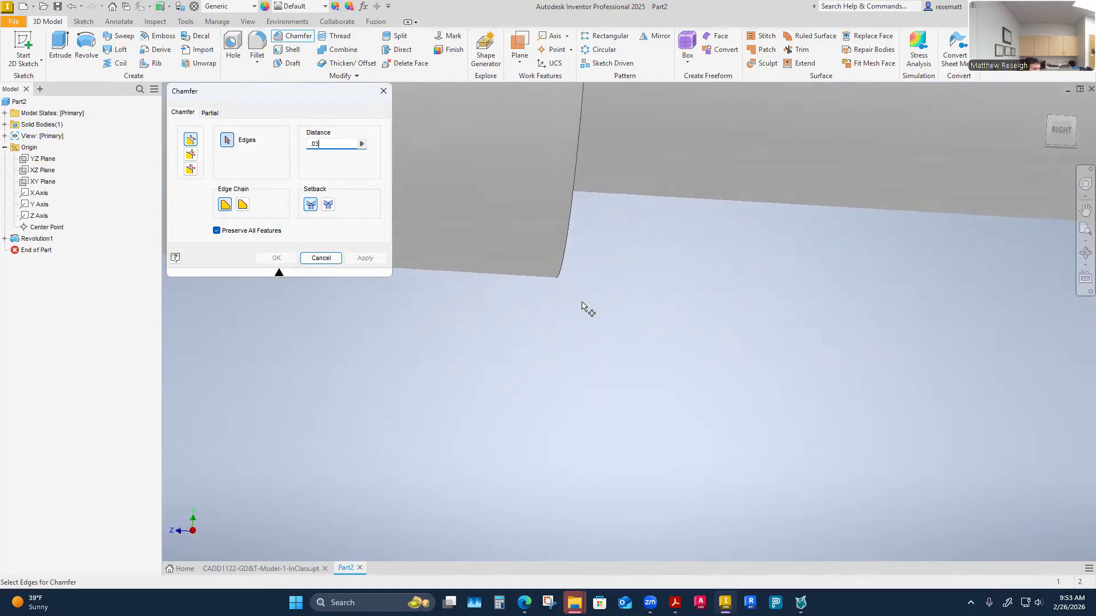
{"action": "scroll", "coordinate": [579, 304], "scroll_direction": "down", "scroll_amount": 1}
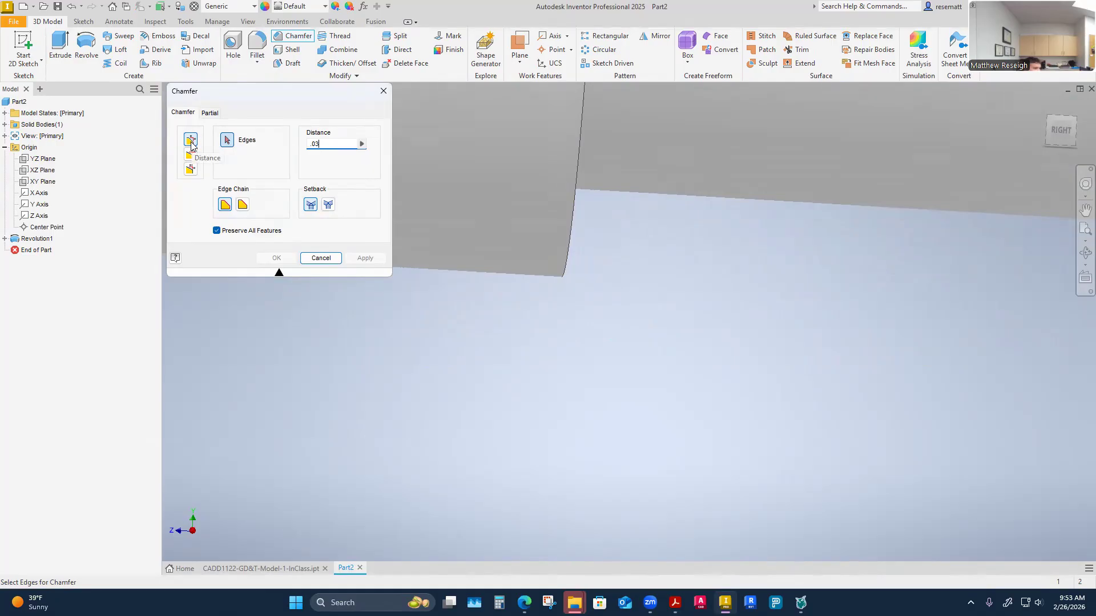
{"action": "middle_click_drag", "start_coordinate": [394, 285], "coordinate": [513, 347], "text": "shift"}
{"action": "left_click", "coordinate": [599, 276]}
{"action": "left_click", "coordinate": [483, 293]}
Add both outer circular edges of the short large-diameter section to the chamfer selection and apply the chamfer.
{"action": "middle_click_drag", "start_coordinate": [456, 390], "coordinate": [685, 333], "text": "shift"}
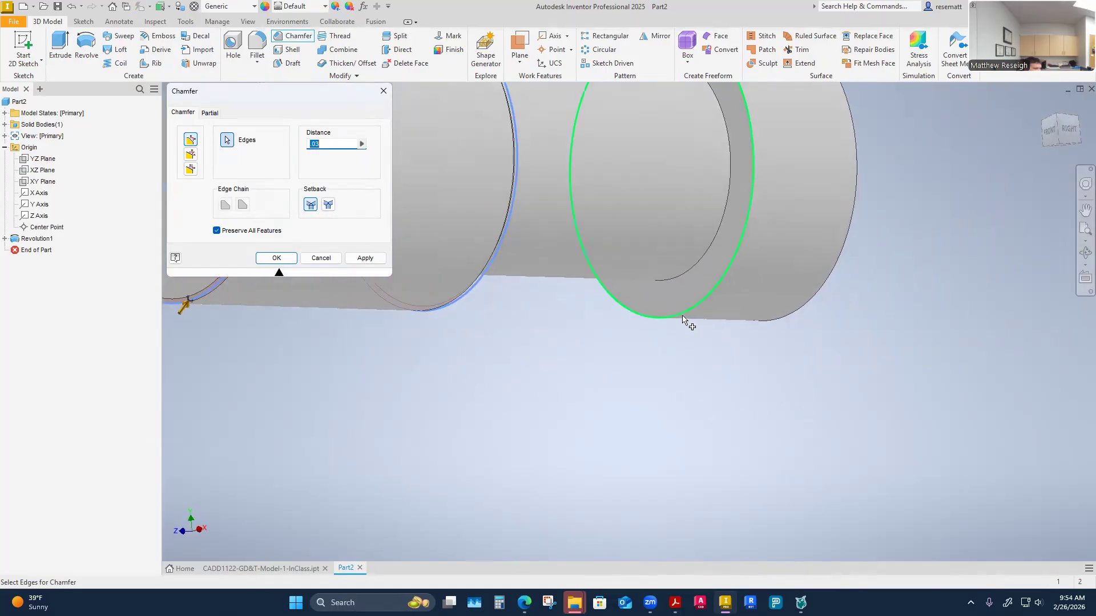
{"action": "left_click", "coordinate": [683, 319]}
{"action": "middle_click_drag", "start_coordinate": [721, 411], "coordinate": [759, 394], "text": "shift"}
{"action": "left_click", "coordinate": [855, 352]}
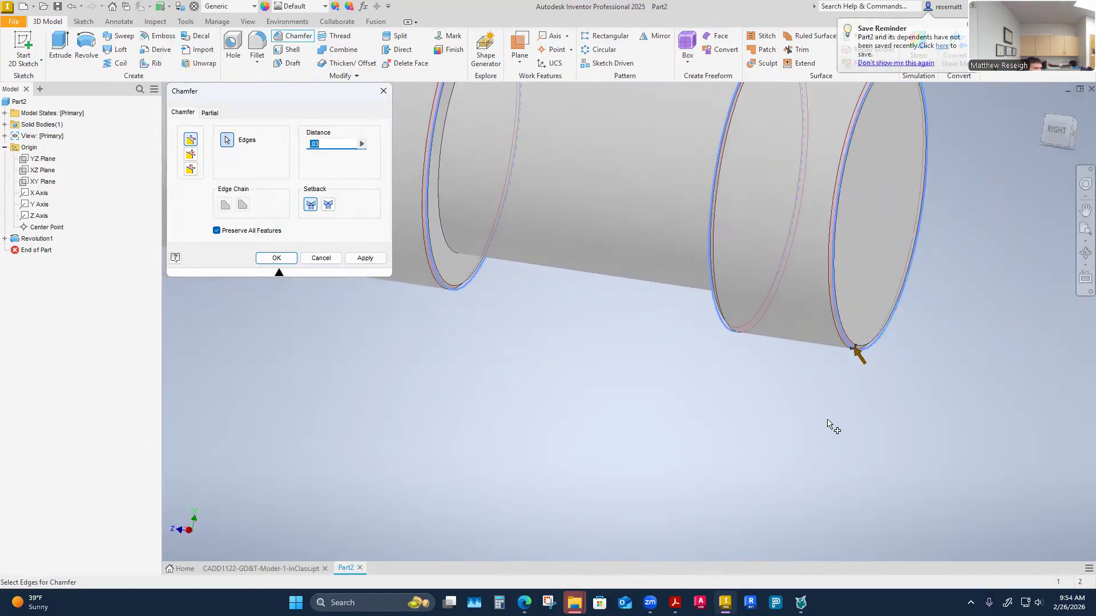
{"action": "scroll", "coordinate": [799, 428], "scroll_direction": "down", "scroll_amount": 5}
{"action": "middle_click_drag", "start_coordinate": [754, 434], "coordinate": [724, 434], "text": "shift"}
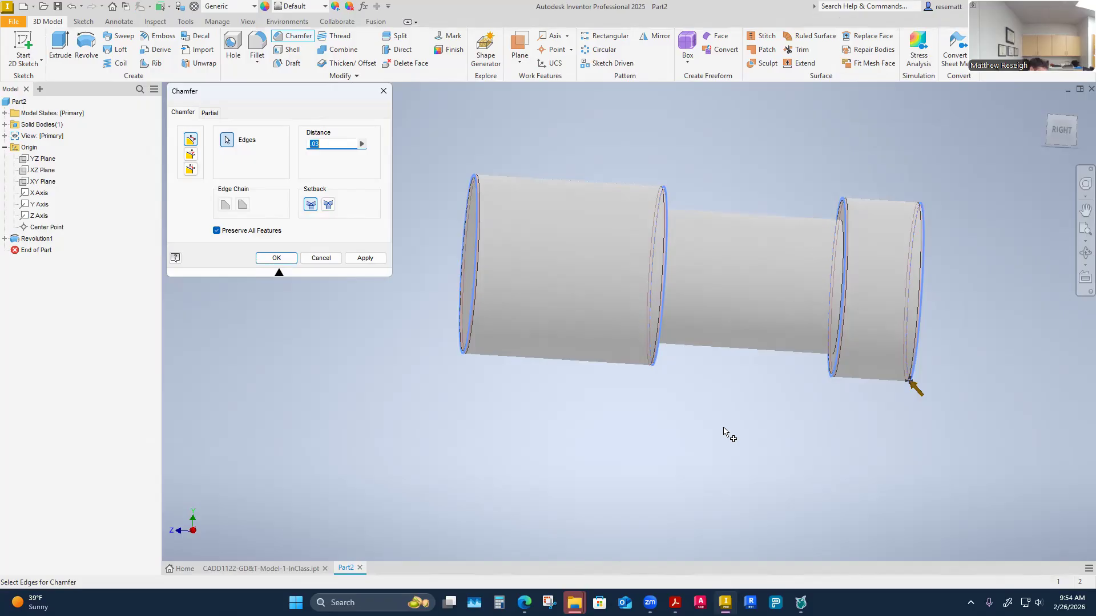
{"action": "middle_click_drag", "start_coordinate": [724, 434], "coordinate": [320, 442], "text": "shift"}
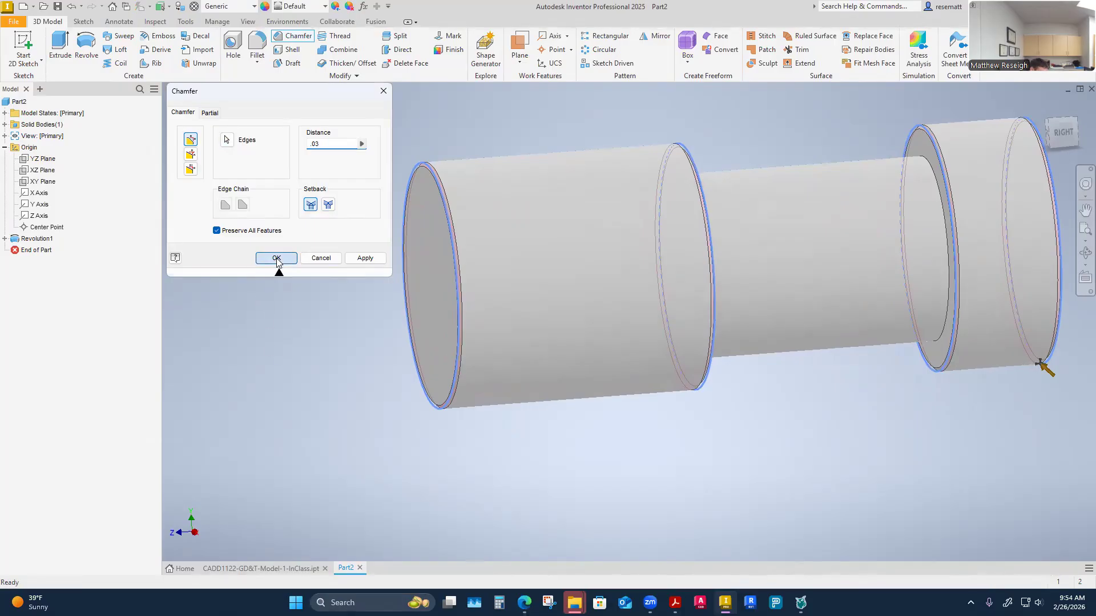
{"action": "left_click", "coordinate": [276, 258]}
{"action": "key", "text": "F5"}
{"action": "middle_click_drag", "start_coordinate": [523, 437], "coordinate": [631, 463], "text": "shift"}
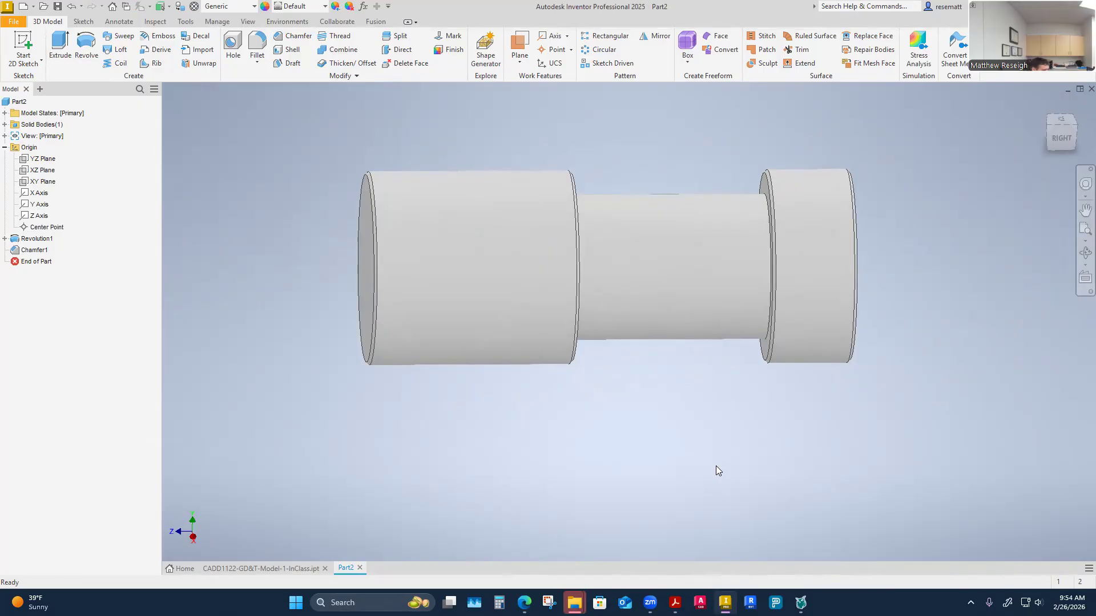
{"action": "key", "text": "XF86AudioRaiseVolume"}
{"action": "key", "text": "XF86AudioRaiseVolume"}
{"action": "key", "text": "XF86AudioRaiseVolume"}
{"action": "key", "text": "XF86AudioRaiseVolume"}
{"action": "key", "text": "XF86AudioRaiseVolume"}
{"action": "key", "text": "XF86AudioRaiseVolume"}
{"action": "key", "text": "XF86AudioRaiseVolume"}
{"action": "key", "text": "XF86AudioRaiseVolume"}
{"action": "key", "text": "XF86AudioRaiseVolume"}
{"action": "key", "text": "XF86AudioRaiseVolume"}
{"action": "key", "text": "XF86AudioRaiseVolume"}
{"action": "key", "text": "XF86AudioRaiseVolume"}
{"action": "key", "text": "XF86AudioRaiseVolume"}
{"action": "key", "text": "XF86AudioRaiseVolume"}
{"action": "key", "text": "XF86AudioRaiseVolume"}
{"action": "key", "text": "XF86AudioRaiseVolume"}
{"action": "key", "text": "XF86AudioRaiseVolume"}
{"action": "key", "text": "XF86AudioRaiseVolume"}
{"action": "key", "text": "XF86AudioRaiseVolume"}
{"action": "key", "text": "XF86AudioRaiseVolume"}
{"action": "key", "text": "XF86AudioRaiseVolume"}
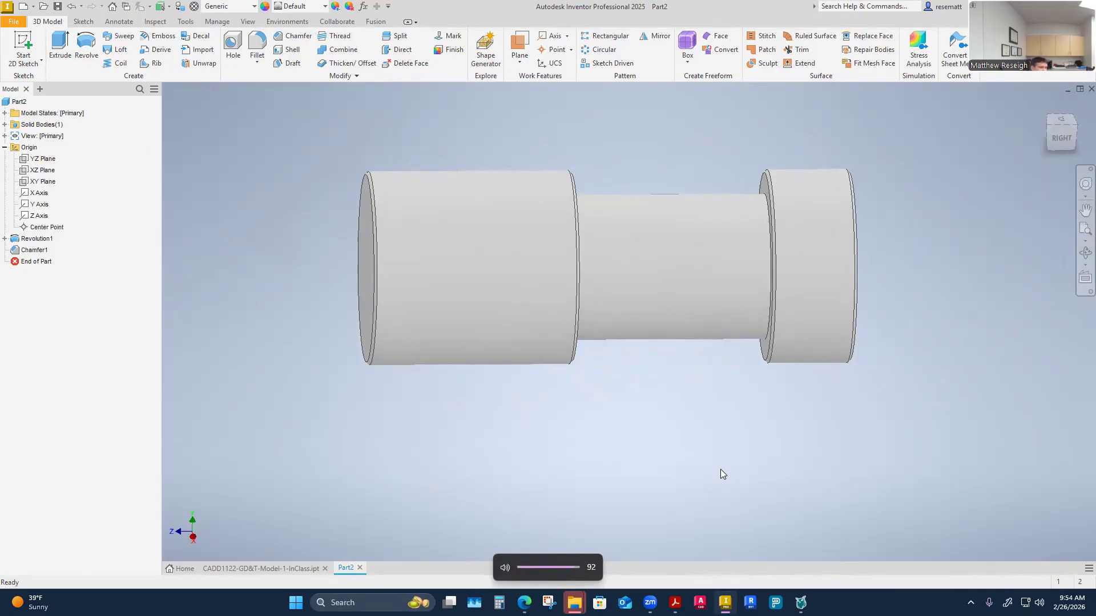
Examine how the origin XZ Plane runs through the cylindrical part from the front and from angled views.
{"action": "key", "text": "F6"}
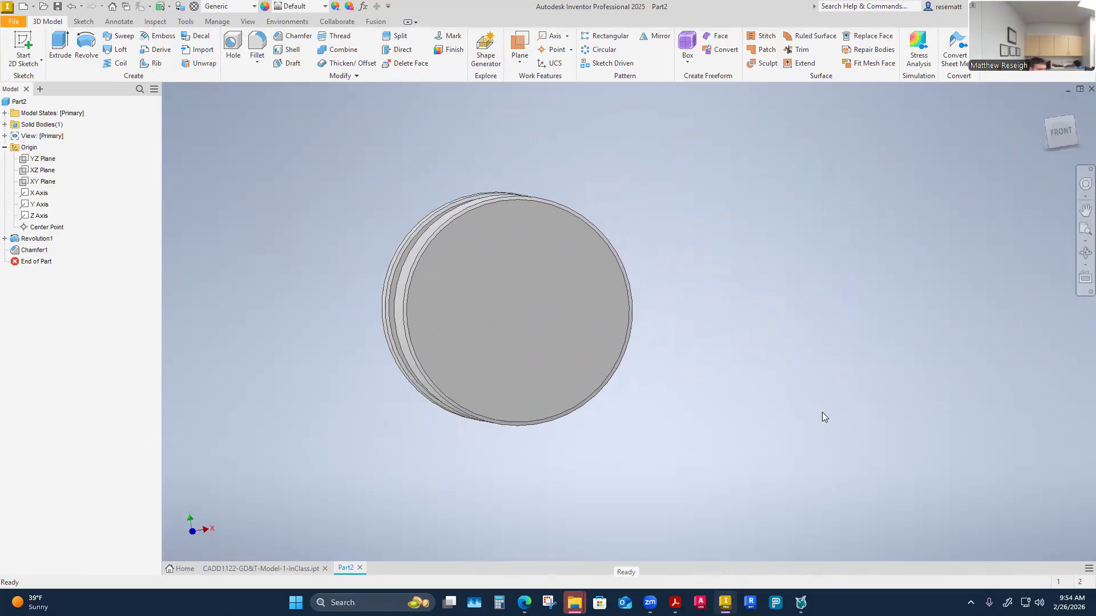
{"action": "left_click", "coordinate": [1060, 132]}
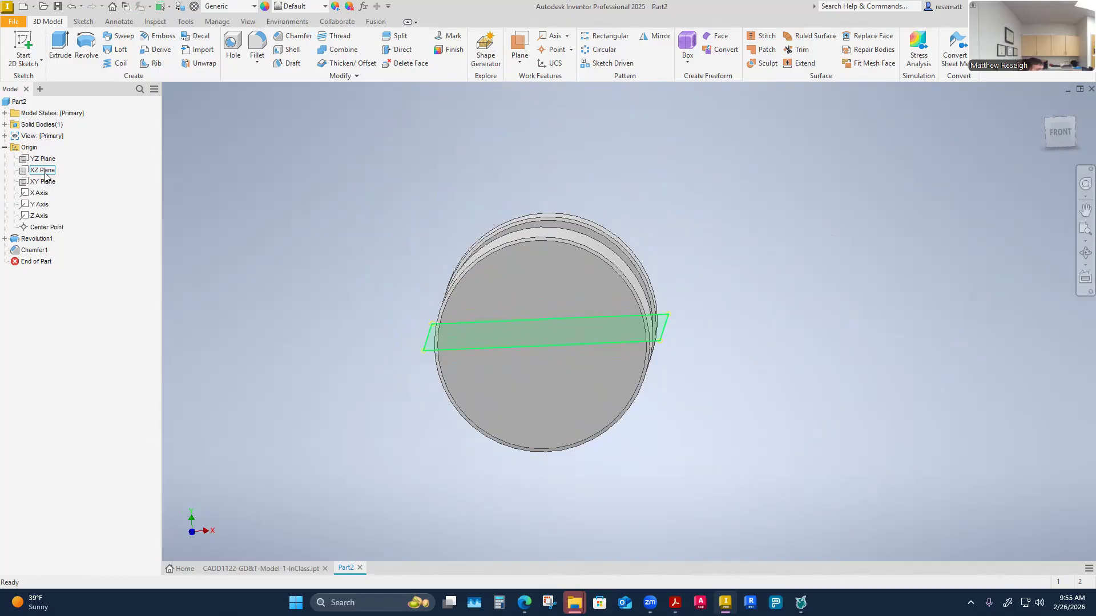
{"action": "key", "text": "F6"}
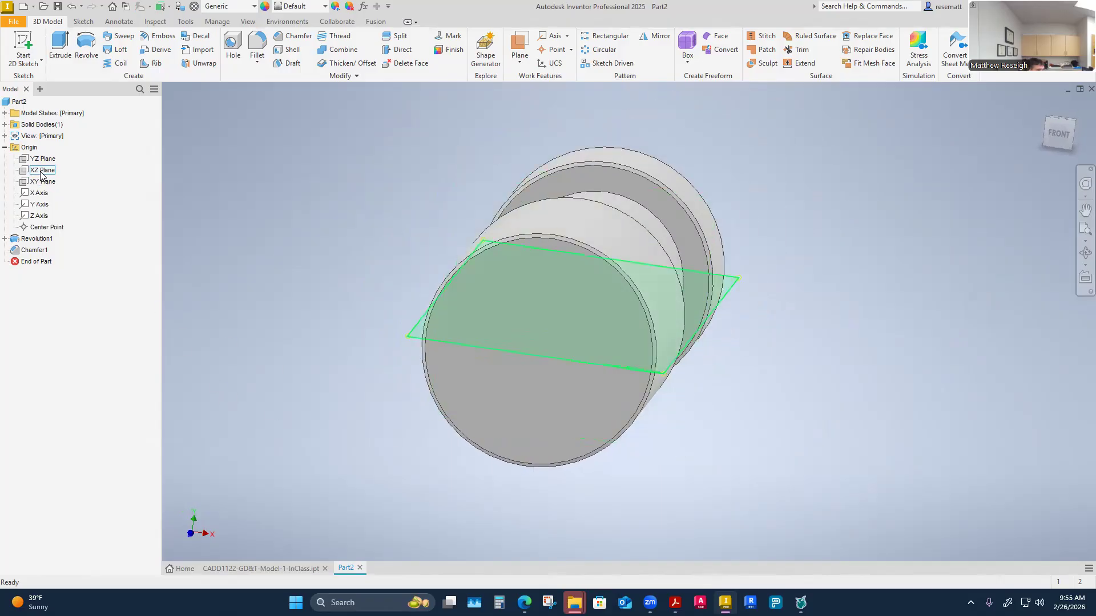
{"action": "left_click", "coordinate": [42, 170]}
{"action": "left_click", "coordinate": [303, 297]}
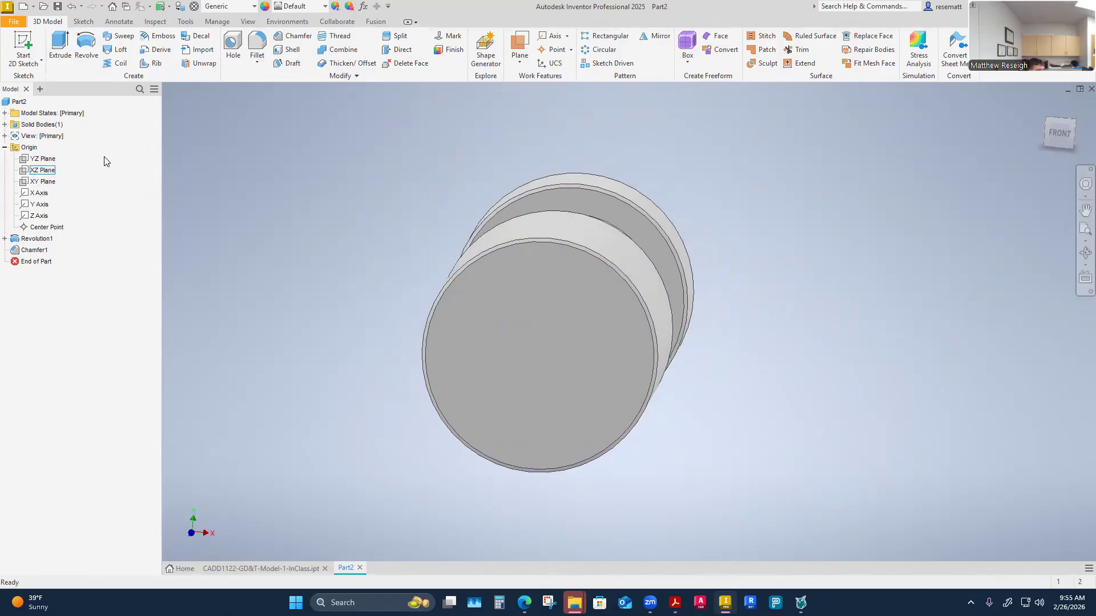
{"action": "left_click", "coordinate": [42, 170]}
{"action": "left_click", "coordinate": [385, 215]}
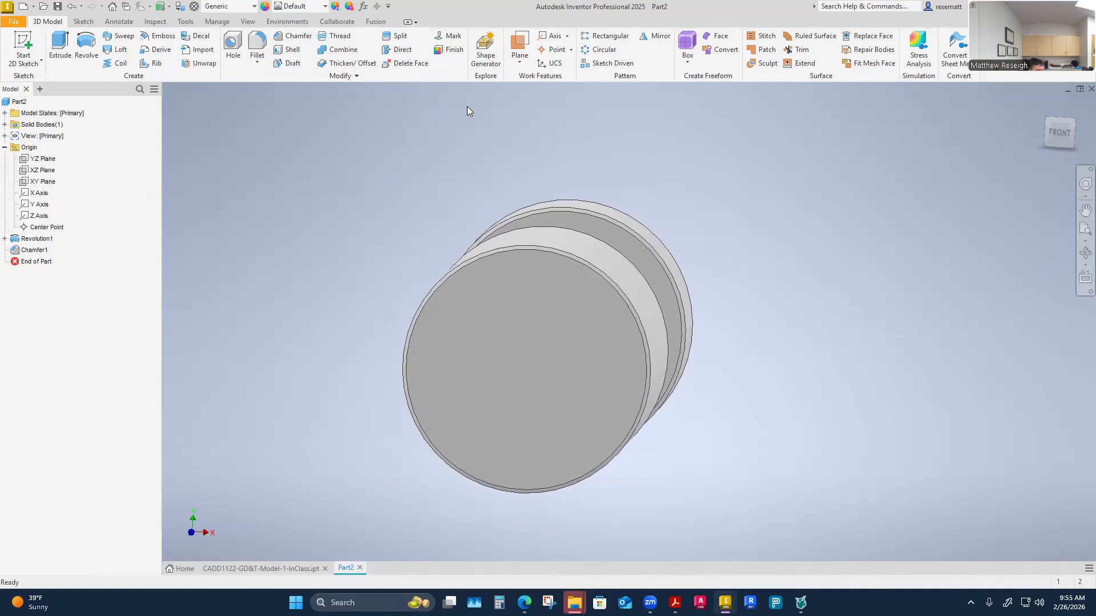
{"action": "left_click", "coordinate": [515, 66]}
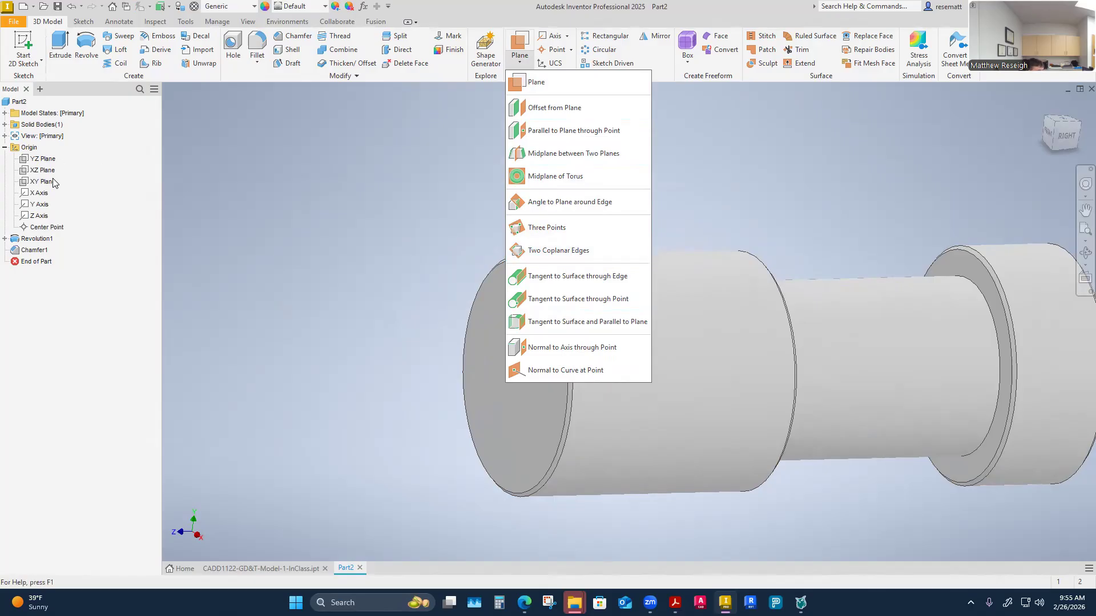
{"action": "left_click", "coordinate": [128, 246]}
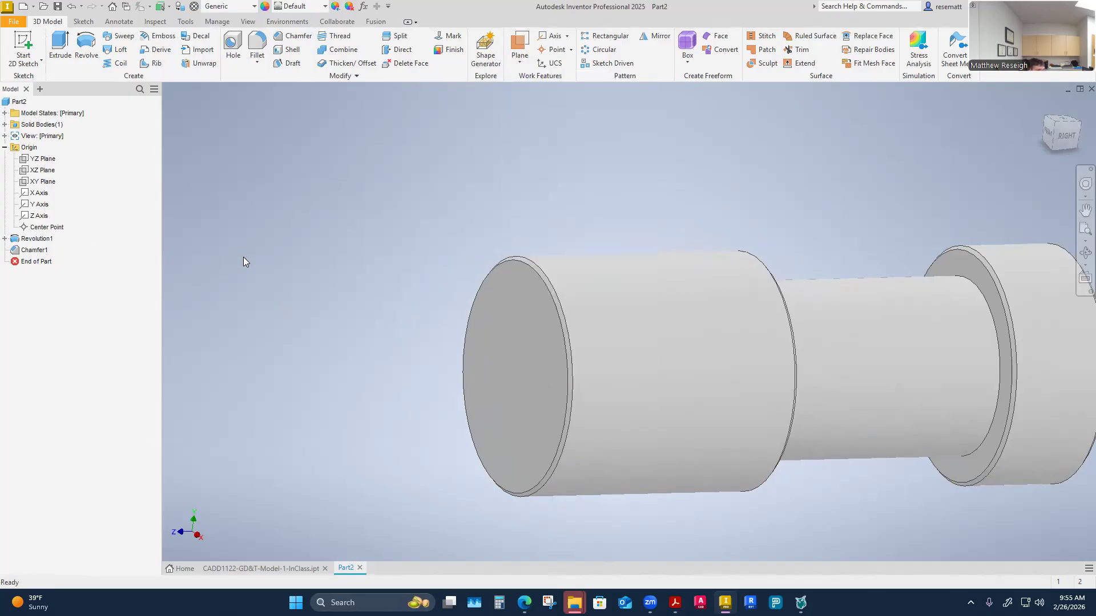
{"action": "middle_click_drag", "start_coordinate": [481, 357], "coordinate": [488, 212], "text": "shift"}
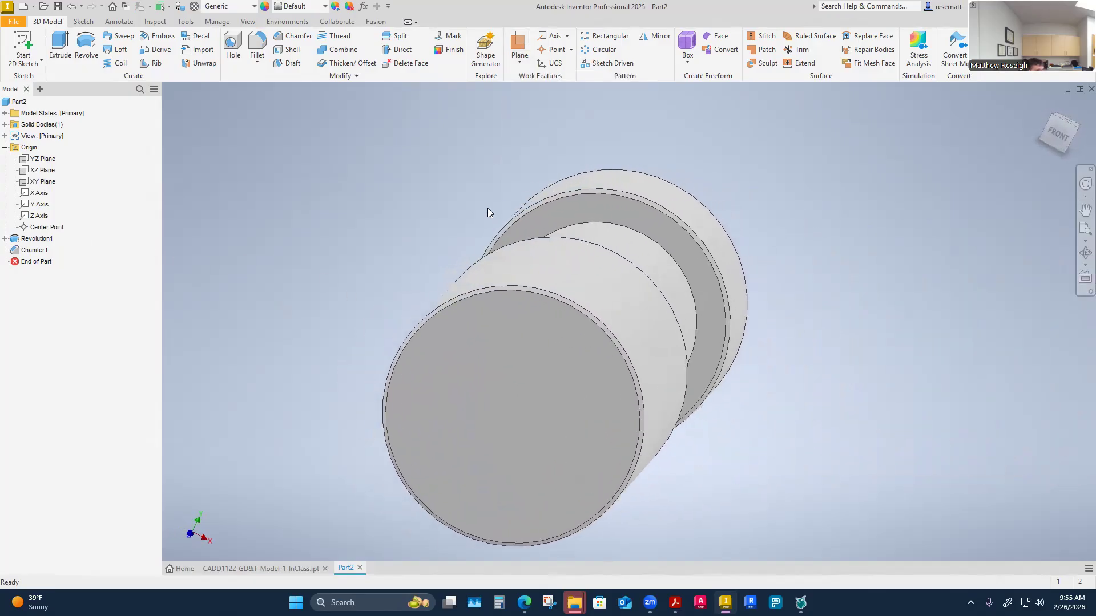
{"action": "middle_click_drag", "start_coordinate": [501, 551], "coordinate": [581, 297], "text": "shift"}
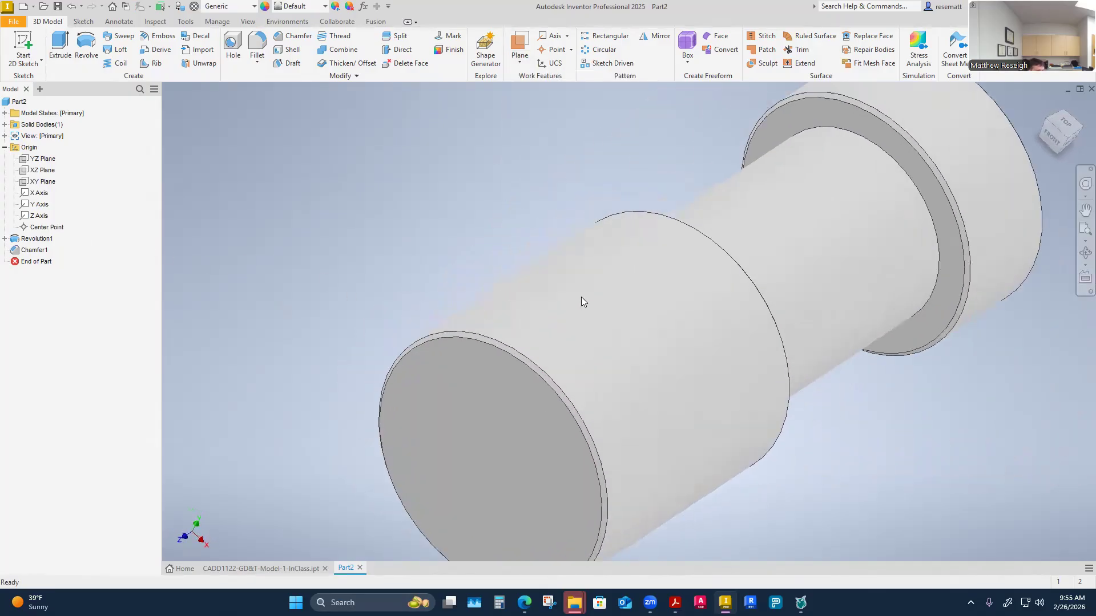
{"action": "middle_click_drag", "start_coordinate": [491, 313], "coordinate": [434, 297], "text": "shift"}
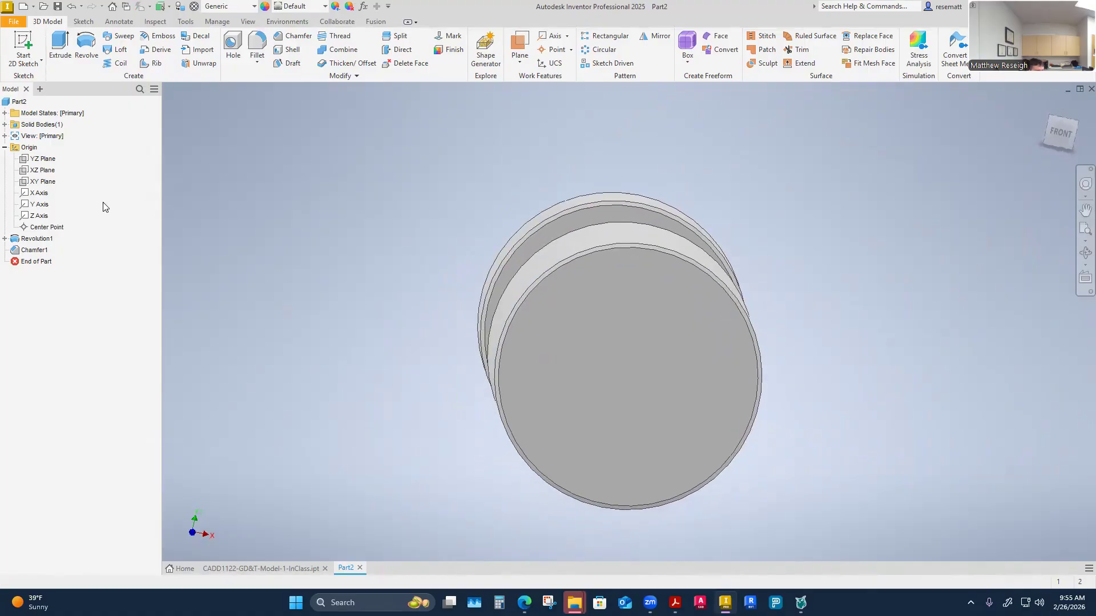
{"action": "left_click", "coordinate": [43, 170]}
{"action": "middle_click_drag", "start_coordinate": [485, 240], "coordinate": [613, 241], "text": "shift"}
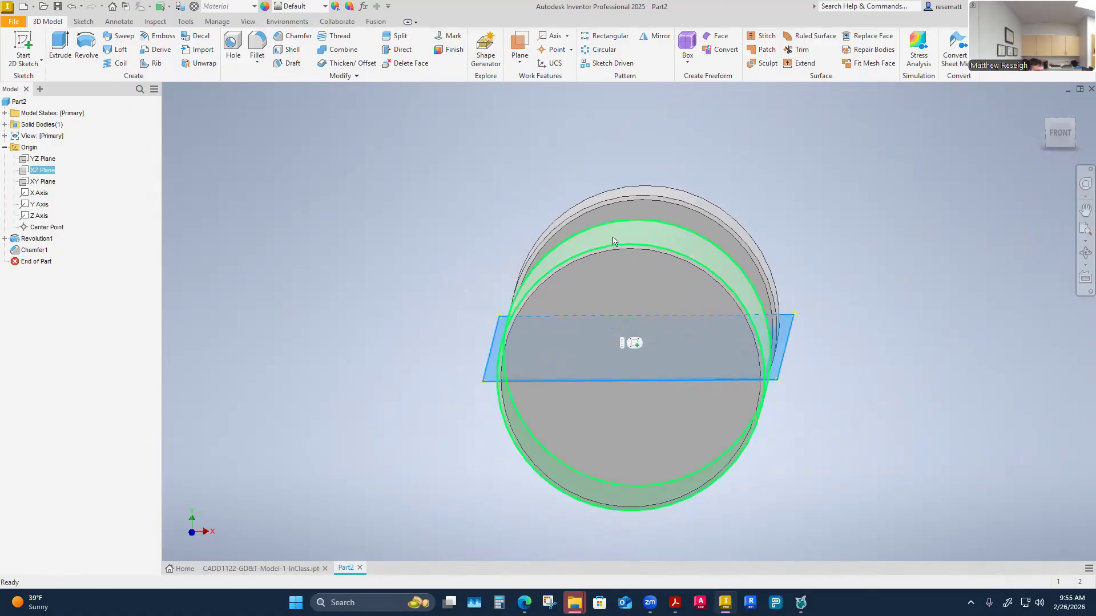
{"action": "left_click", "coordinate": [615, 241]}
{"action": "middle_click_drag", "start_coordinate": [351, 264], "coordinate": [312, 263], "text": "shift"}
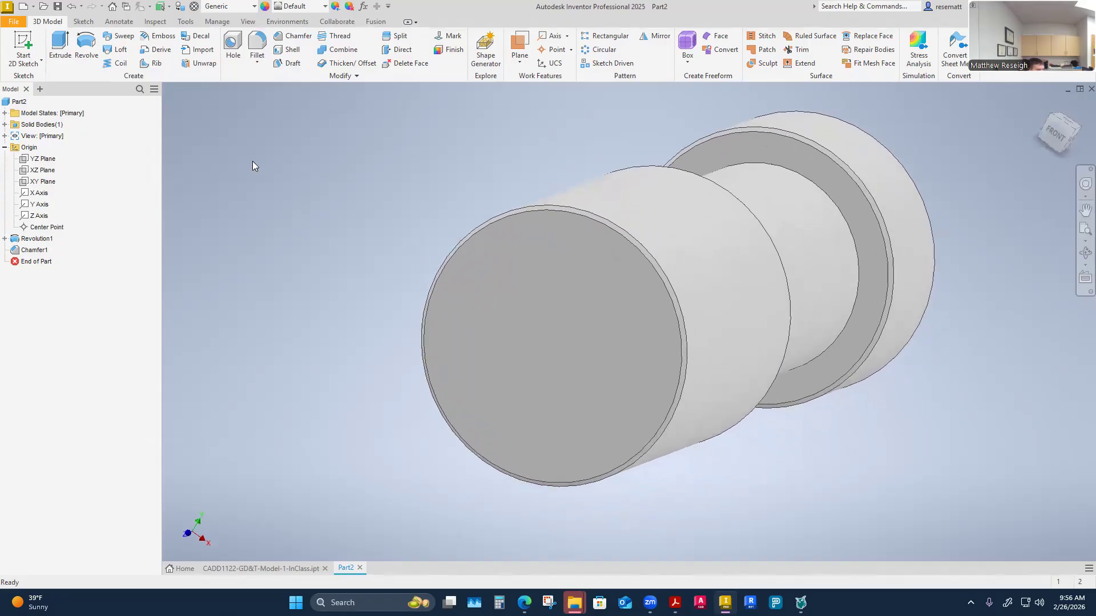
{"action": "left_click", "coordinate": [43, 170]}
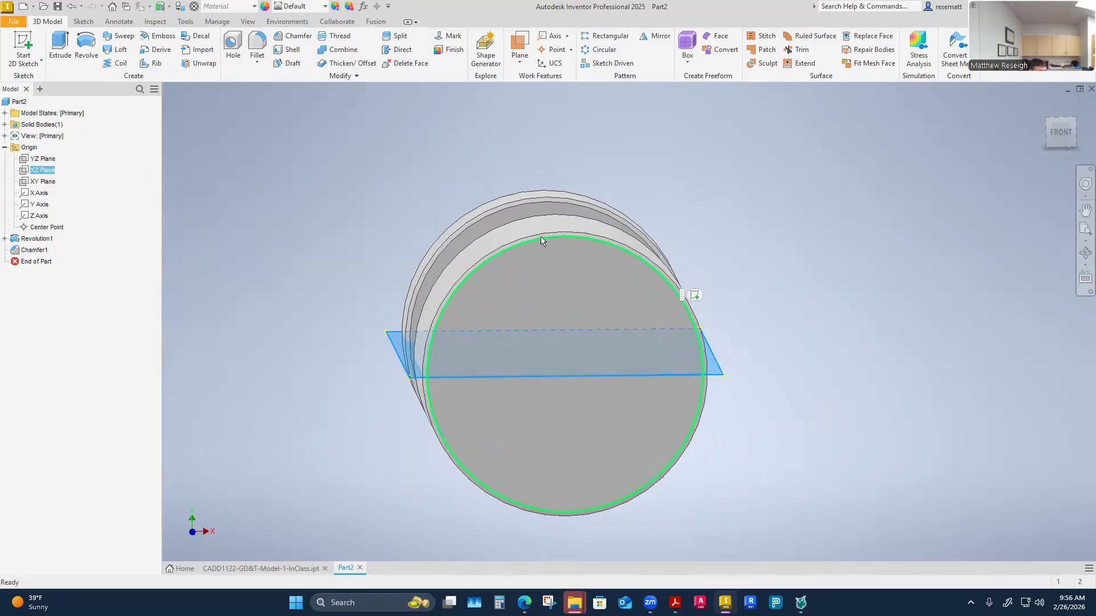
{"action": "left_click", "coordinate": [319, 347]}
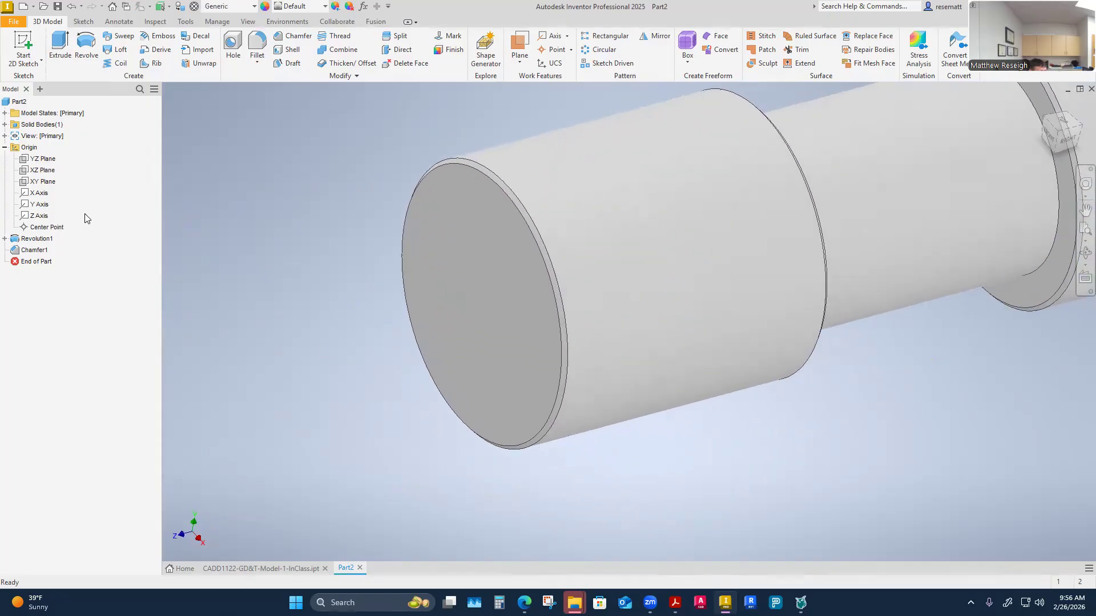
Create a new sketch on the origin XZ Plane and slice the model graphics at the sketch plane.
{"action": "left_click", "coordinate": [44, 170]}
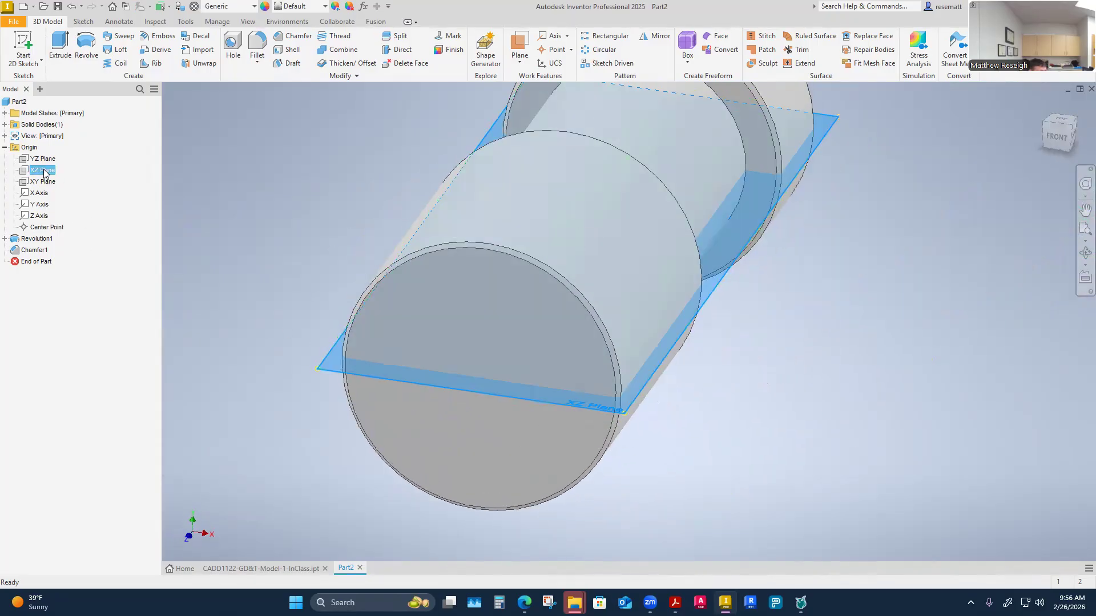
{"action": "right_click", "coordinate": [44, 173]}
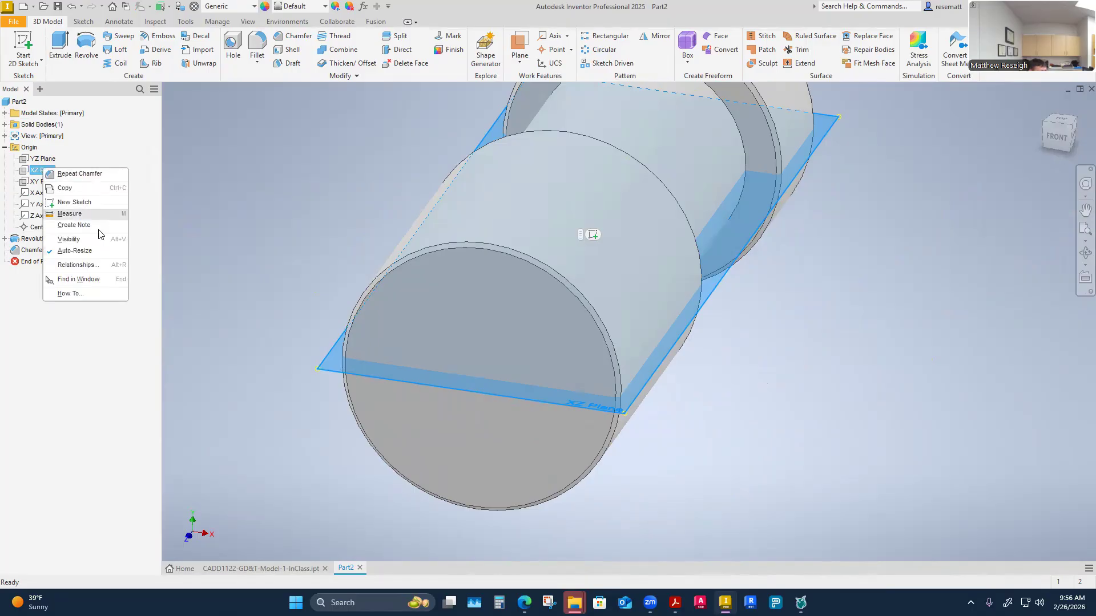
{"action": "left_click", "coordinate": [69, 203]}
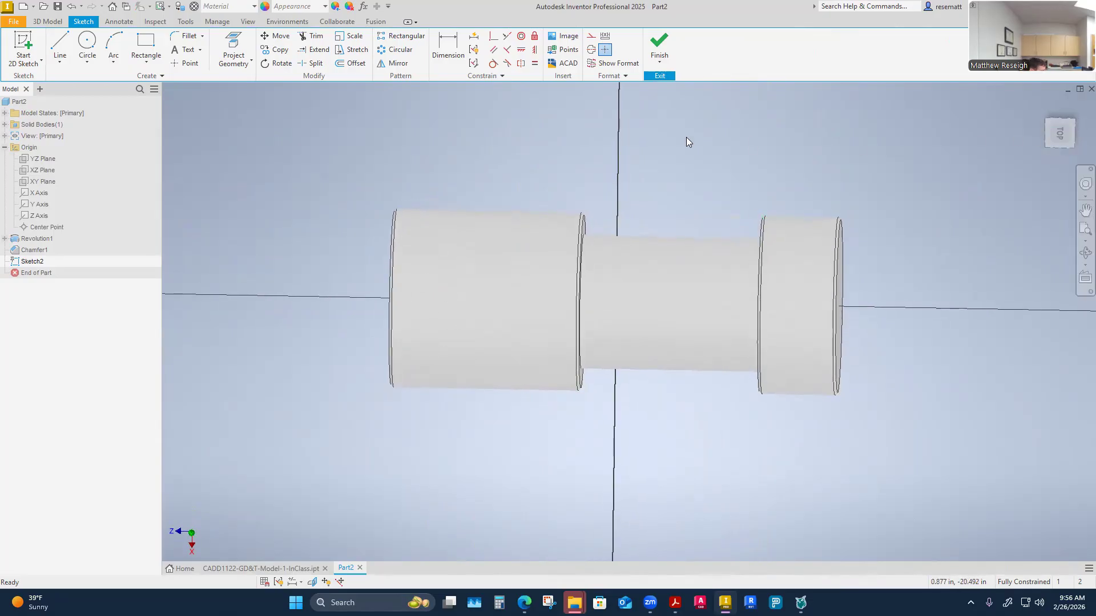
{"action": "key", "text": "F7"}
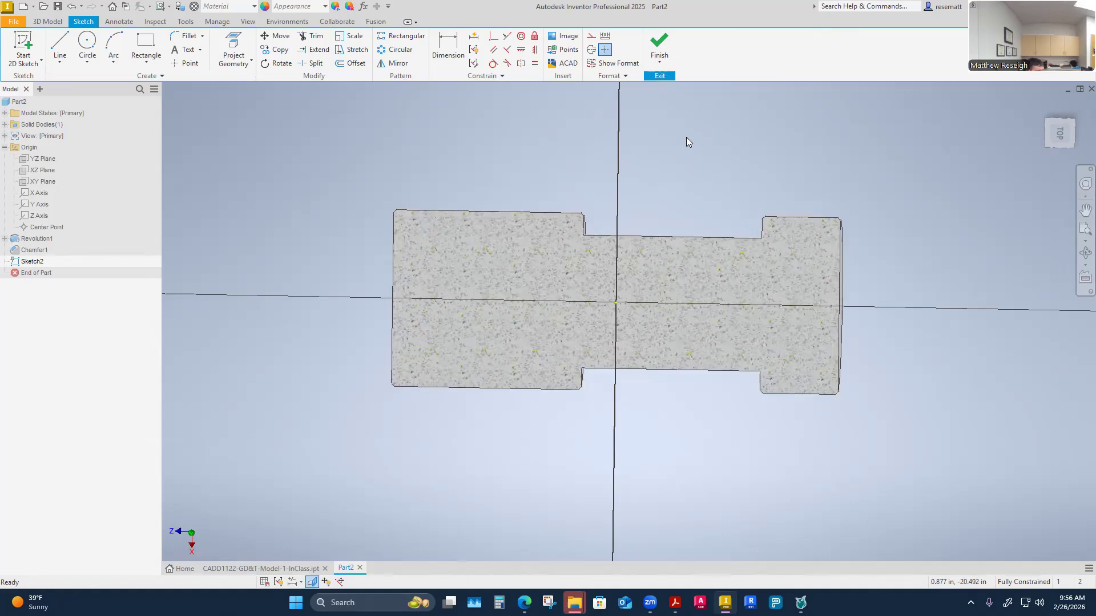
{"action": "key", "text": "F6"}
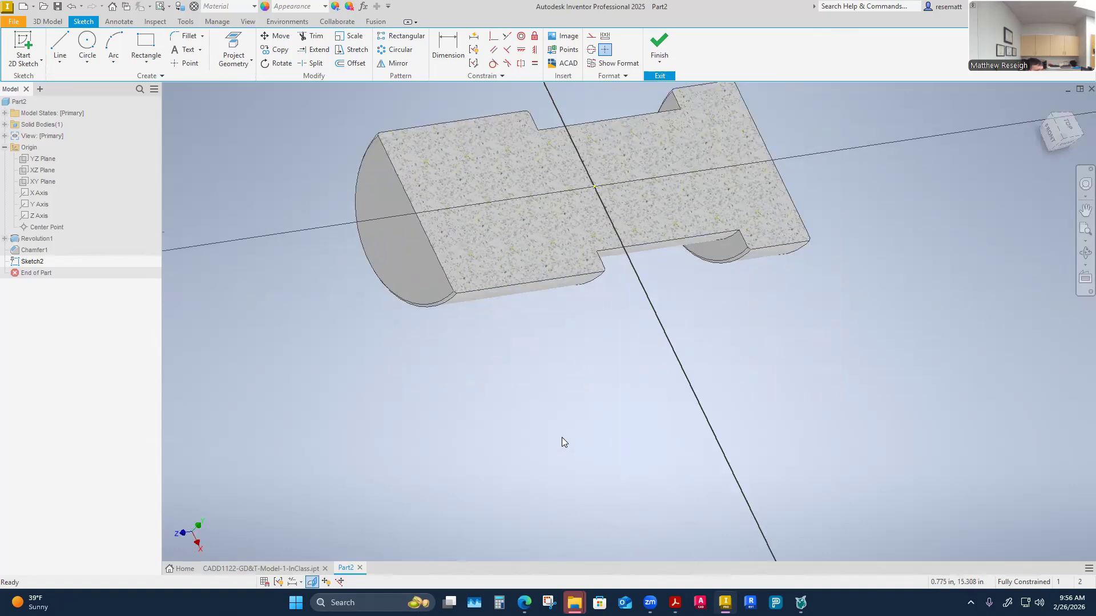
{"action": "key", "text": "F5"}
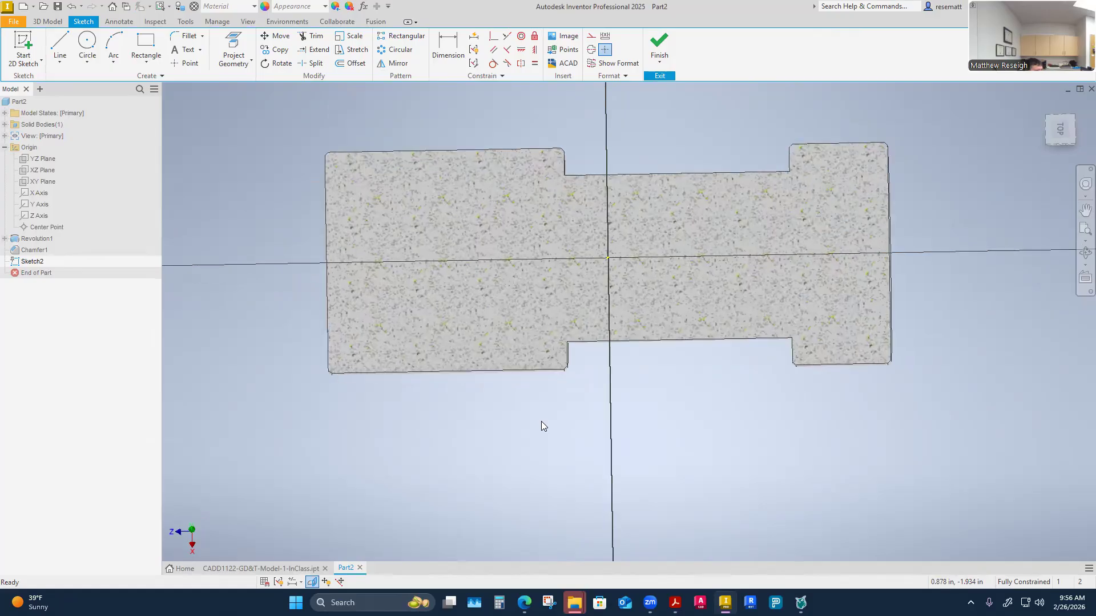
Draw a 0.375 in diameter circle on the long large-diameter section and move it off the part's horizontal centre axis.
{"action": "key", "text": "c"}
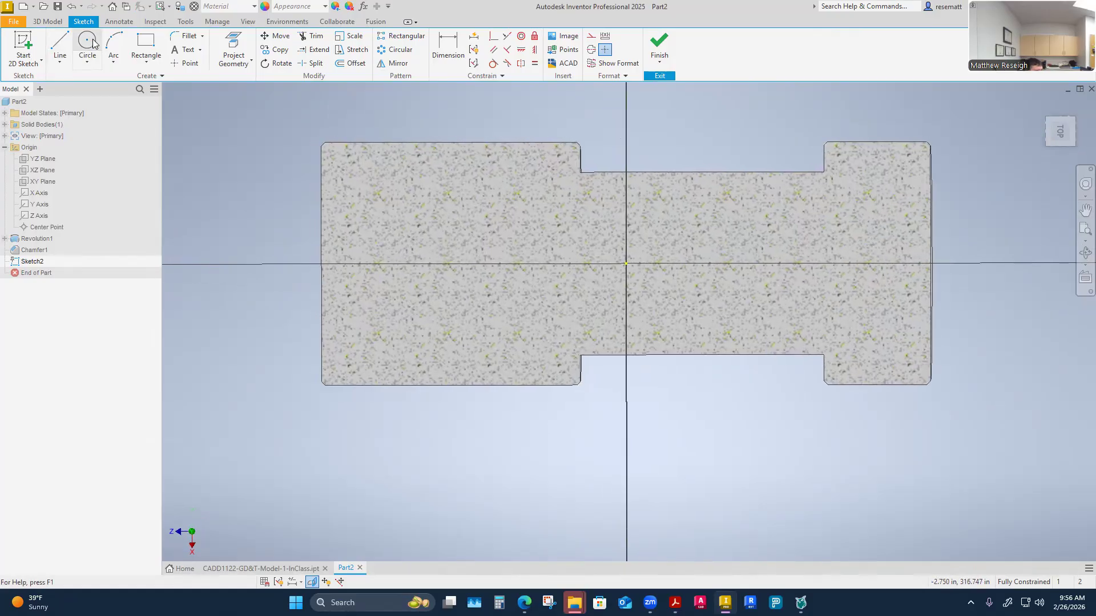
{"action": "left_click", "coordinate": [403, 244]}
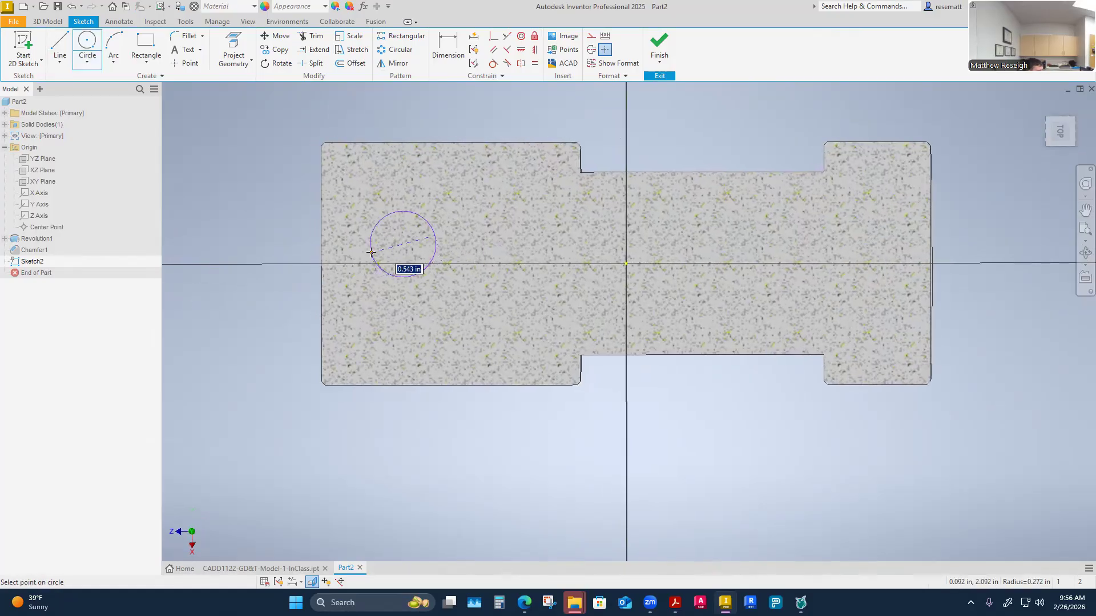
{"action": "type", "text": ".3"}
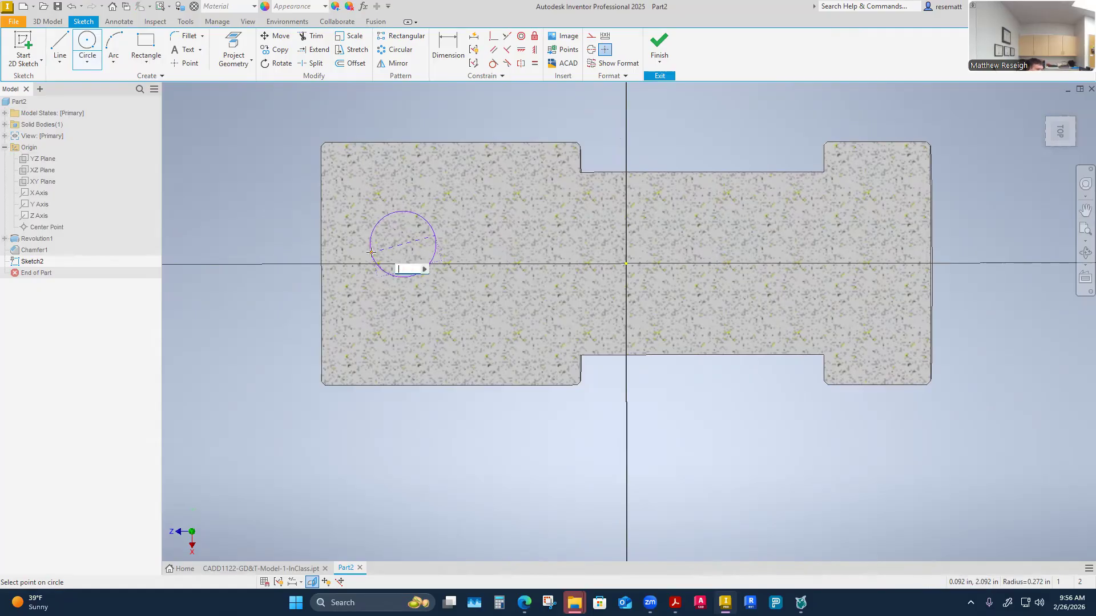
{"action": "type", "text": ".375"}
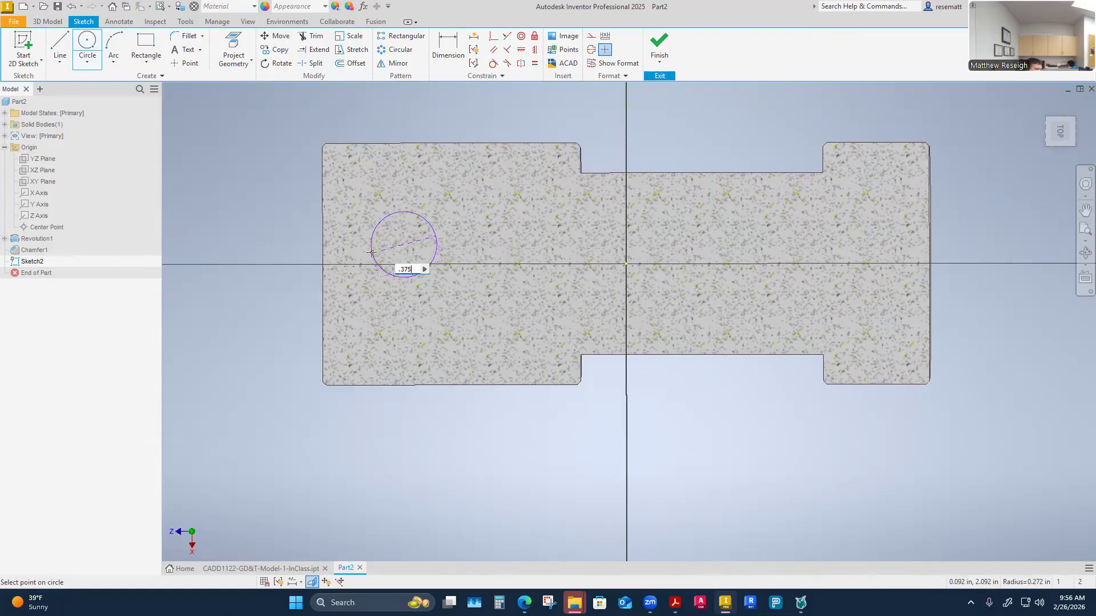
{"action": "key", "text": "Return"}
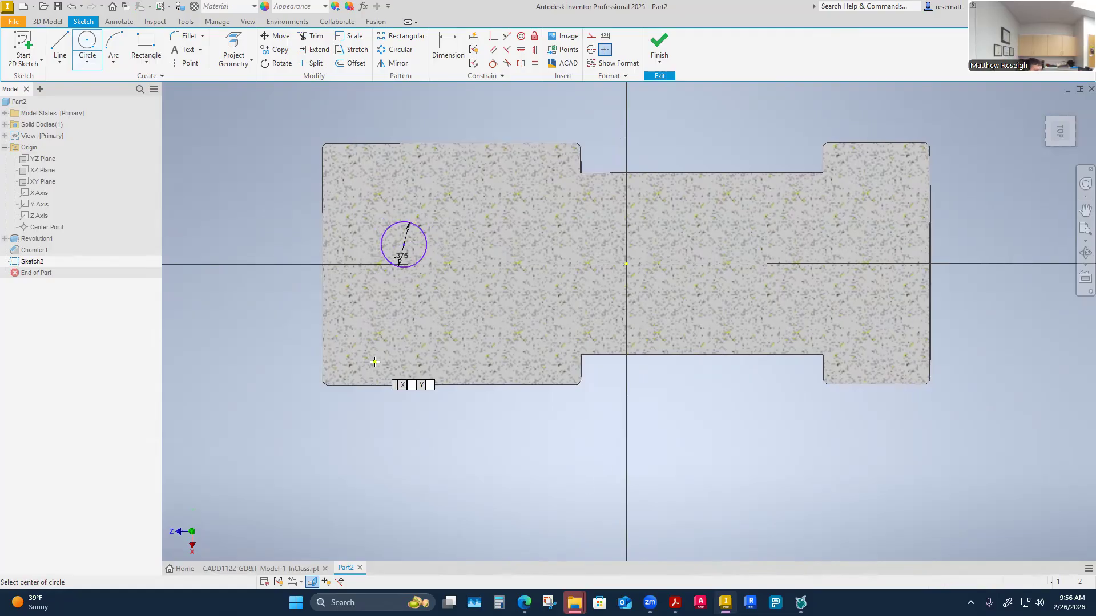
{"action": "key", "text": "Escape"}
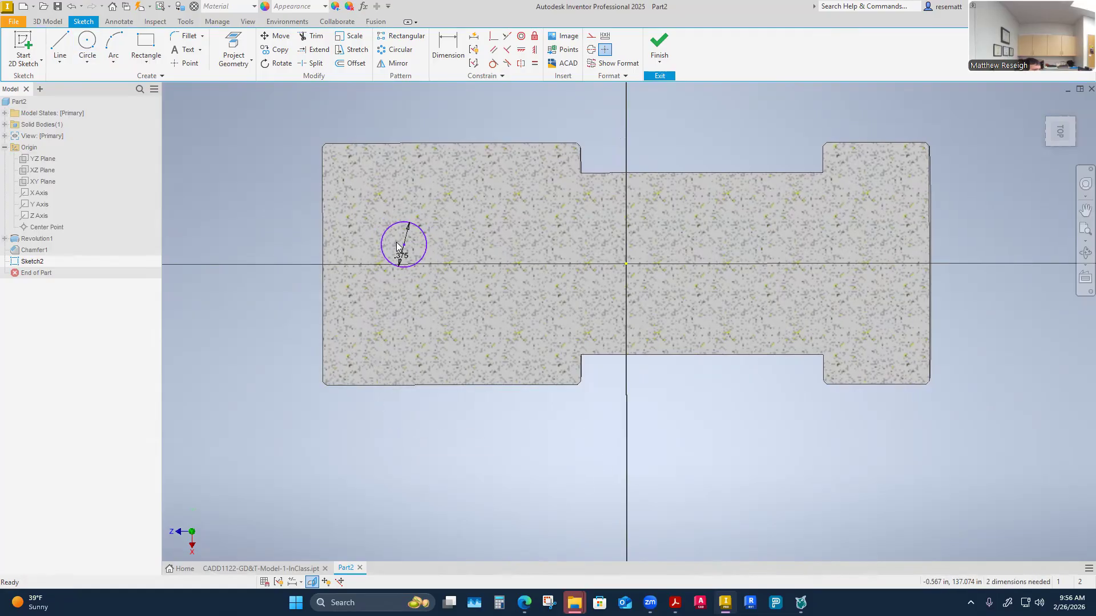
{"action": "left_click_drag", "start_coordinate": [404, 244], "coordinate": [420, 304]}
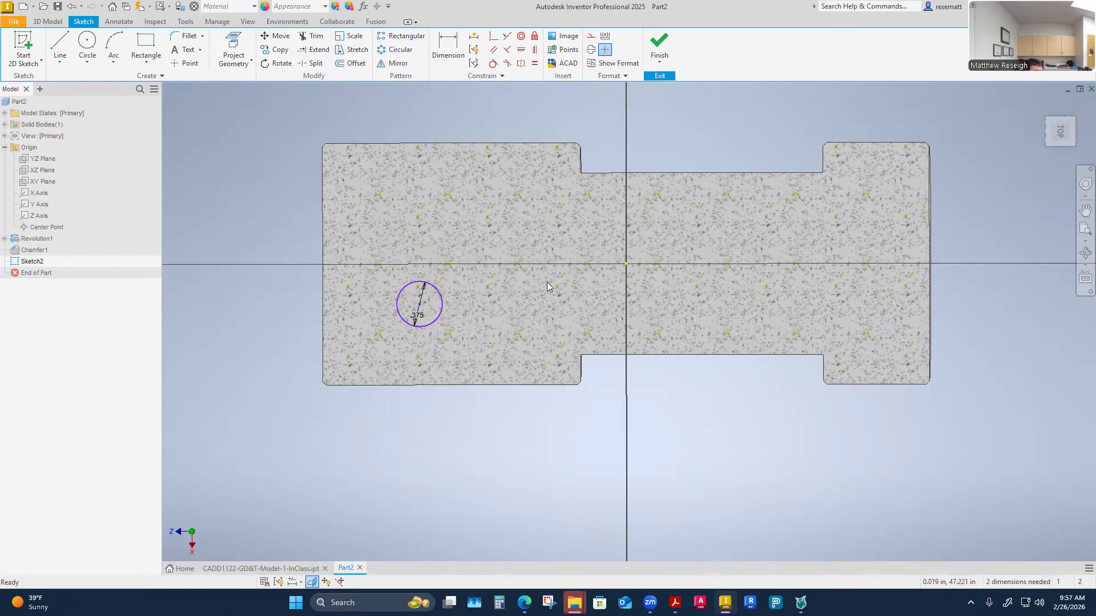
Project the origin Z Axis into the sketch.
{"action": "left_click", "coordinate": [233, 59]}
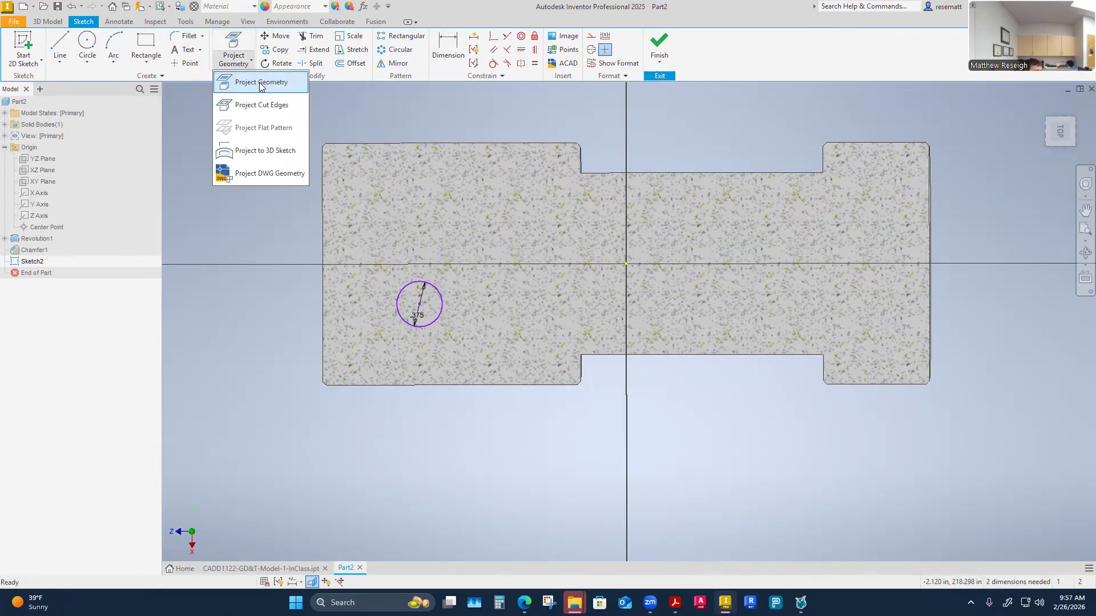
{"action": "left_click", "coordinate": [245, 80]}
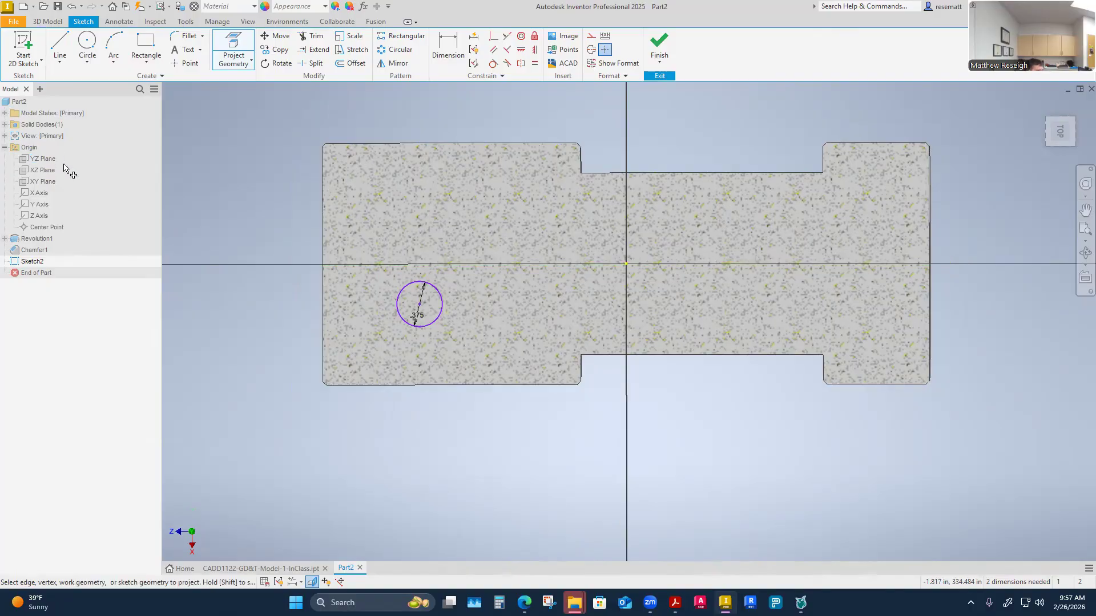
{"action": "left_click", "coordinate": [39, 217]}
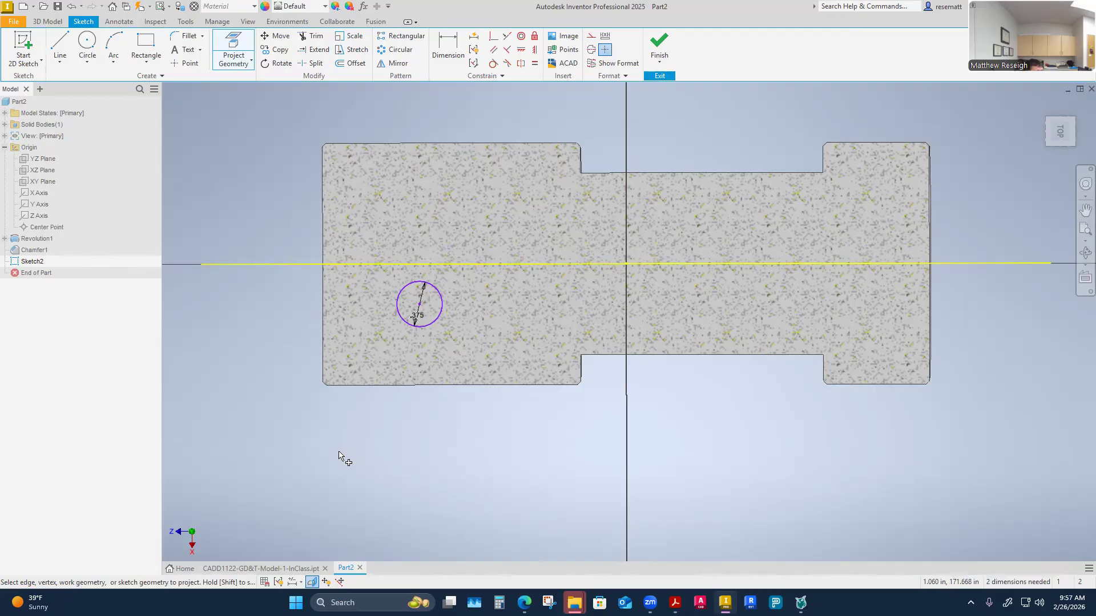
{"action": "key", "text": "Escape"}
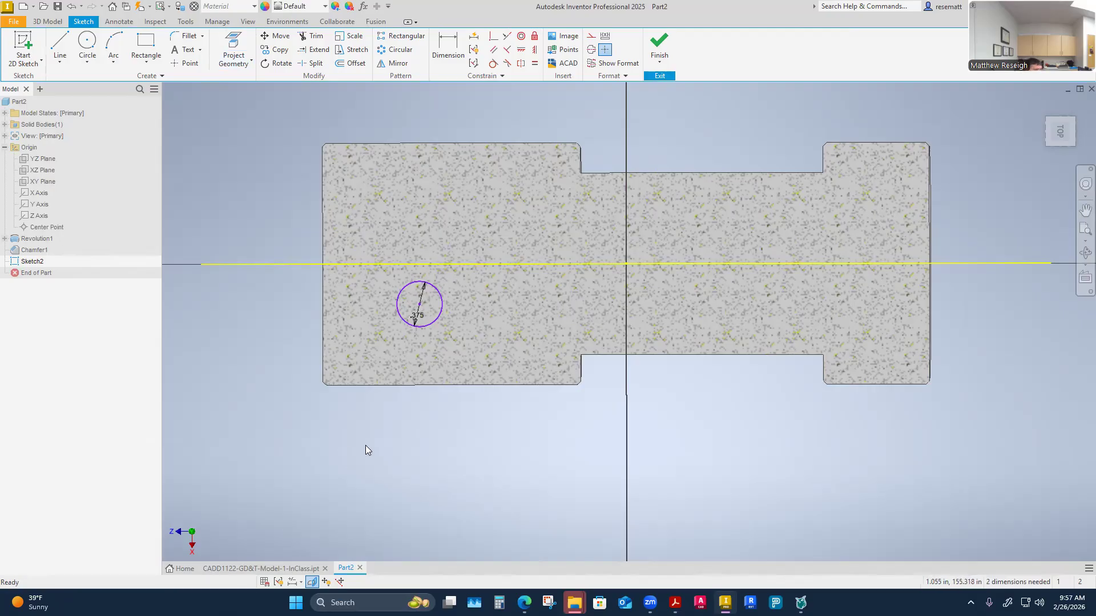
{"action": "left_click", "coordinate": [37, 217]}
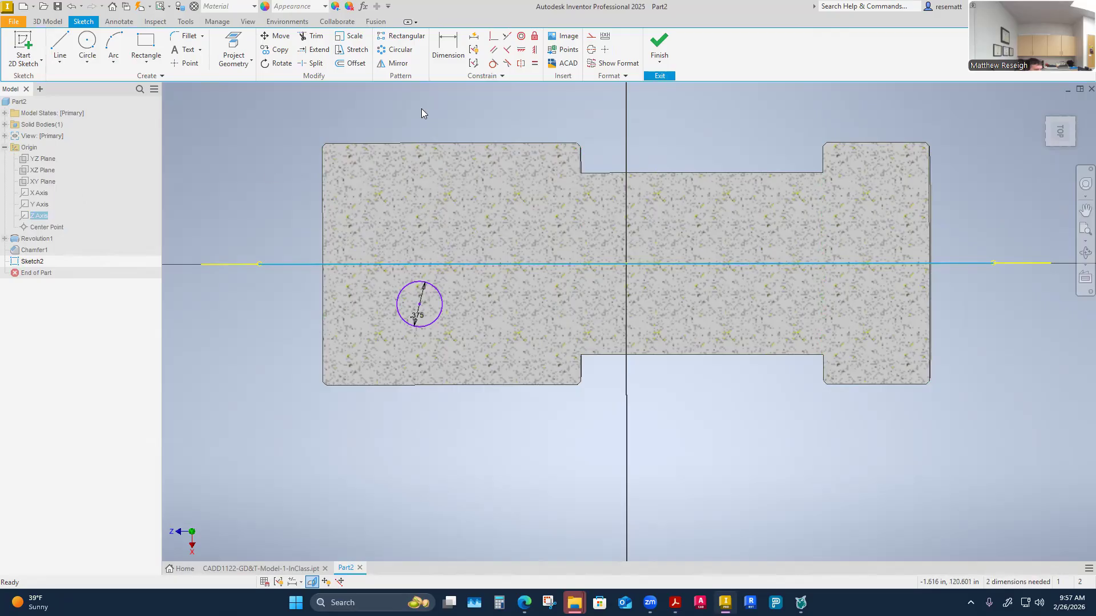
{"action": "left_click", "coordinate": [350, 131]}
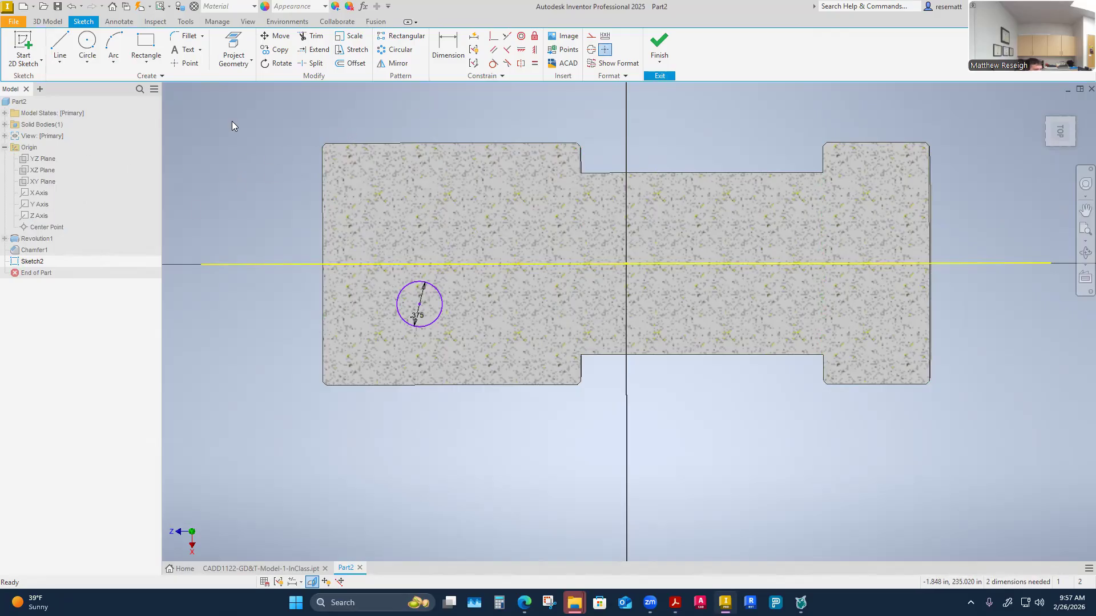
{"action": "left_click", "coordinate": [234, 61]}
{"action": "left_click", "coordinate": [245, 81]}
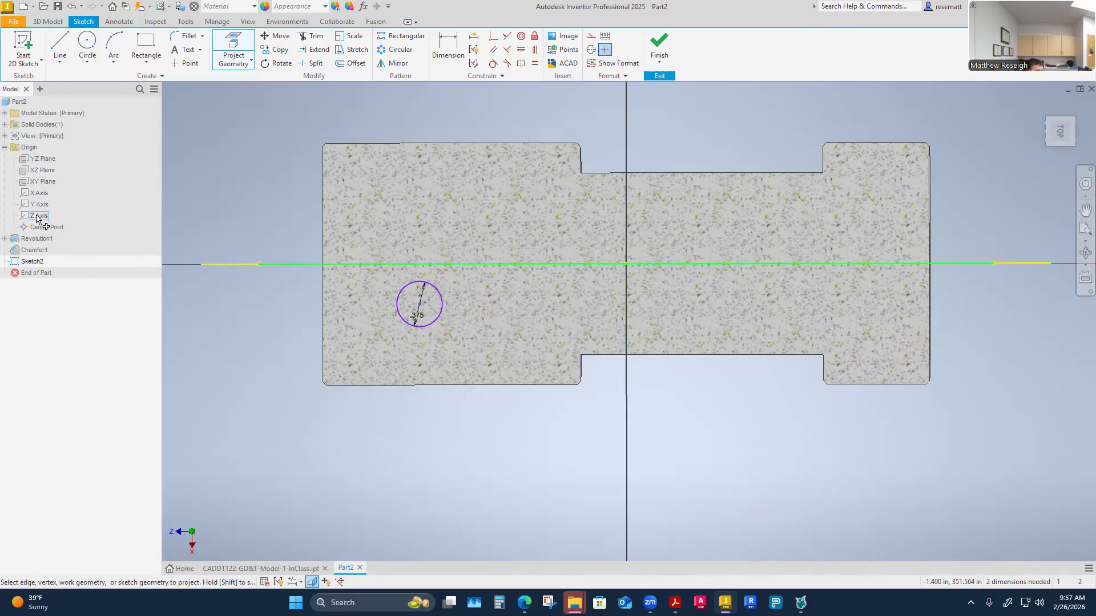
{"action": "key", "text": "Escape"}
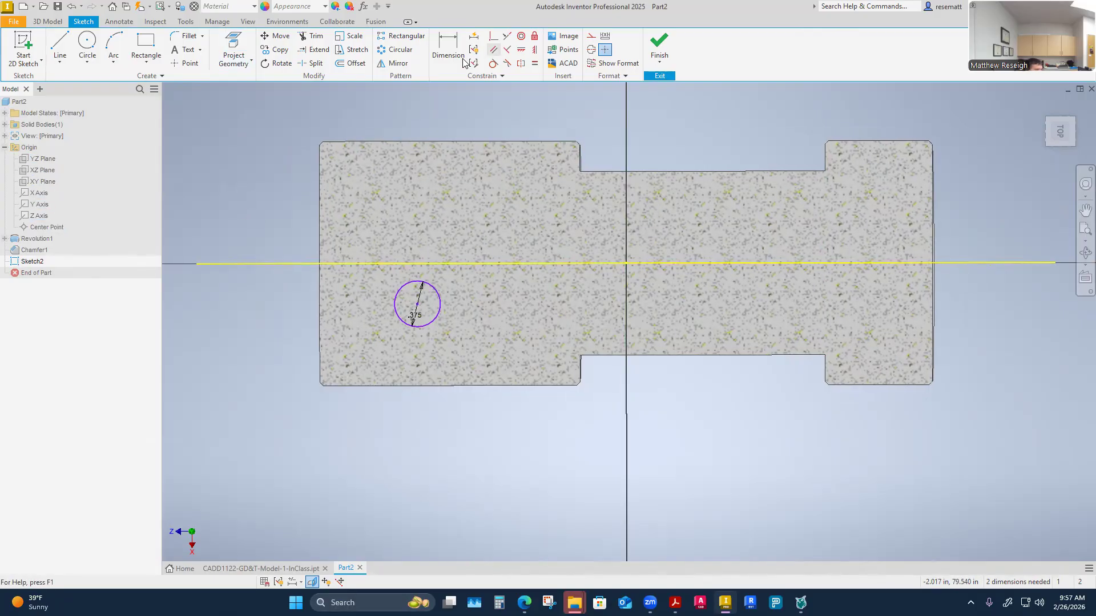
Constrain the circle's centre point to be coincident with the projected Z Axis line.
{"action": "left_click", "coordinate": [493, 38]}
{"action": "left_click", "coordinate": [417, 304]}
{"action": "left_click", "coordinate": [448, 264]}
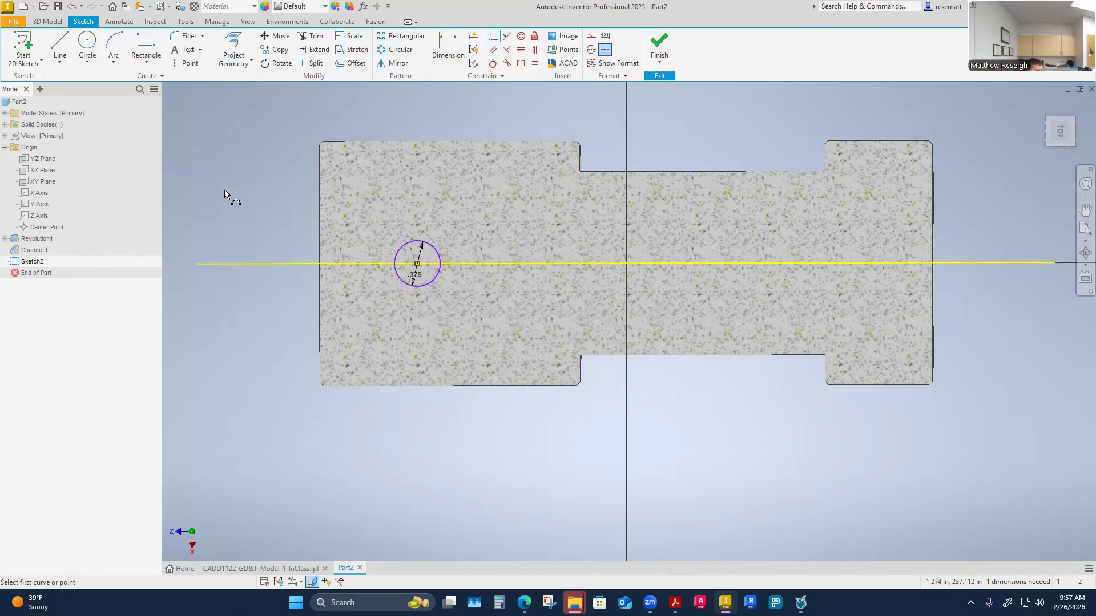
{"action": "key", "text": "Escape"}
{"action": "left_click_drag", "start_coordinate": [249, 253], "coordinate": [238, 239]}
{"action": "left_click", "coordinate": [268, 311]}
{"action": "scroll", "coordinate": [287, 309], "scroll_direction": "down", "scroll_amount": 3}
{"action": "scroll", "coordinate": [331, 303], "scroll_direction": "up", "scroll_amount": 5}
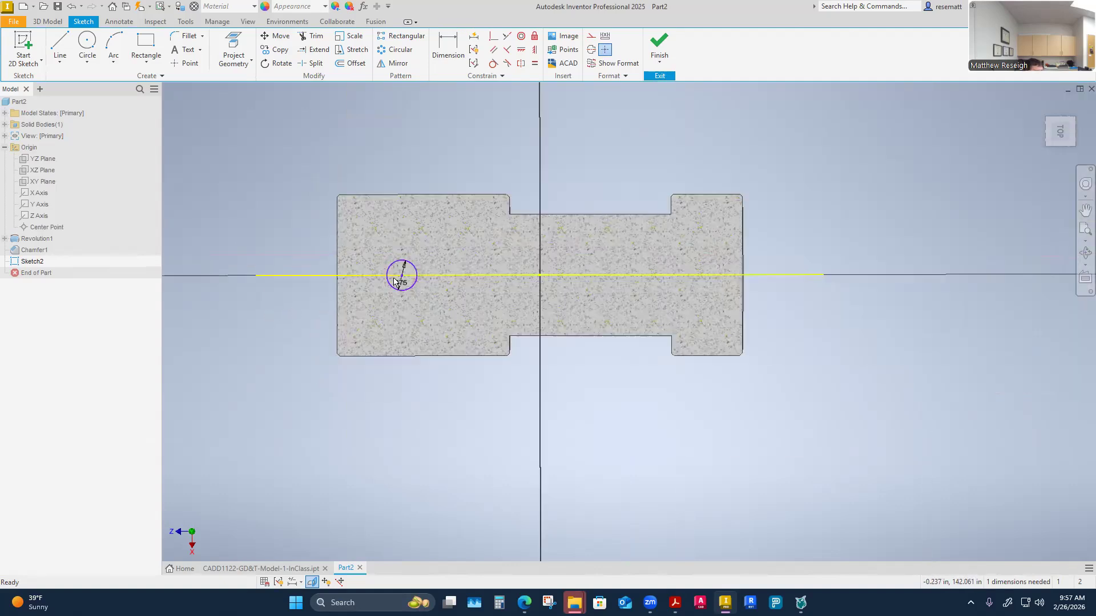
{"action": "scroll", "coordinate": [393, 278], "scroll_direction": "down", "scroll_amount": 3}
{"action": "left_click", "coordinate": [269, 275]}
{"action": "left_click", "coordinate": [351, 326]}
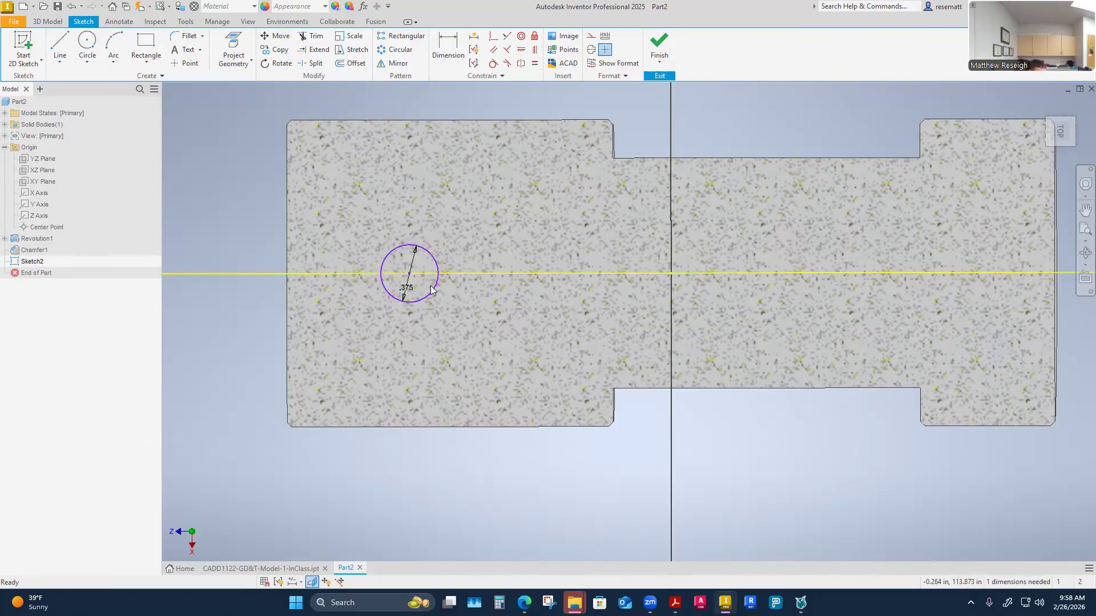
Convert the projected Z Axis line to construction geometry and slide the circle along it.
{"action": "left_click", "coordinate": [458, 274]}
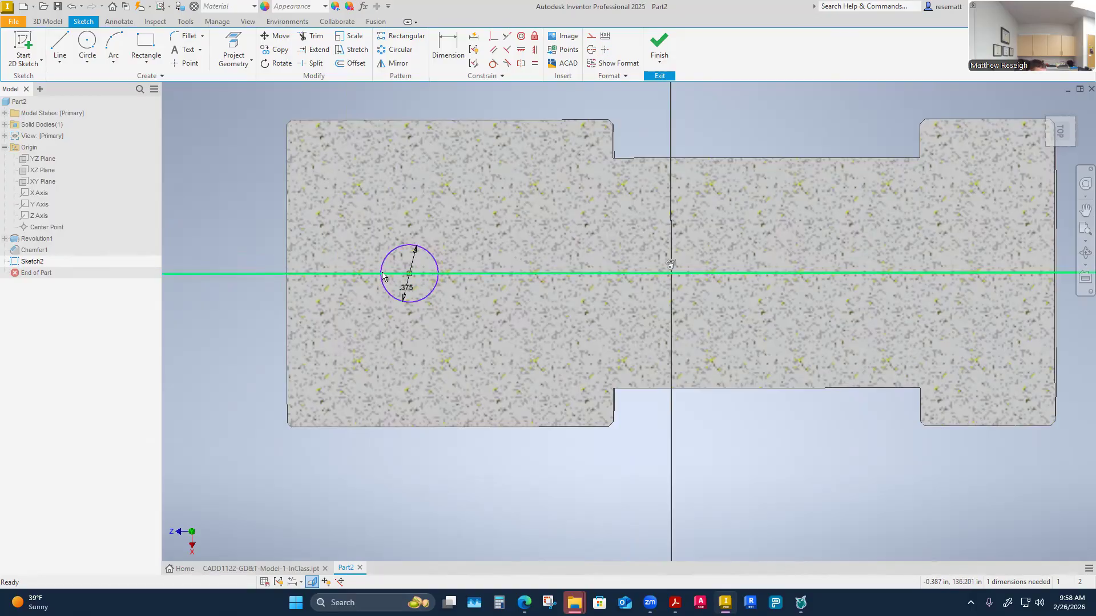
{"action": "left_click", "coordinate": [591, 35]}
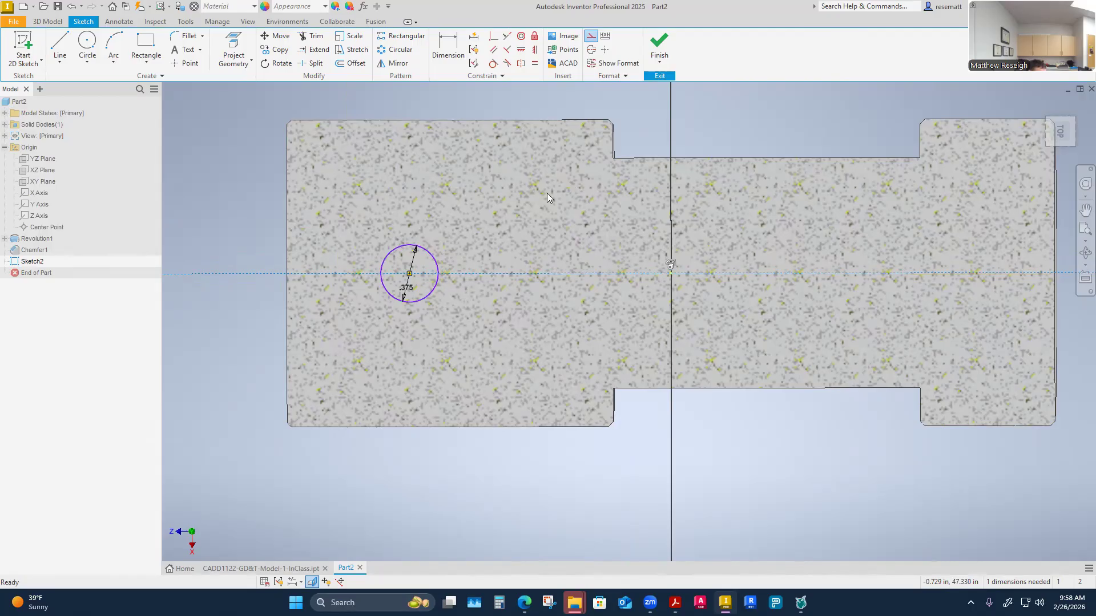
{"action": "left_click", "coordinate": [235, 223]}
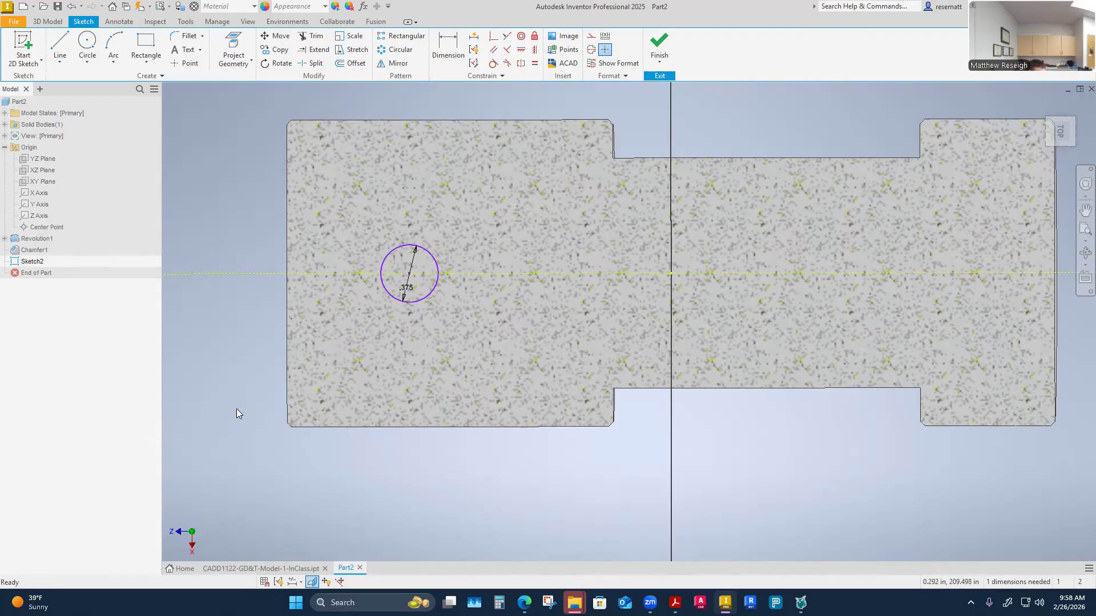
{"action": "key", "text": "F6"}
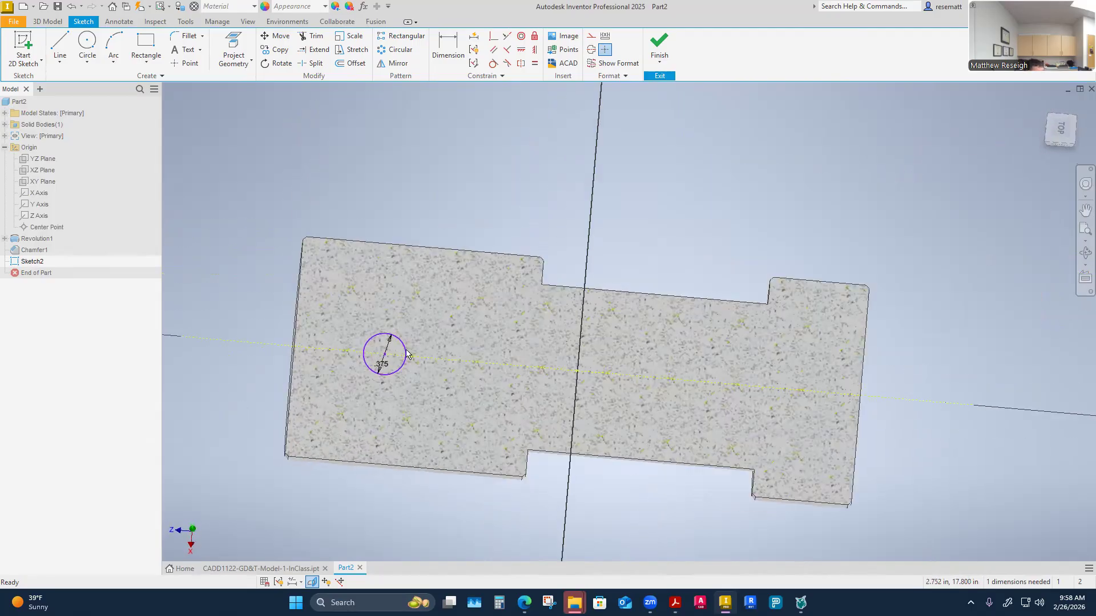
{"action": "mouse_move", "coordinate": [388, 348]}
{"action": "left_mouse_down"}
{"action": "mouse_move", "coordinate": [546, 355]}
{"action": "mouse_move", "coordinate": [371, 351]}
{"action": "mouse_move", "coordinate": [447, 355]}
{"action": "left_mouse_up"}
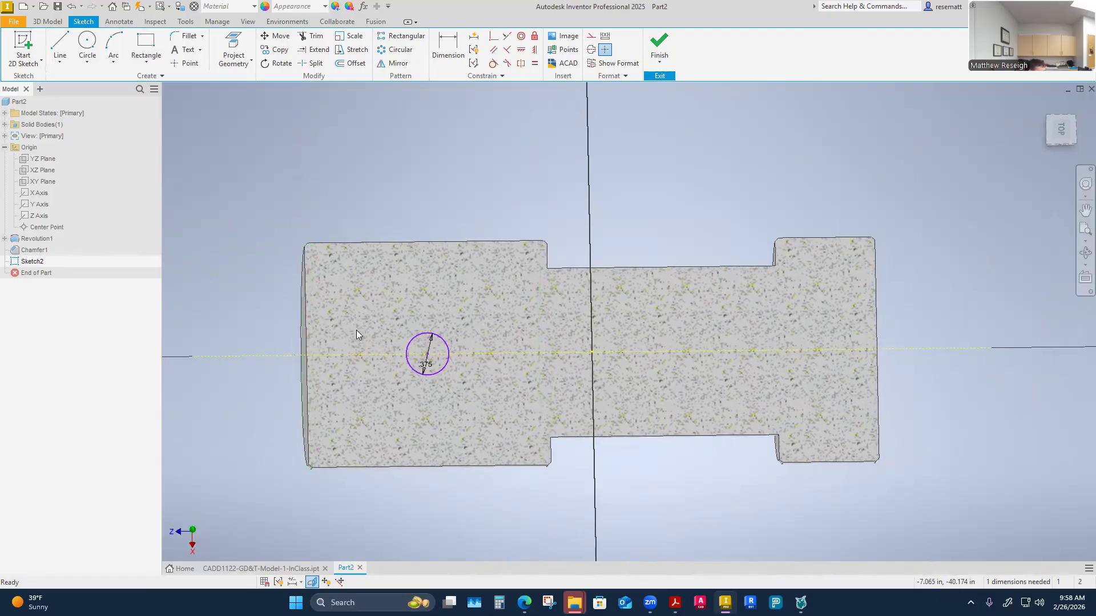
Project the flat end face of the long large-diameter section into the sketch as a reference line.
{"action": "middle_click_drag", "start_coordinate": [281, 229], "coordinate": [422, 91], "text": "shift"}
{"action": "left_click", "coordinate": [234, 64]}
{"action": "left_click", "coordinate": [245, 84]}
{"action": "middle_click_drag", "start_coordinate": [274, 348], "coordinate": [358, 372], "text": "shift"}
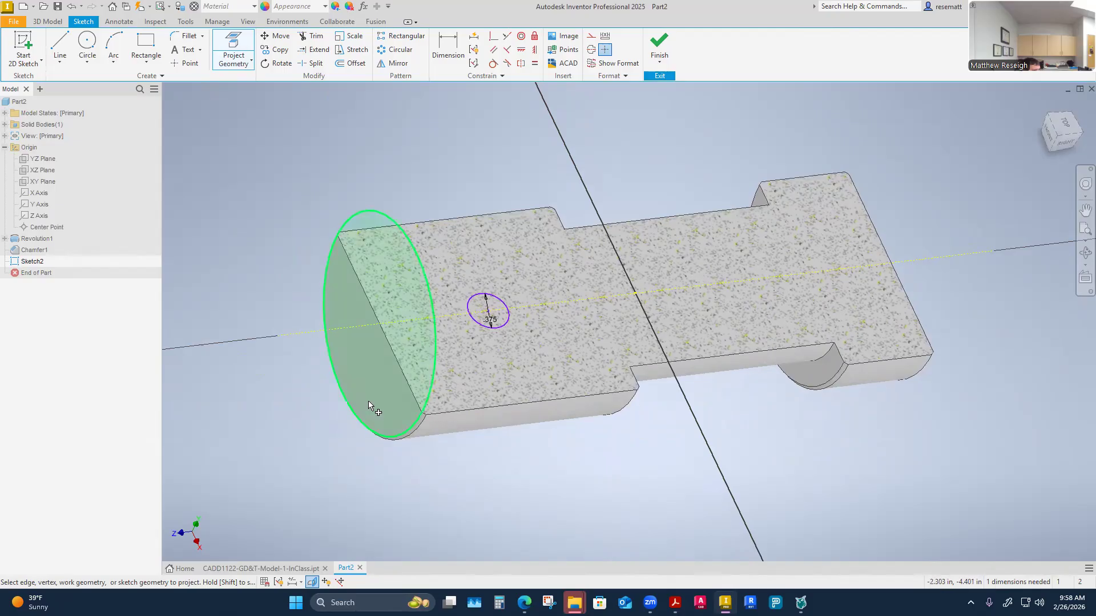
{"action": "left_click", "coordinate": [376, 393]}
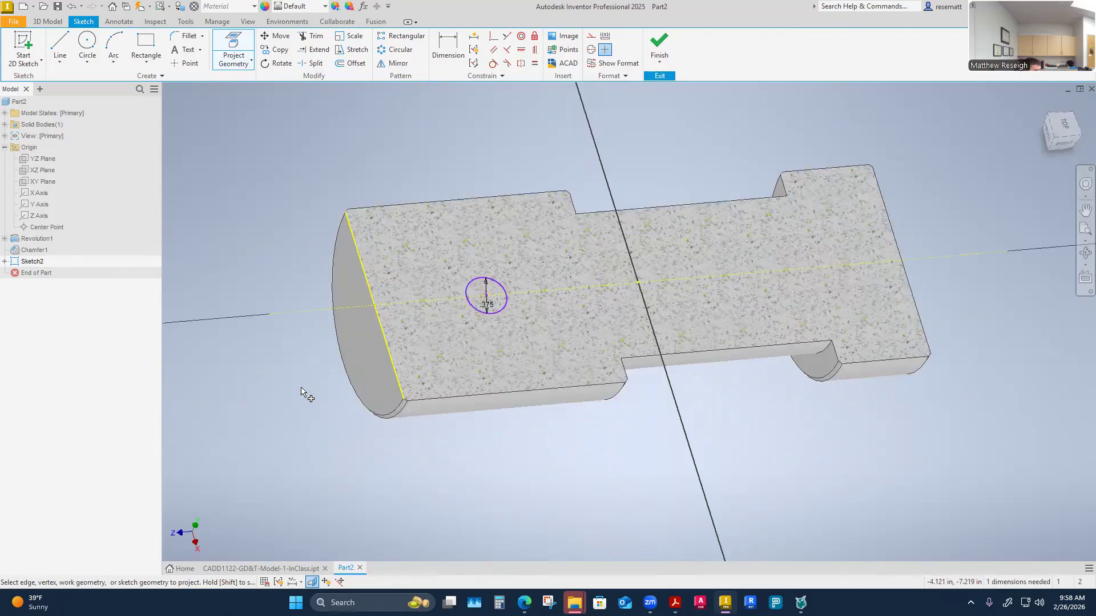
{"action": "key", "text": "Escape"}
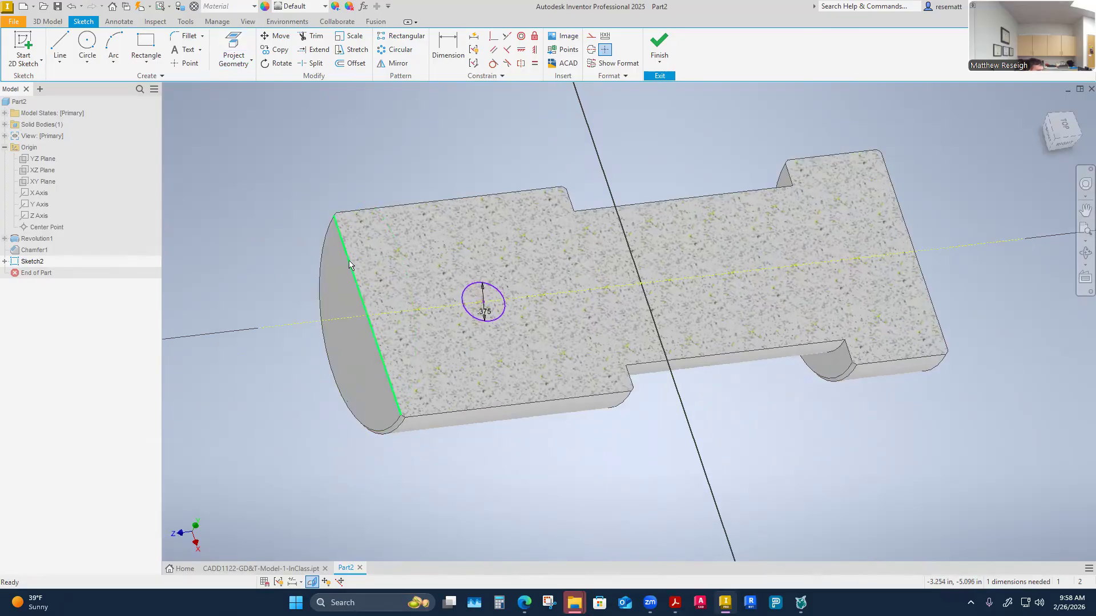
Dimension the distance between the projected end-face line and the circle's centre, placing it outside the part.
{"action": "left_click", "coordinate": [365, 278]}
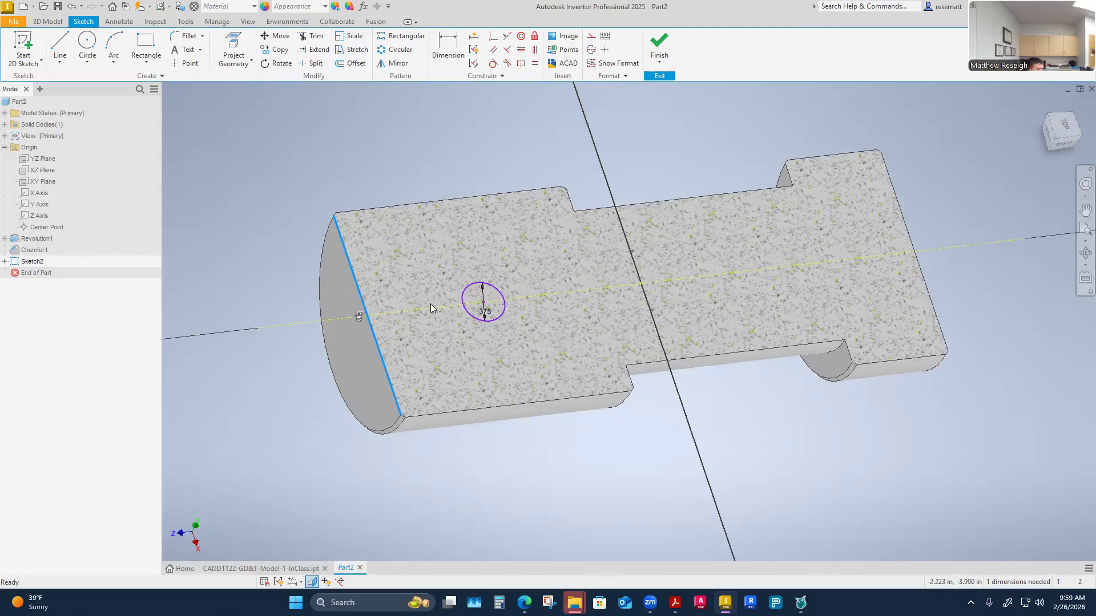
{"action": "left_click", "coordinate": [483, 303]}
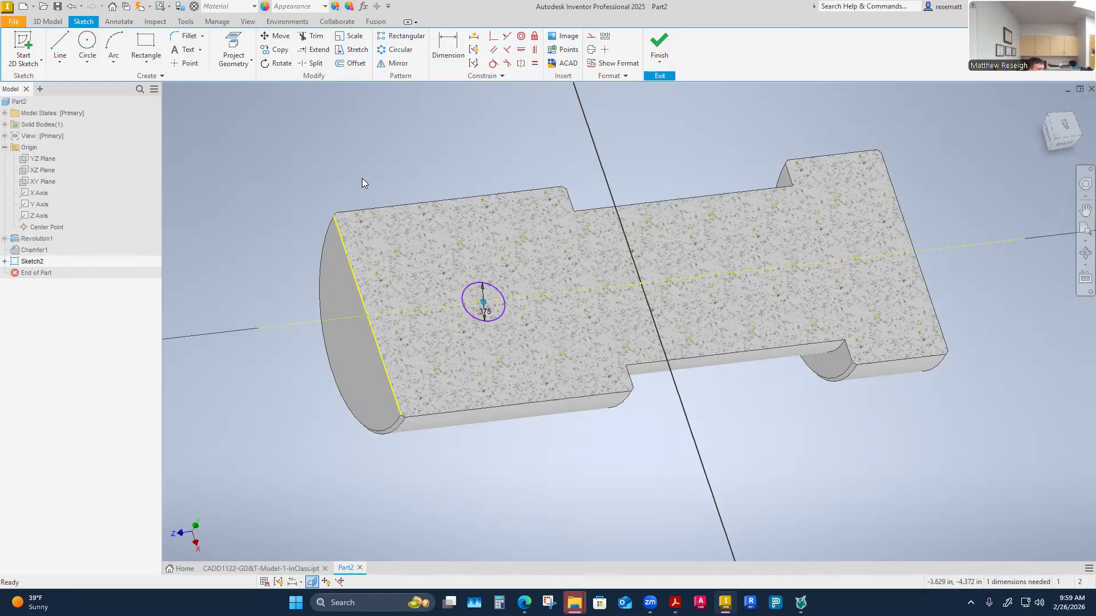
{"action": "key", "text": "Page_Up"}
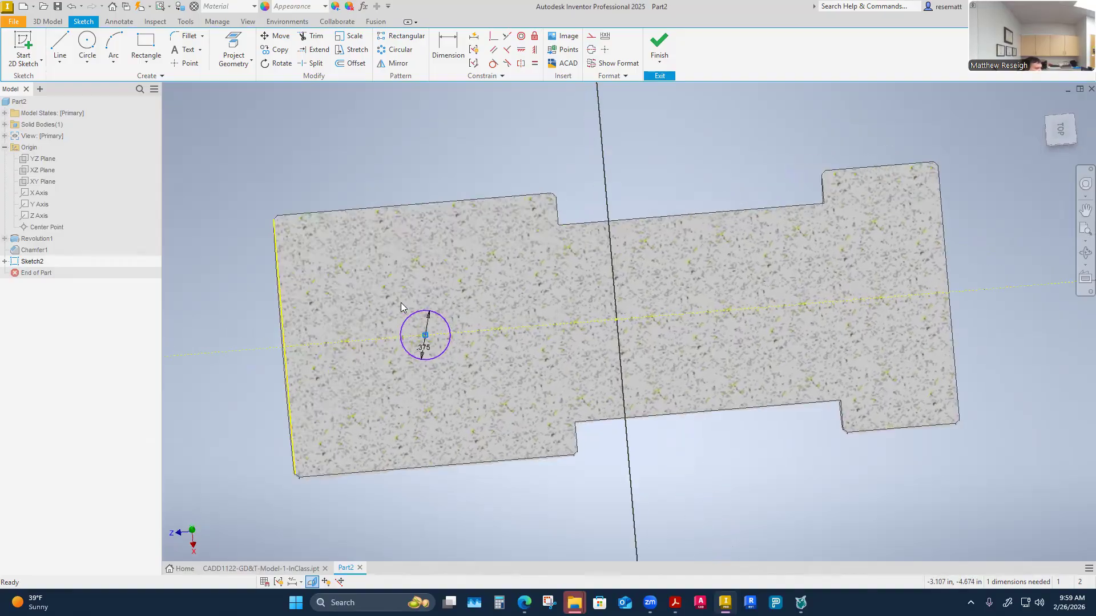
{"action": "left_click", "coordinate": [451, 40]}
{"action": "left_click", "coordinate": [348, 289]}
{"action": "left_click", "coordinate": [503, 311]}
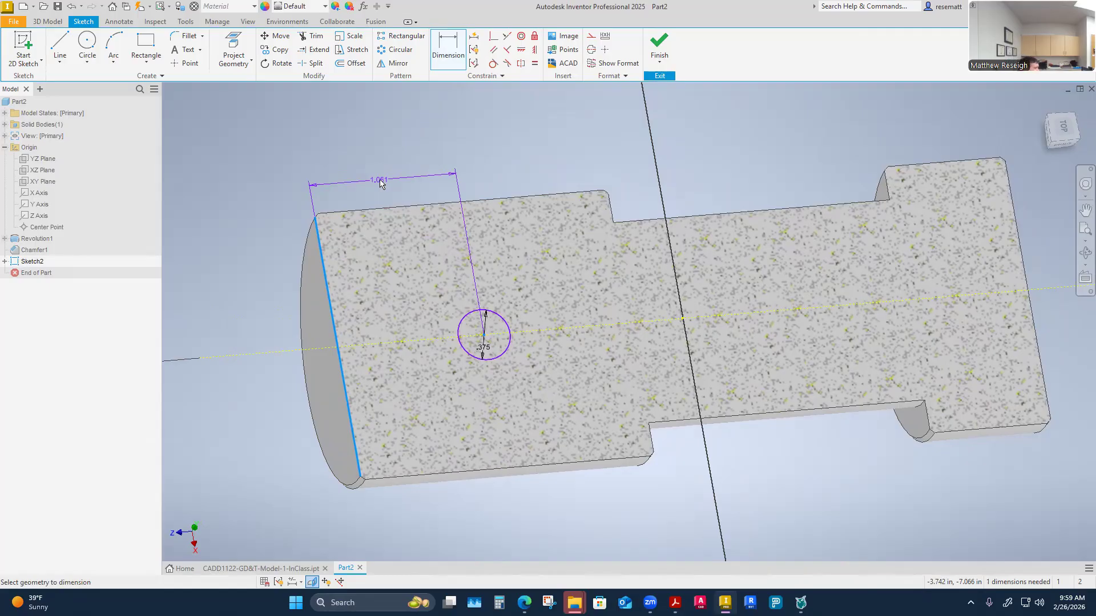
{"action": "left_click", "coordinate": [378, 182]}
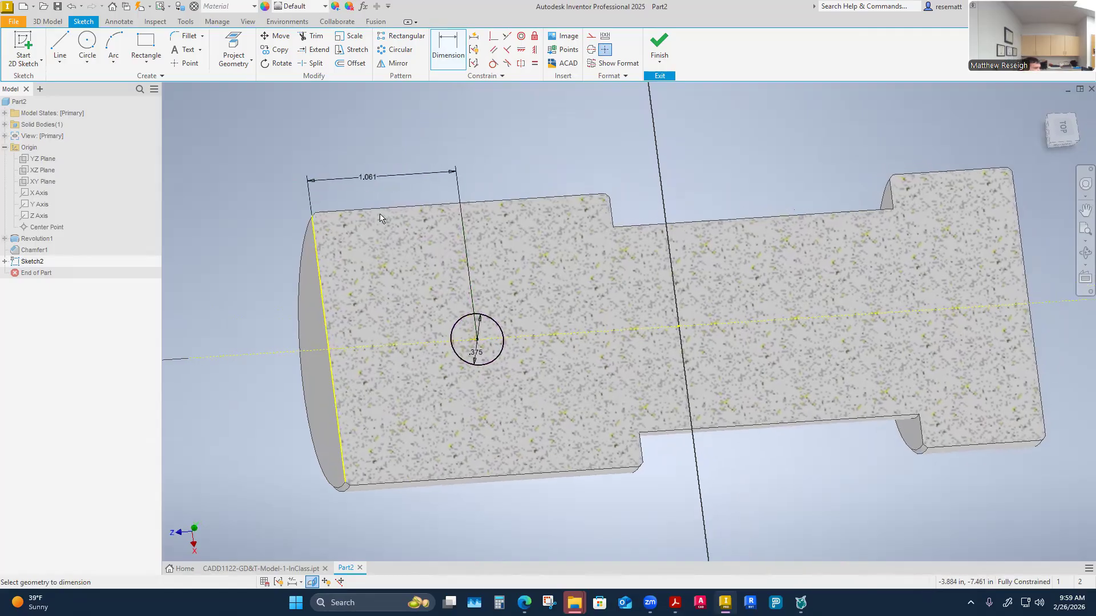
Set the circle centre's distance from the projected end-face line to 0.5 in and finish the sketch.
{"action": "double_click", "coordinate": [362, 174]}
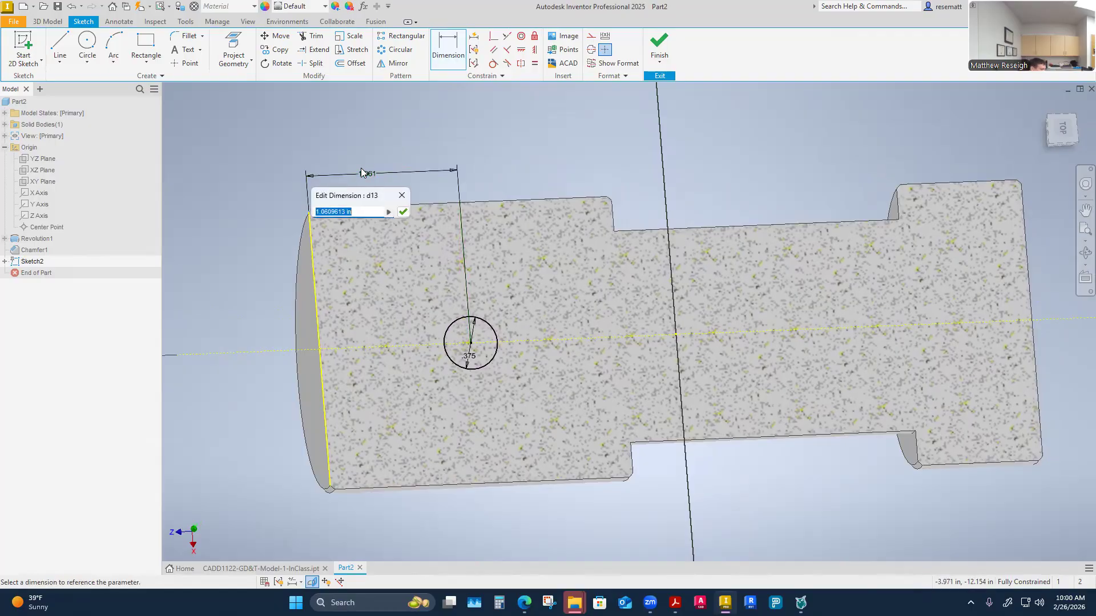
{"action": "type", "text": ".5"}
{"action": "key", "text": "Return"}
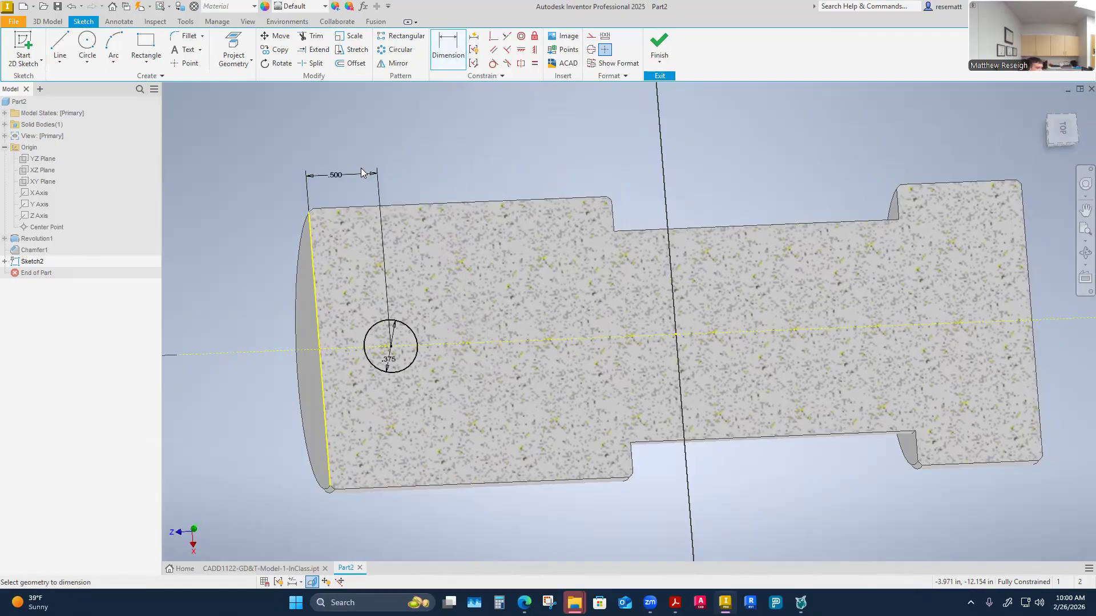
{"action": "key", "text": "Escape"}
{"action": "left_click", "coordinate": [659, 46]}
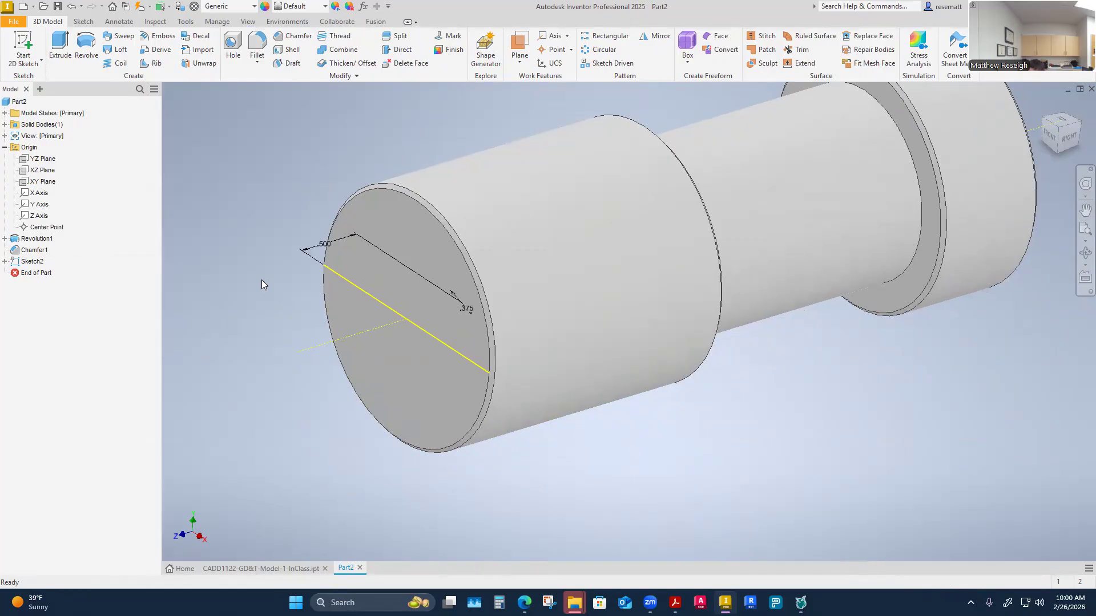
{"action": "middle_click_drag", "start_coordinate": [261, 280], "coordinate": [289, 272], "text": "shift"}
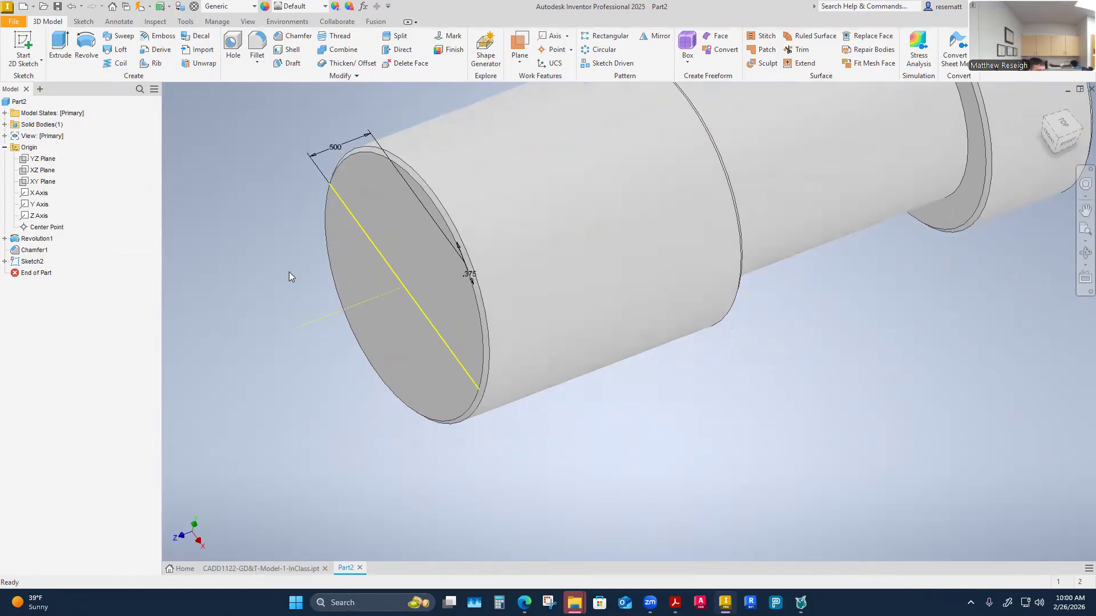
Extrude the 0.375 in circle as a symmetric cut through all to make the cross hole in the long large-diameter section.
{"action": "left_click", "coordinate": [60, 51]}
{"action": "middle_click_drag", "start_coordinate": [306, 464], "coordinate": [317, 478], "text": "shift"}
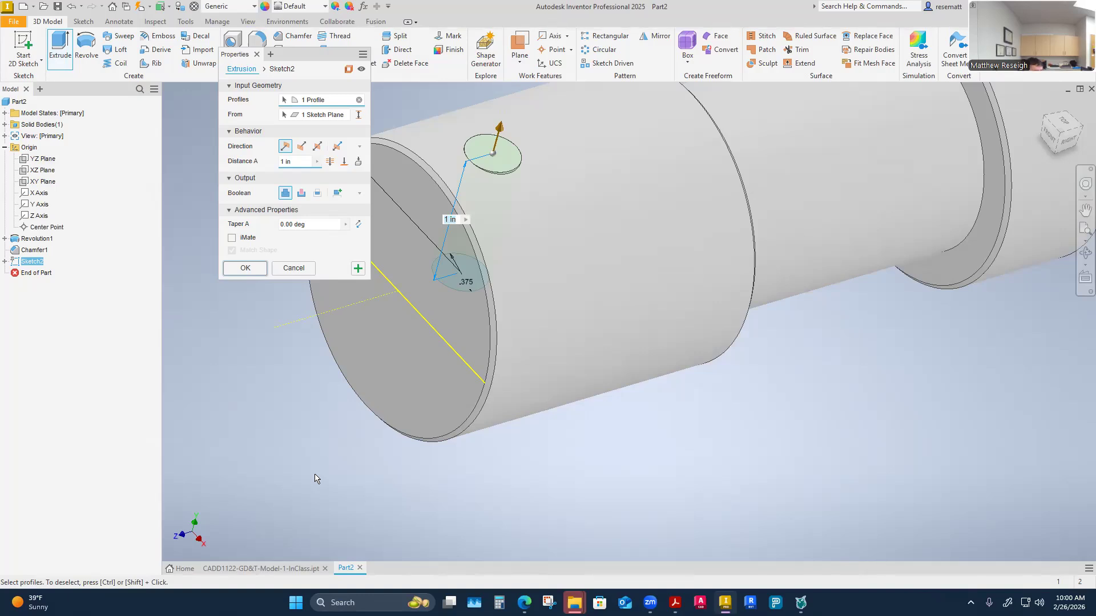
{"action": "middle_click_drag", "start_coordinate": [679, 239], "coordinate": [627, 342], "text": "shift"}
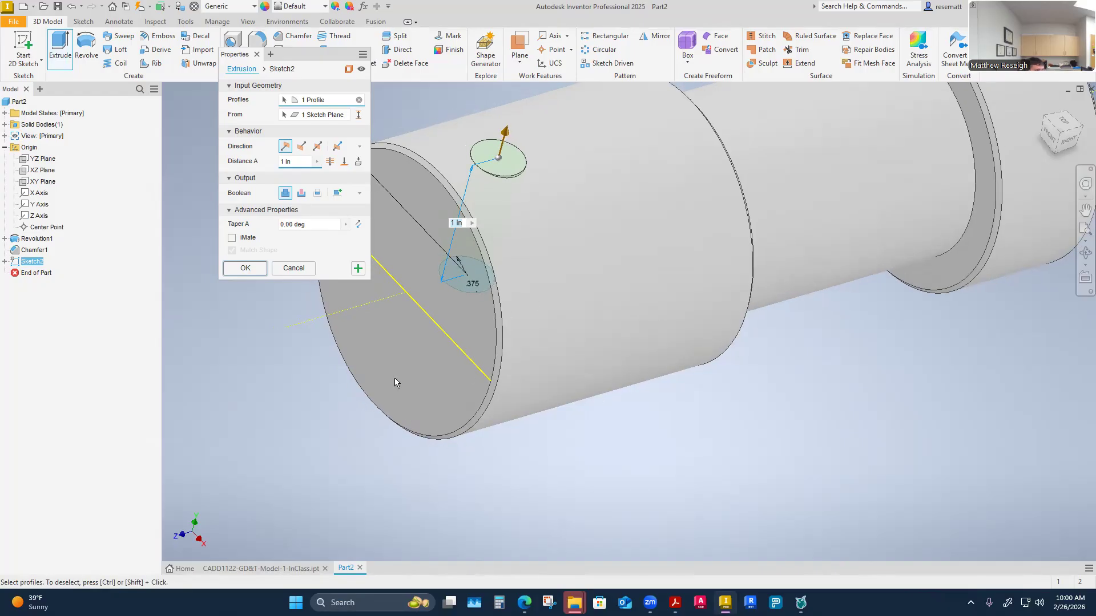
{"action": "left_click", "coordinate": [301, 193]}
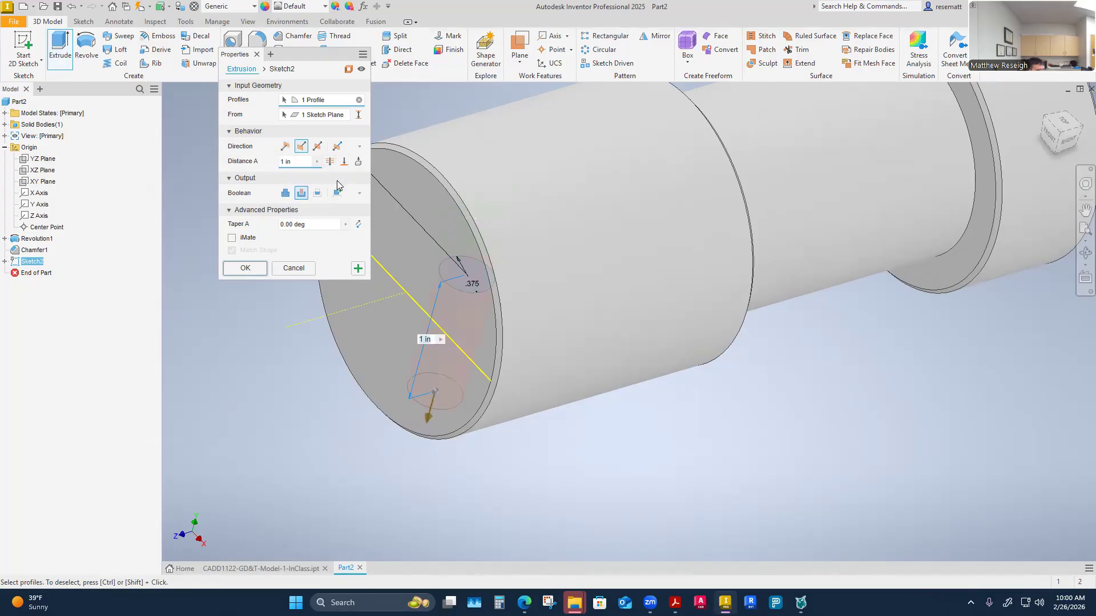
{"action": "left_click", "coordinate": [317, 146]}
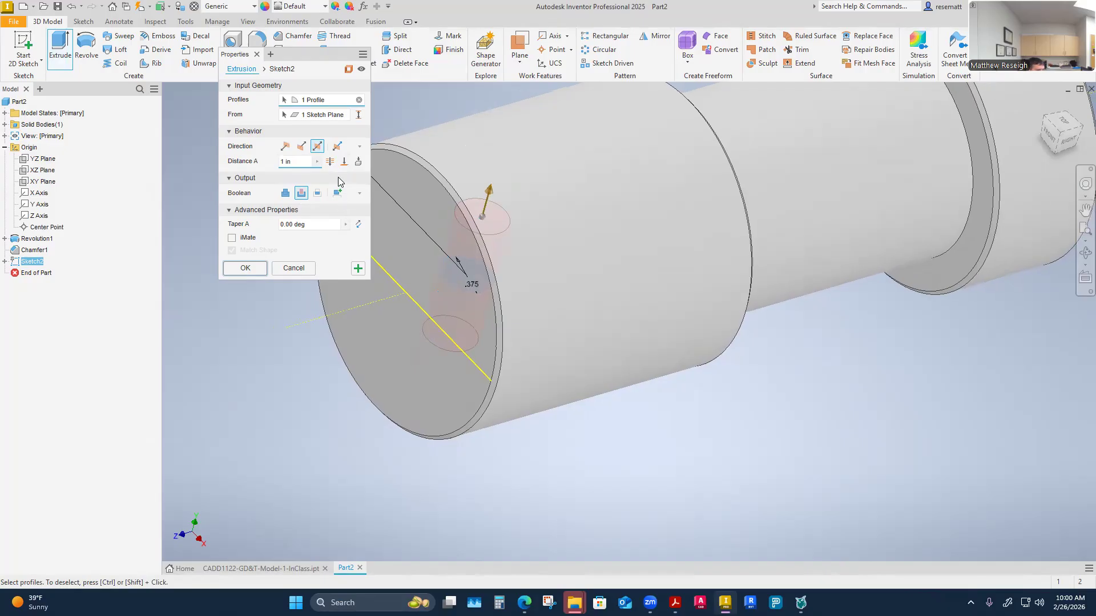
{"action": "left_click", "coordinate": [330, 161]}
{"action": "middle_click_drag", "start_coordinate": [392, 372], "coordinate": [303, 318], "text": "shift"}
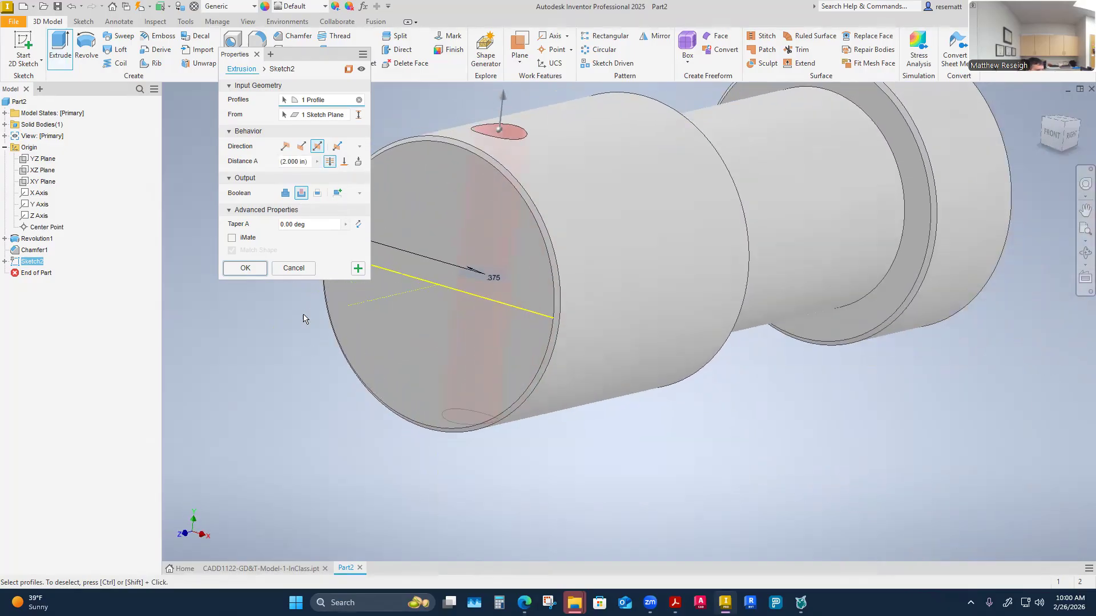
{"action": "left_click", "coordinate": [246, 268]}
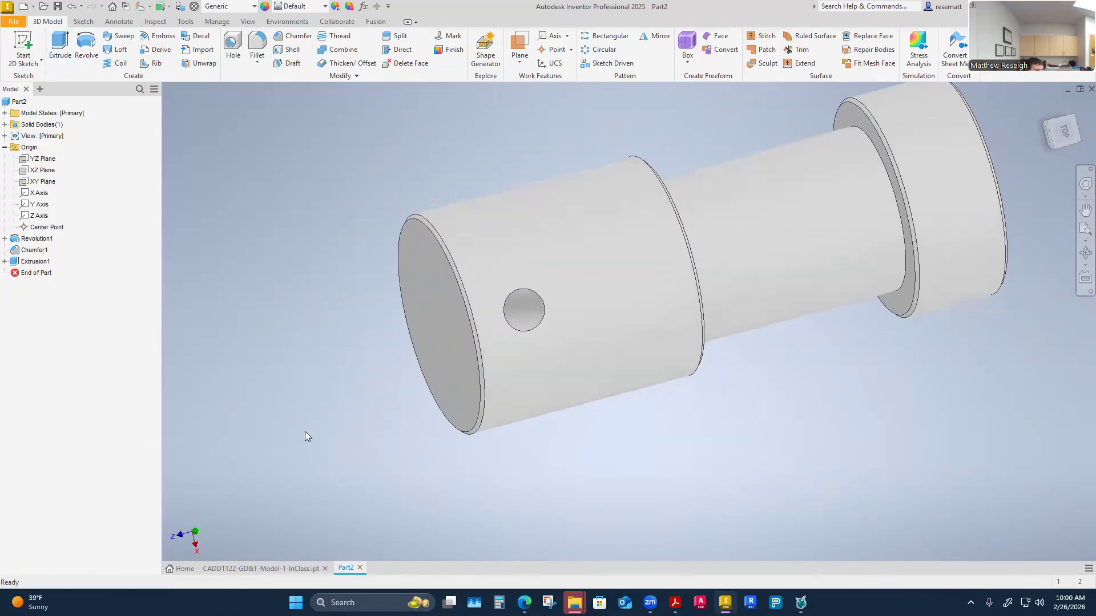
Assign the Stainless Steel material from the Inventor Material Library to the part.
{"action": "left_click", "coordinate": [253, 7]}
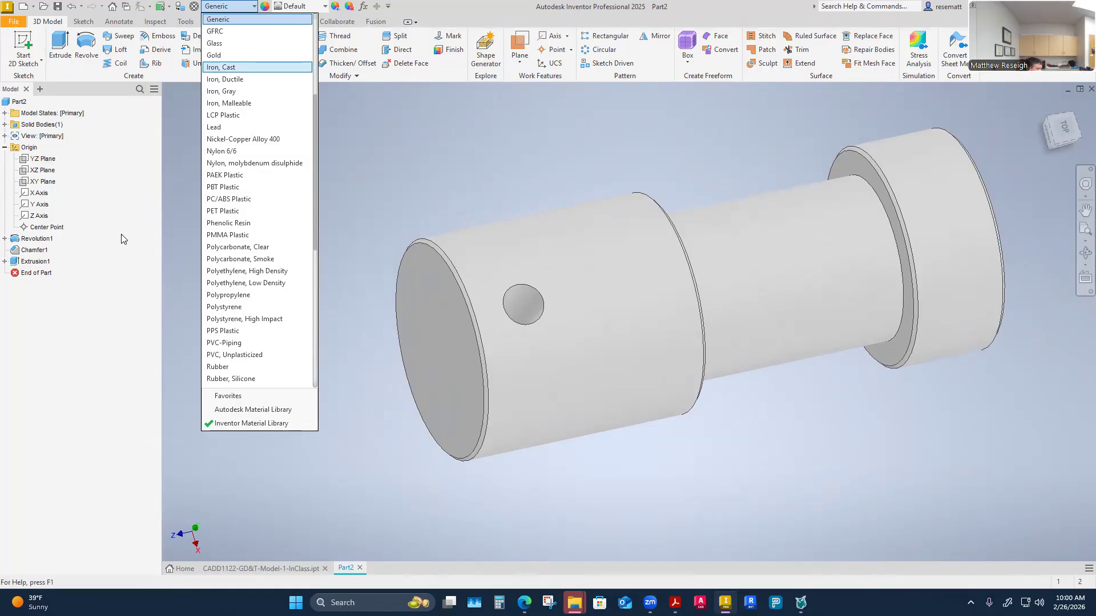
{"action": "scroll", "coordinate": [239, 329], "scroll_direction": "down", "scroll_amount": 2}
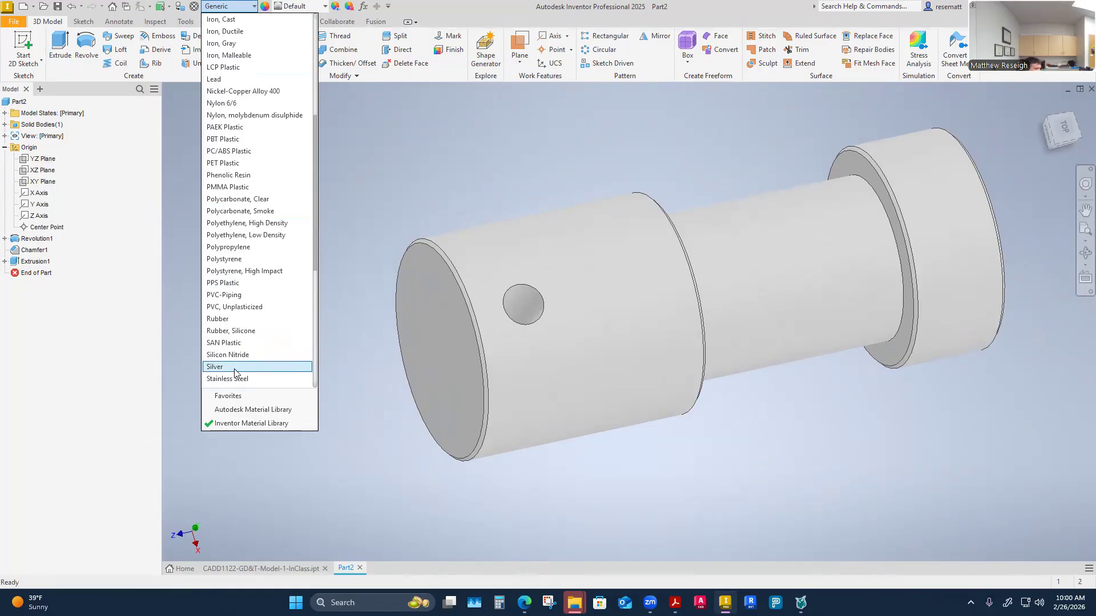
{"action": "scroll", "coordinate": [231, 334], "scroll_direction": "down", "scroll_amount": 2}
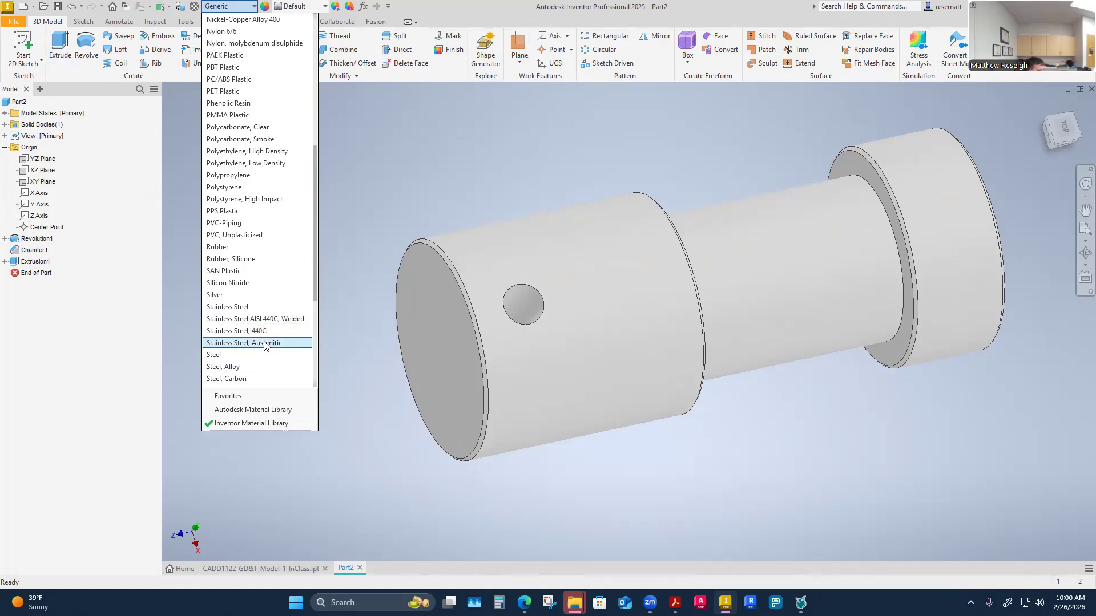
{"action": "left_click", "coordinate": [239, 306]}
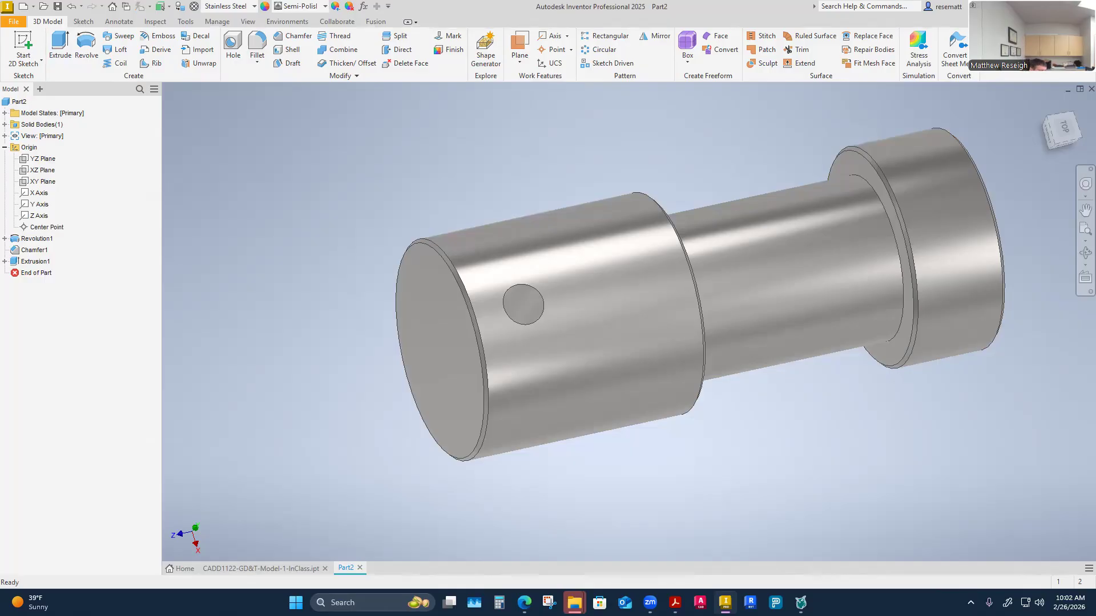
{"action": "middle_click_drag", "start_coordinate": [748, 460], "coordinate": [562, 517], "text": "shift"}
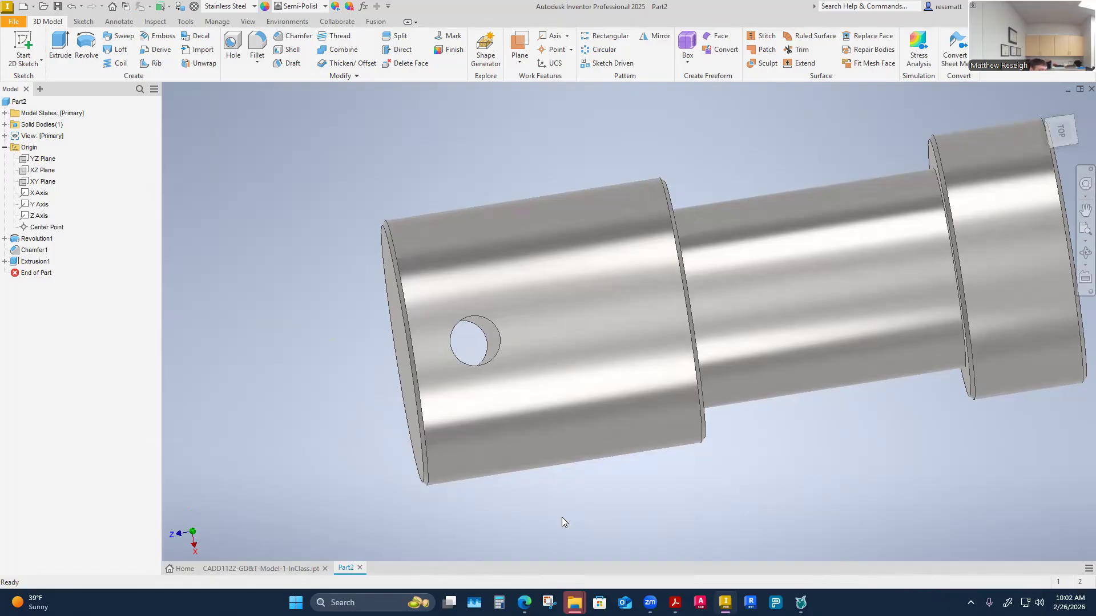
{"action": "key", "text": "F6"}
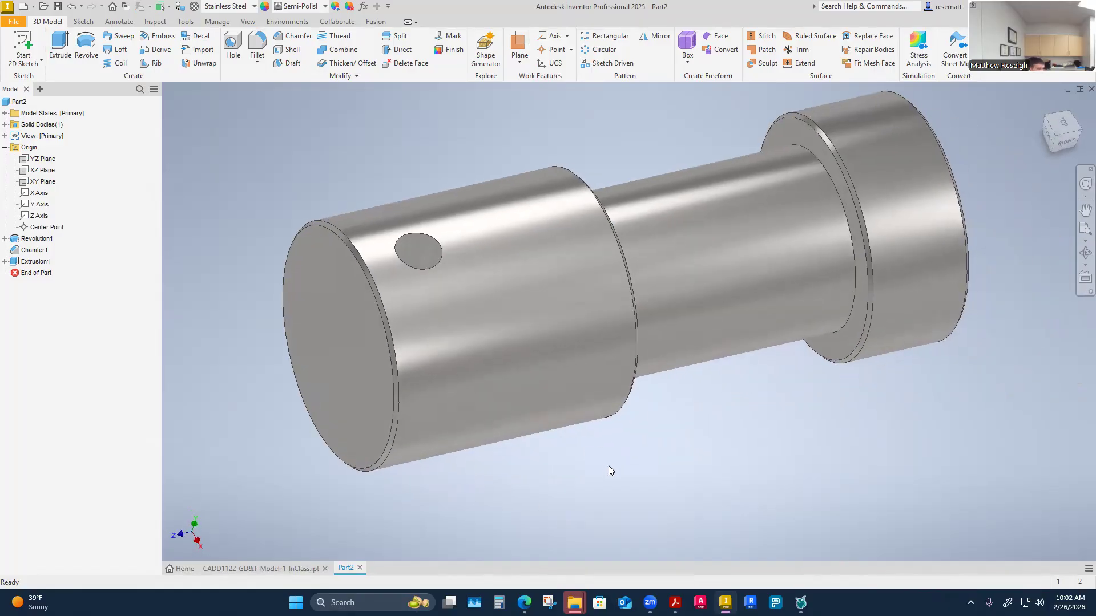
{"action": "key", "text": "F6"}
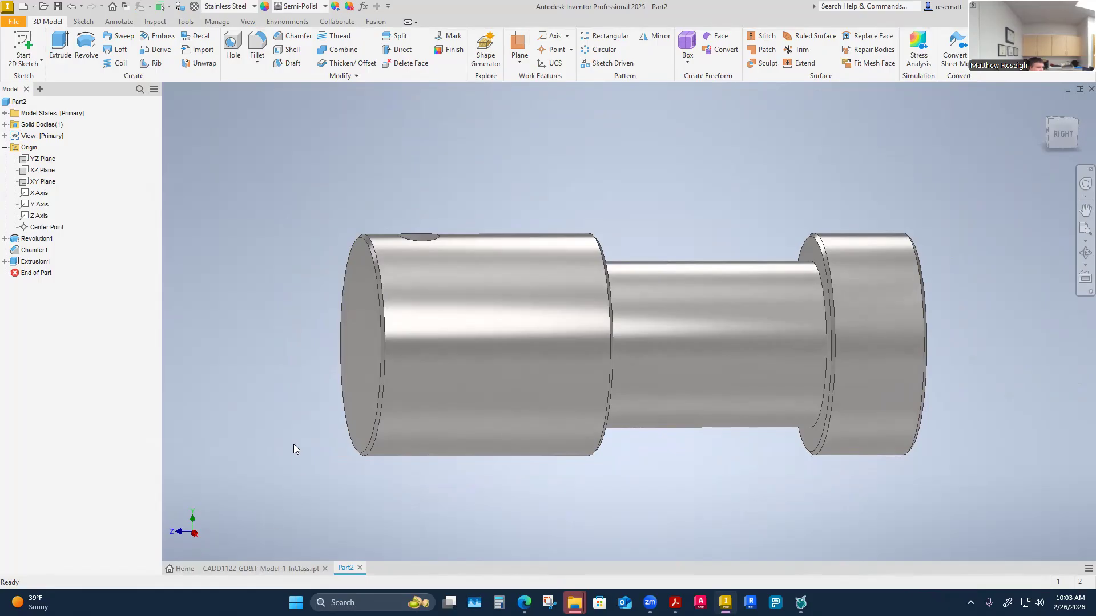
{"action": "left_click", "coordinate": [114, 23]}
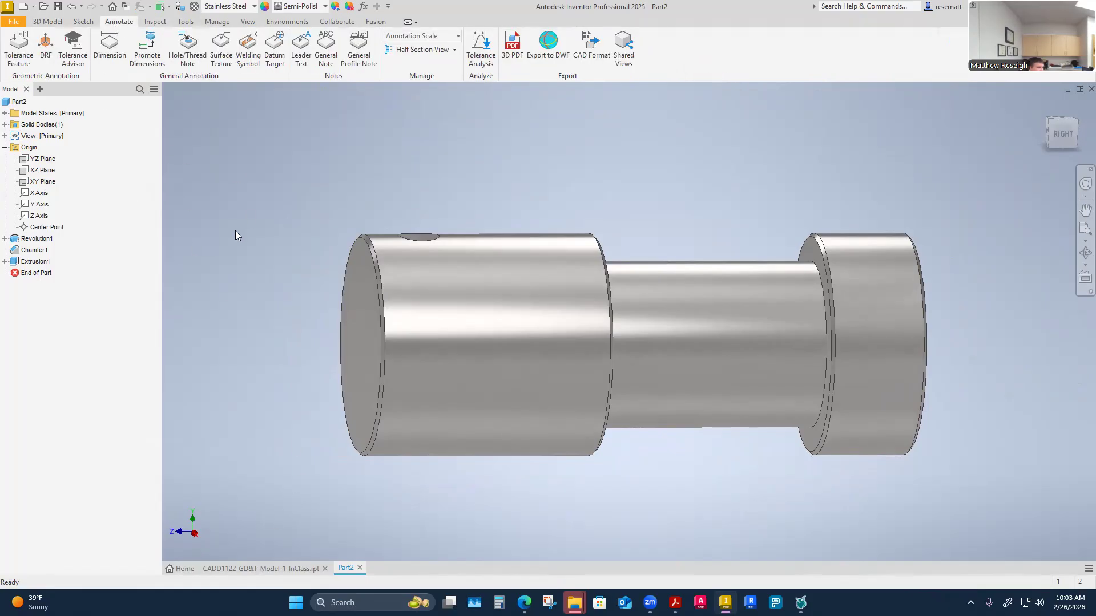
{"action": "left_click", "coordinate": [16, 54]}
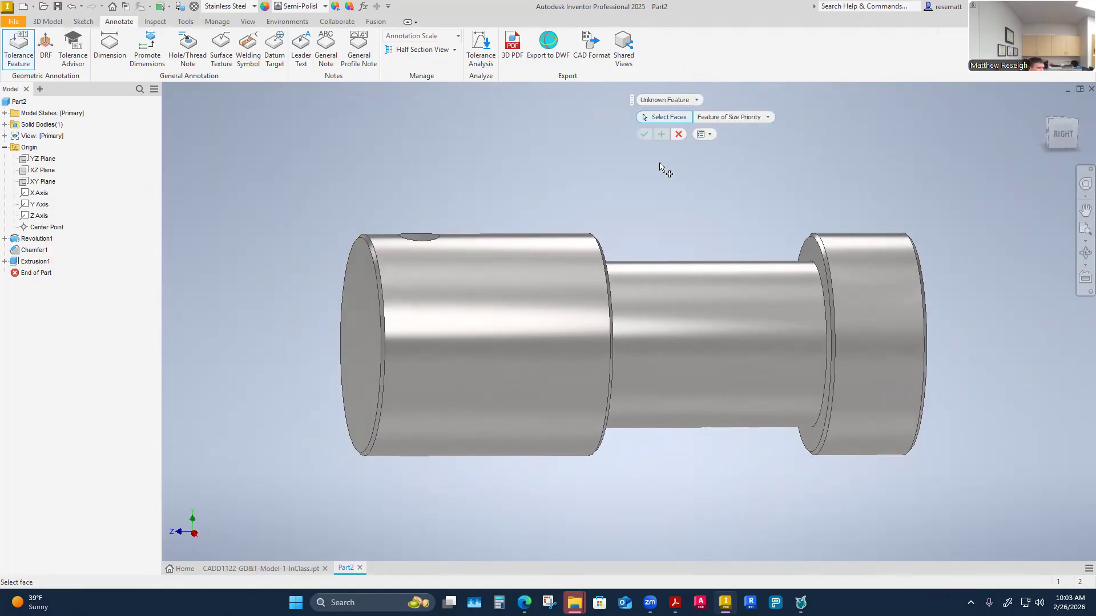
{"action": "left_click", "coordinate": [707, 385]}
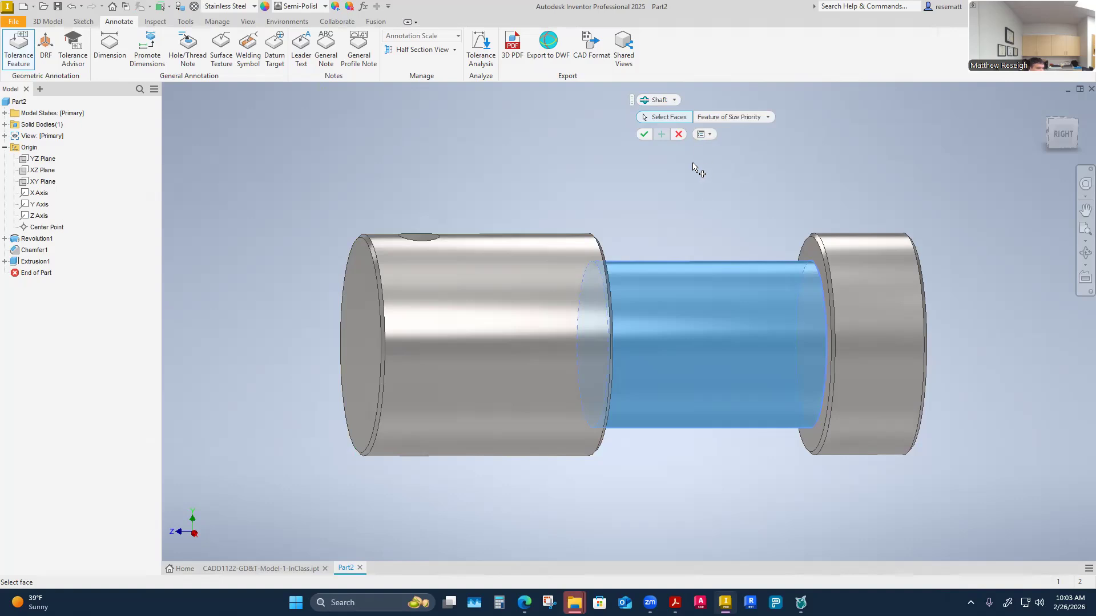
{"action": "left_click", "coordinate": [677, 98]}
{"action": "left_click", "coordinate": [714, 91]}
{"action": "left_click", "coordinate": [743, 117]}
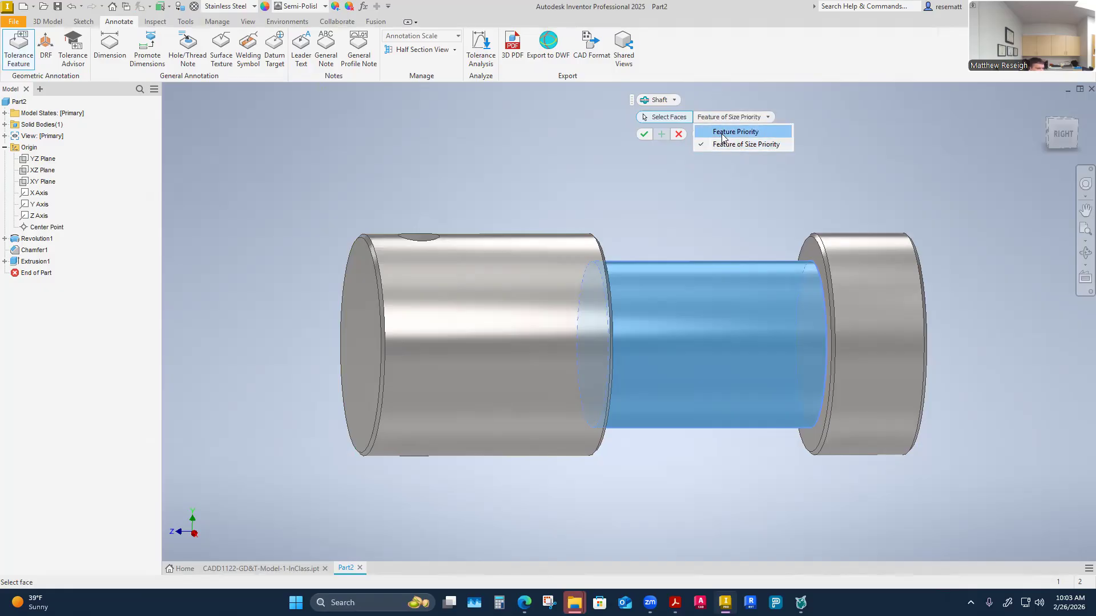
{"action": "left_click", "coordinate": [722, 132]}
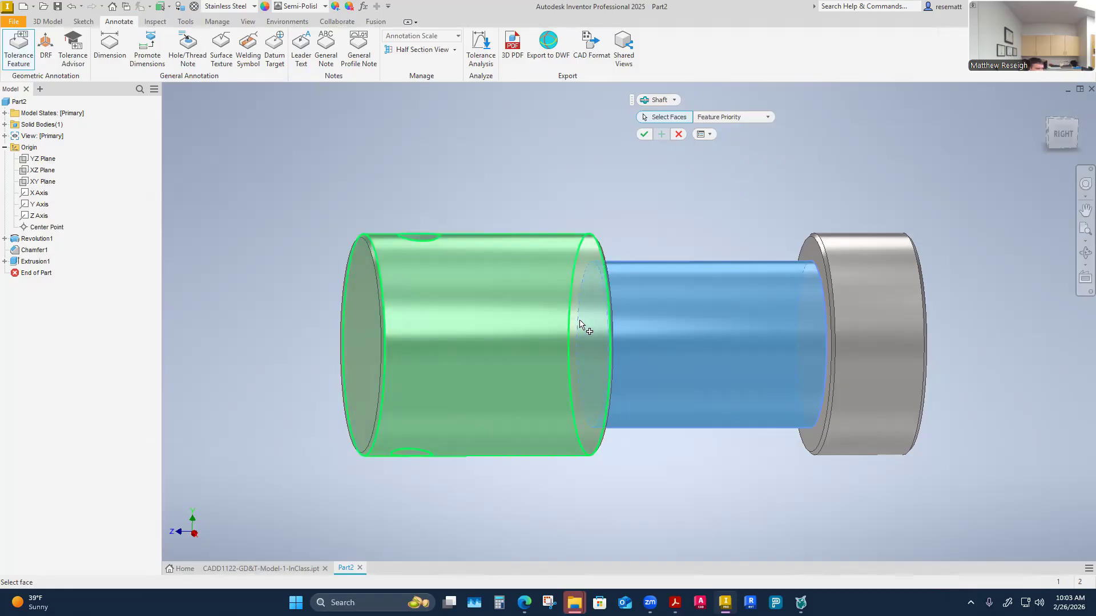
{"action": "left_click", "coordinate": [644, 134]}
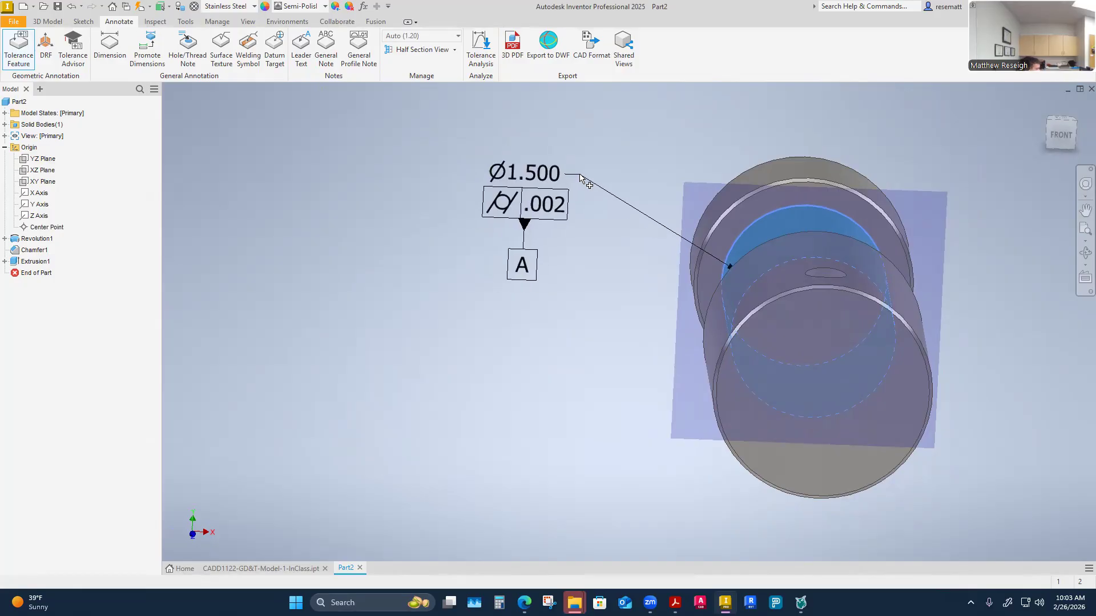
{"action": "key", "text": "Escape"}
Add a shaft Tolerance Feature to the drilled large-diameter cylinder, checking its callout in the PDF drawing, and place the annotation beside the part.
{"action": "left_click", "coordinate": [19, 45]}
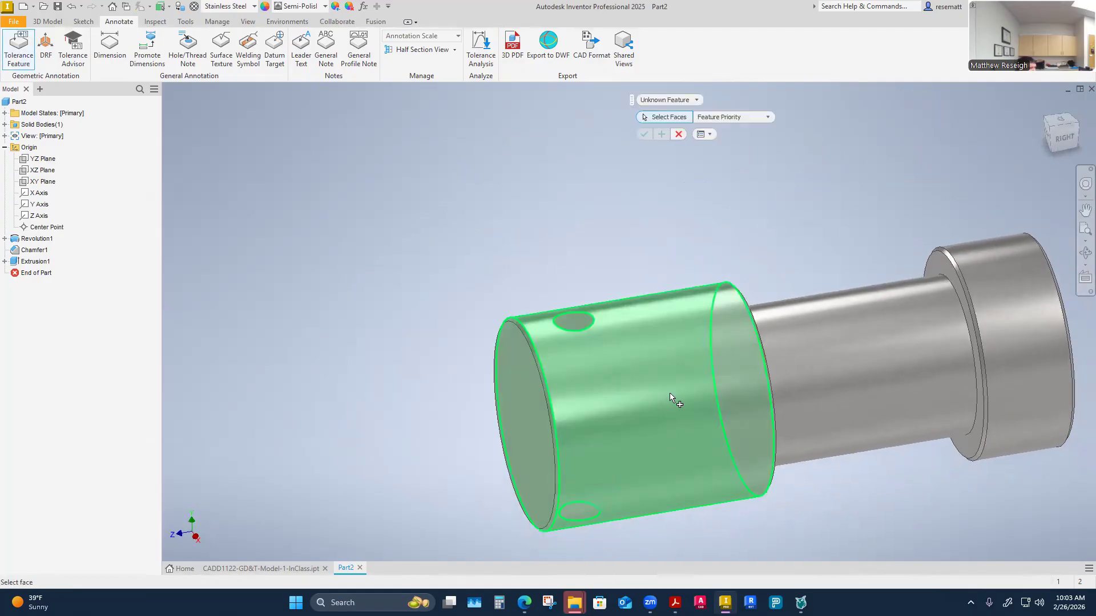
{"action": "left_click", "coordinate": [669, 392]}
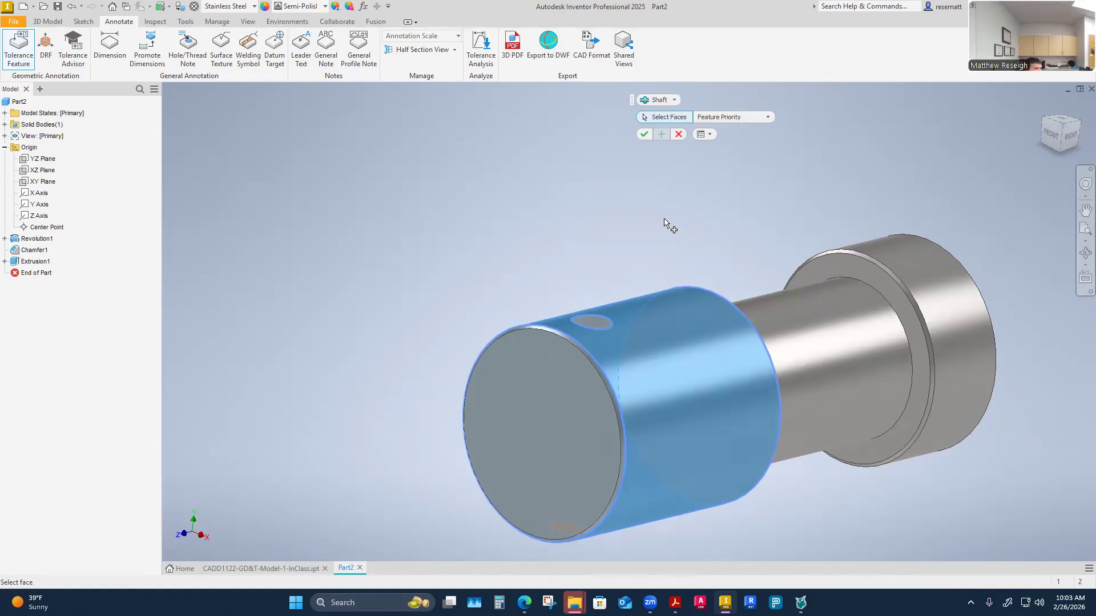
{"action": "scroll", "coordinate": [693, 222], "scroll_direction": "up", "scroll_amount": 2}
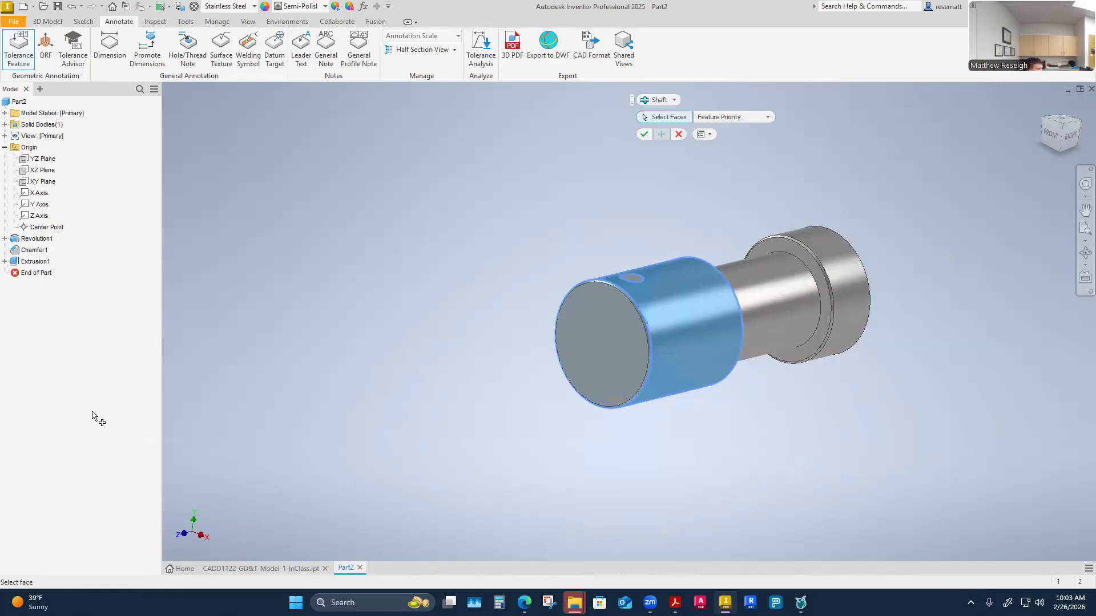
{"action": "key", "text": "alt+Tab"}
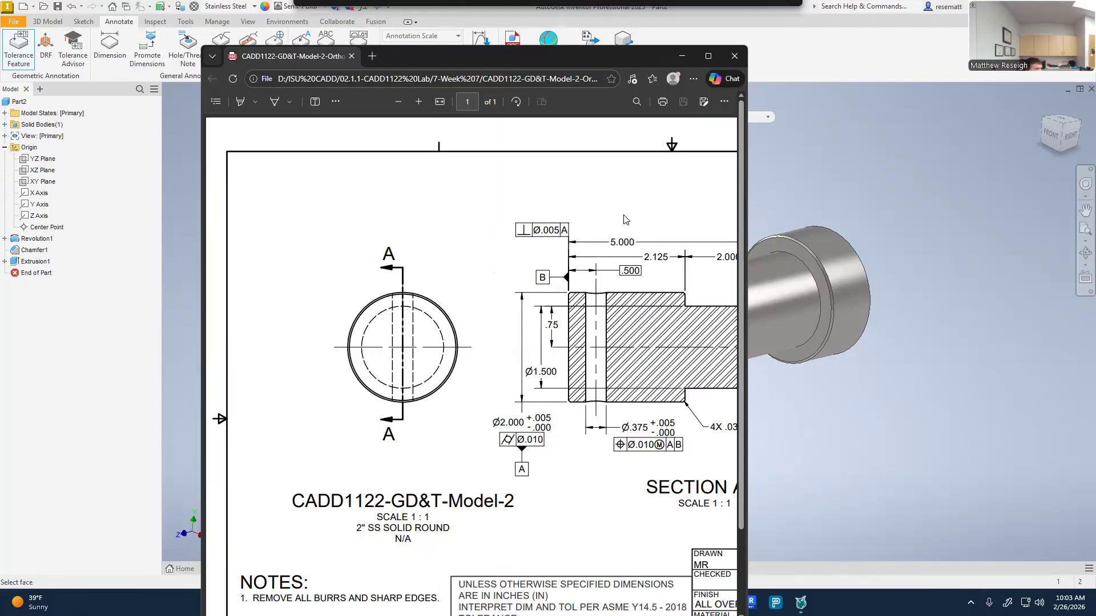
{"action": "left_click", "coordinate": [712, 56]}
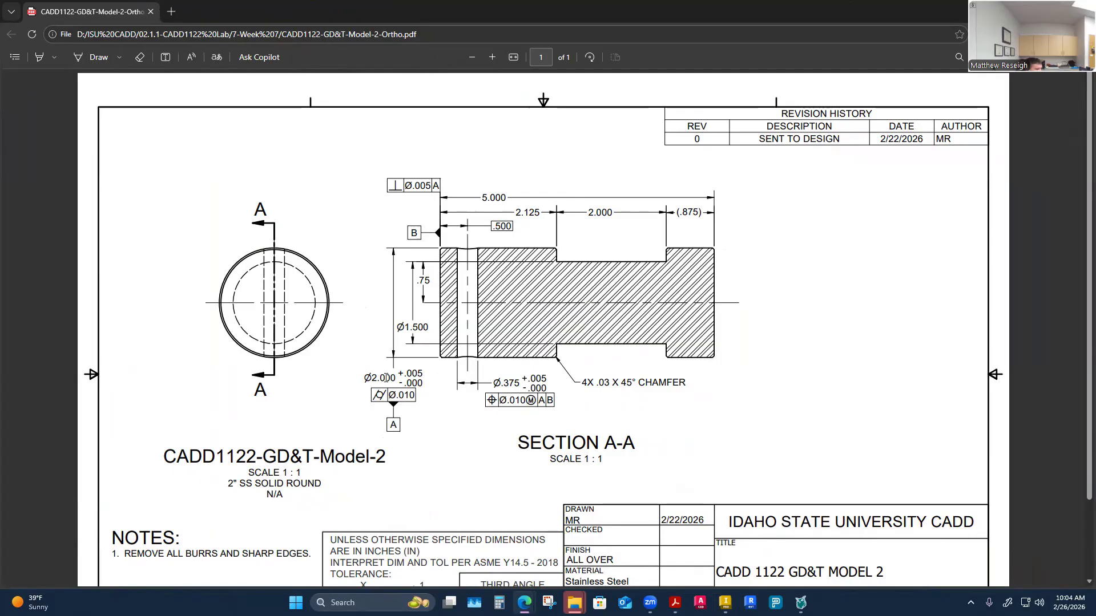
{"action": "left_click", "coordinate": [724, 602]}
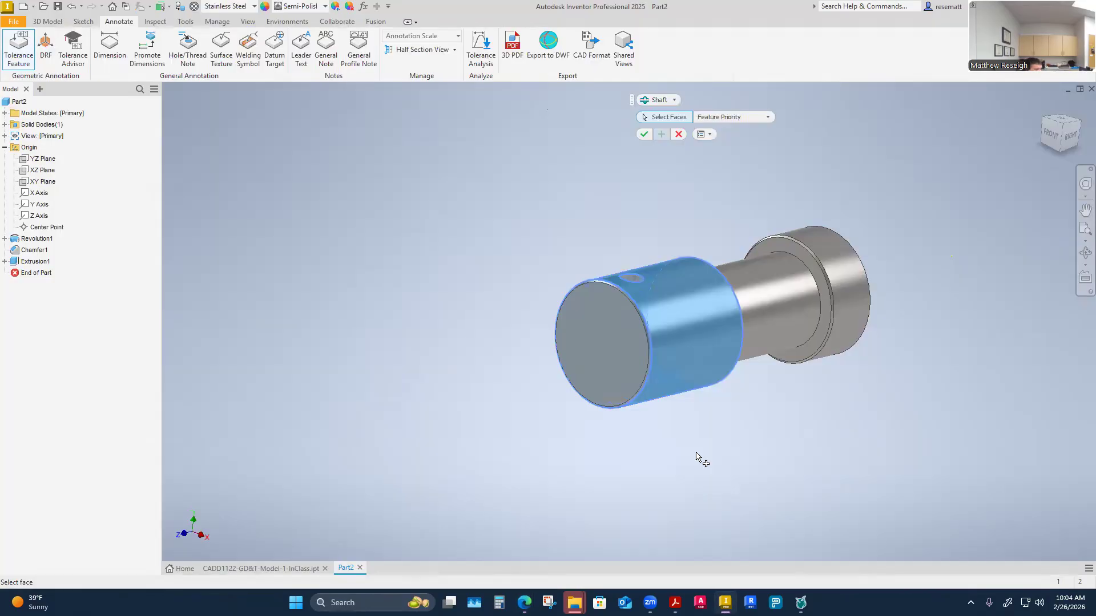
{"action": "left_click", "coordinate": [643, 135]}
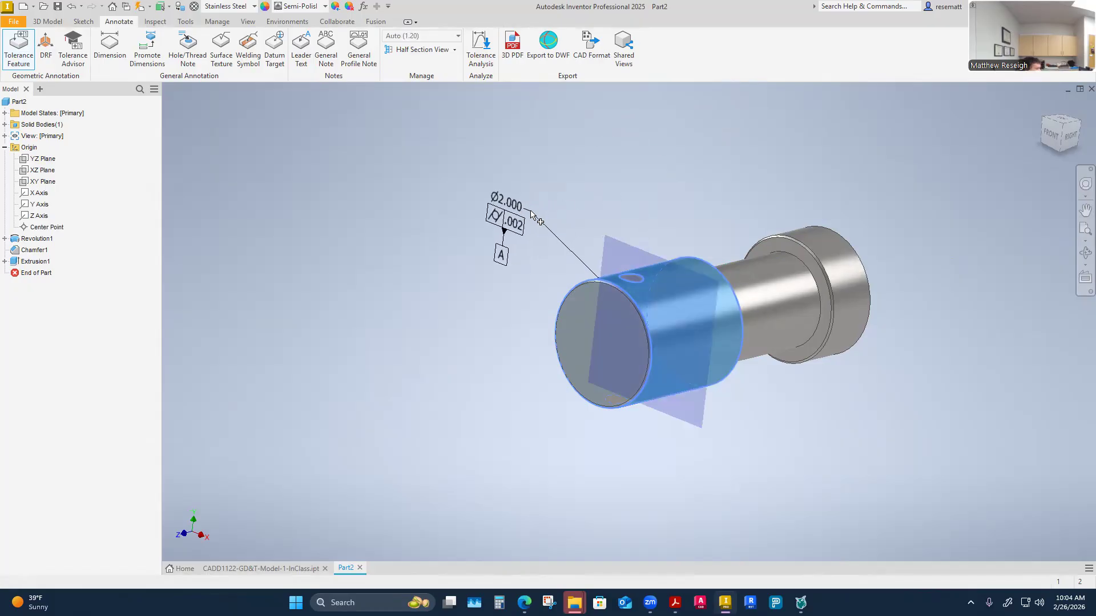
{"action": "middle_click_drag", "start_coordinate": [534, 220], "coordinate": [463, 159], "text": "shift"}
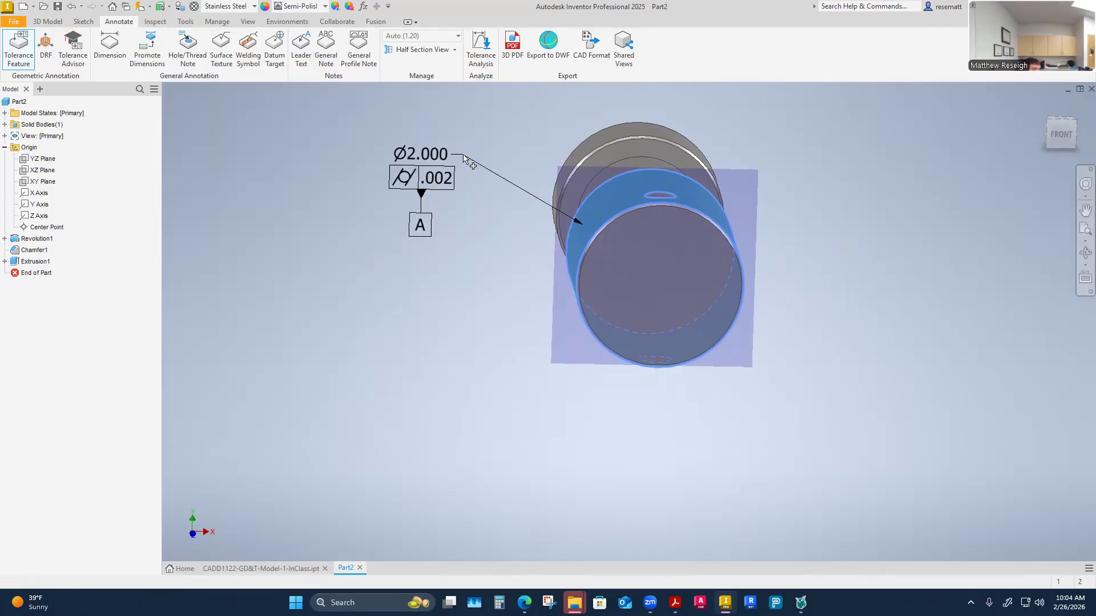
{"action": "left_click_drag", "start_coordinate": [464, 156], "coordinate": [501, 154]}
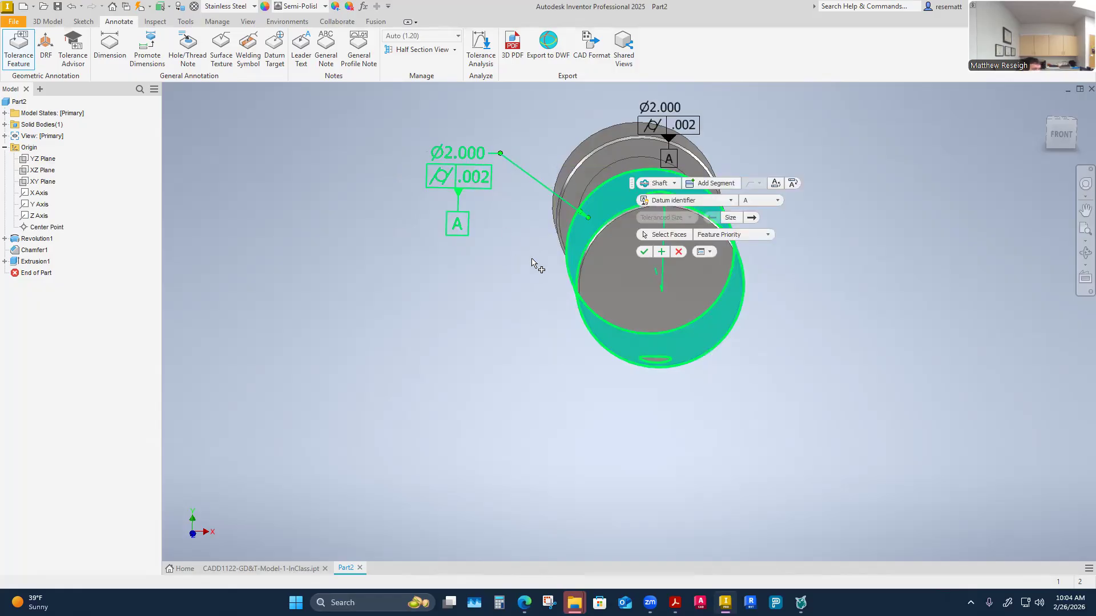
Choose Cylindricity as the geometric characteristic in the shaft's feature control frame and open its tolerance value for editing.
{"action": "mouse_move", "coordinate": [531, 261]}
{"action": "middle_mouse_down", "text": "shift"}
{"action": "mouse_move", "coordinate": [577, 253]}
{"action": "mouse_move", "coordinate": [619, 268]}
{"action": "mouse_move", "coordinate": [617, 288]}
{"action": "mouse_move", "coordinate": [641, 303]}
{"action": "middle_mouse_up", "text": "shift"}
{"action": "left_click", "coordinate": [651, 126]}
{"action": "left_click", "coordinate": [662, 144]}
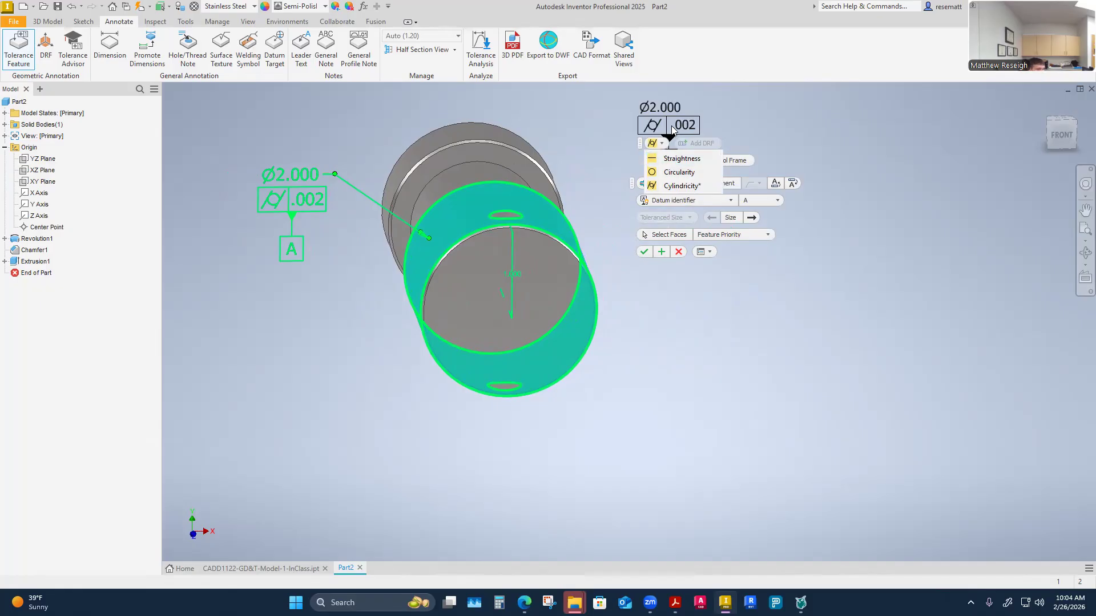
{"action": "left_click", "coordinate": [671, 187]}
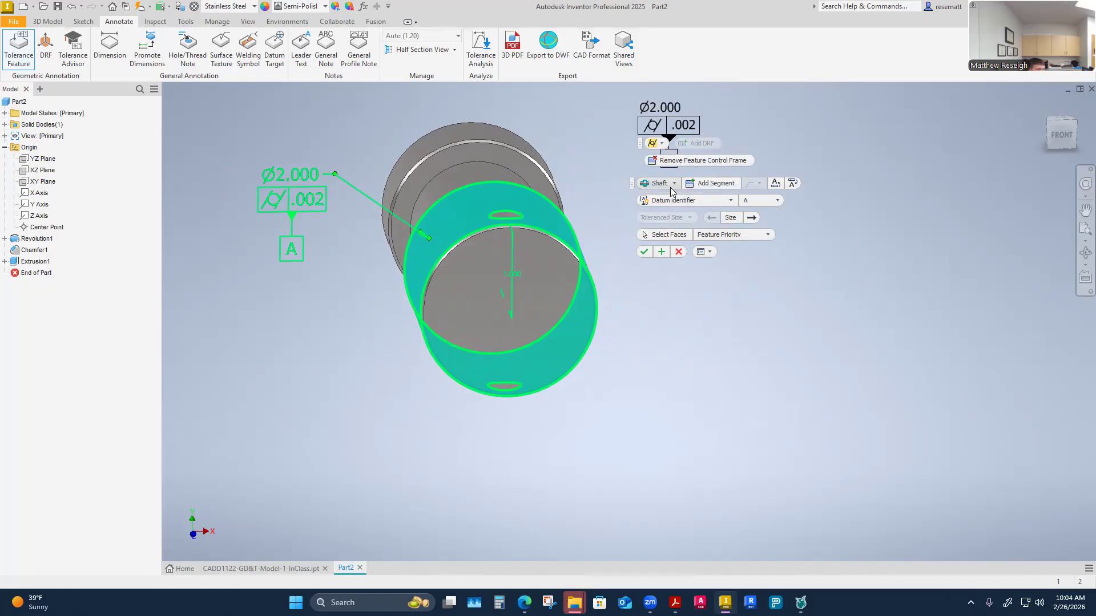
{"action": "left_click", "coordinate": [672, 129]}
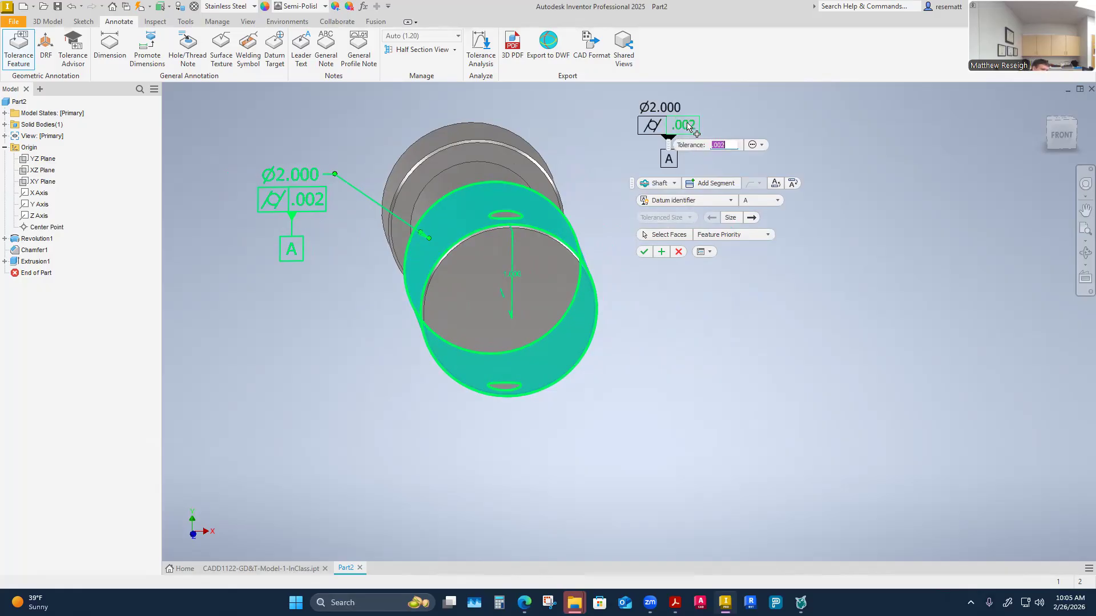
{"action": "left_click", "coordinate": [713, 145]}
{"action": "left_click", "coordinate": [754, 145]}
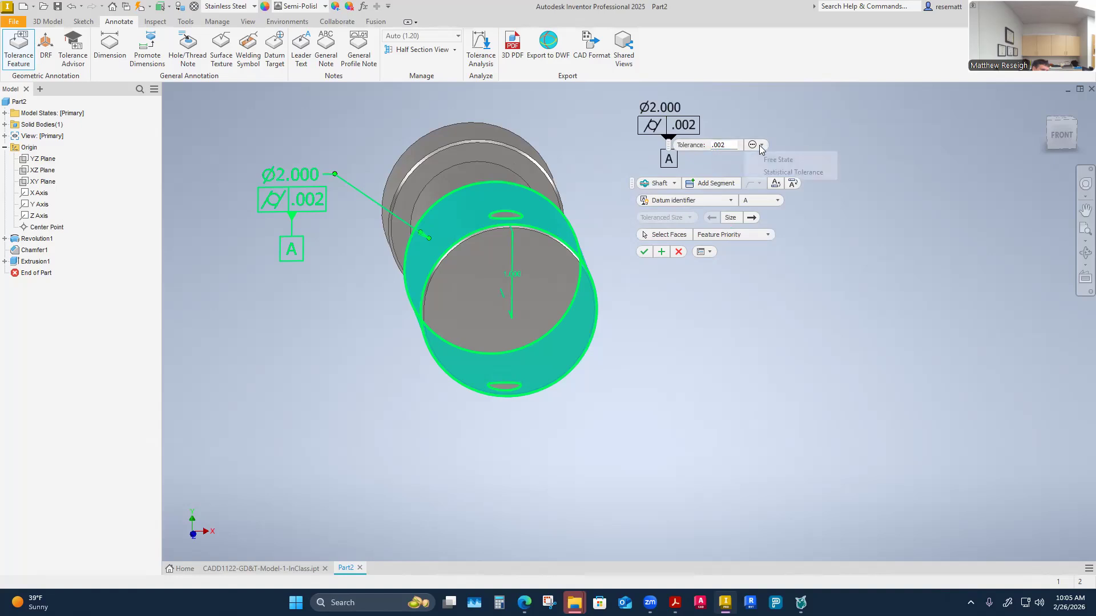
{"action": "left_click", "coordinate": [729, 145]}
{"action": "left_click", "coordinate": [714, 145]}
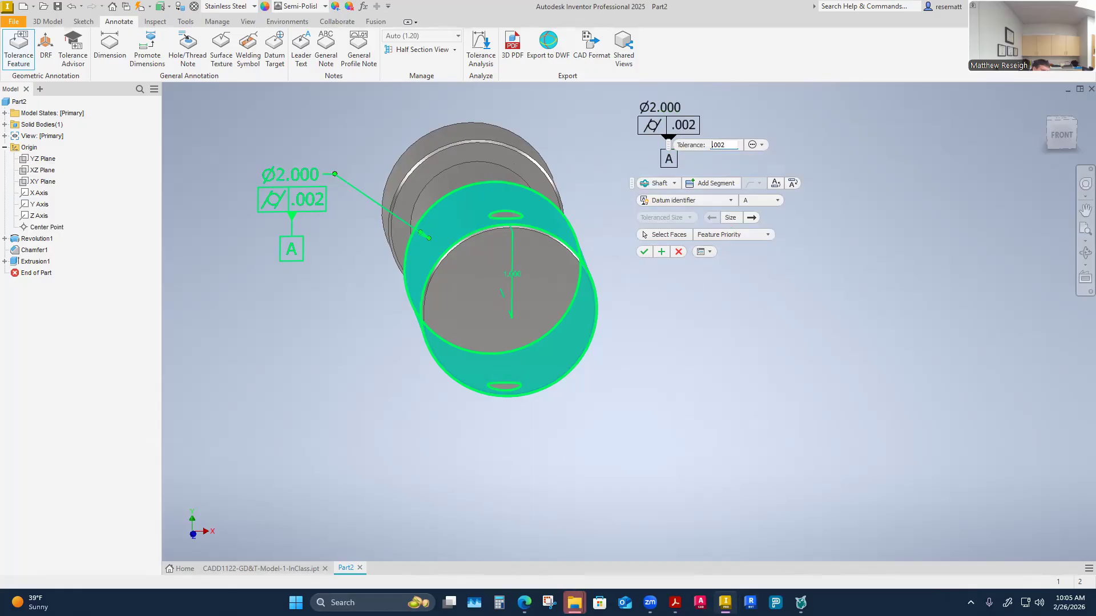
Switch to the CADD1122-GD&T-Model-2-Ortho PDF in the browser and check the cylindricity callout on the large diameter.
{"action": "mouse_move", "coordinate": [574, 603]}
{"action": "mouse_move", "coordinate": [725, 602]}
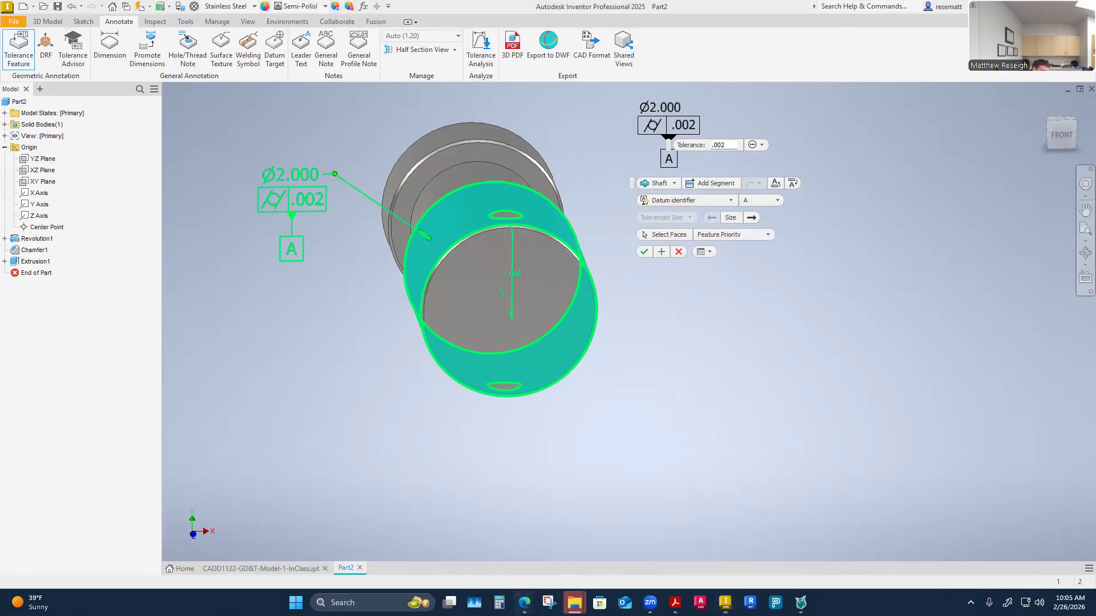
{"action": "mouse_move", "coordinate": [524, 603]}
{"action": "left_click", "coordinate": [713, 536]}
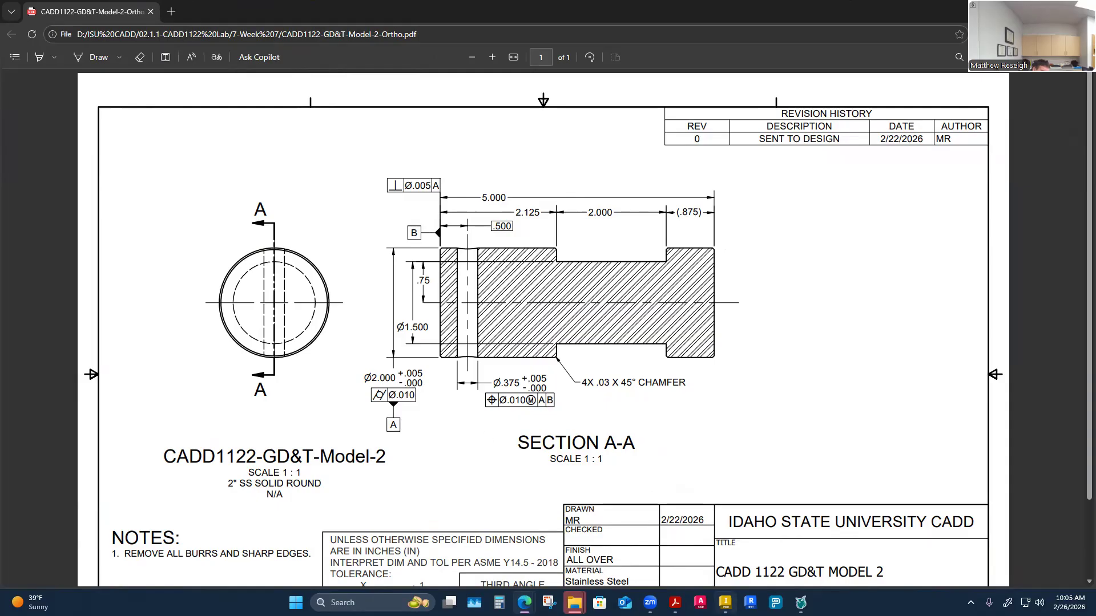
Switch back to Inventor and set the shaft diameter's tolerance type to Deviation.
{"action": "left_click", "coordinate": [725, 603]}
{"action": "left_click", "coordinate": [674, 108]}
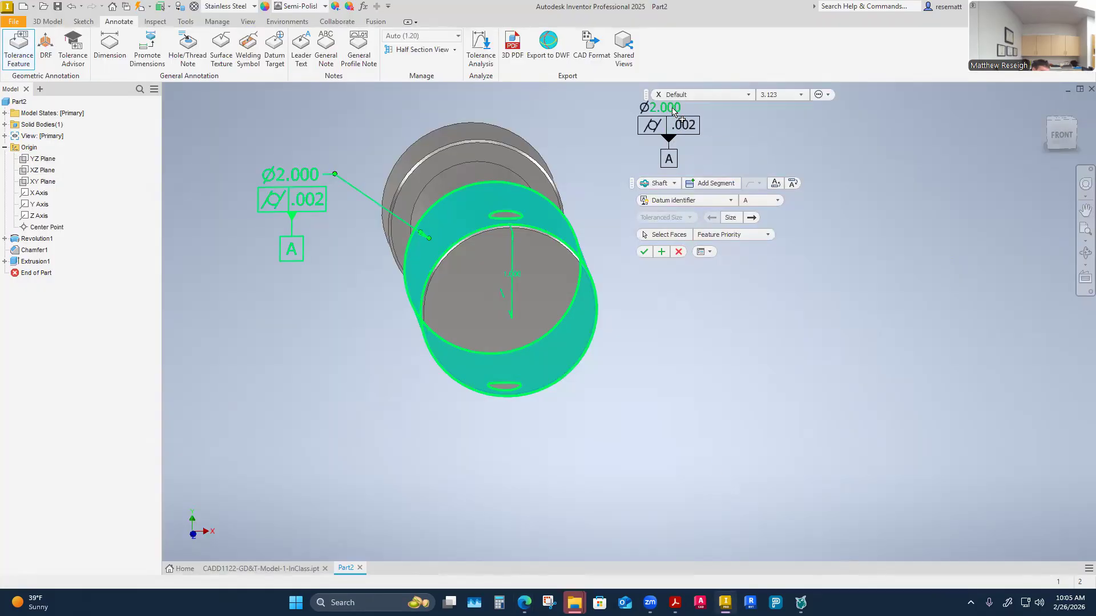
{"action": "left_click", "coordinate": [741, 95]}
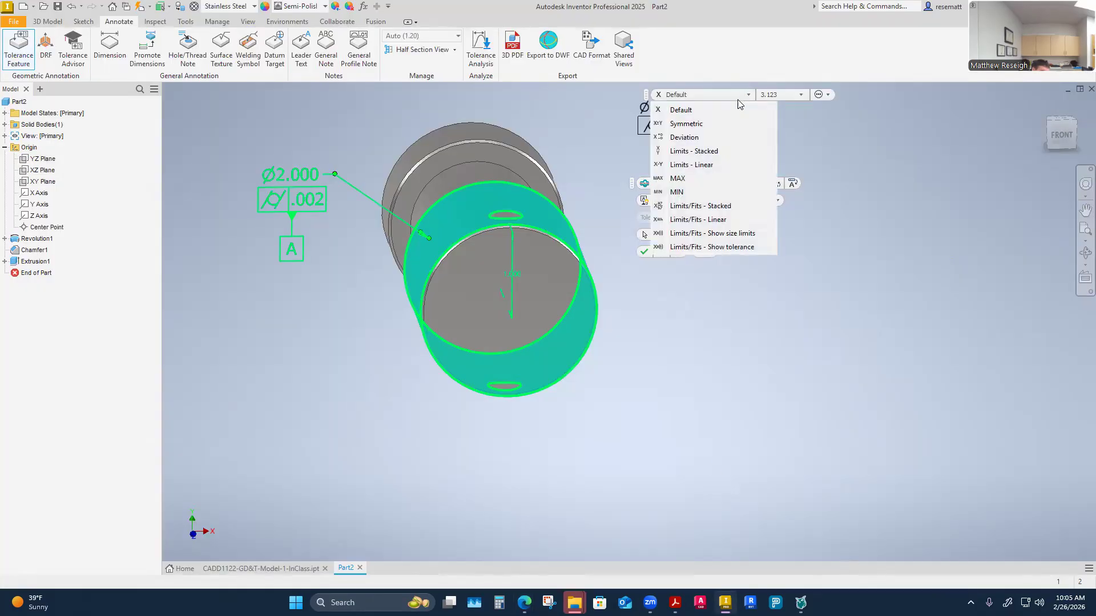
{"action": "left_click", "coordinate": [690, 137]}
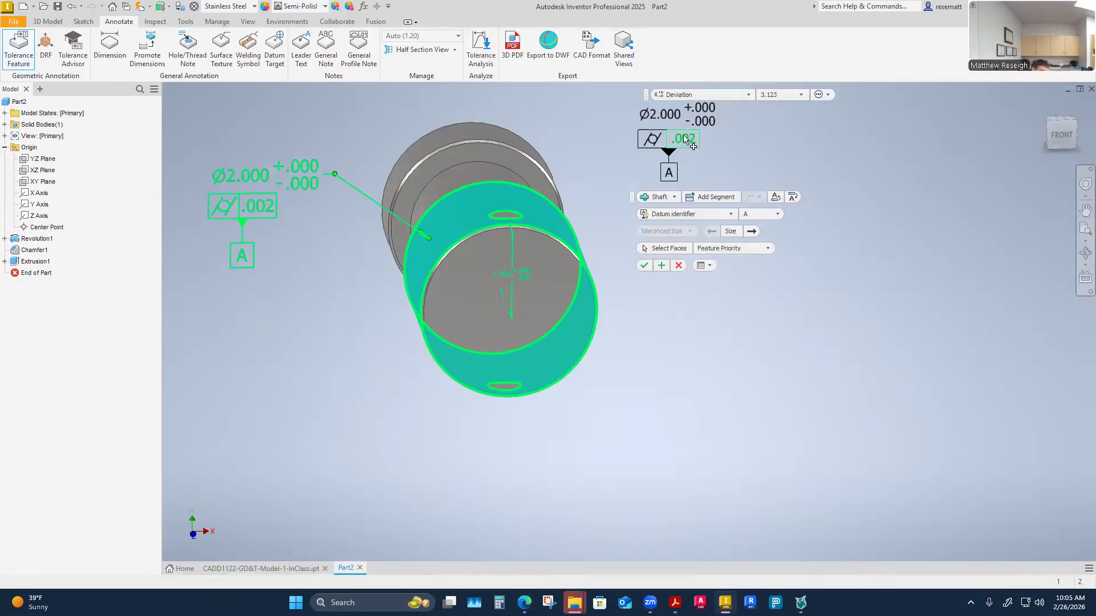
Check the large-diameter tolerance in the PDF drawing and set the shaft diameter's upper deviation to .005 in Inventor.
{"action": "left_click", "coordinate": [709, 112]}
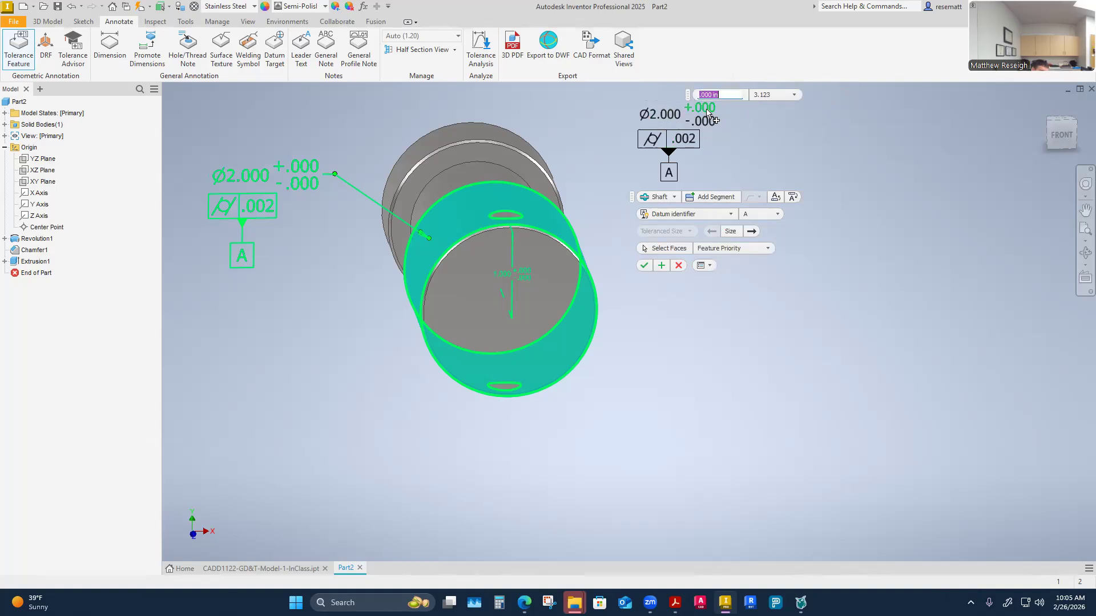
{"action": "left_click", "coordinate": [524, 603]}
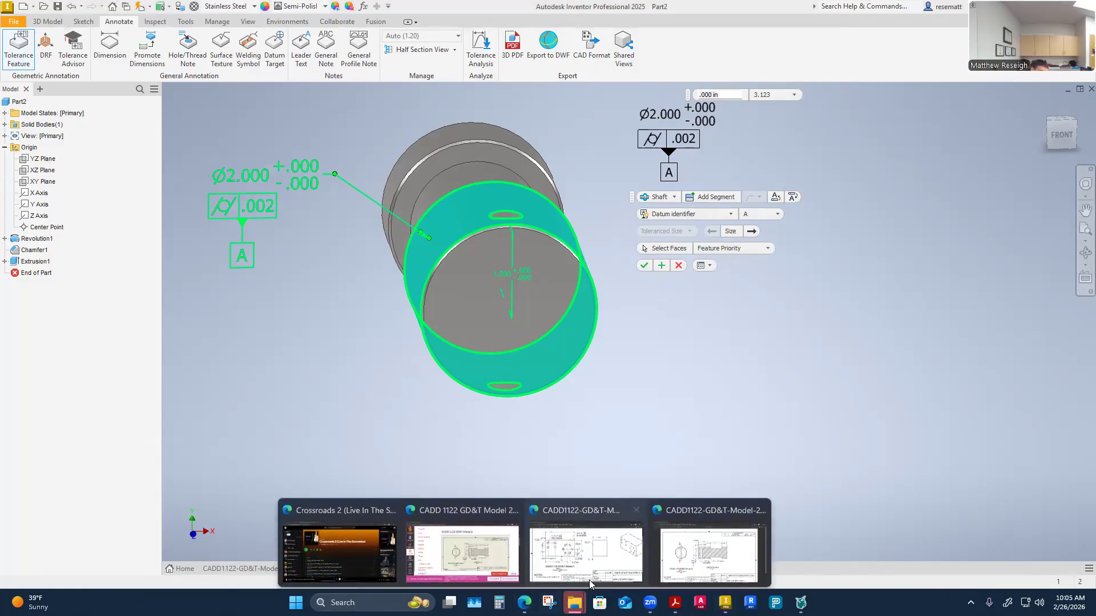
{"action": "left_click", "coordinate": [696, 553]}
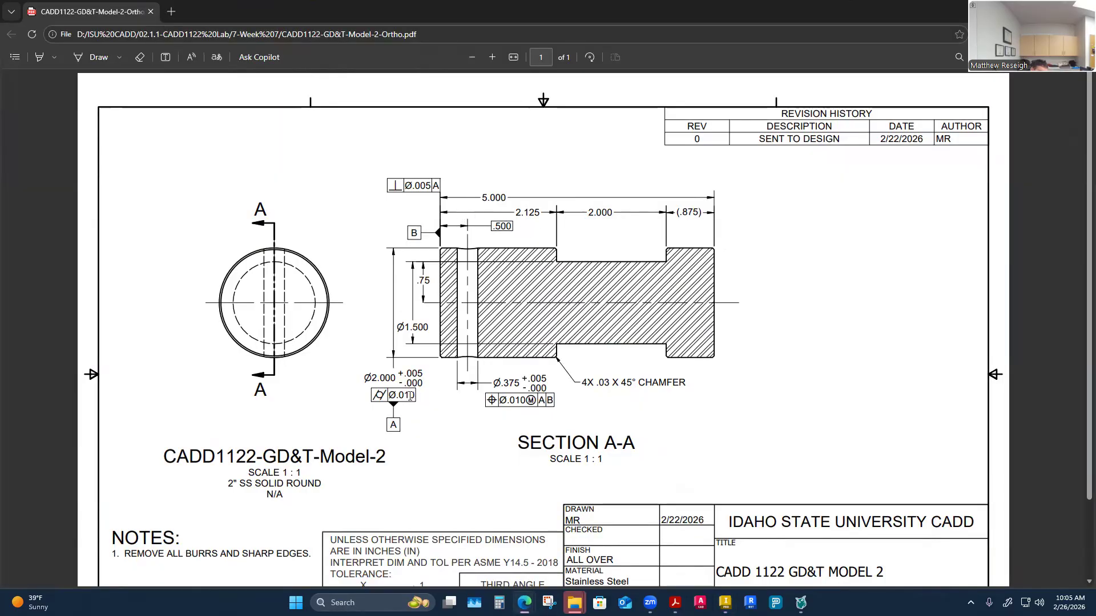
{"action": "left_click", "coordinate": [725, 602]}
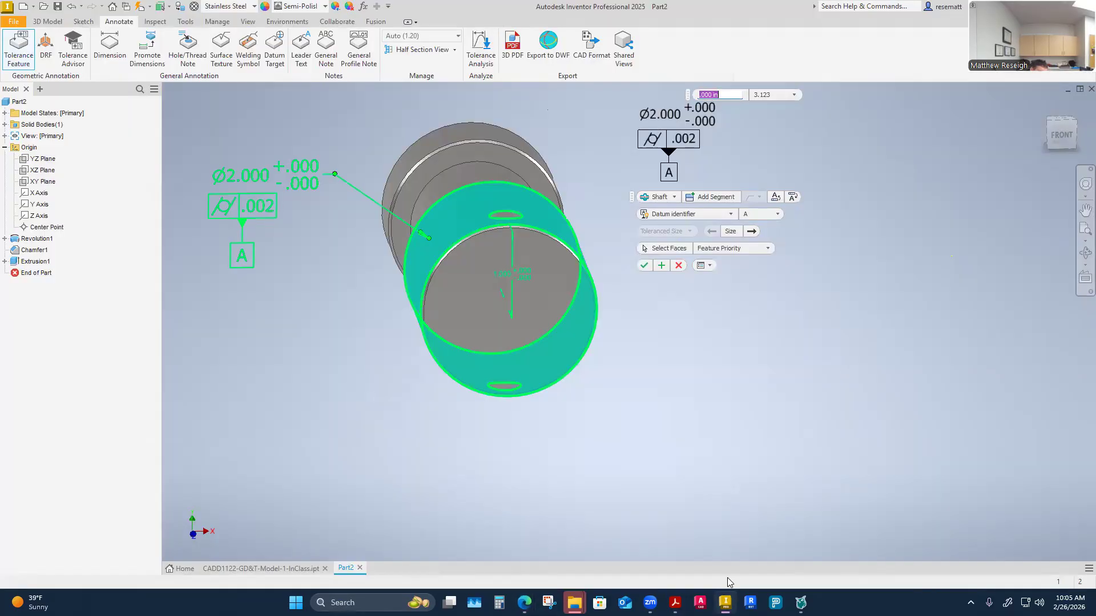
{"action": "type", "text": ".000"}
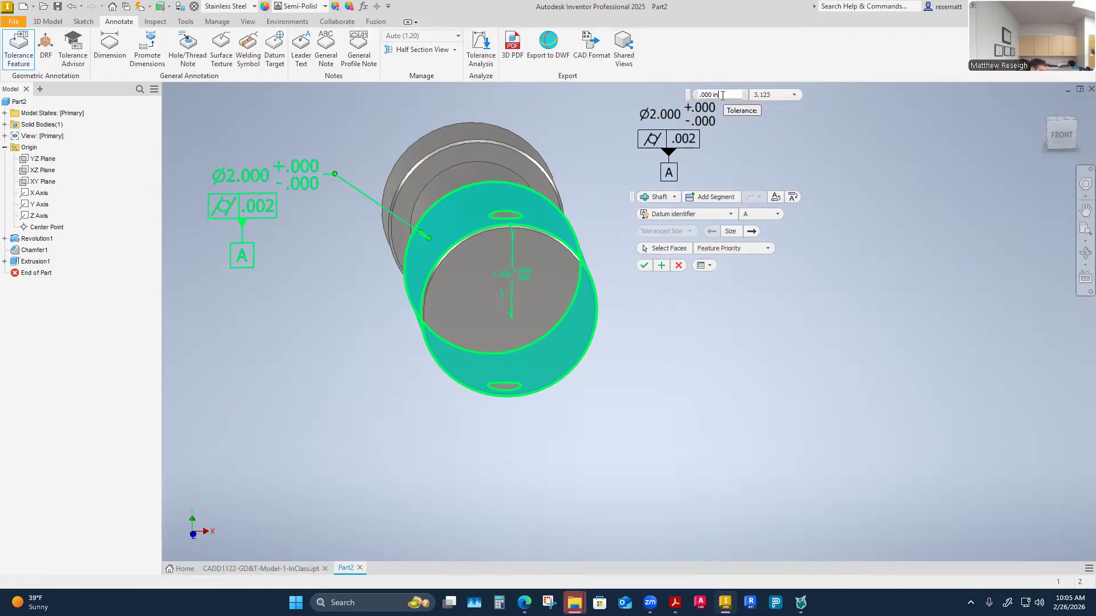
{"action": "type", "text": "5"}
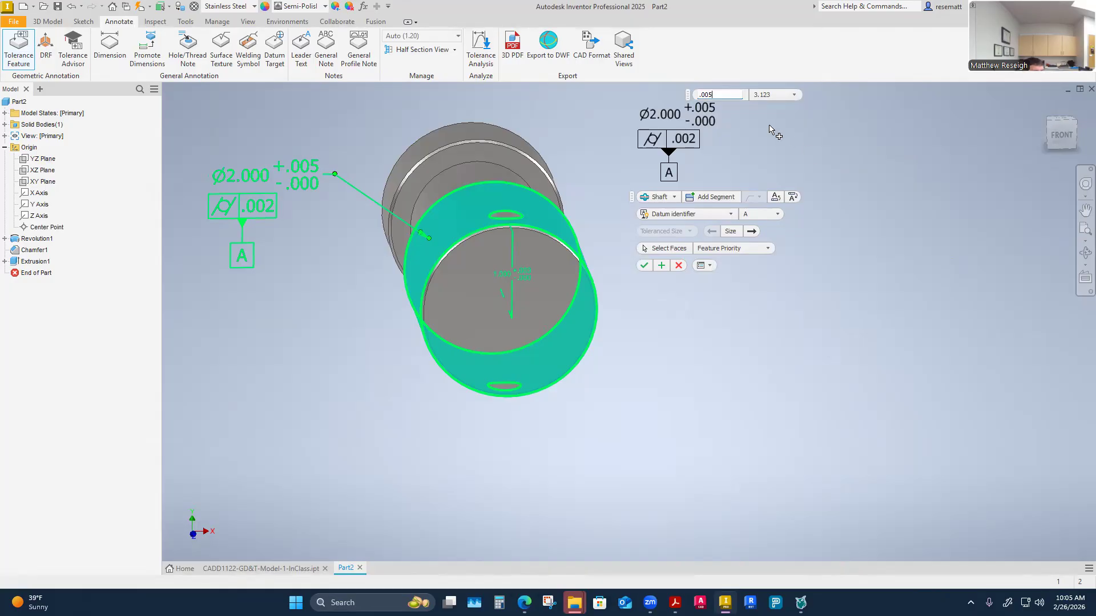
Examine the cylindricity tolerance's modifiers and the datum identifier options, and cancel the unfinished shaft annotation.
{"action": "left_click", "coordinate": [691, 142]}
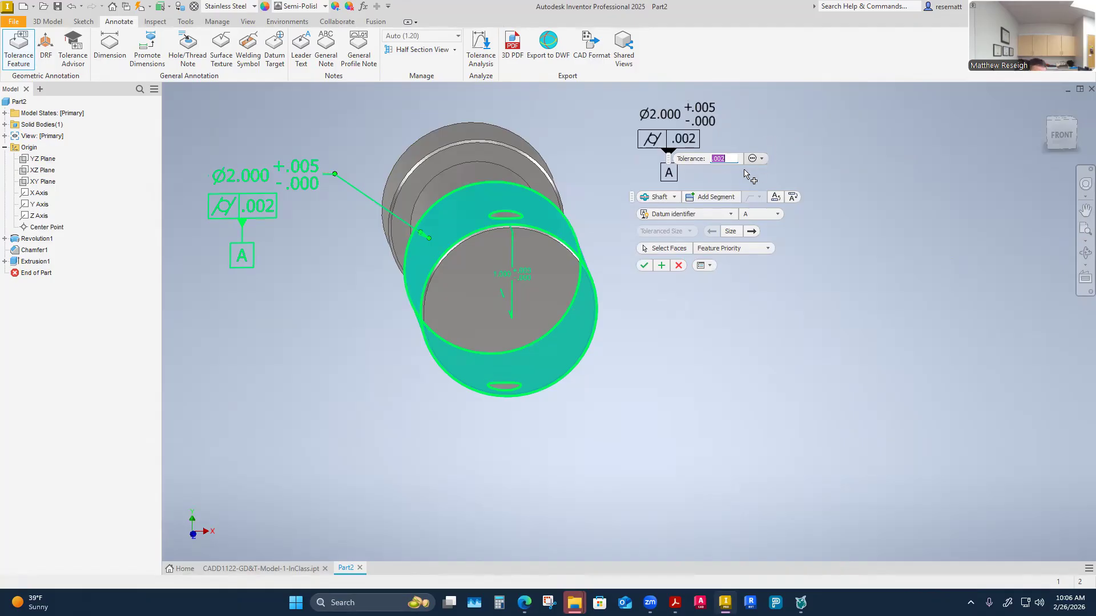
{"action": "left_click", "coordinate": [710, 159]}
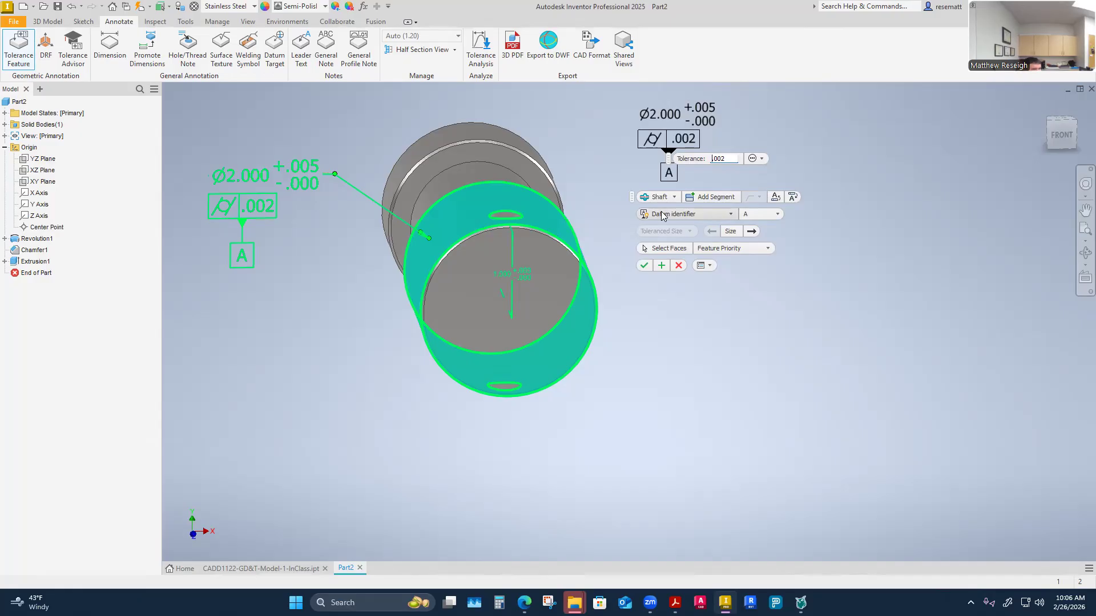
{"action": "left_click", "coordinate": [730, 215]}
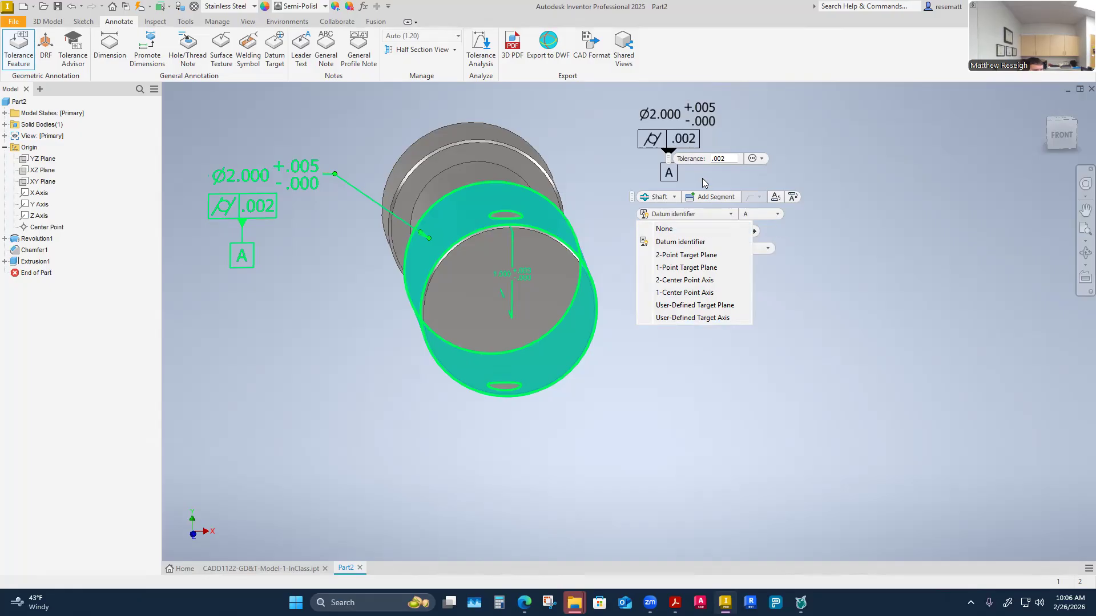
{"action": "left_click", "coordinate": [713, 160]}
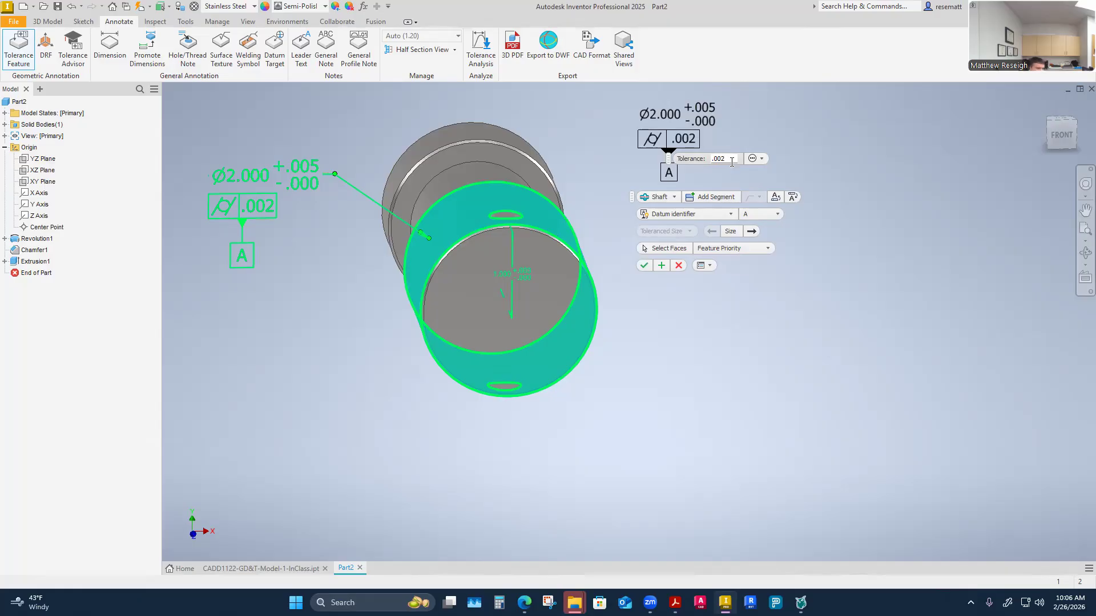
{"action": "left_click", "coordinate": [762, 159]}
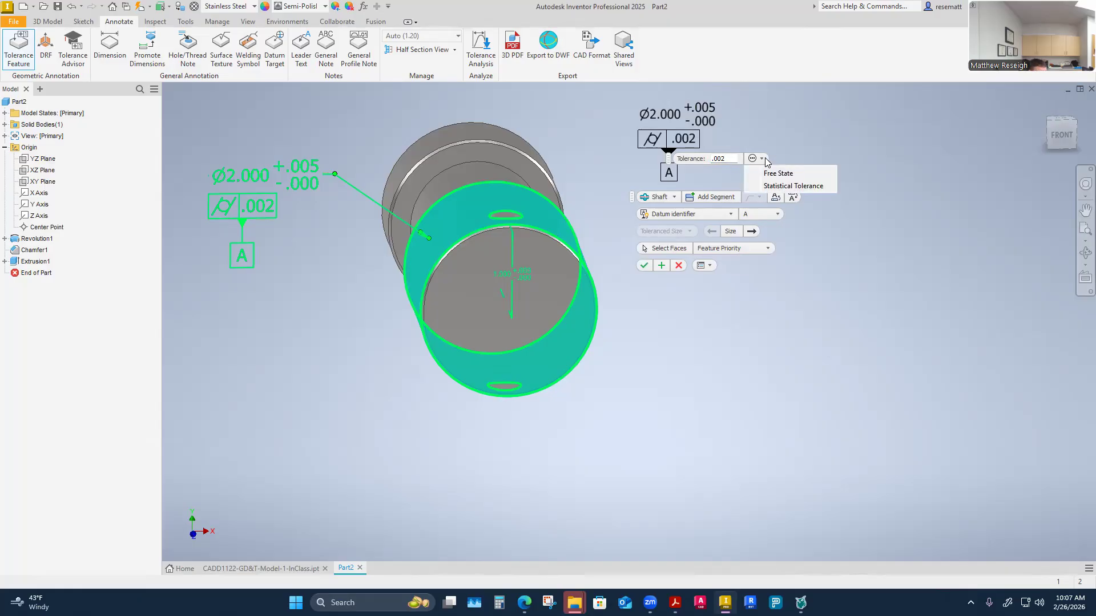
{"action": "left_click", "coordinate": [764, 161]}
{"action": "left_click", "coordinate": [752, 159]}
{"action": "left_click", "coordinate": [761, 160]}
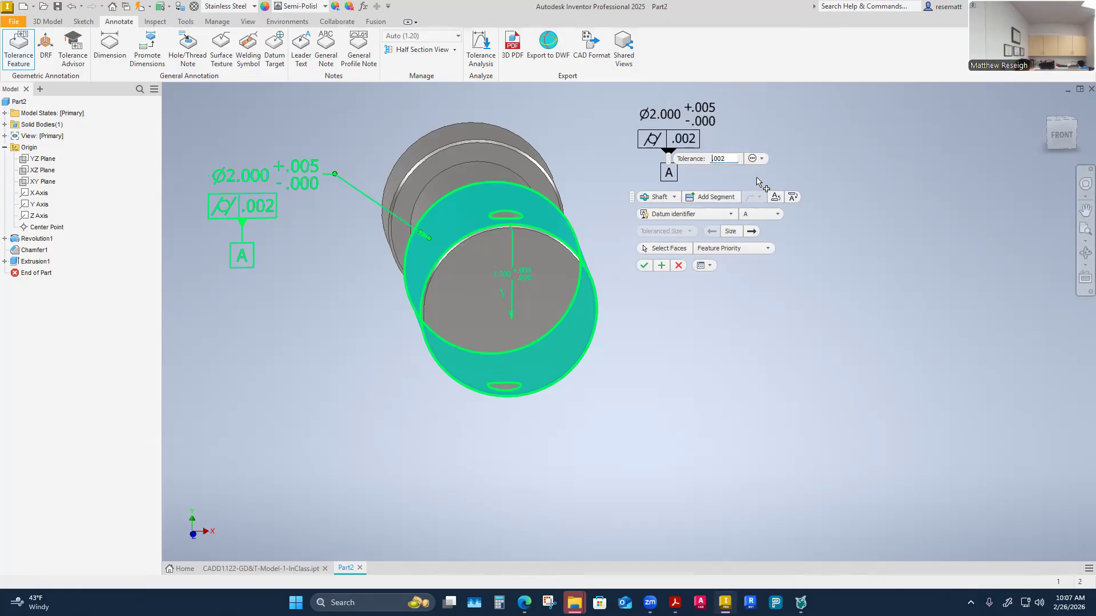
{"action": "key", "text": "alt"}
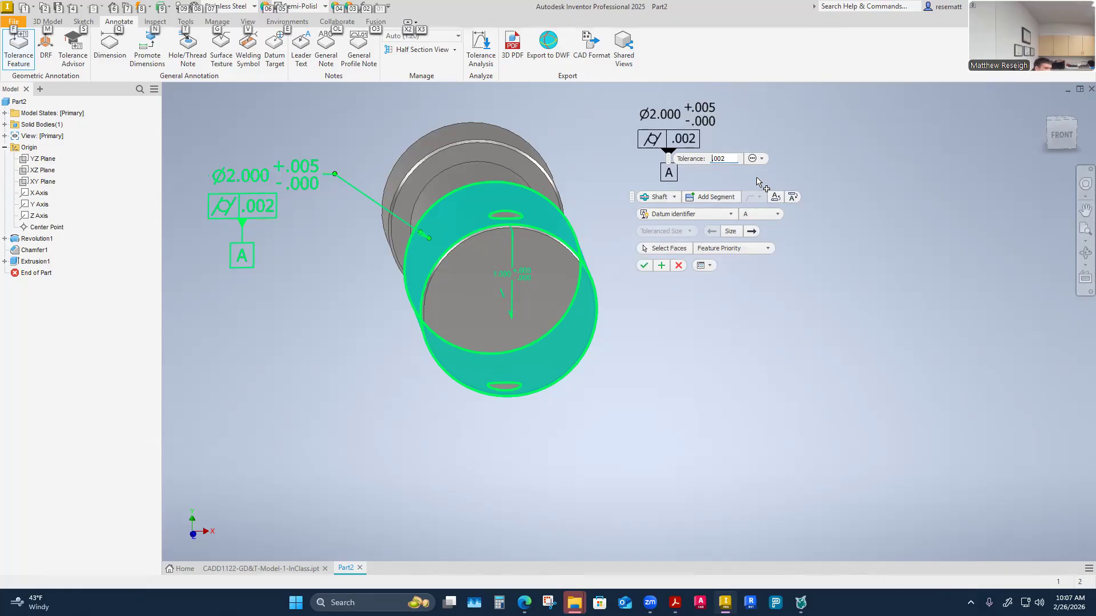
{"action": "key", "text": "f"}
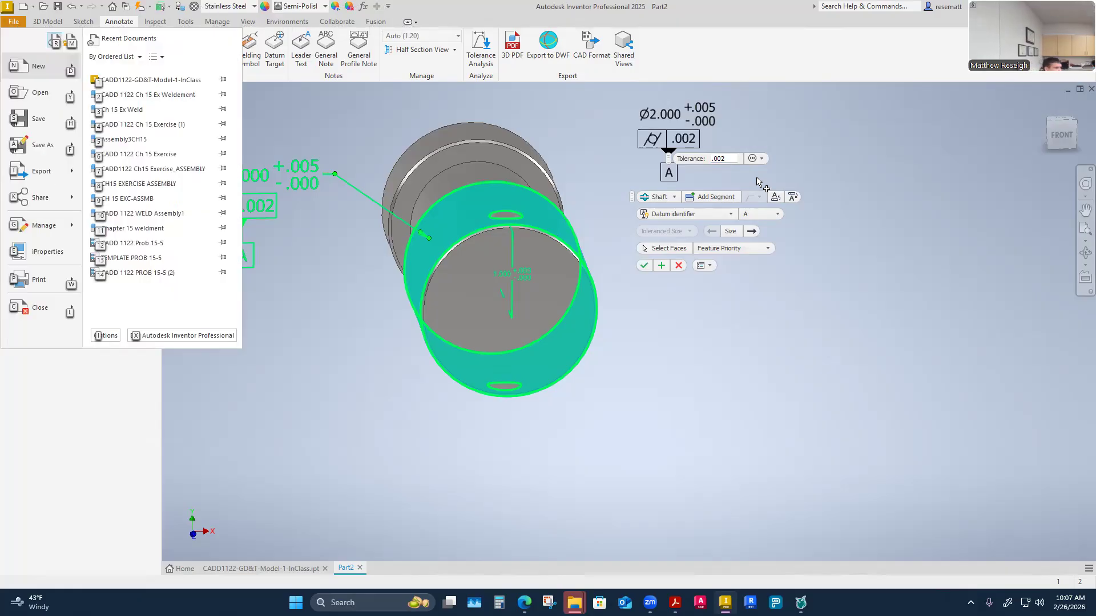
{"action": "left_click", "coordinate": [296, 417]}
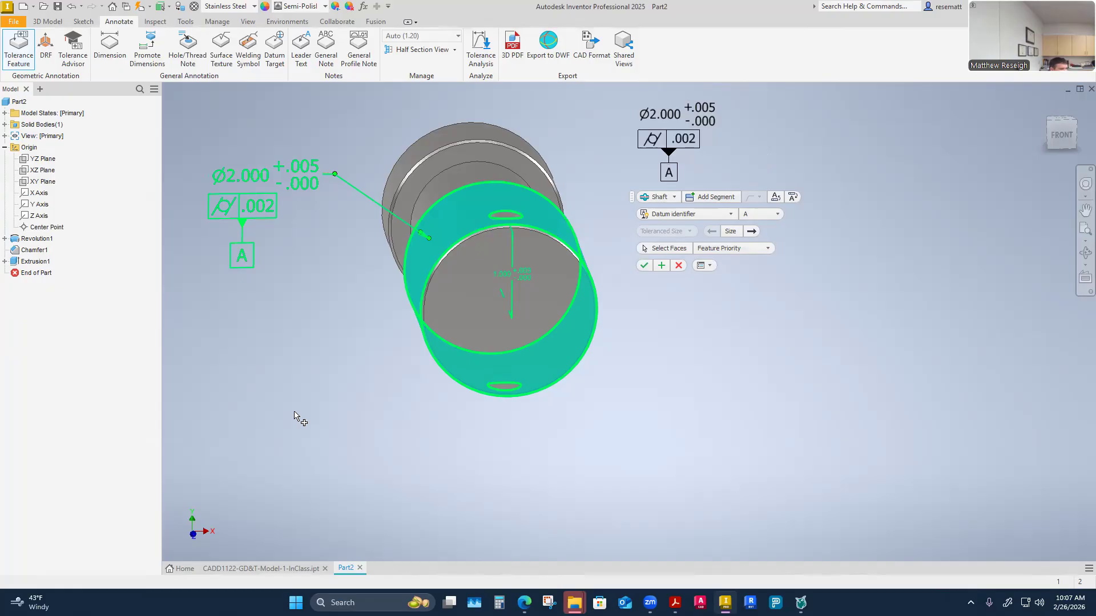
{"action": "key", "text": "Escape"}
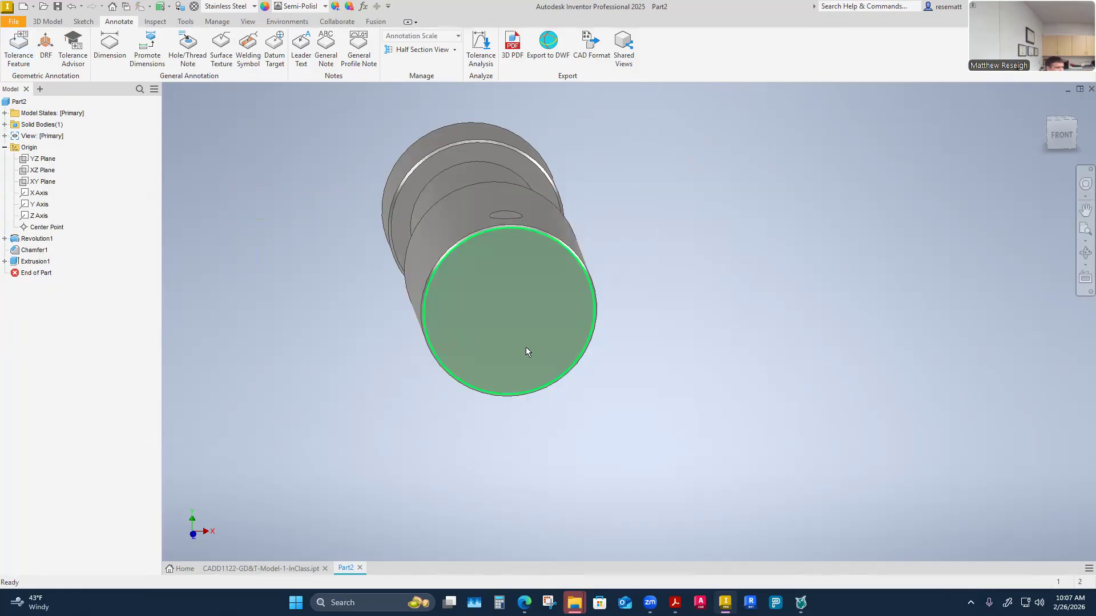
Start a new shaft Tolerance Feature on the drilled large-diameter cylinder and place its annotation up beside the part.
{"action": "left_click", "coordinate": [12, 52]}
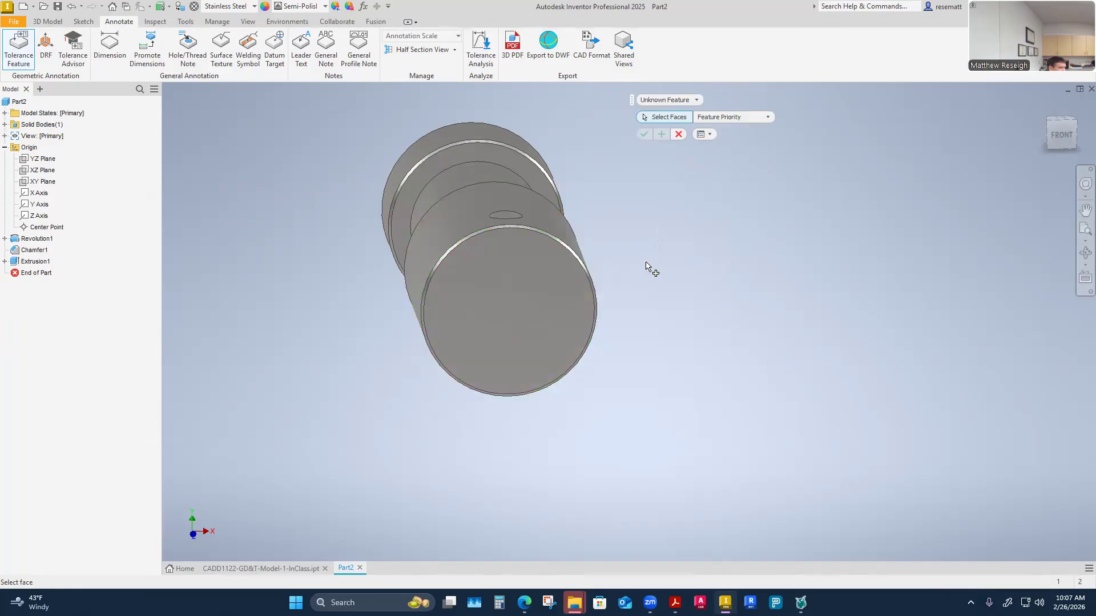
{"action": "left_click", "coordinate": [448, 239]}
{"action": "middle_click_drag", "start_coordinate": [344, 308], "coordinate": [653, 128], "text": "shift"}
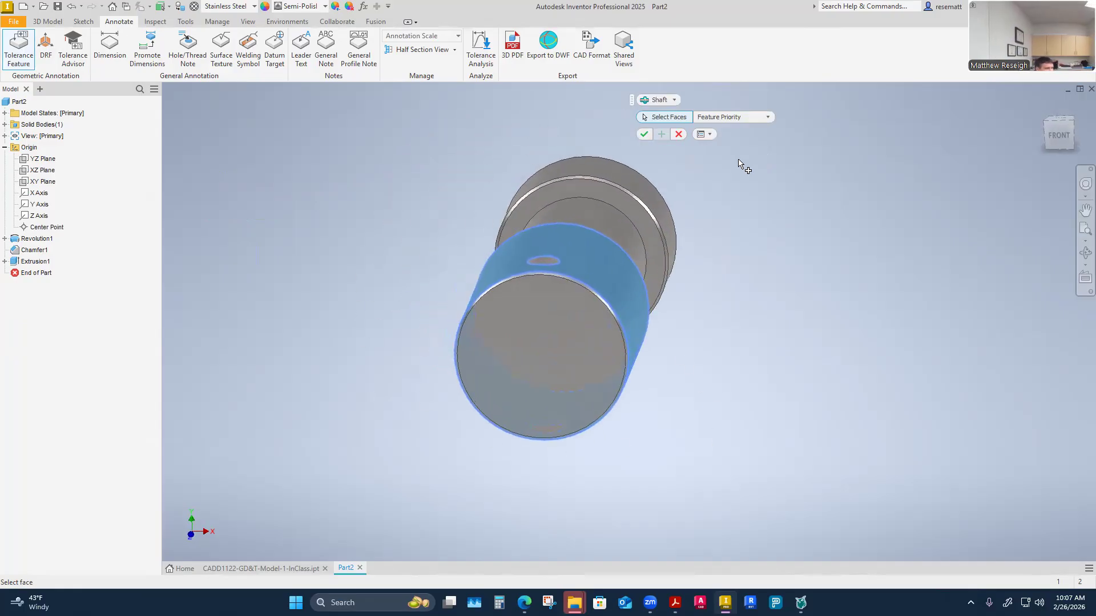
{"action": "left_click", "coordinate": [768, 119]}
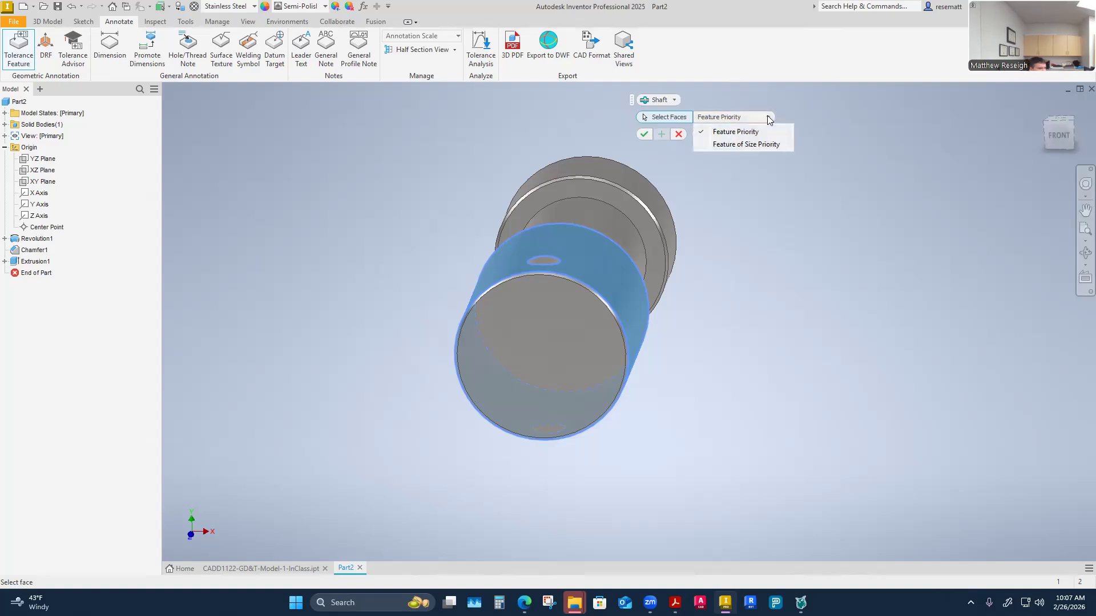
{"action": "left_click", "coordinate": [742, 144]}
{"action": "left_click", "coordinate": [768, 119]}
{"action": "left_click", "coordinate": [729, 144]}
{"action": "left_click", "coordinate": [644, 134]}
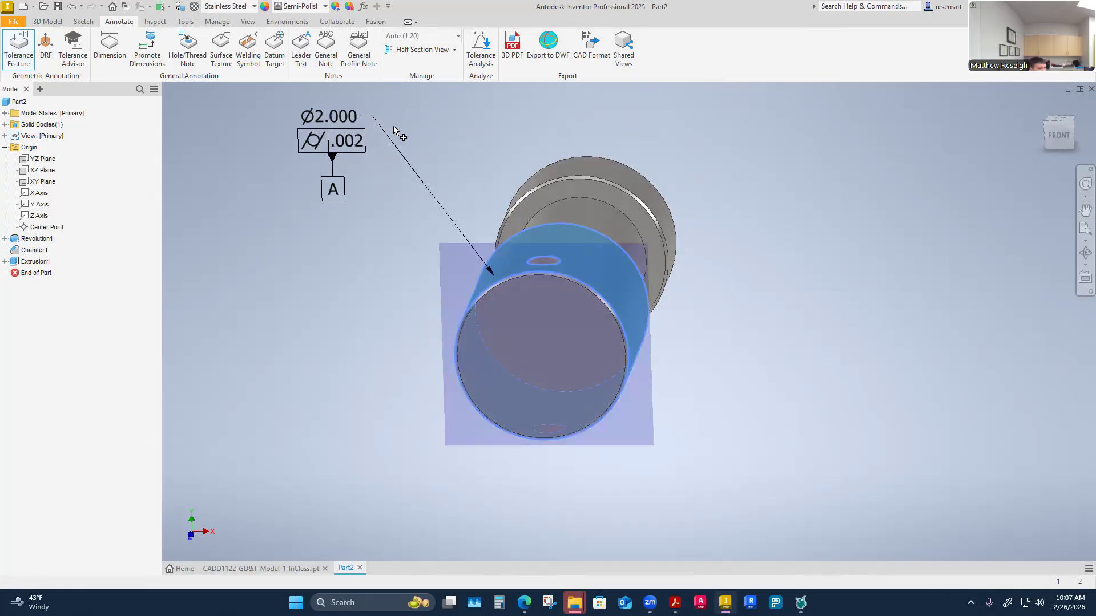
{"action": "left_click", "coordinate": [402, 155]}
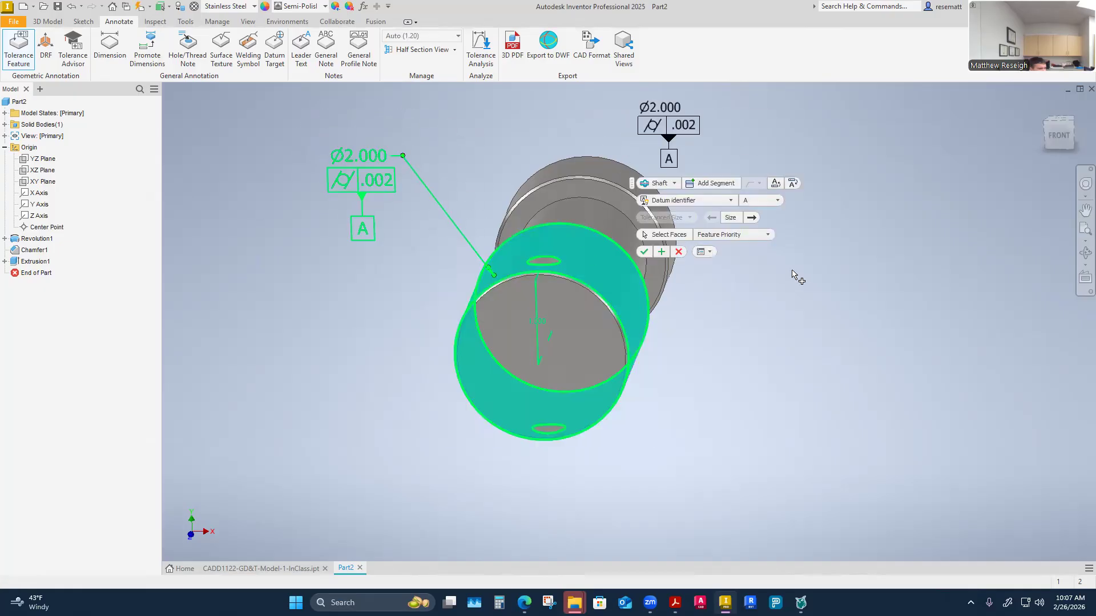
Give the new shaft annotation's diameter a Deviation tolerance with 3.123 precision and an upper deviation of .005.
{"action": "left_click", "coordinate": [672, 128]}
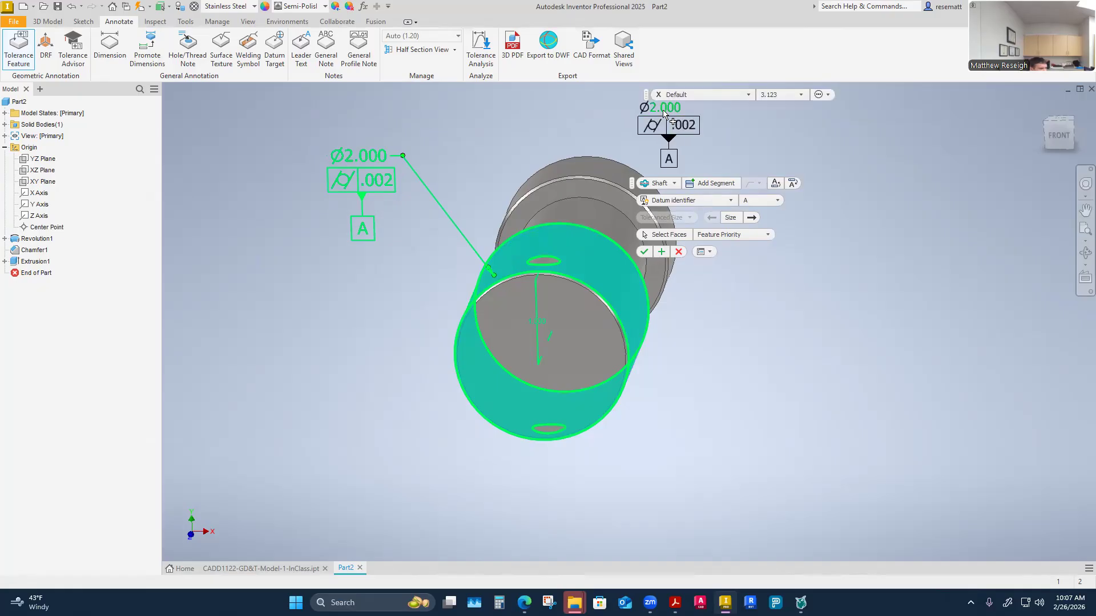
{"action": "left_click", "coordinate": [748, 96]}
{"action": "left_click", "coordinate": [690, 137]}
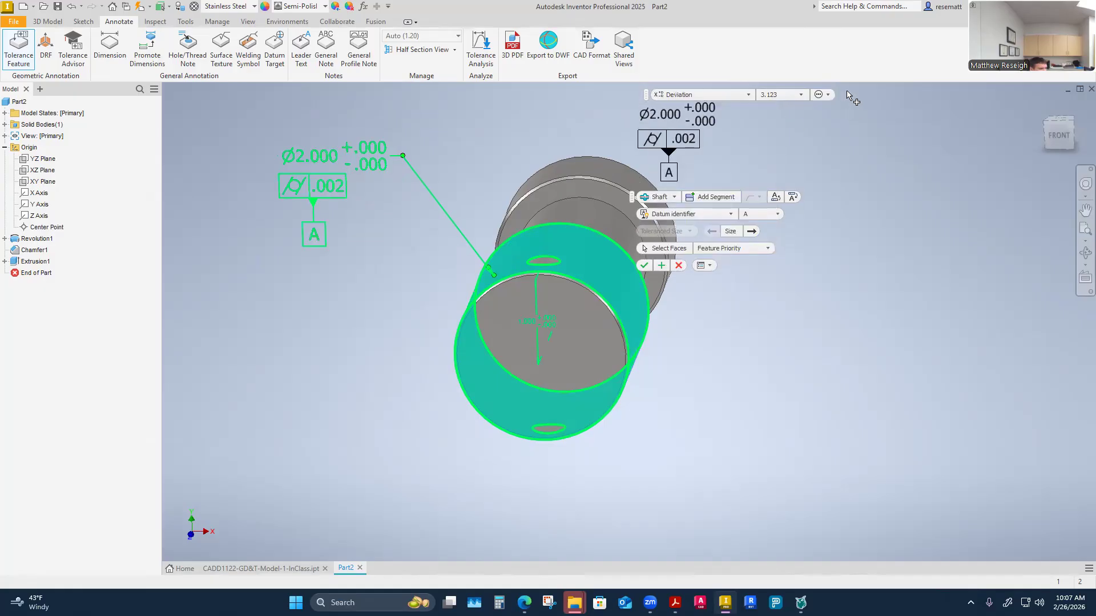
{"action": "left_click", "coordinate": [800, 94]}
{"action": "left_click", "coordinate": [783, 151]}
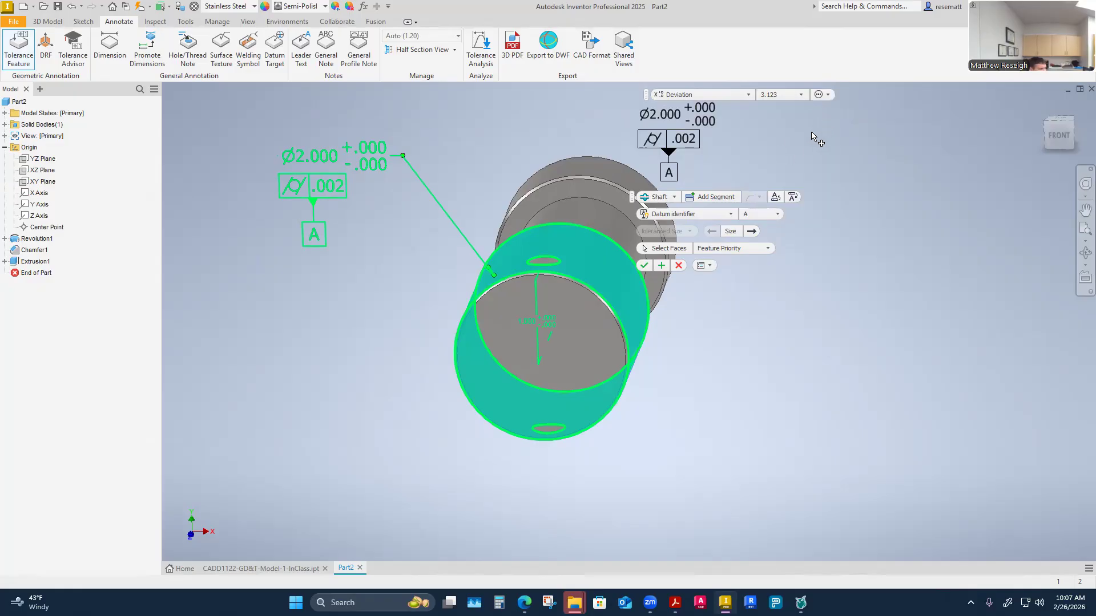
{"action": "left_click", "coordinate": [712, 112]}
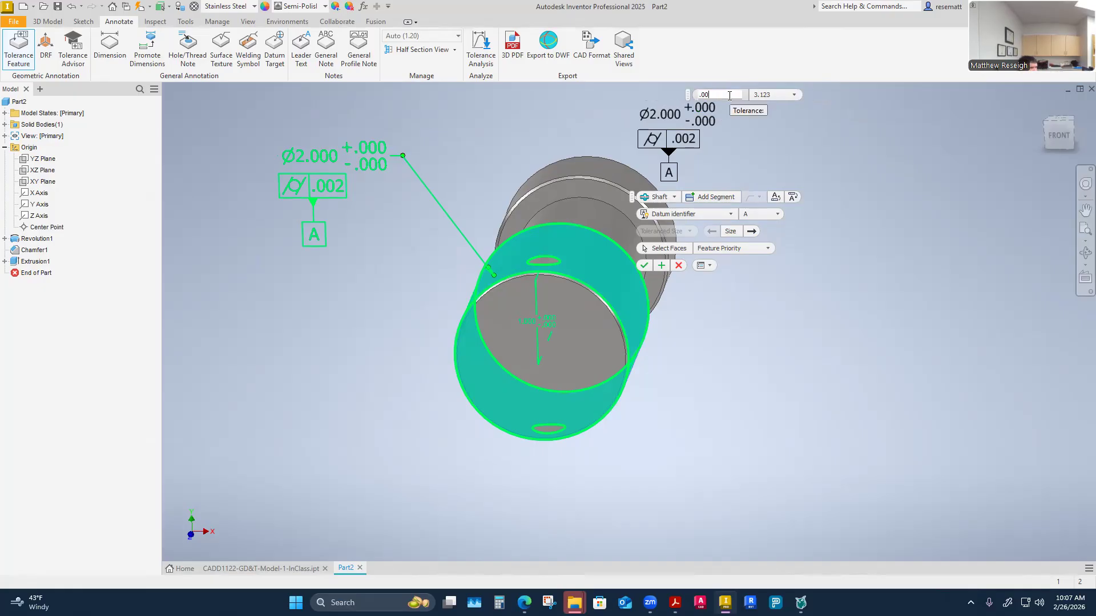
{"action": "type", "text": "5"}
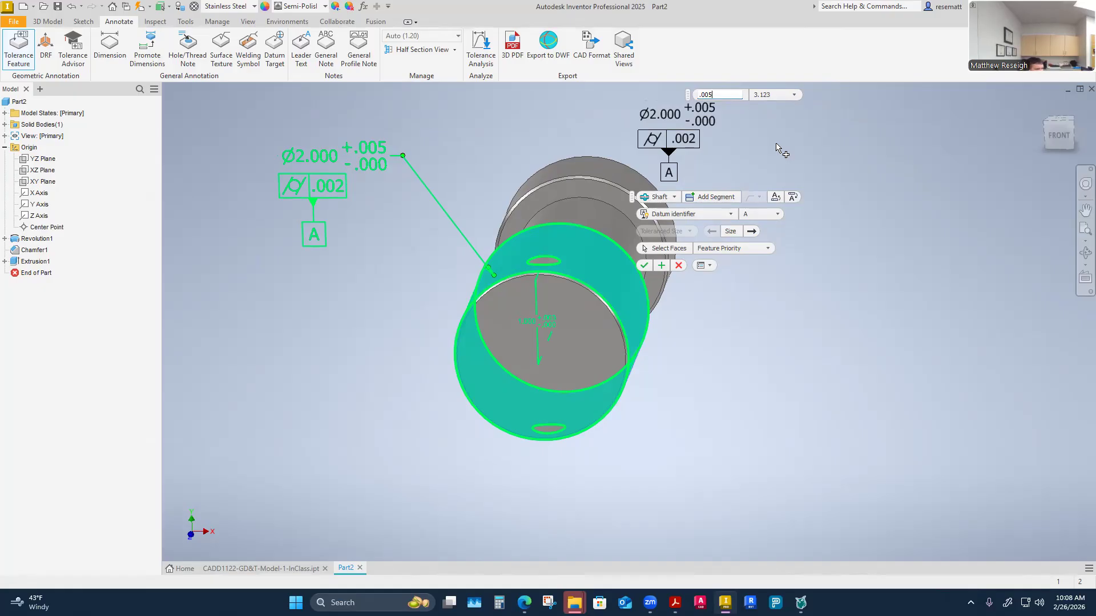
Try Straightness as the shaft's geometric characteristic and set it back to Cylindricity.
{"action": "left_click", "coordinate": [654, 142]}
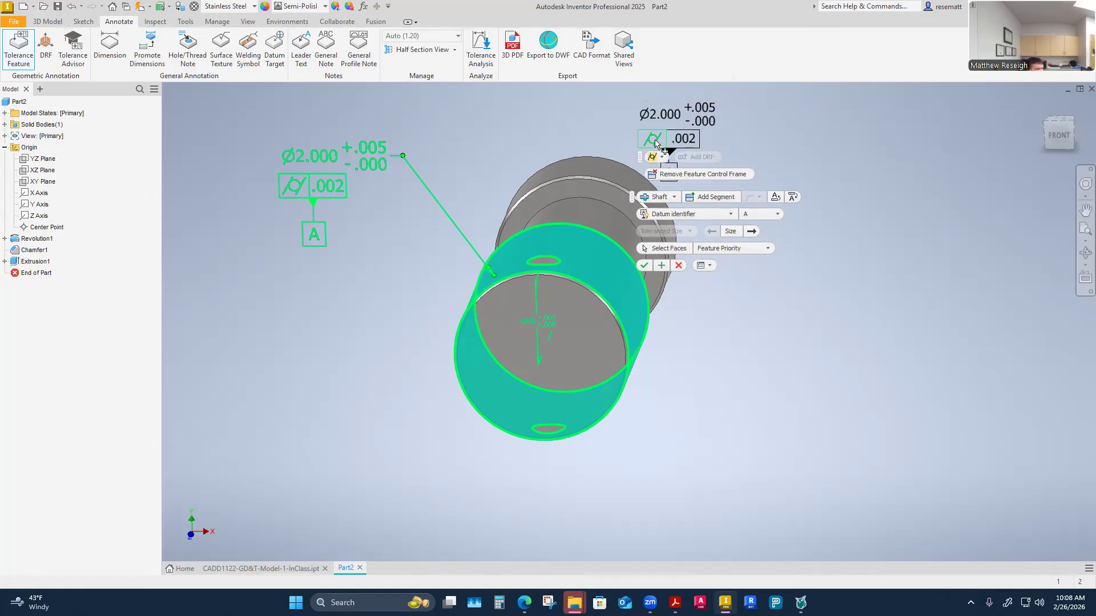
{"action": "left_click", "coordinate": [685, 142]}
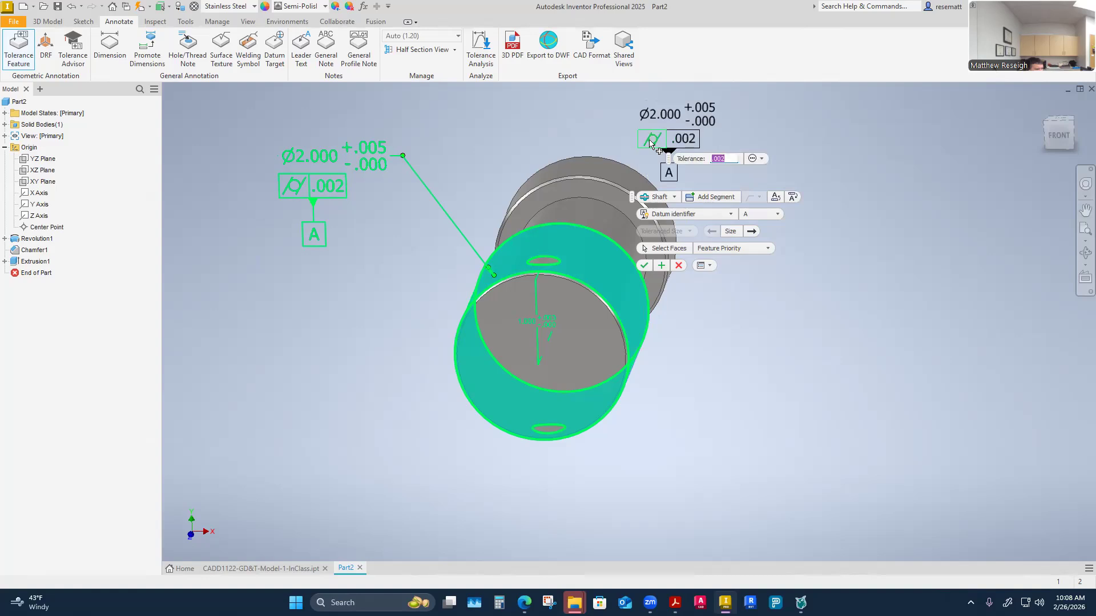
{"action": "left_click", "coordinate": [661, 157]}
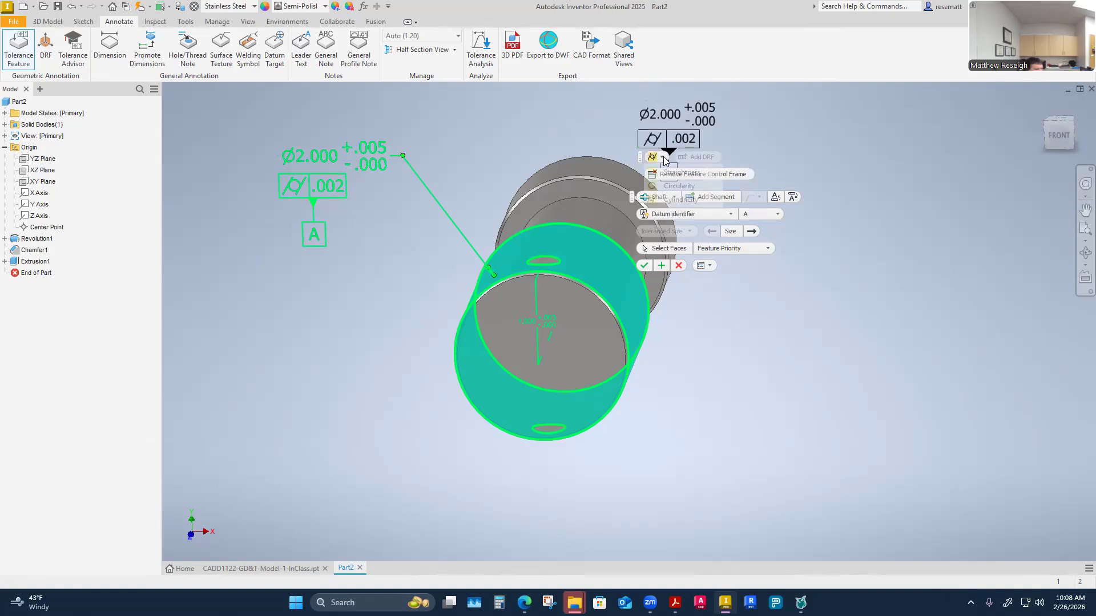
{"action": "left_click", "coordinate": [667, 171]}
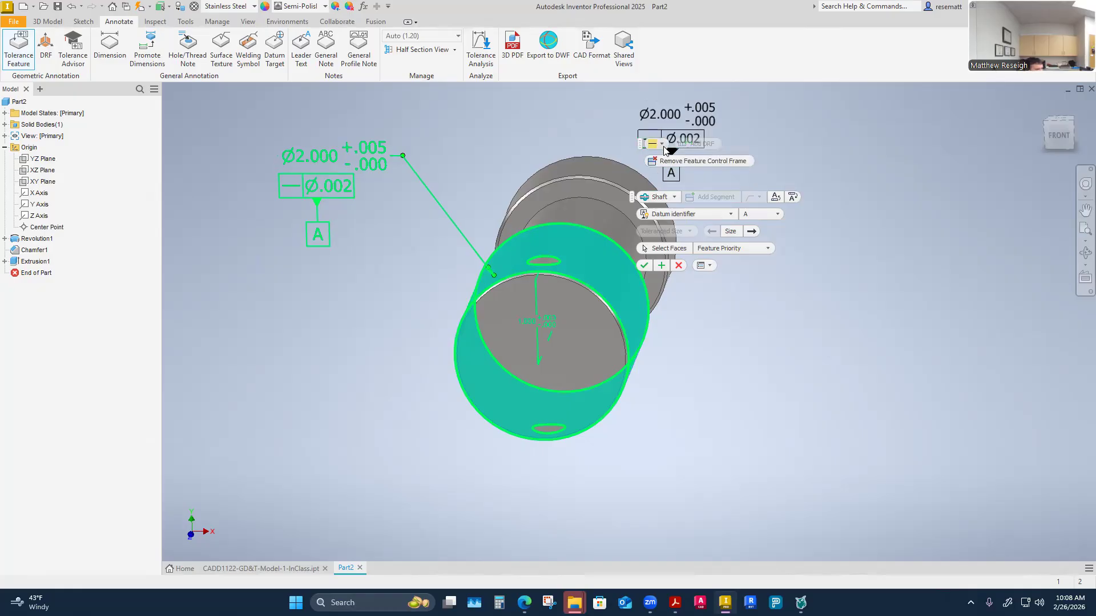
{"action": "left_click", "coordinate": [656, 144]}
{"action": "left_click", "coordinate": [669, 188]}
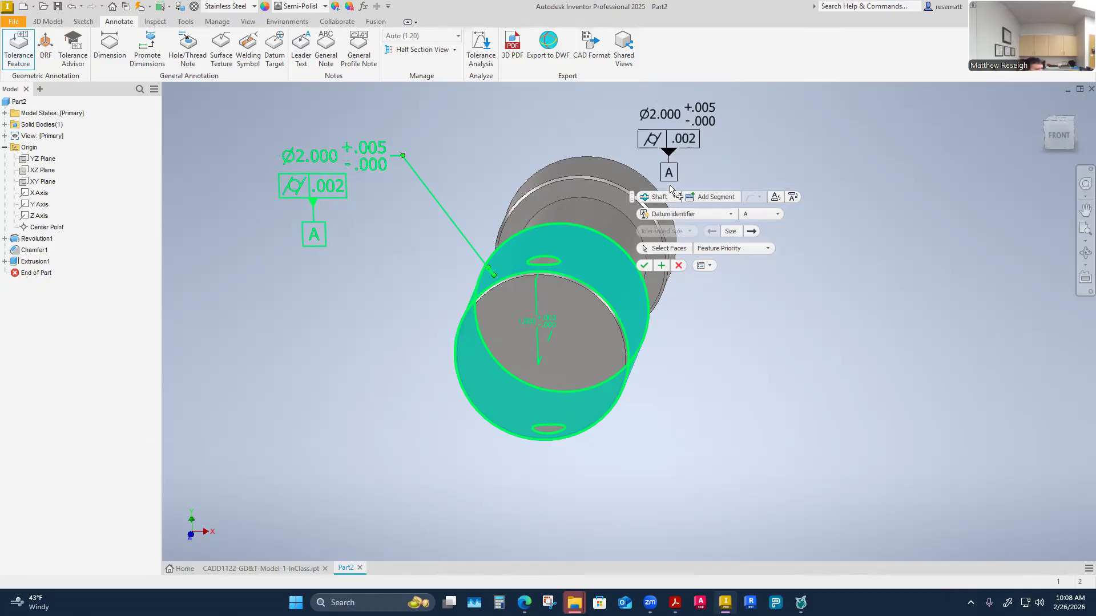
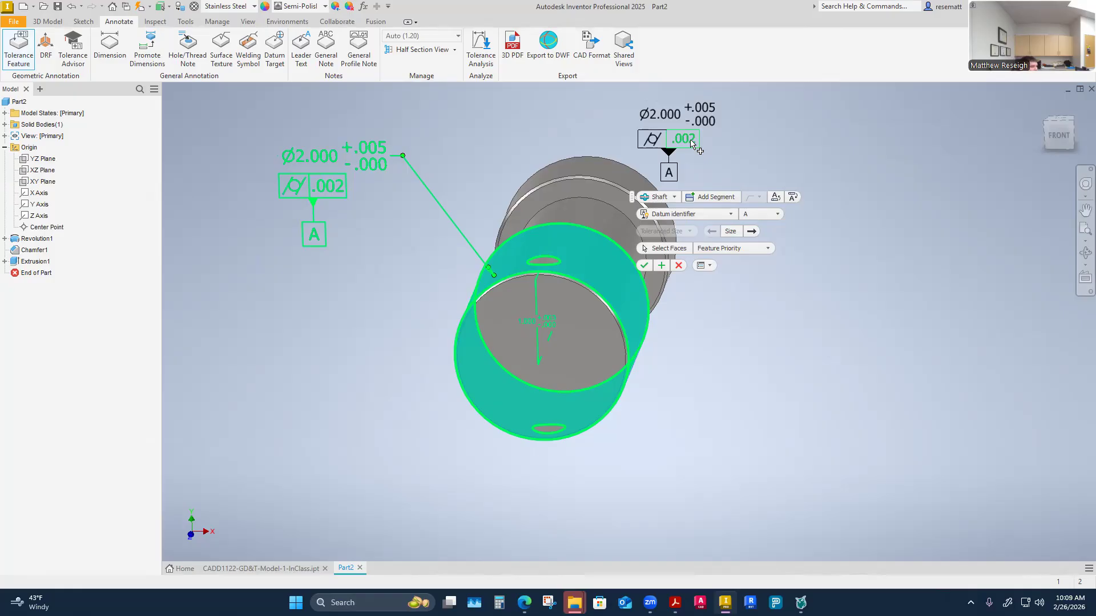
Set the shaft annotation's cylindricity tolerance to .010 and finish the Tolerance Feature.
{"action": "left_click", "coordinate": [691, 140]}
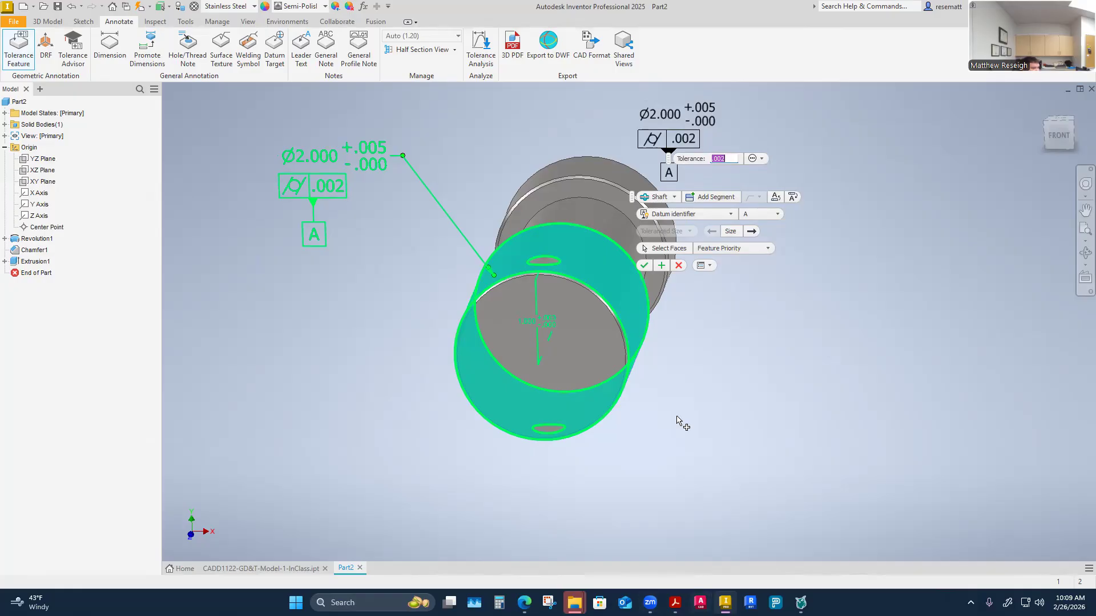
{"action": "left_click", "coordinate": [731, 160]}
{"action": "key", "text": "BackSpace"}
{"action": "key", "text": "BackSpace"}
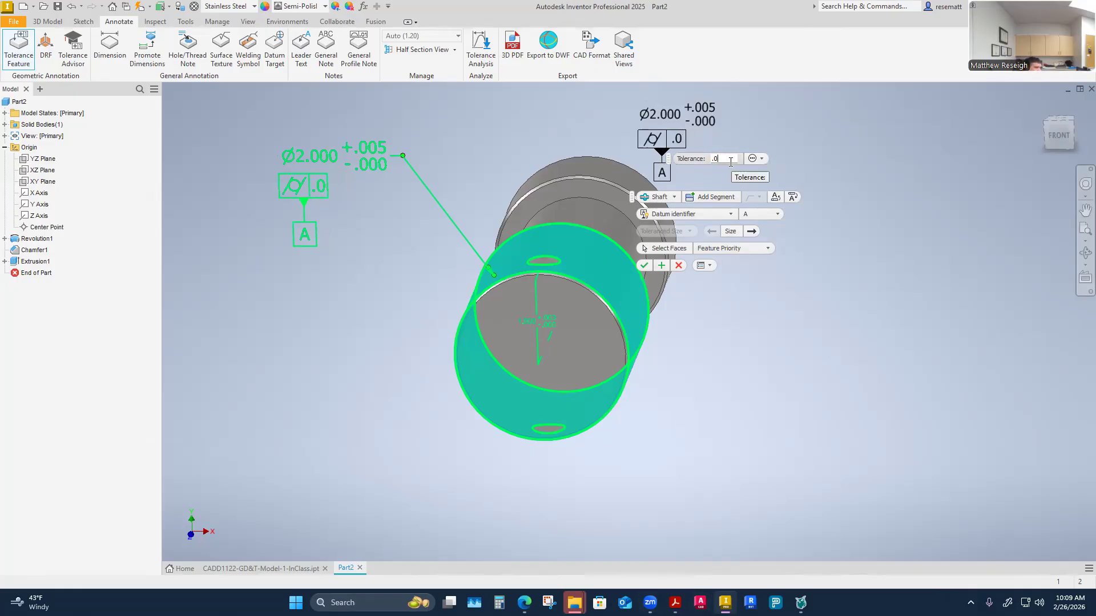
{"action": "type", "text": "10"}
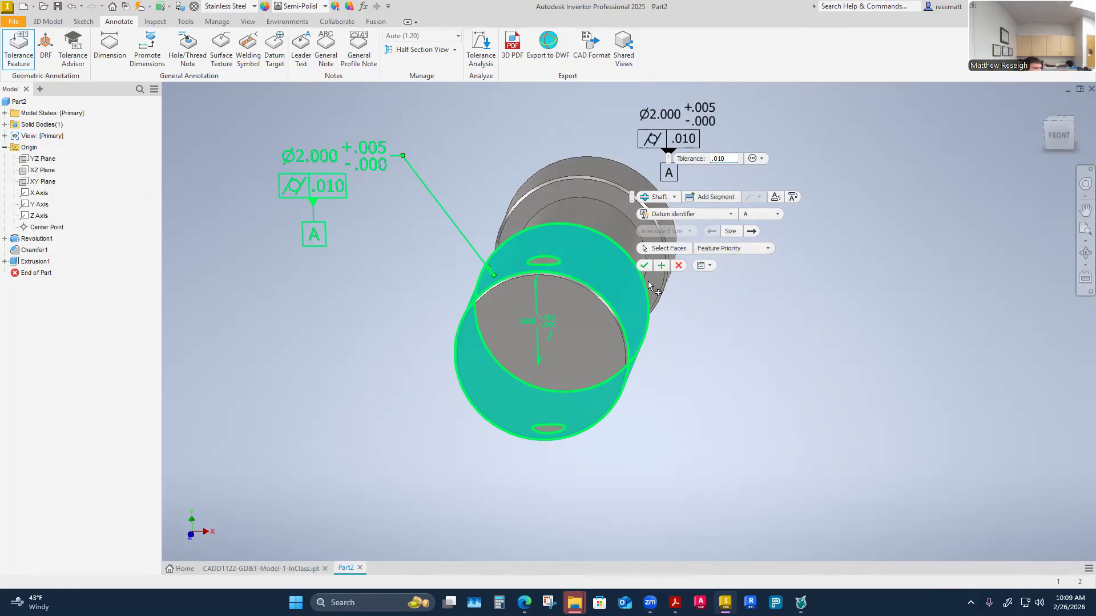
{"action": "left_click", "coordinate": [643, 266]}
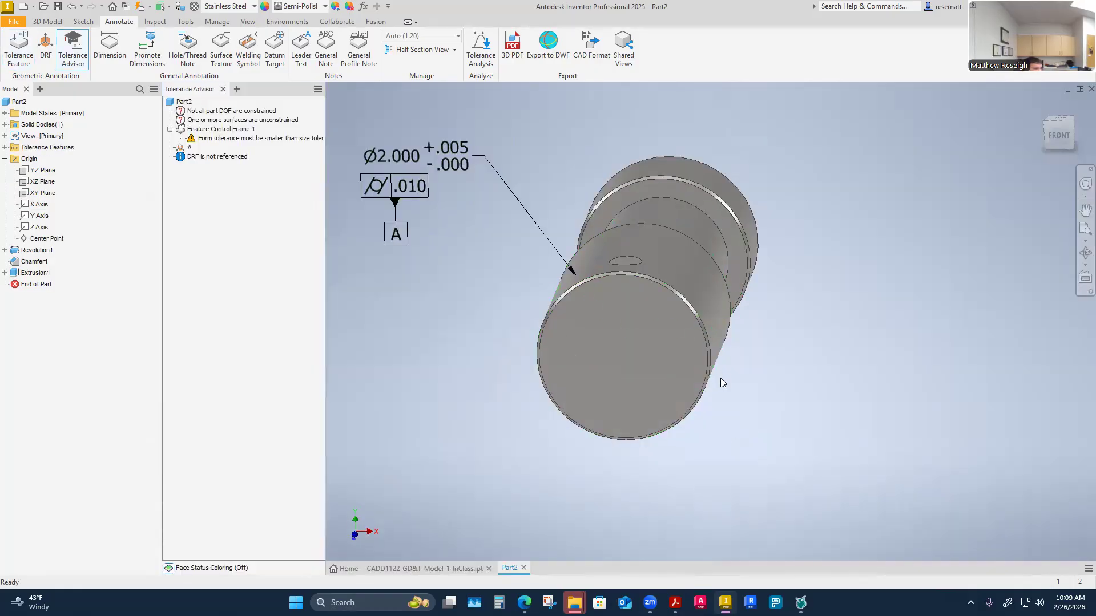
Move the 2.000 diameter annotation down closer to the large-diameter cylinder.
{"action": "scroll", "coordinate": [722, 379], "scroll_direction": "down", "scroll_amount": 3}
{"action": "scroll", "coordinate": [732, 383], "scroll_direction": "up", "scroll_amount": 3}
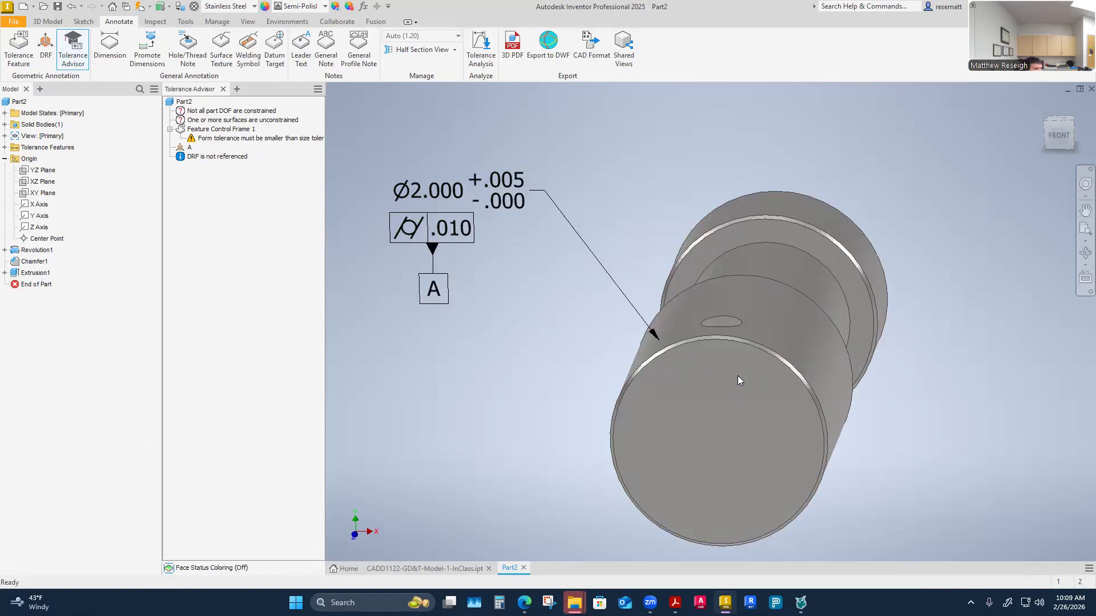
{"action": "left_click", "coordinate": [545, 191]}
{"action": "left_click_drag", "start_coordinate": [545, 191], "coordinate": [593, 274]}
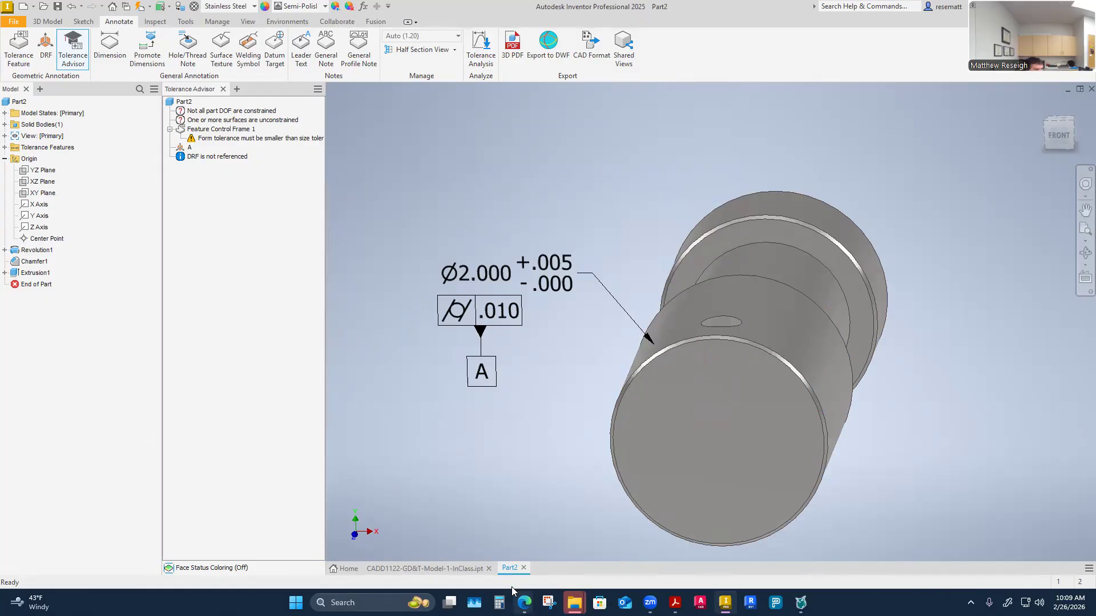
Start opening an existing file and browse the Lexar (D:) drive to the ISU CADD folder's 02.1.1-CADD1122 Lab subfolder.
{"action": "left_click", "coordinate": [347, 569]}
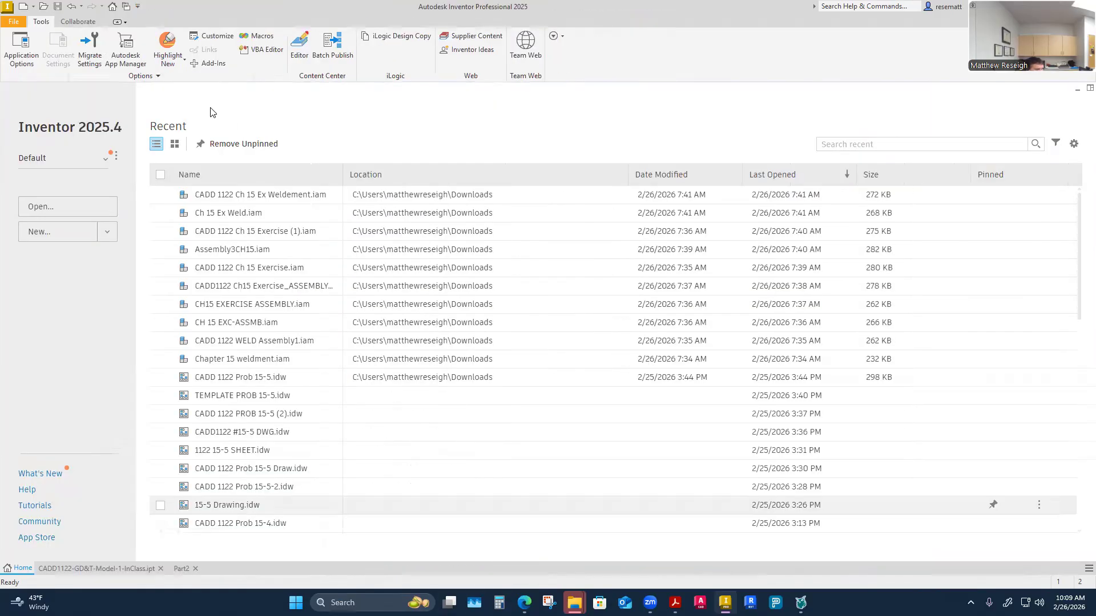
{"action": "left_click", "coordinate": [77, 208]}
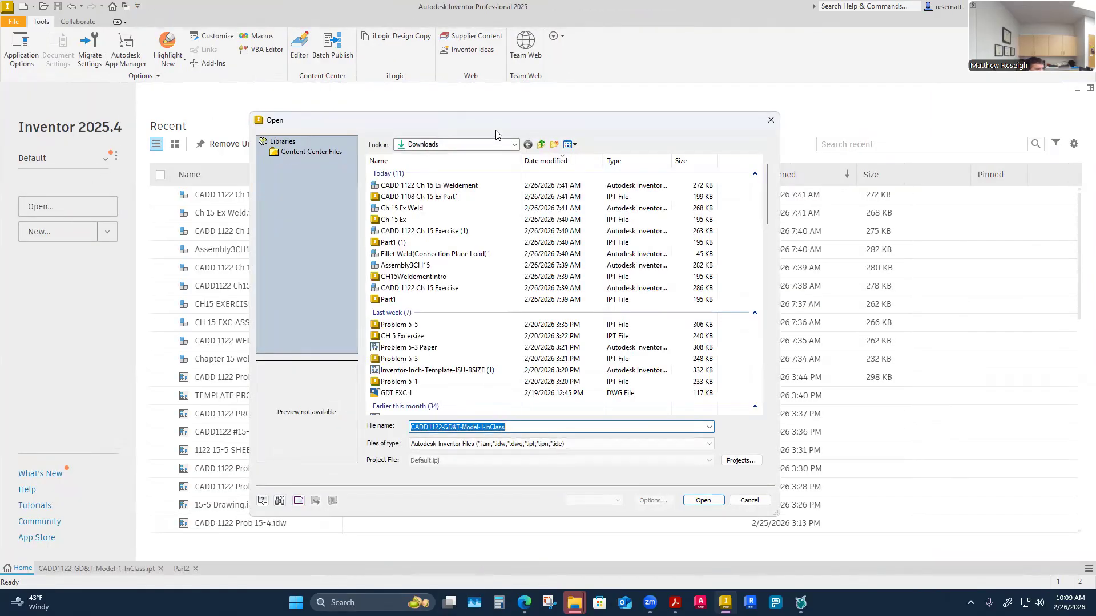
{"action": "left_click", "coordinate": [541, 145]}
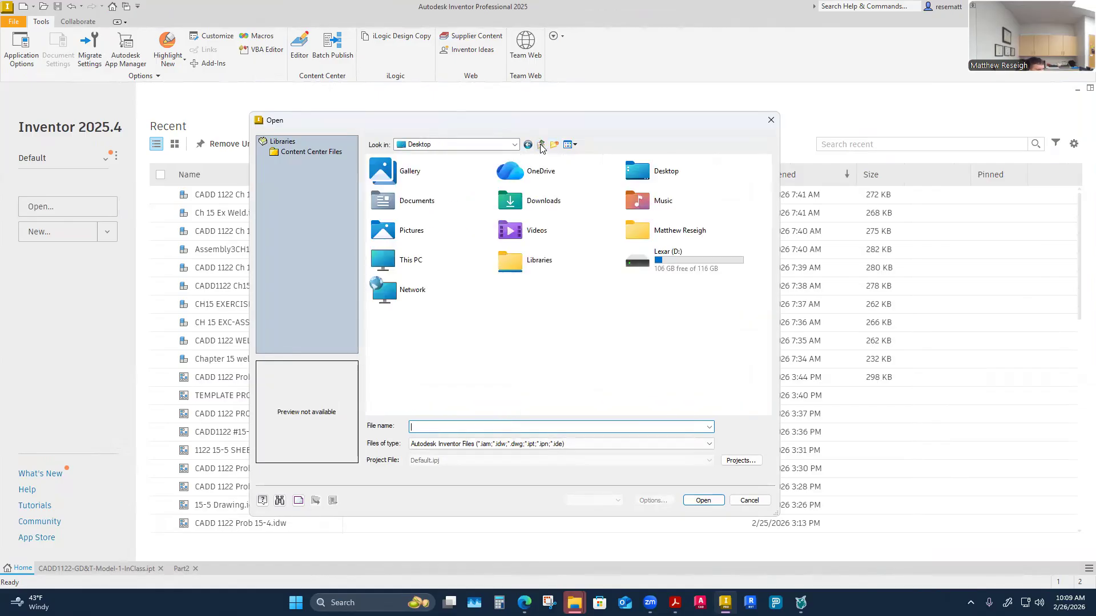
{"action": "double_click", "coordinate": [685, 263]}
{"action": "double_click", "coordinate": [399, 207]}
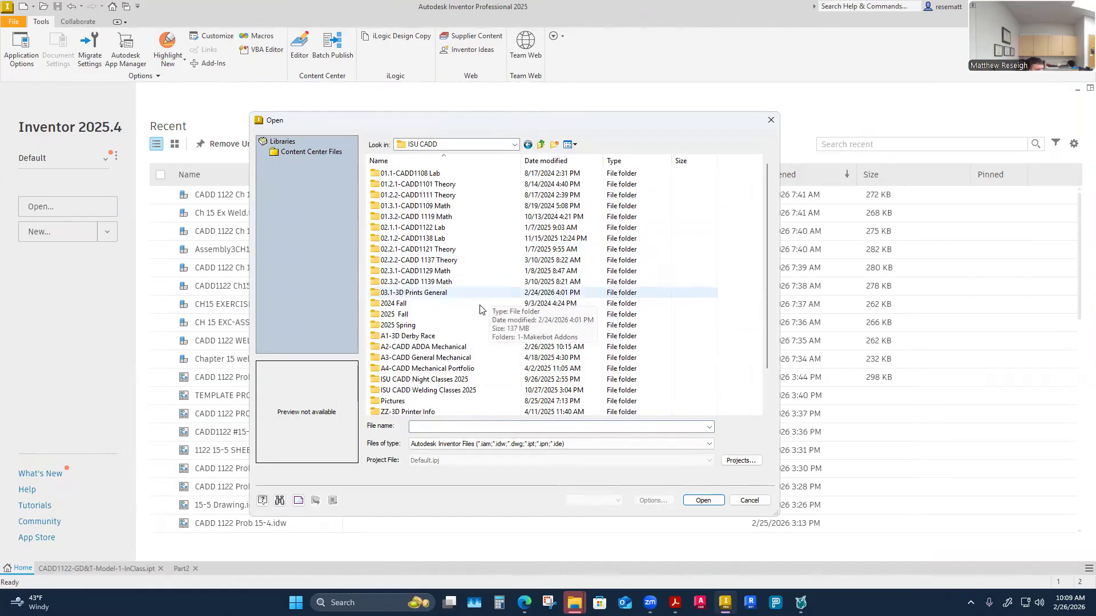
{"action": "double_click", "coordinate": [436, 229]}
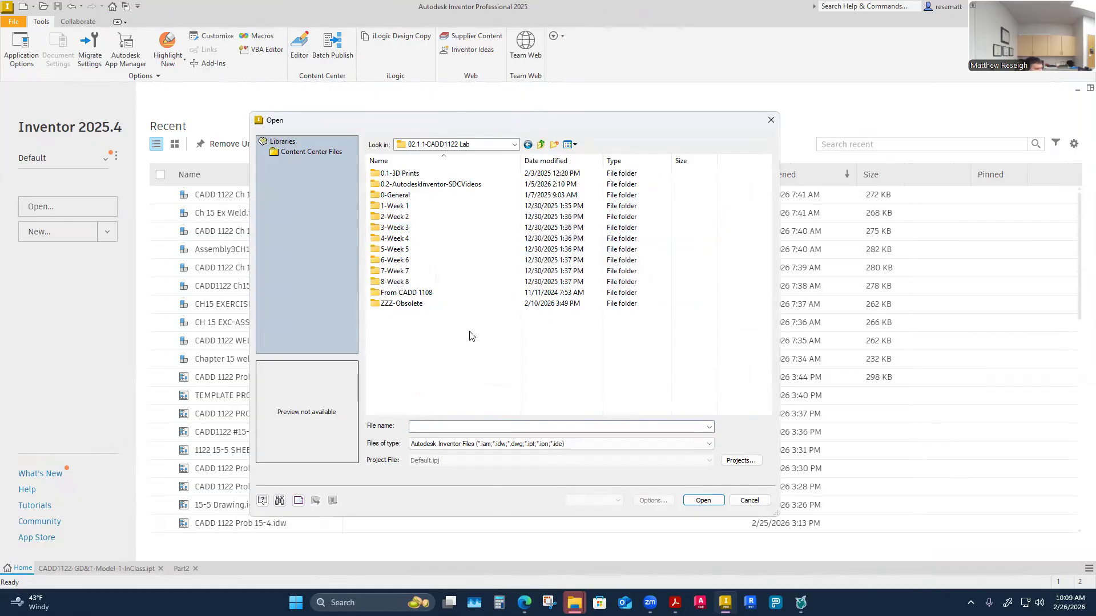
Switch to the browser and compare the GD&T Model 2 PDF drawing with the assignment page's drawing and completed annotated model.
{"action": "mouse_move", "coordinate": [565, 603]}
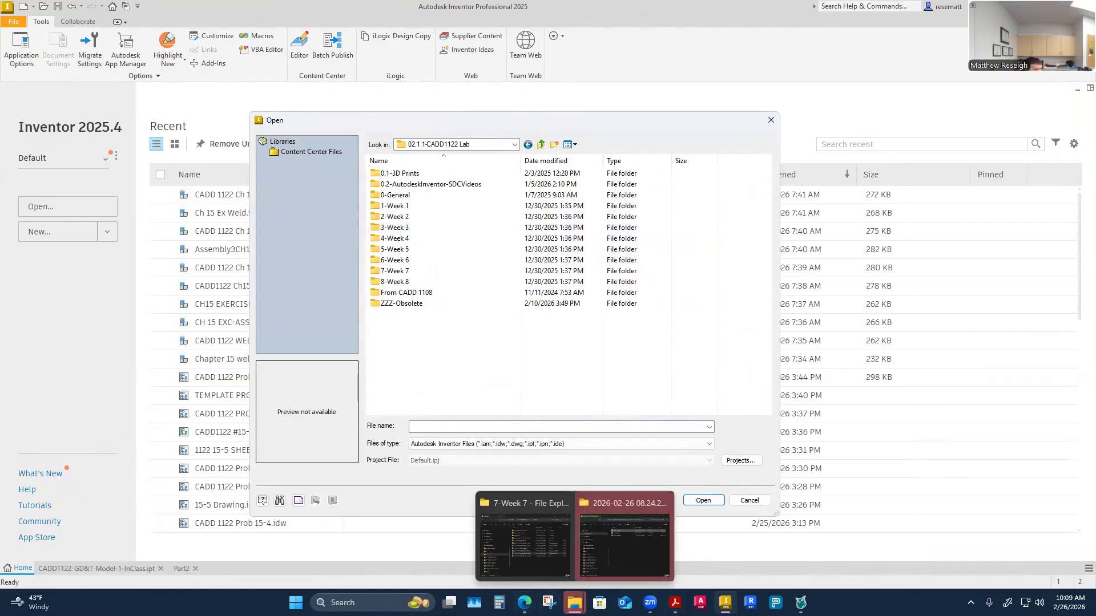
{"action": "mouse_move", "coordinate": [524, 603]}
{"action": "left_click", "coordinate": [679, 555]}
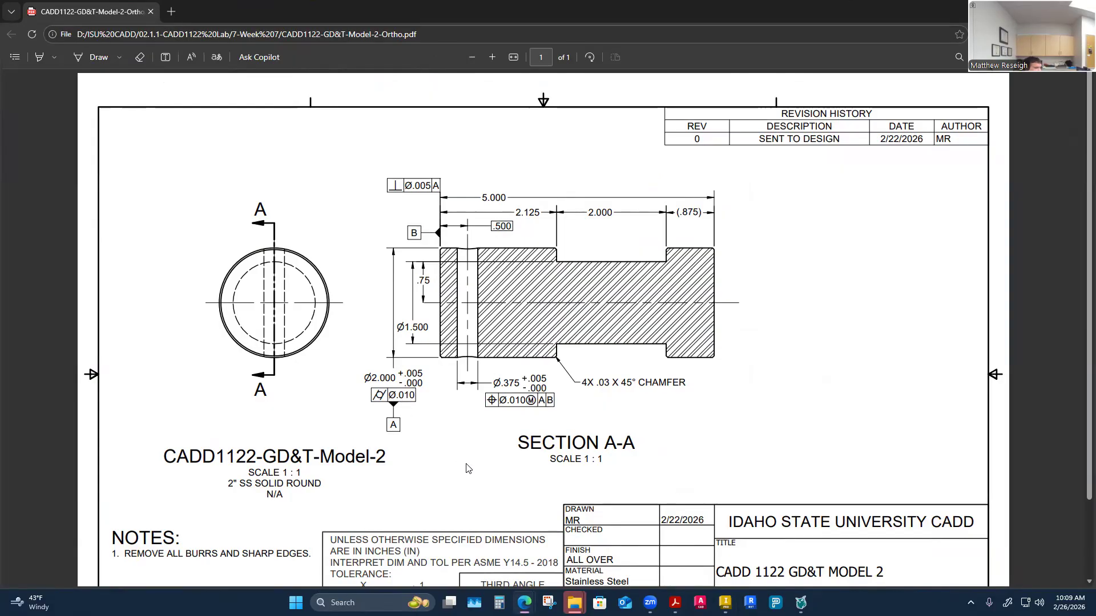
{"action": "mouse_move", "coordinate": [524, 604]}
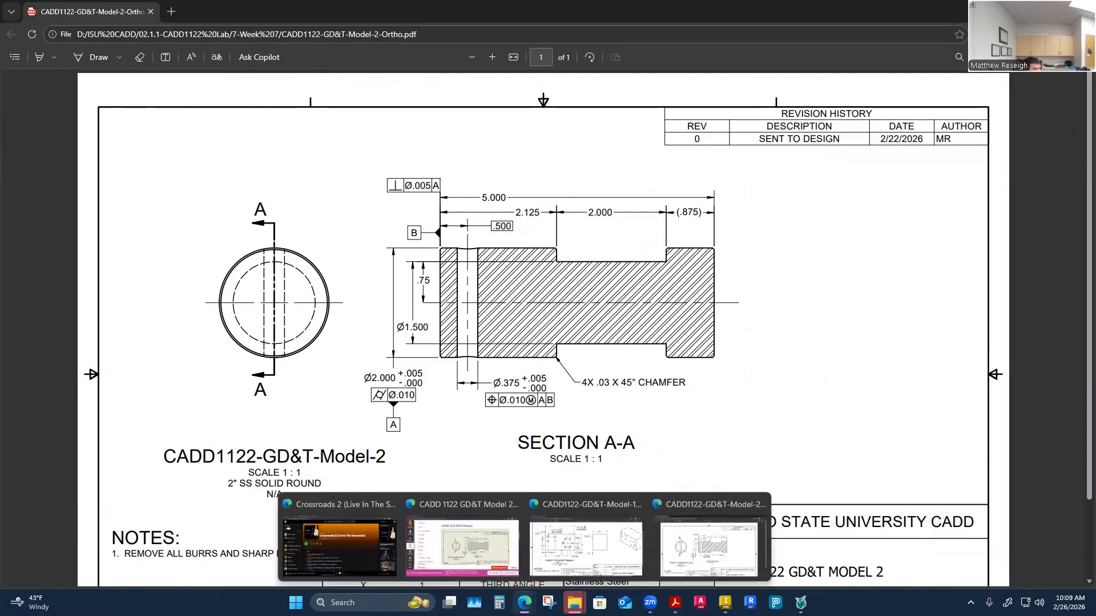
{"action": "left_click", "coordinate": [489, 564]}
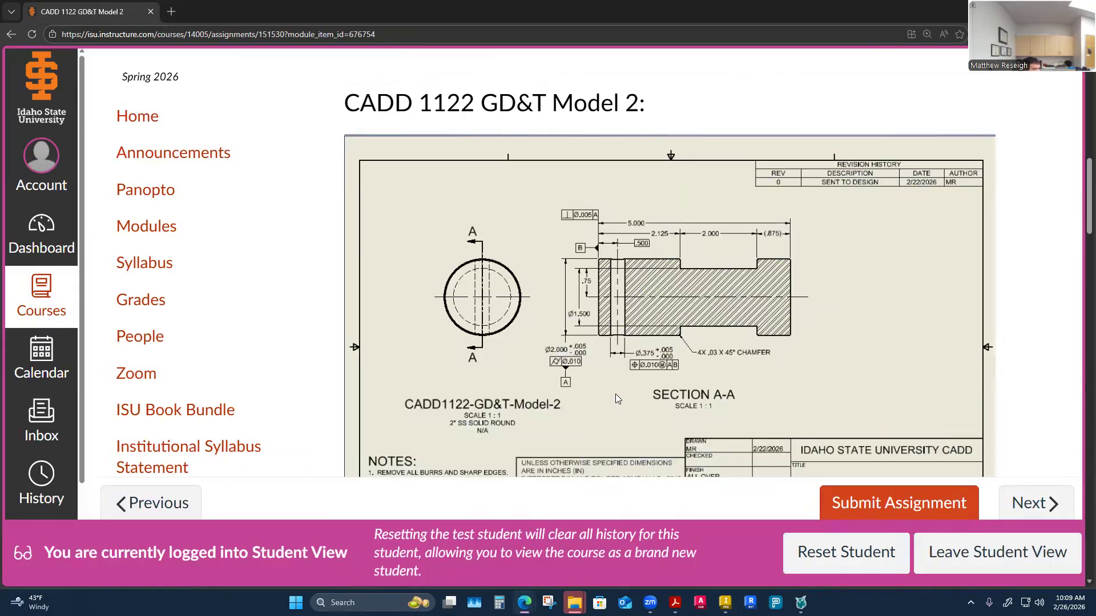
{"action": "scroll", "coordinate": [616, 393], "scroll_direction": "down", "scroll_amount": 8}
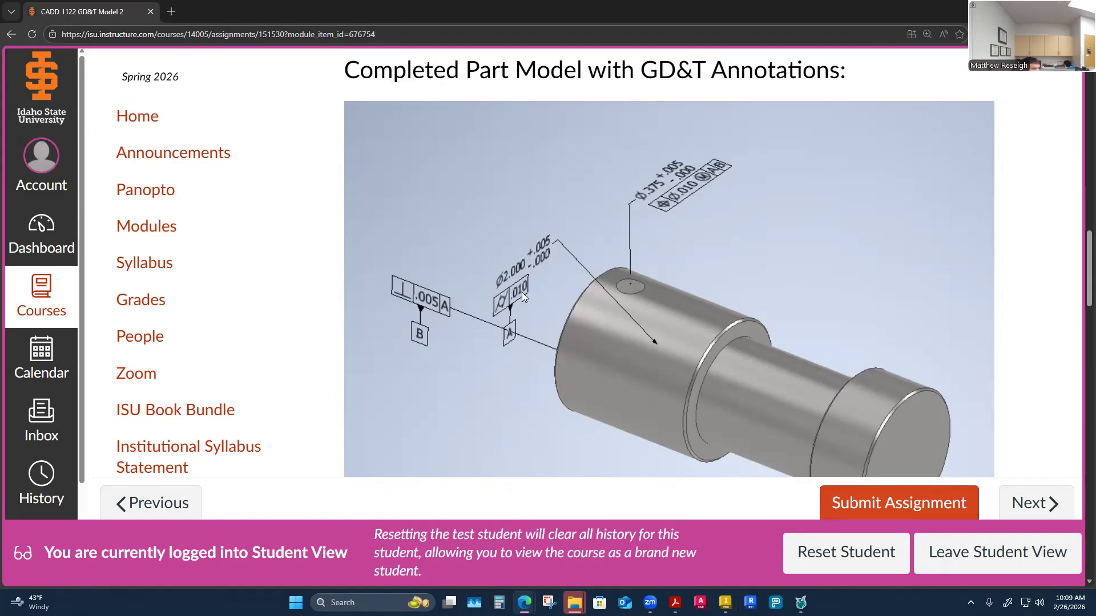
{"action": "scroll", "coordinate": [507, 317], "scroll_direction": "up", "scroll_amount": 7}
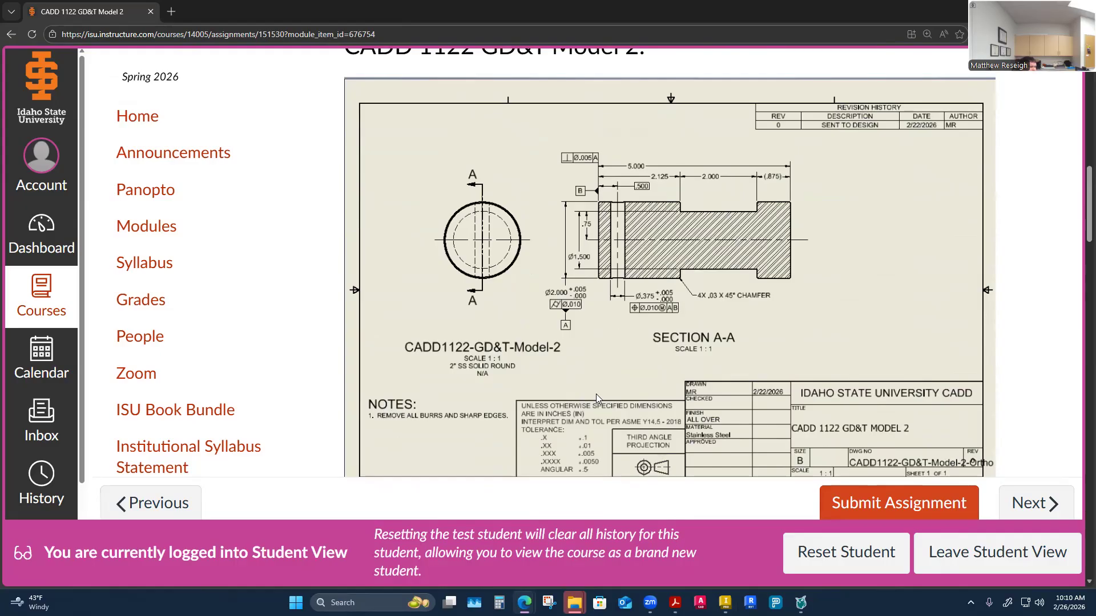
{"action": "mouse_move", "coordinate": [725, 602]}
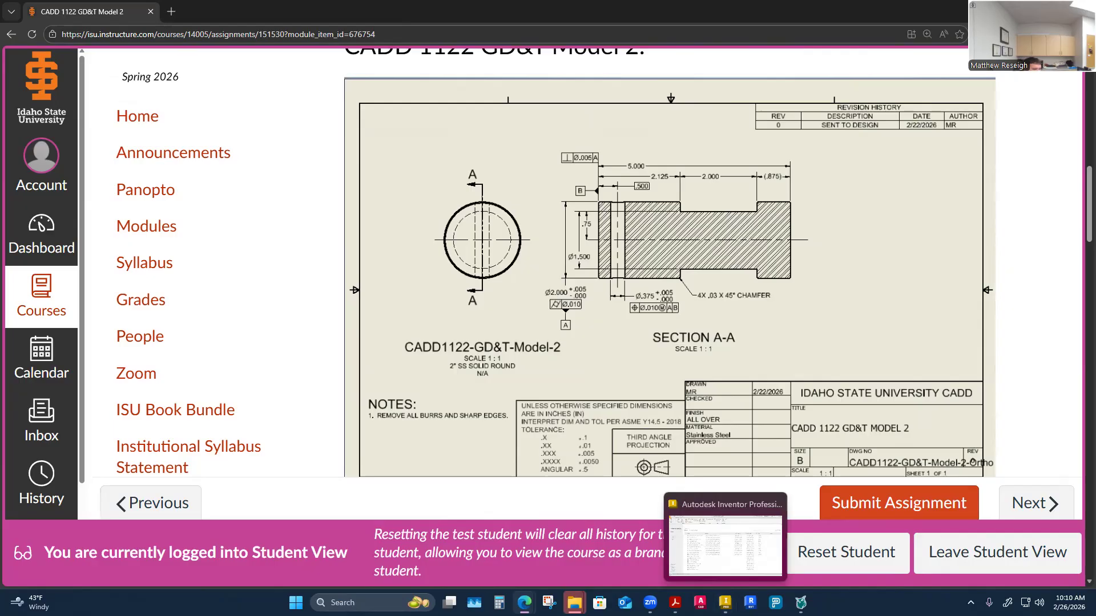
{"action": "mouse_move", "coordinate": [524, 603]}
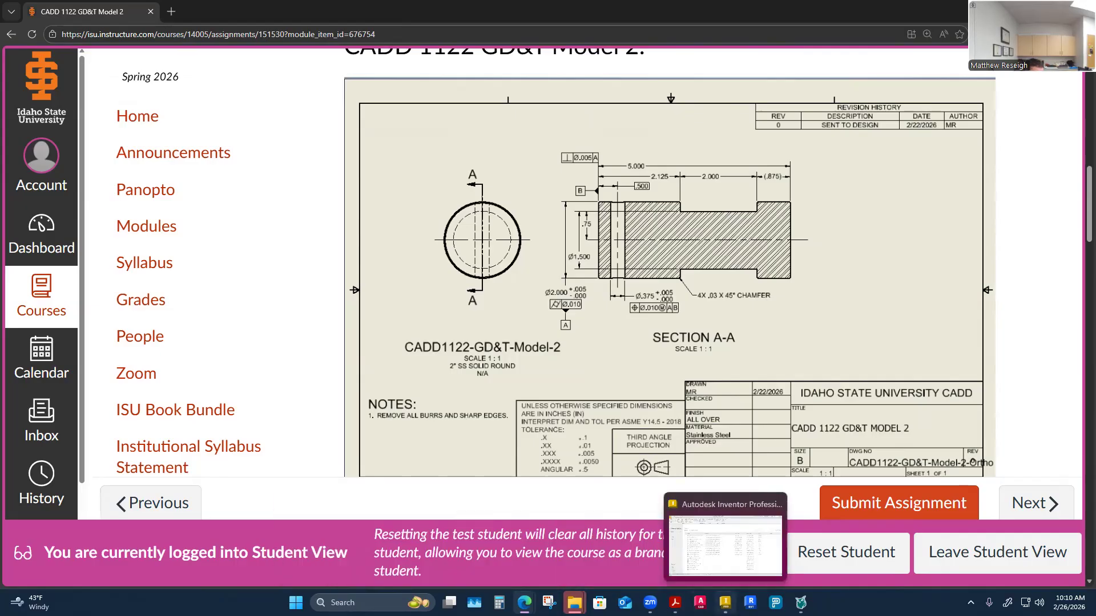
Return to Inventor and open the CADD1122_Week5-Ex-4 part from the 7-Week 7 folder's GD&T Problems from 2025 subfolder.
{"action": "left_click", "coordinate": [725, 545]}
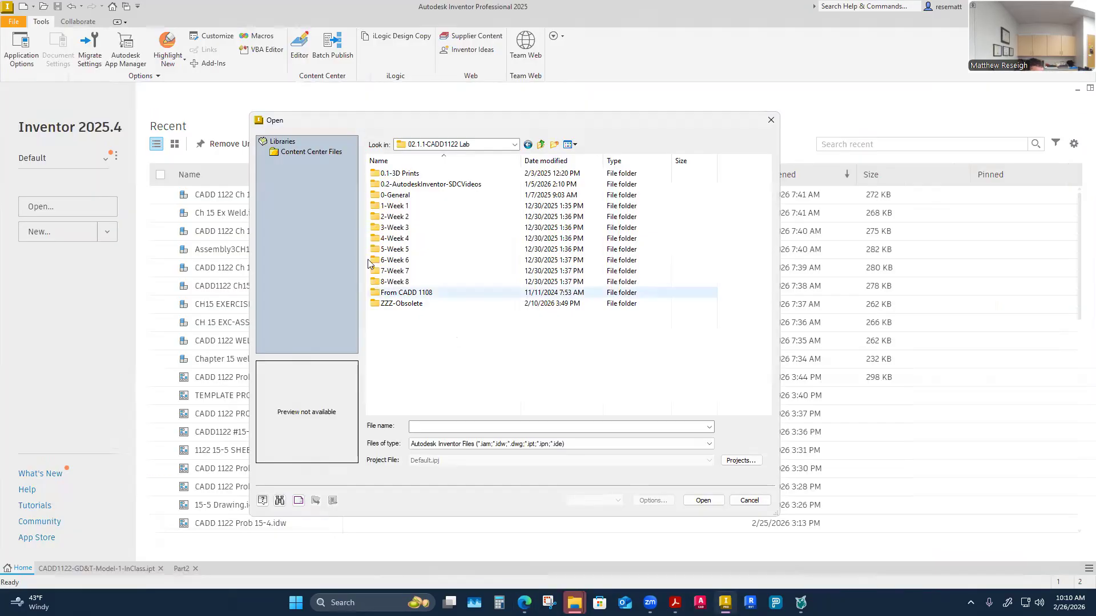
{"action": "double_click", "coordinate": [410, 272]}
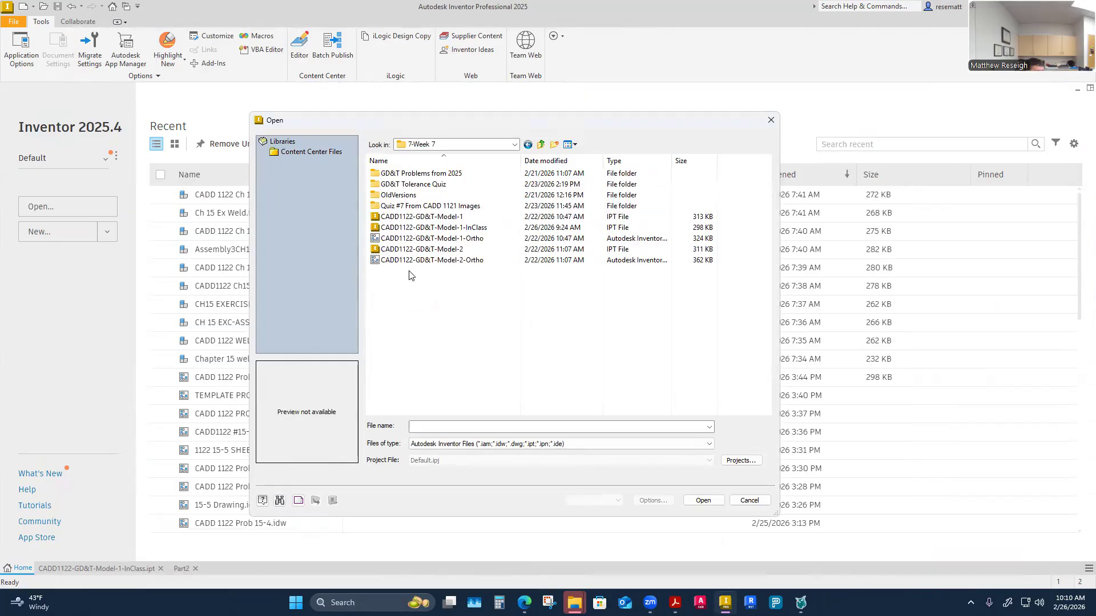
{"action": "double_click", "coordinate": [420, 174]}
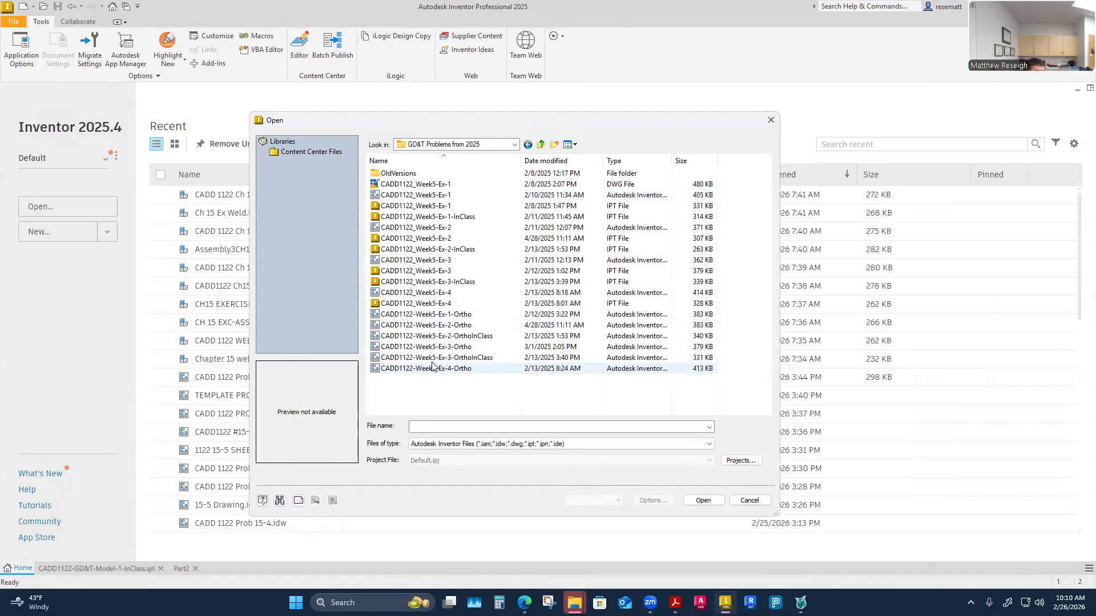
{"action": "left_click", "coordinate": [432, 306]}
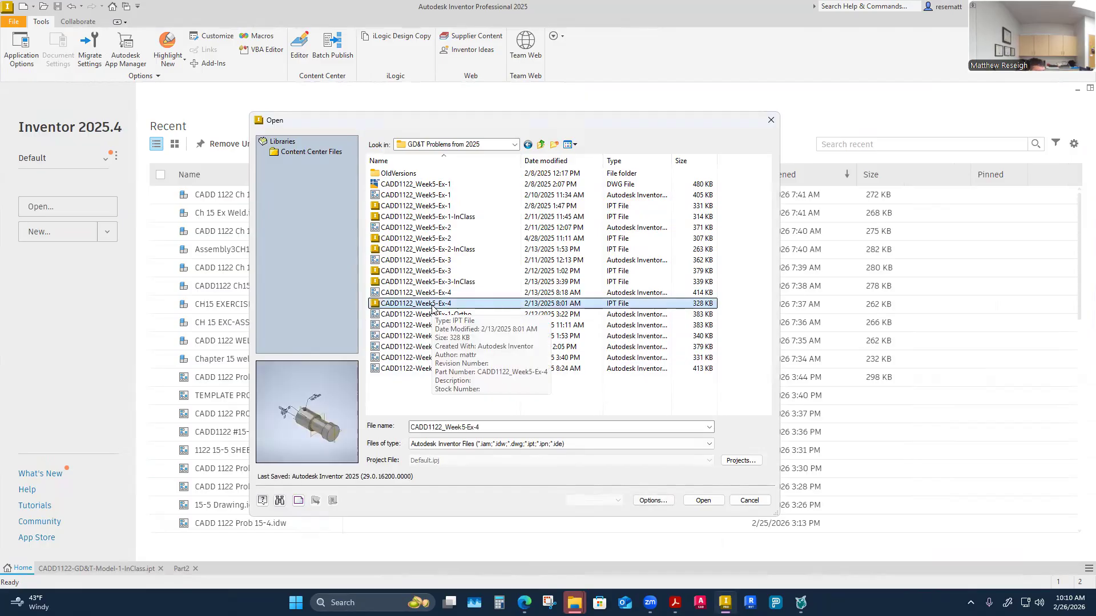
{"action": "left_click", "coordinate": [710, 501]}
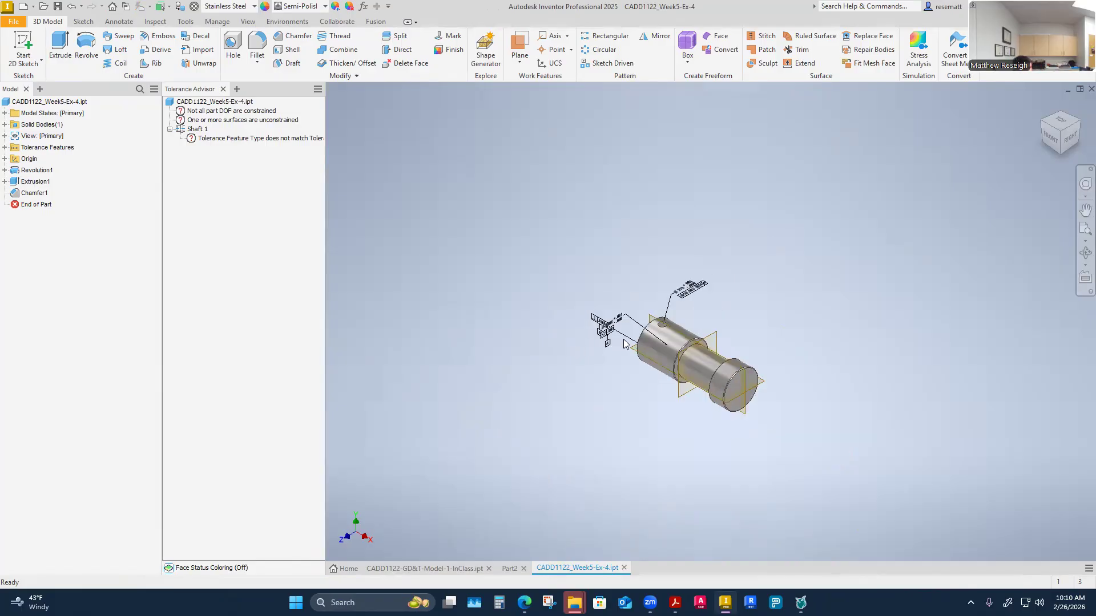
Examine the size, cylindricity, perpendicularity and position annotations on the CADD1122_Week5-Ex-4 reference part.
{"action": "scroll", "coordinate": [573, 349], "scroll_direction": "up", "scroll_amount": 5}
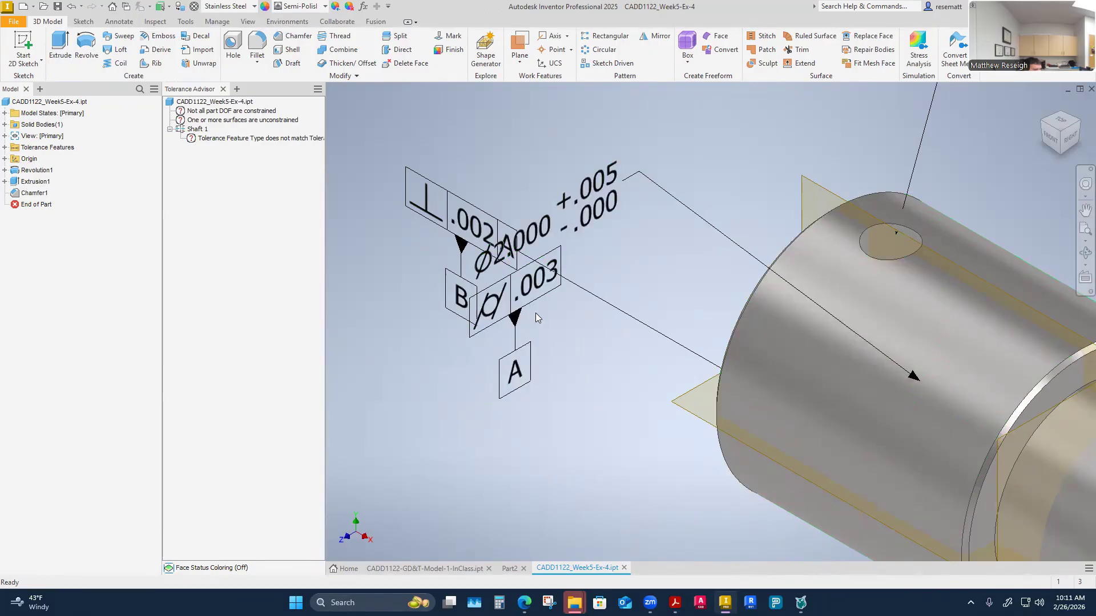
{"action": "scroll", "coordinate": [538, 336], "scroll_direction": "up", "scroll_amount": 3}
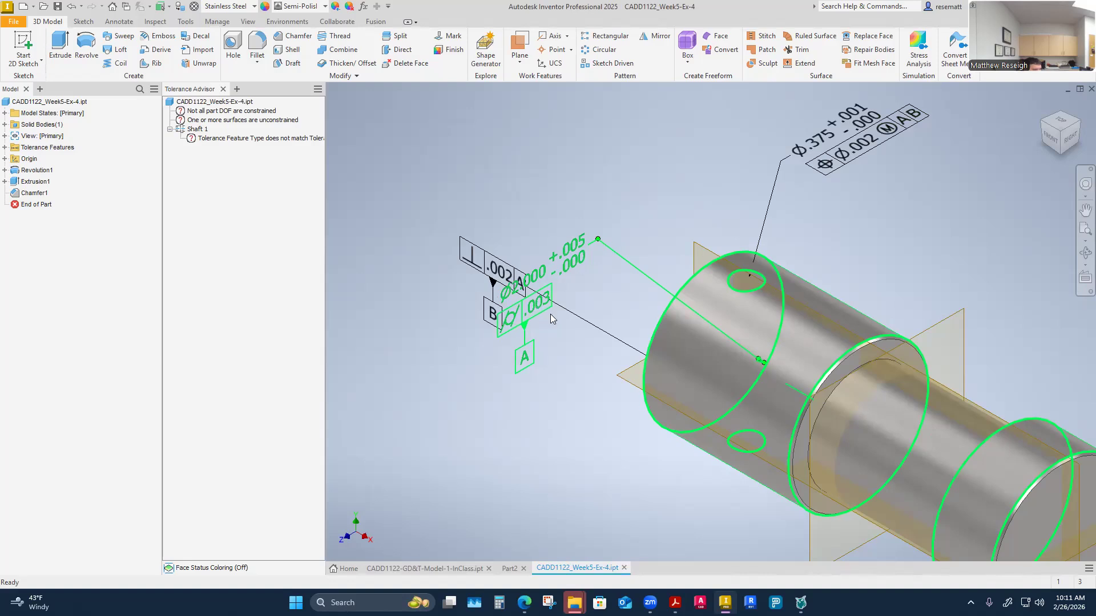
{"action": "scroll", "coordinate": [547, 361], "scroll_direction": "up", "scroll_amount": 2}
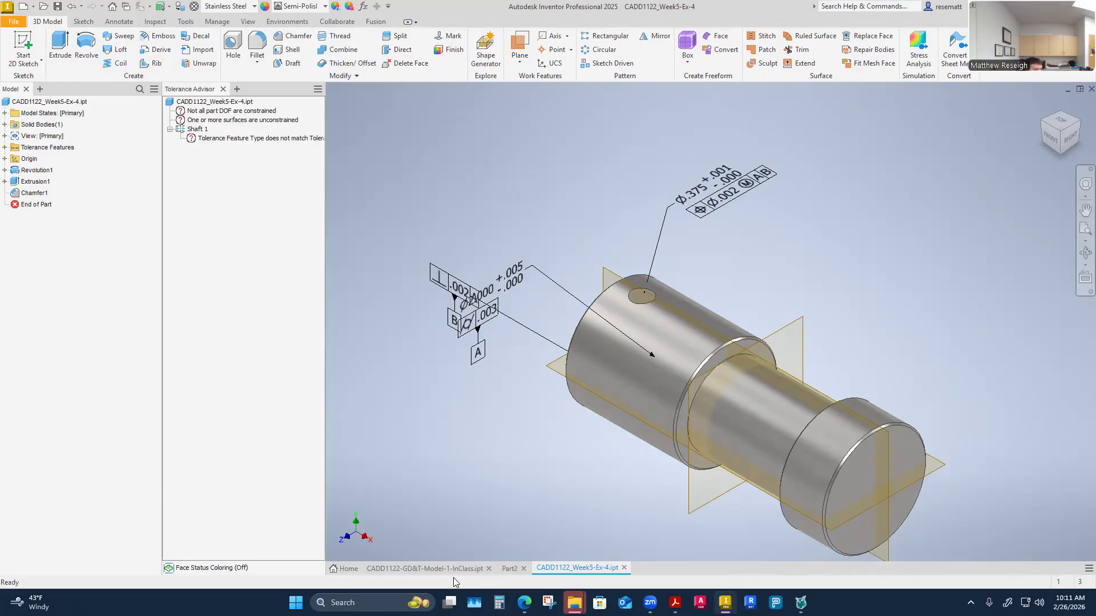
{"action": "left_click", "coordinate": [425, 569]}
{"action": "left_click", "coordinate": [583, 569]}
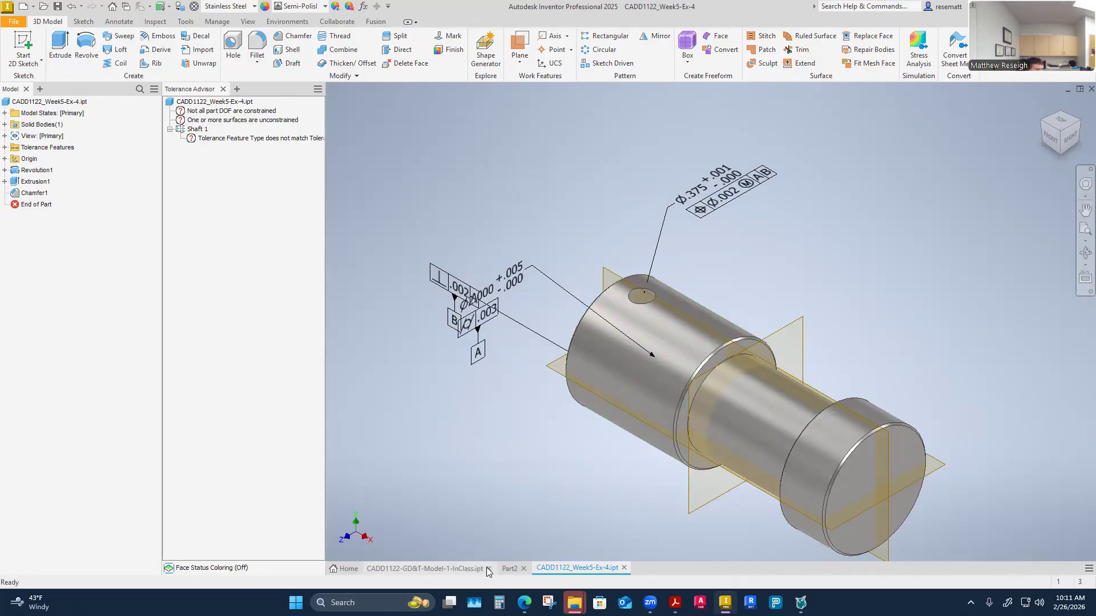
In Part2, add a planar surface Tolerance Feature to the drilled cylinder's end face with .010 perpendicularity to A and datum identifier B.
{"action": "left_click", "coordinate": [508, 569]}
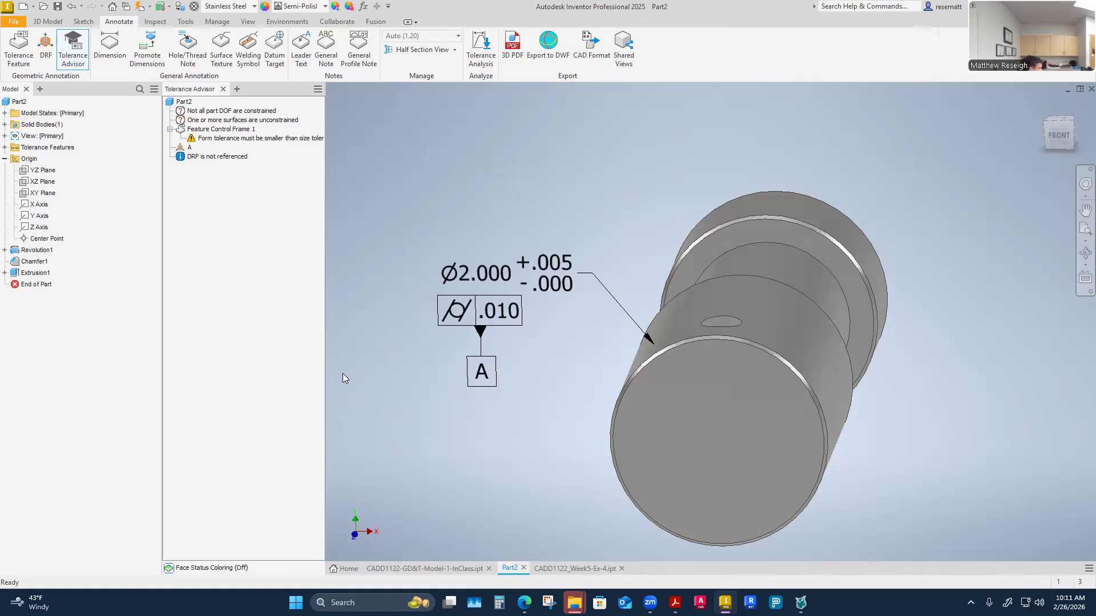
{"action": "key", "text": "F6"}
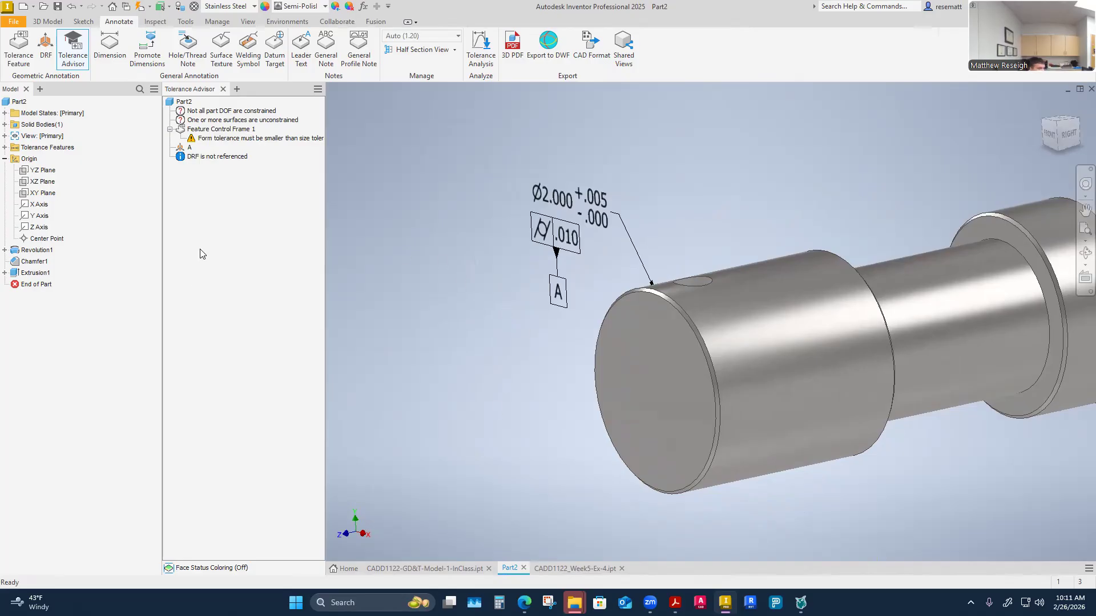
{"action": "left_click", "coordinate": [18, 48]}
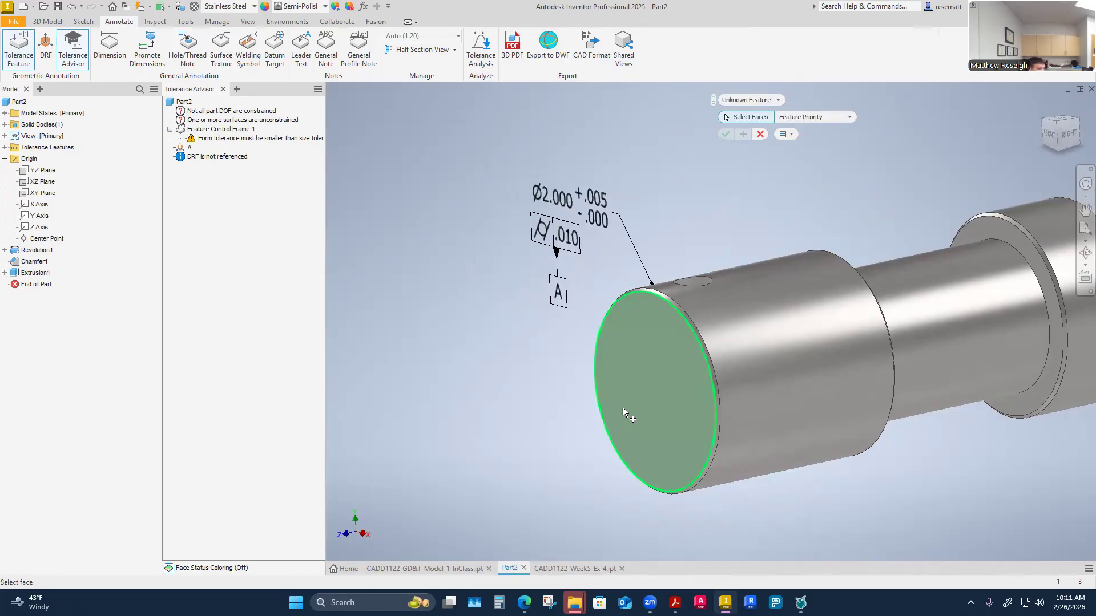
{"action": "left_click", "coordinate": [635, 397]}
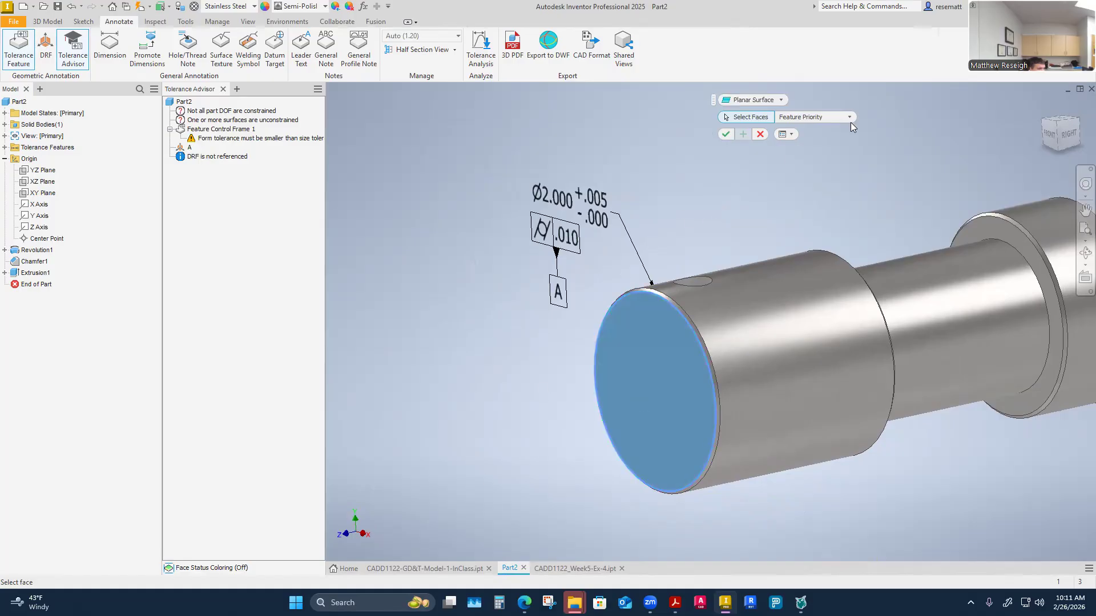
{"action": "left_click", "coordinate": [726, 135]}
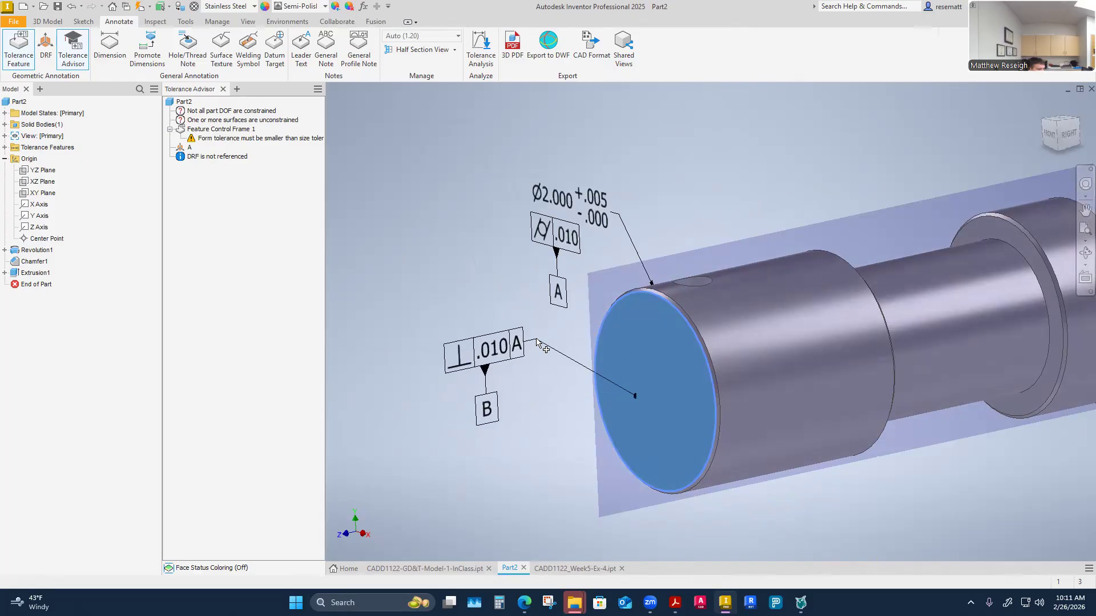
{"action": "left_click", "coordinate": [537, 342]}
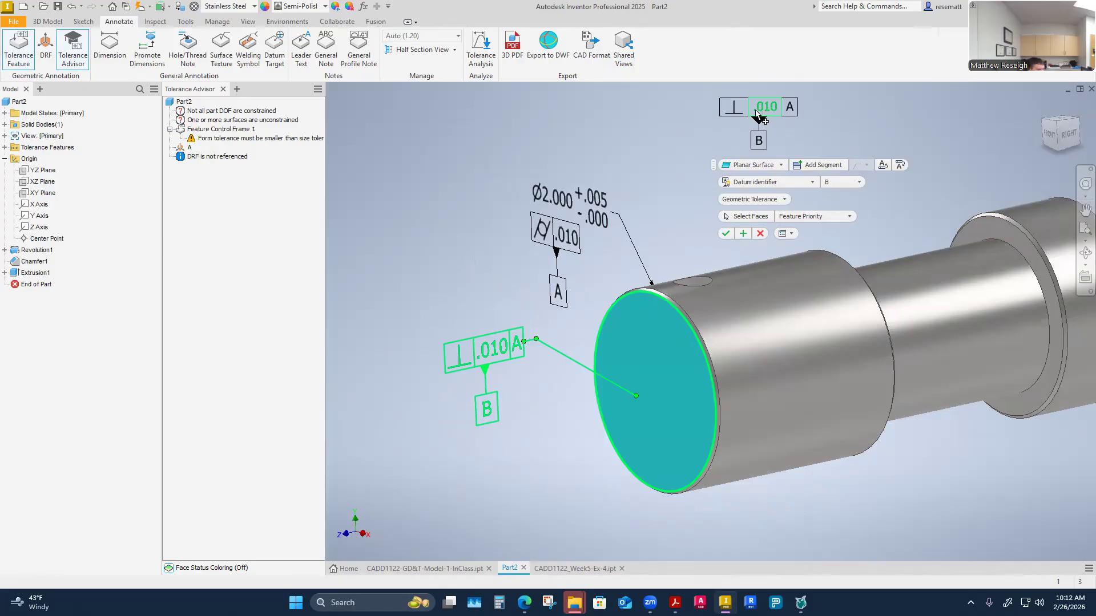
{"action": "left_click", "coordinate": [724, 234]}
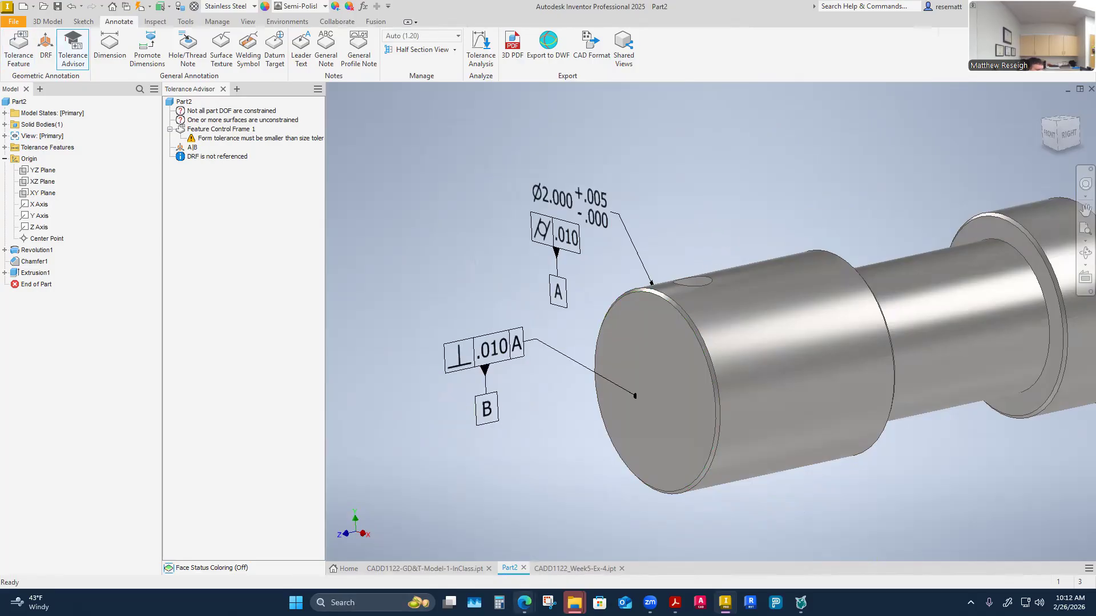
Check the PDF drawing's perpendicularity callout, and set the end face's perpendicularity tolerance to .005.
{"action": "mouse_move", "coordinate": [524, 602]}
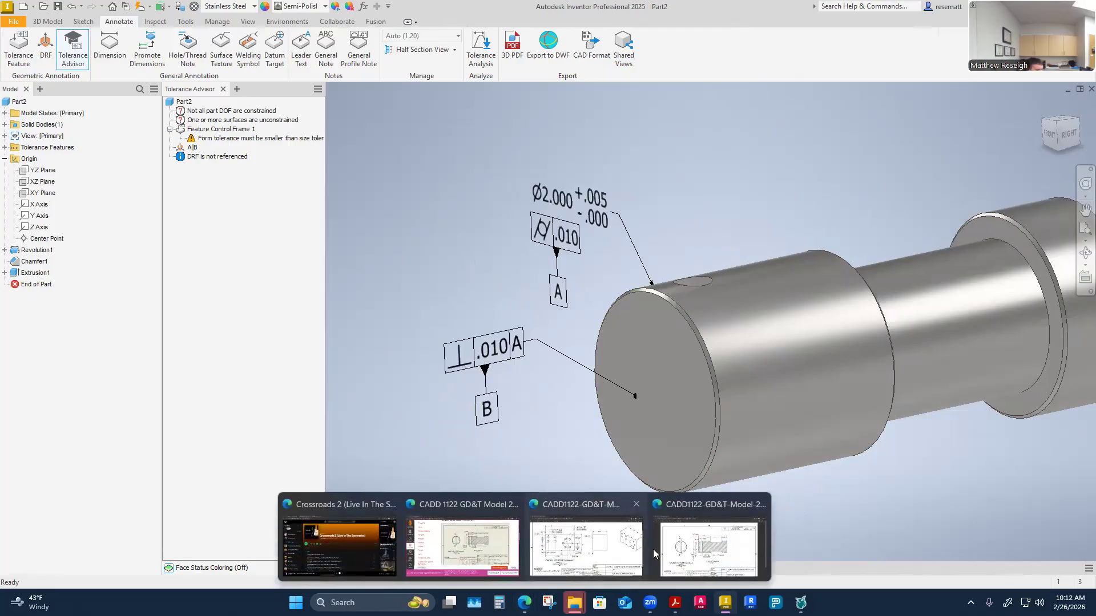
{"action": "left_click", "coordinate": [710, 542]}
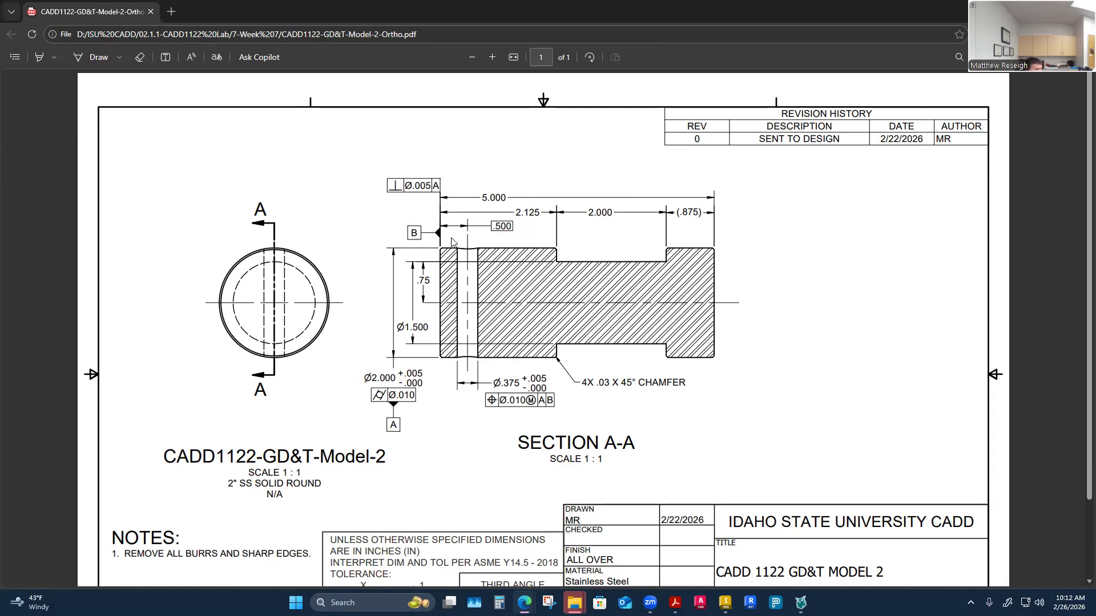
{"action": "left_click", "coordinate": [725, 542]}
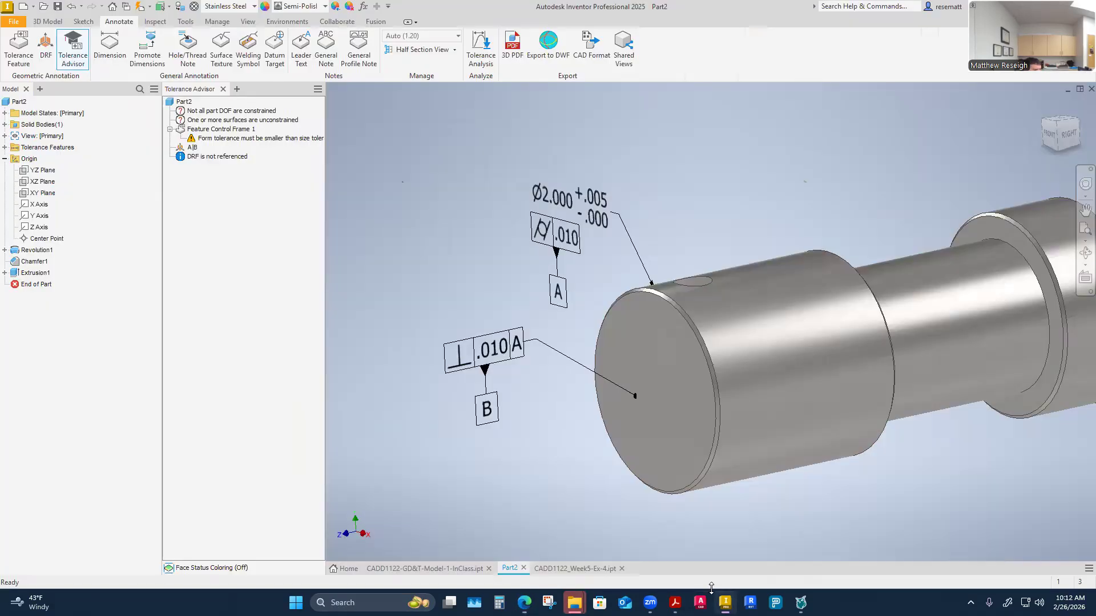
{"action": "double_click", "coordinate": [500, 356]}
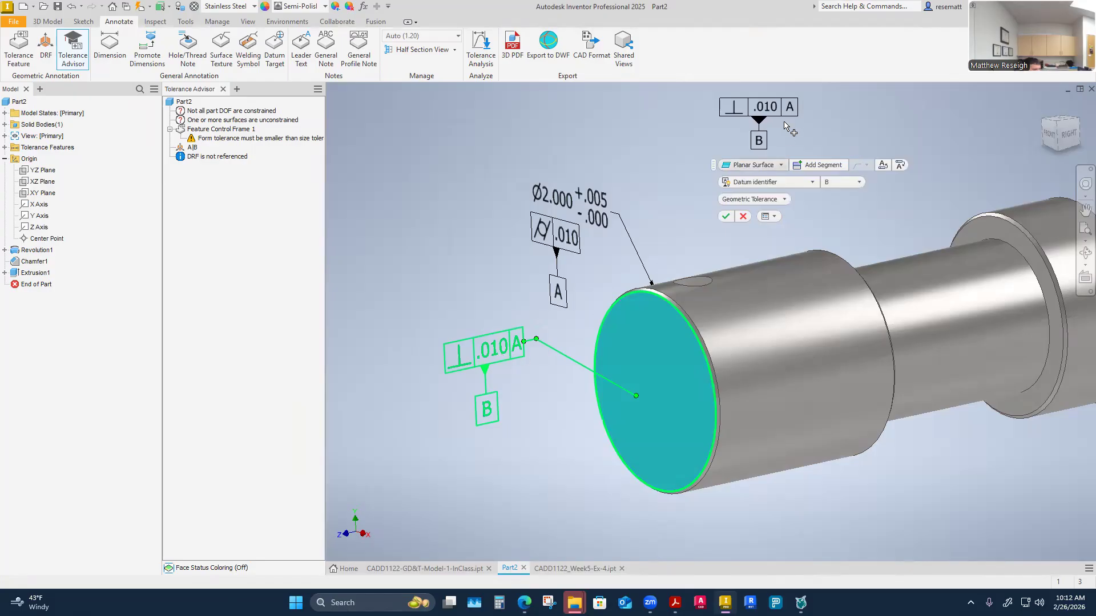
{"action": "left_click", "coordinate": [767, 112]}
{"action": "type", "text": ".010"}
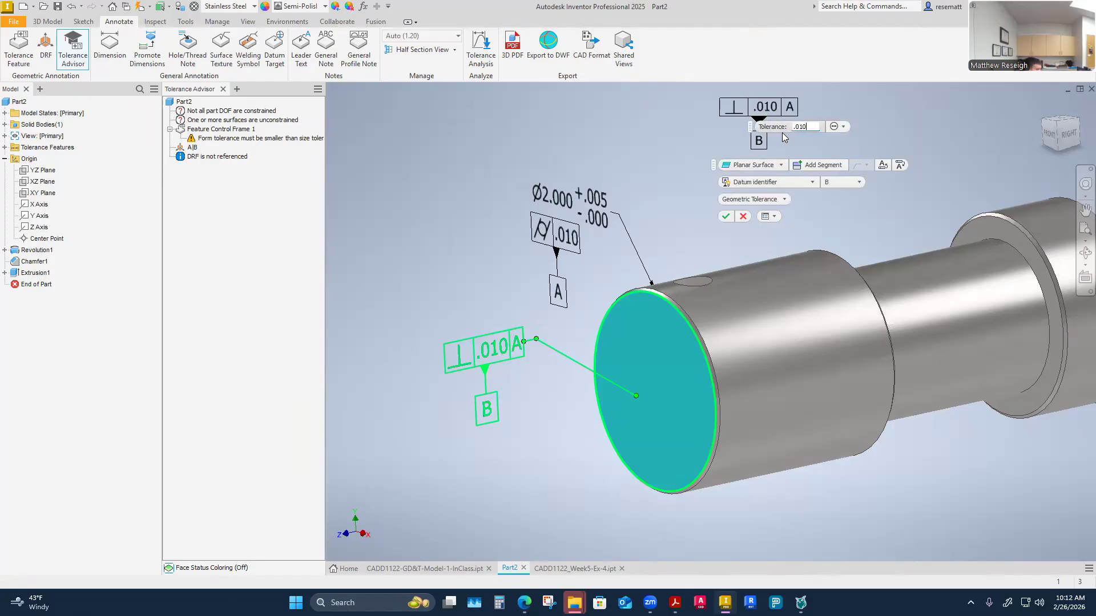
{"action": "type", "text": "5"}
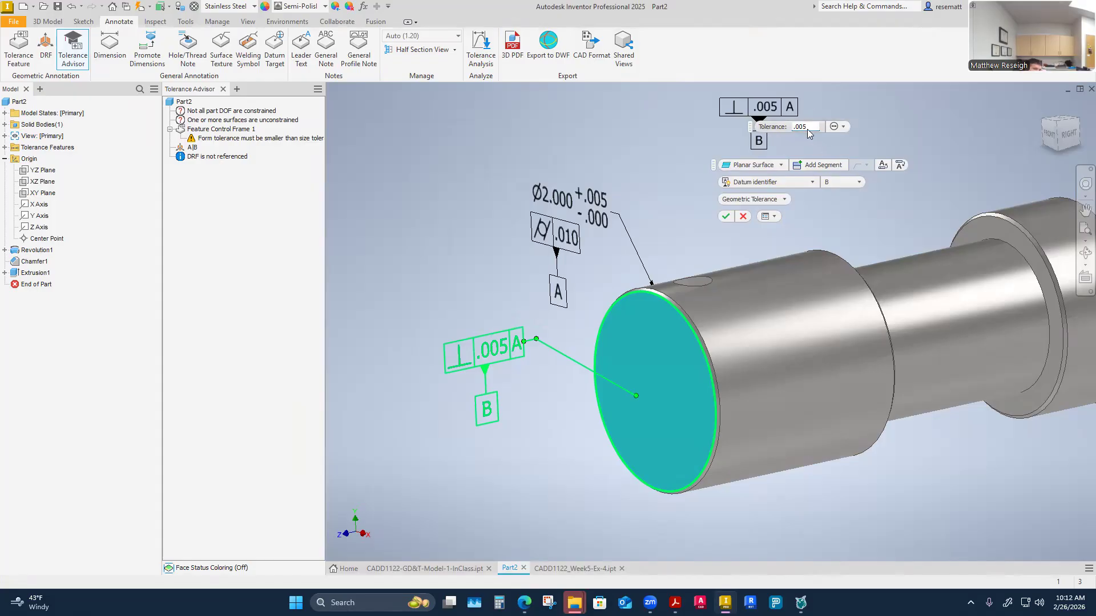
{"action": "left_click", "coordinate": [726, 216]}
Add a Simple Hole Tolerance Feature to the cross-drilled hole with Feature of Size Priority and place its annotation beside the part.
{"action": "middle_click_drag", "start_coordinate": [664, 165], "coordinate": [517, 232], "text": "shift"}
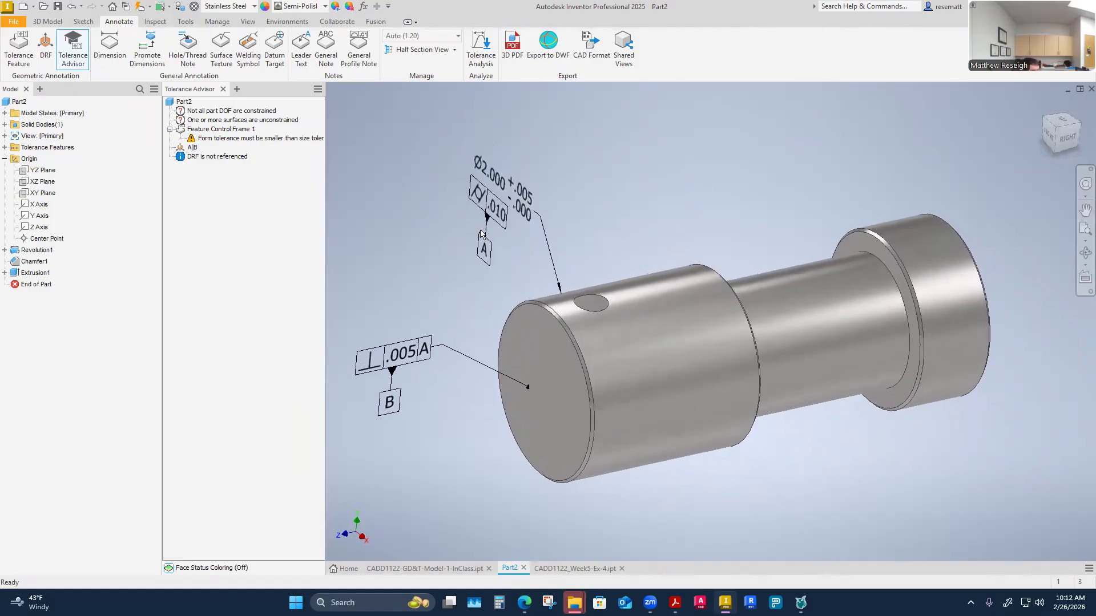
{"action": "left_click", "coordinate": [18, 51]}
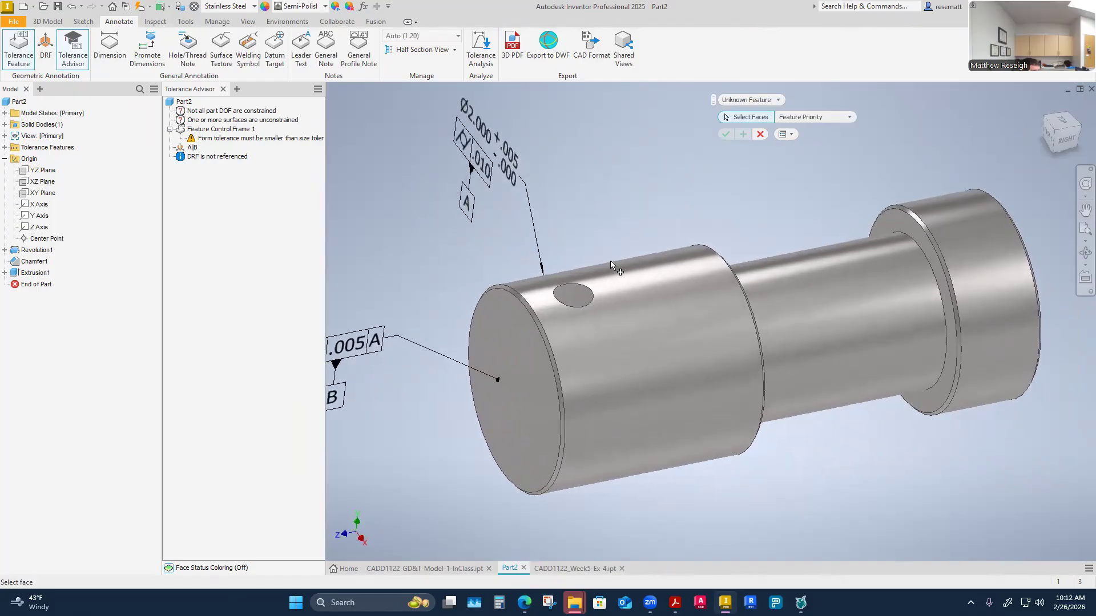
{"action": "left_click", "coordinate": [585, 294]}
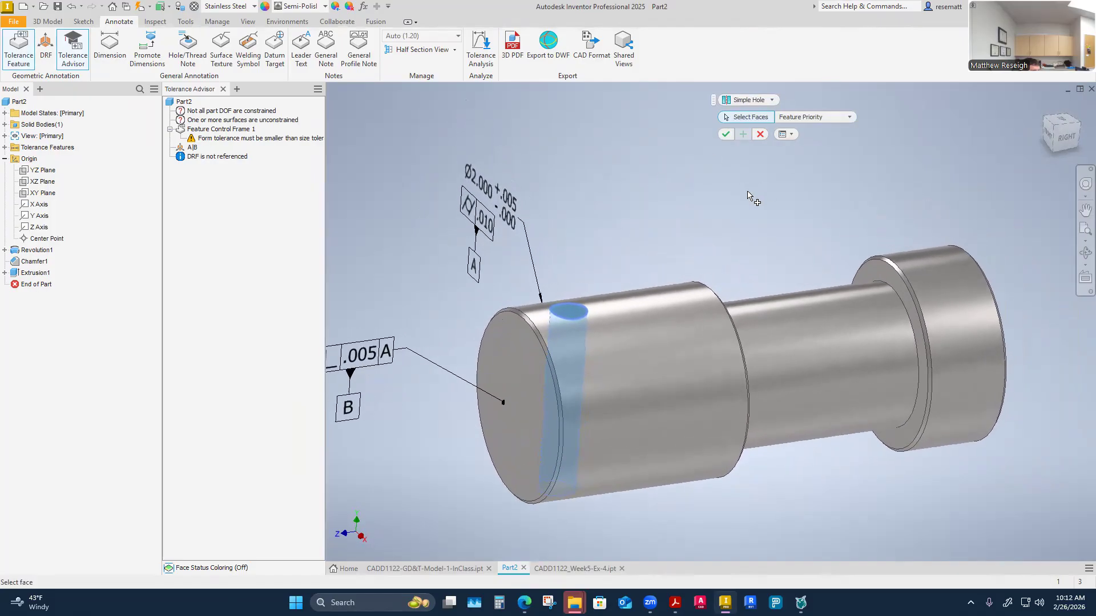
{"action": "left_click", "coordinate": [847, 117]}
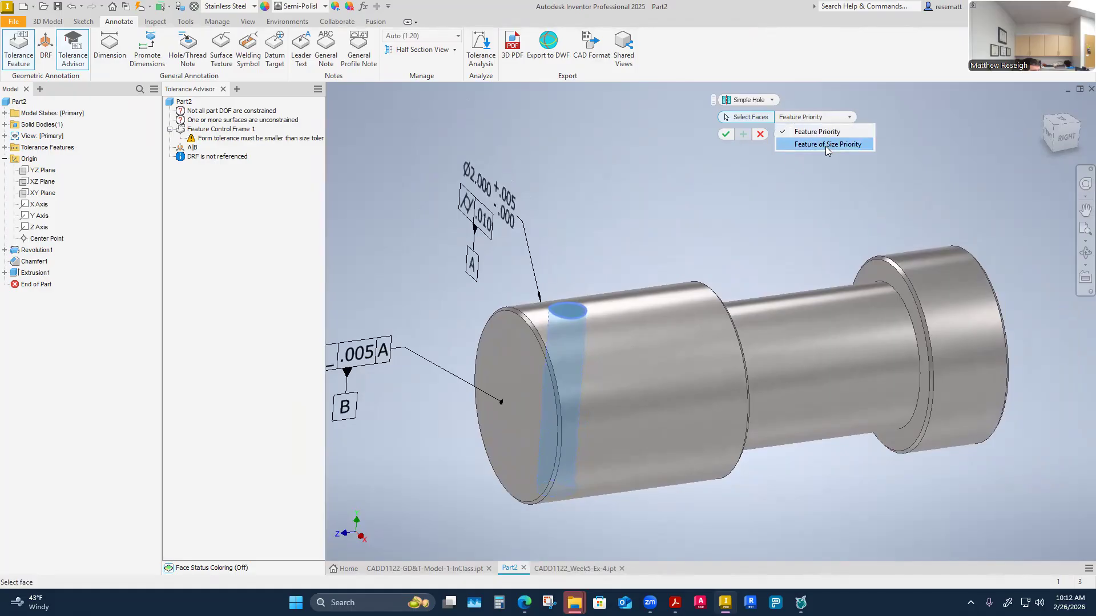
{"action": "left_click", "coordinate": [825, 146]}
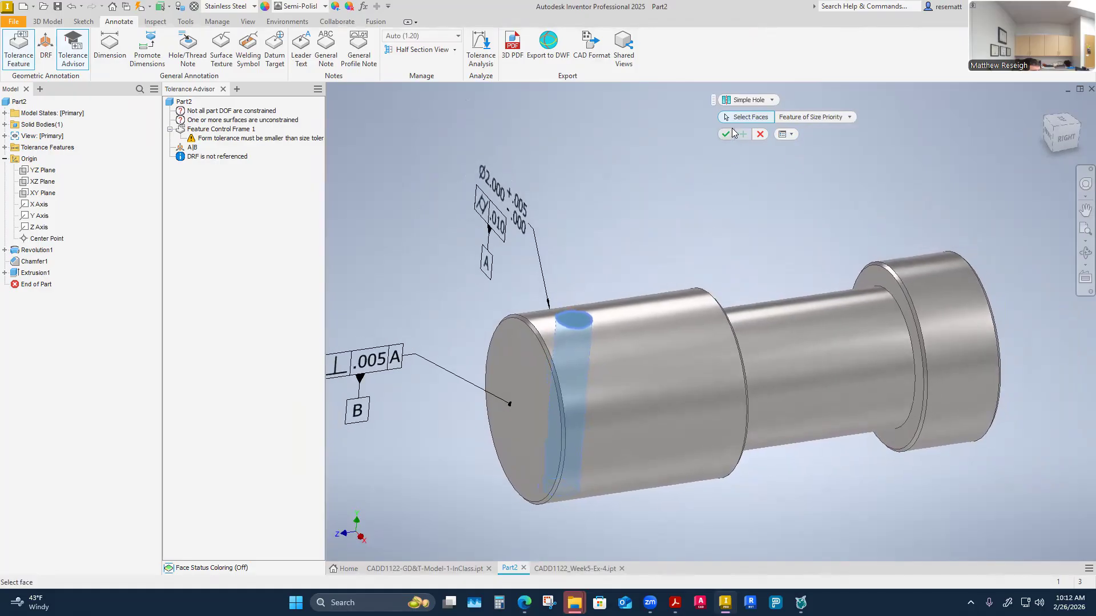
{"action": "left_click", "coordinate": [725, 135]}
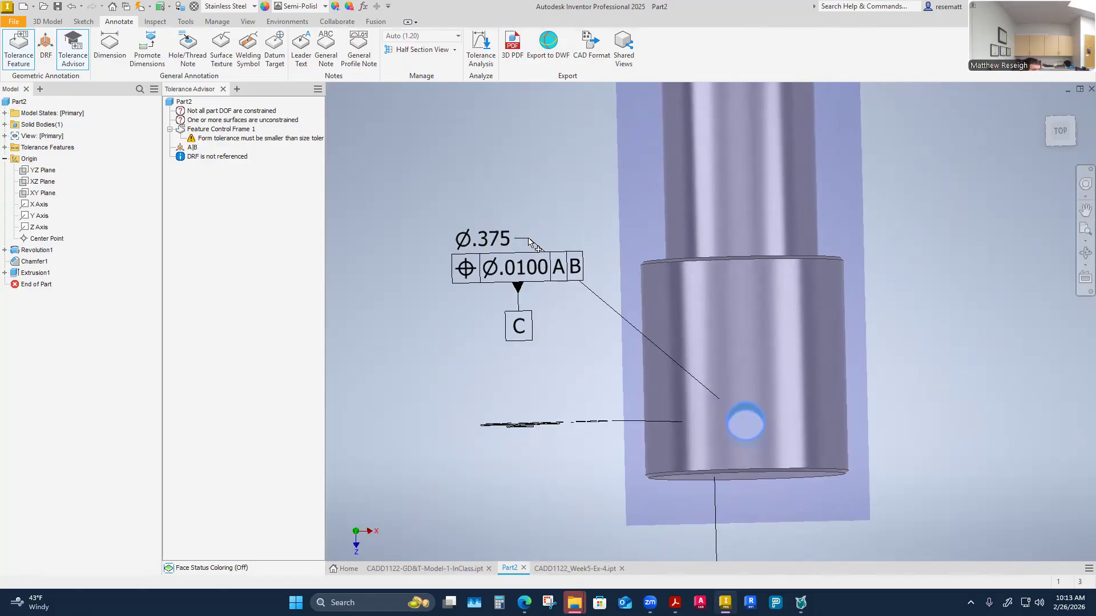
{"action": "left_click", "coordinate": [536, 246]}
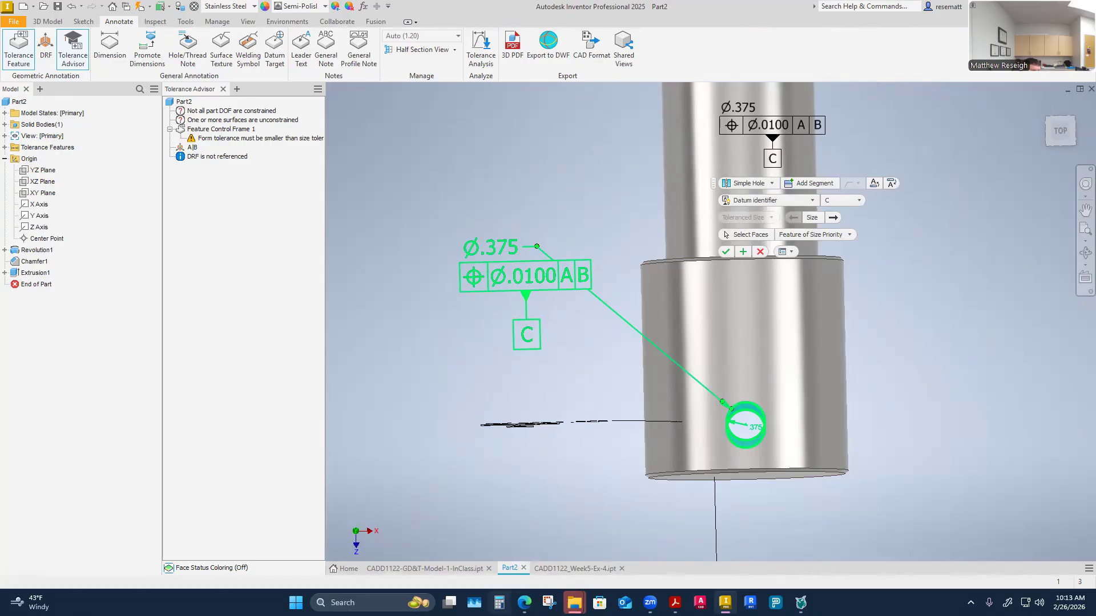
Check the hole's callout in the PDF drawing, and set the hole annotation's datum identifier to None.
{"action": "mouse_move", "coordinate": [524, 603]}
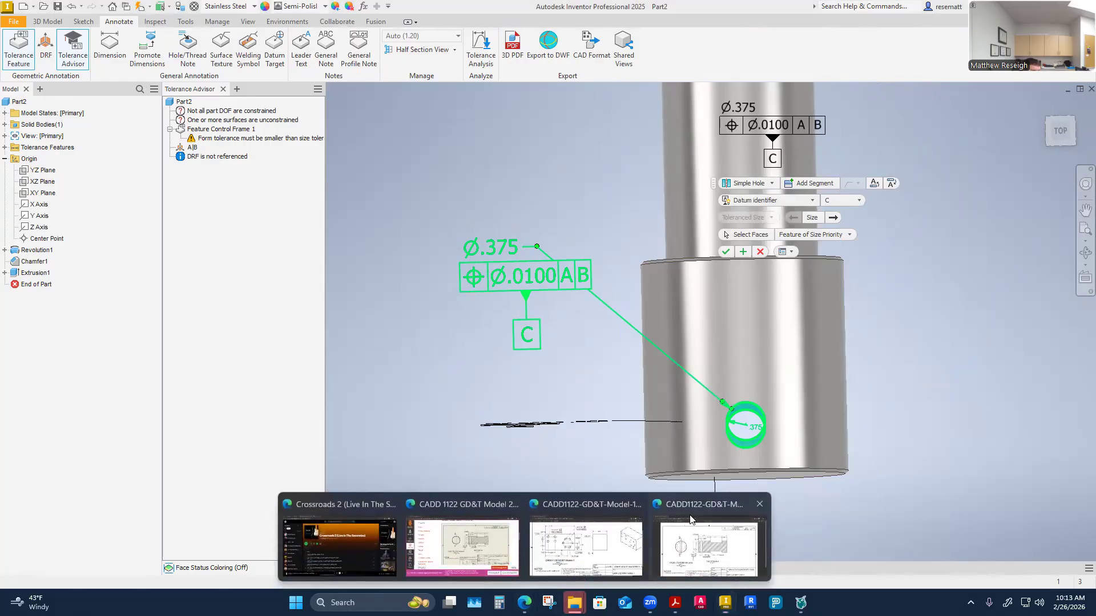
{"action": "left_click", "coordinate": [708, 545]}
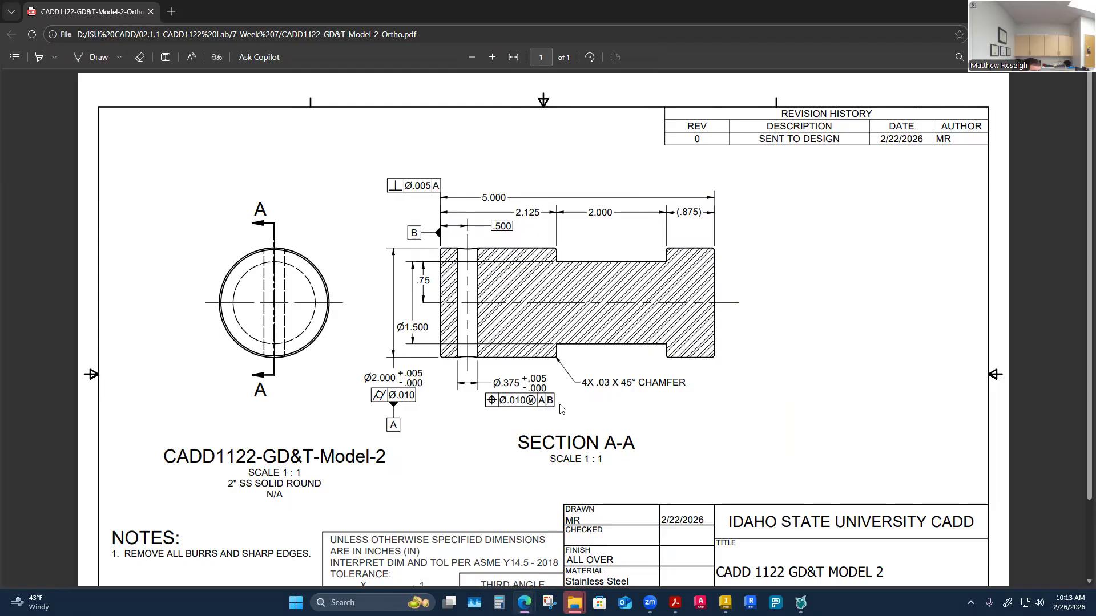
{"action": "left_click", "coordinate": [725, 603]}
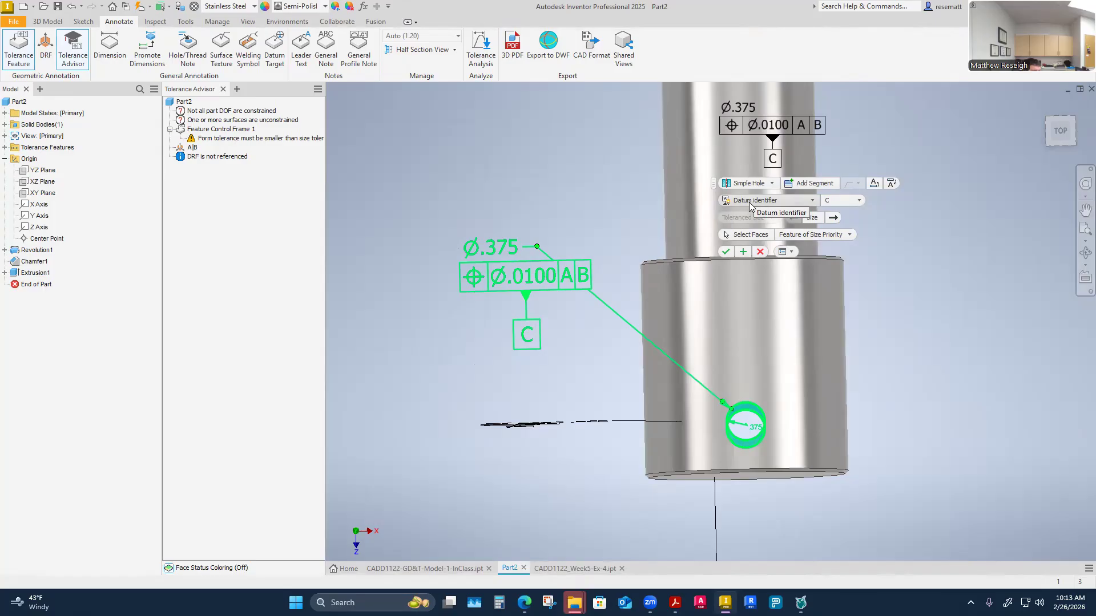
{"action": "left_click", "coordinate": [811, 201]}
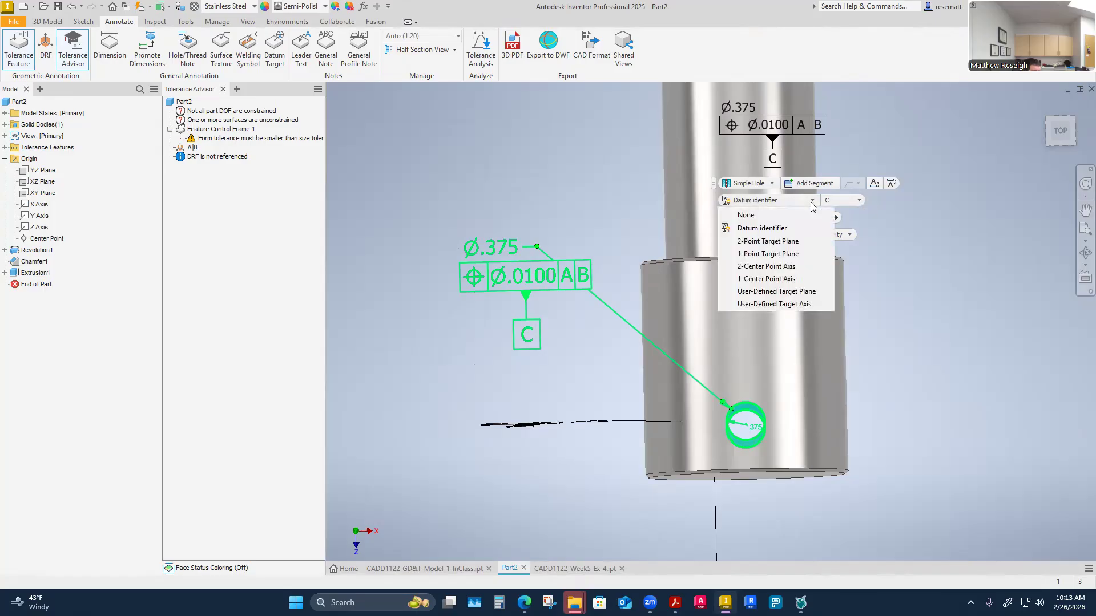
{"action": "left_click", "coordinate": [744, 215]}
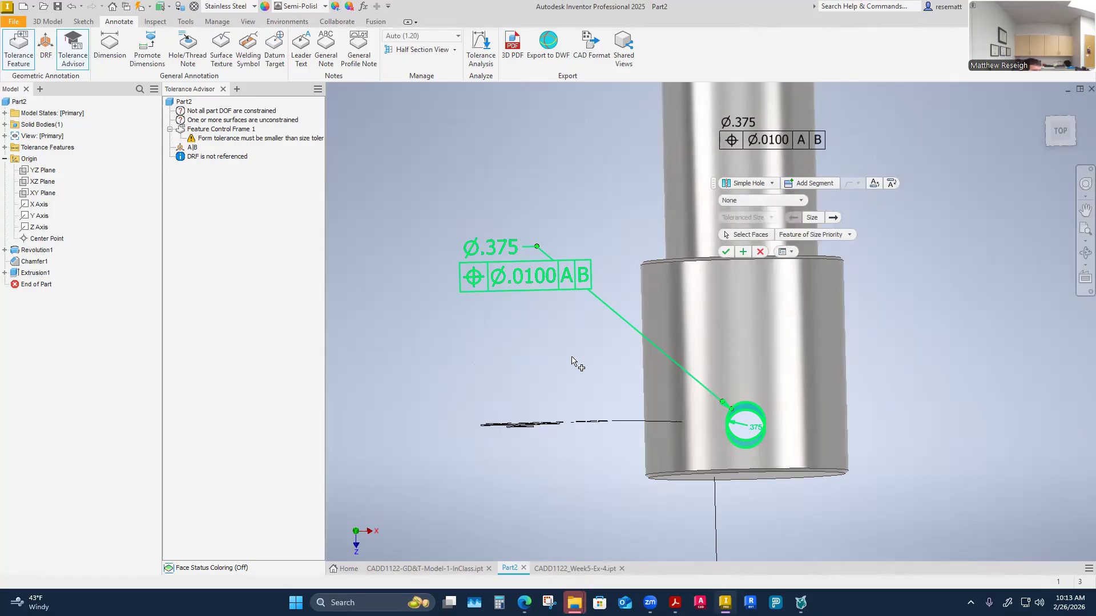
Recheck the hole's size tolerance in the PDF drawing, and give its diameter a Deviation tolerance of +.005/-.000.
{"action": "mouse_move", "coordinate": [557, 362]}
{"action": "middle_mouse_down", "text": "shift"}
{"action": "mouse_move", "coordinate": [572, 374]}
{"action": "mouse_move", "coordinate": [542, 357]}
{"action": "middle_mouse_up", "text": "shift"}
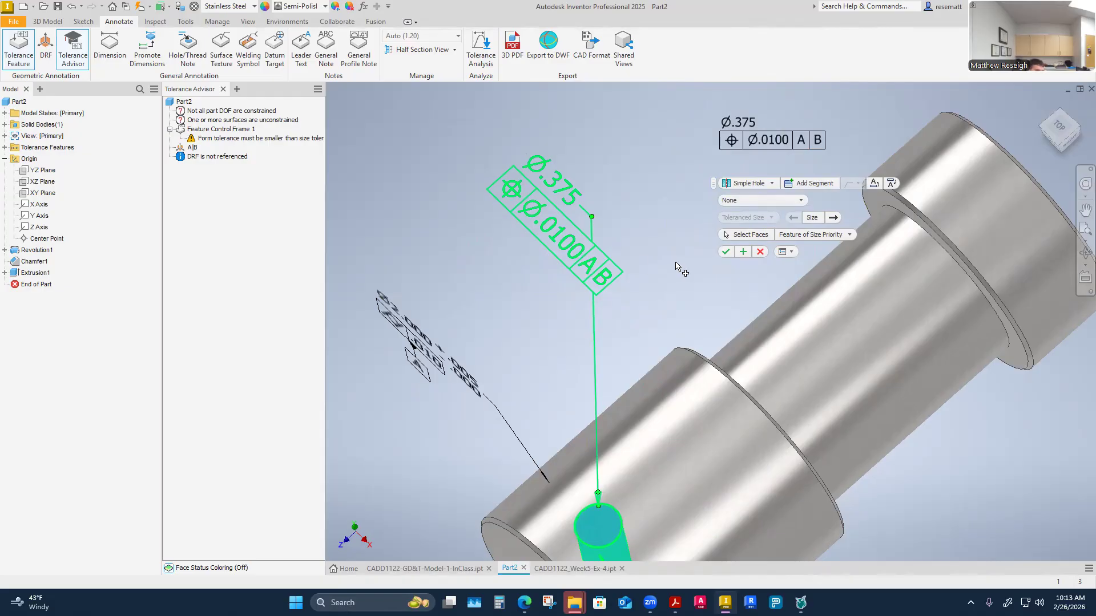
{"action": "left_click", "coordinate": [750, 128]}
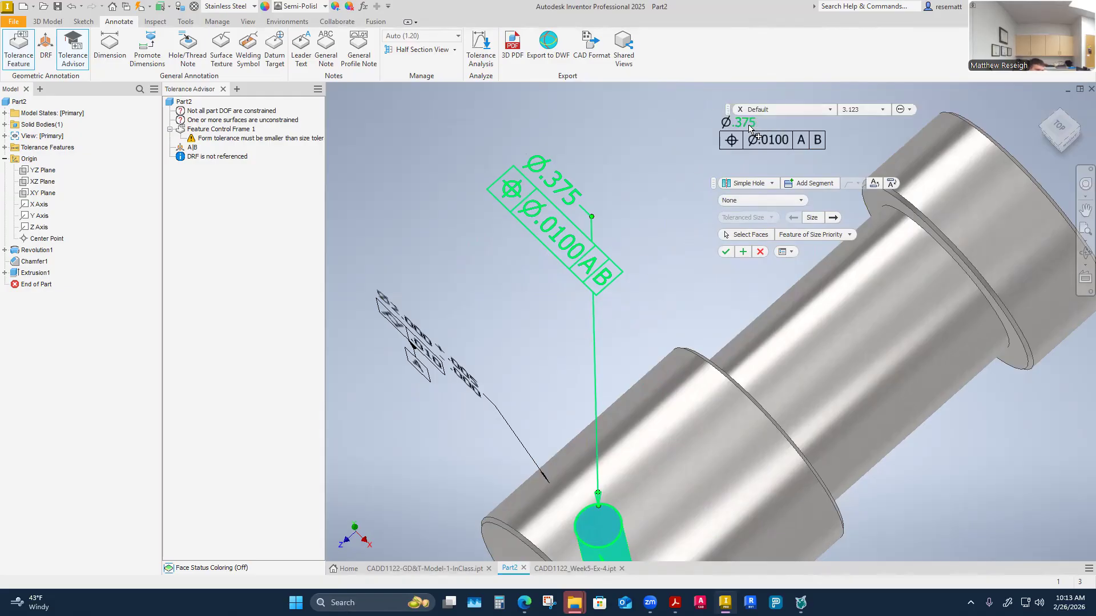
{"action": "mouse_move", "coordinate": [525, 603]}
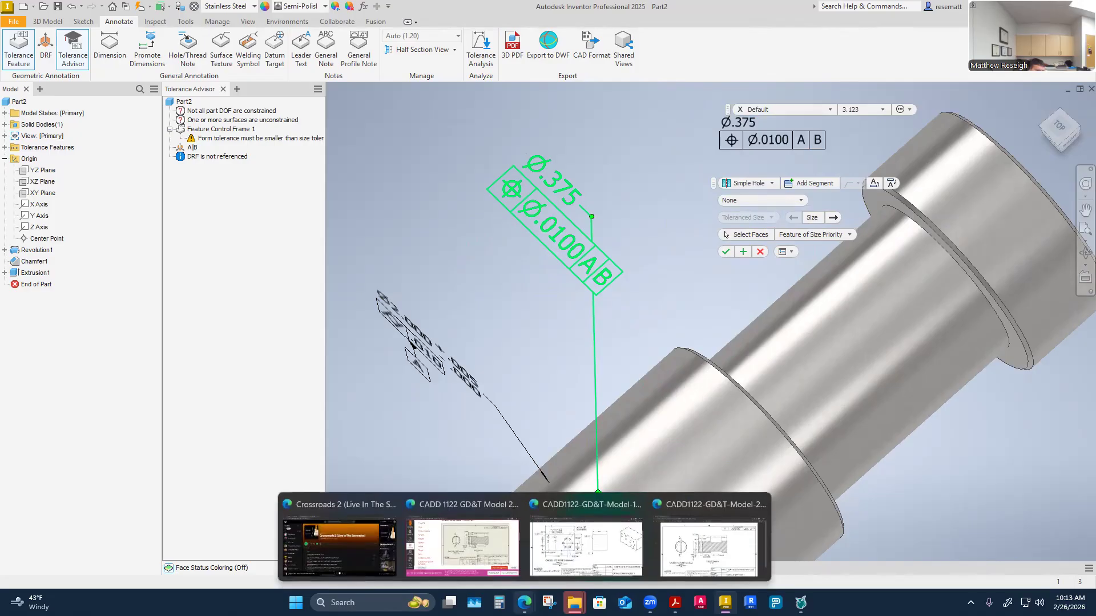
{"action": "left_click", "coordinate": [702, 556]}
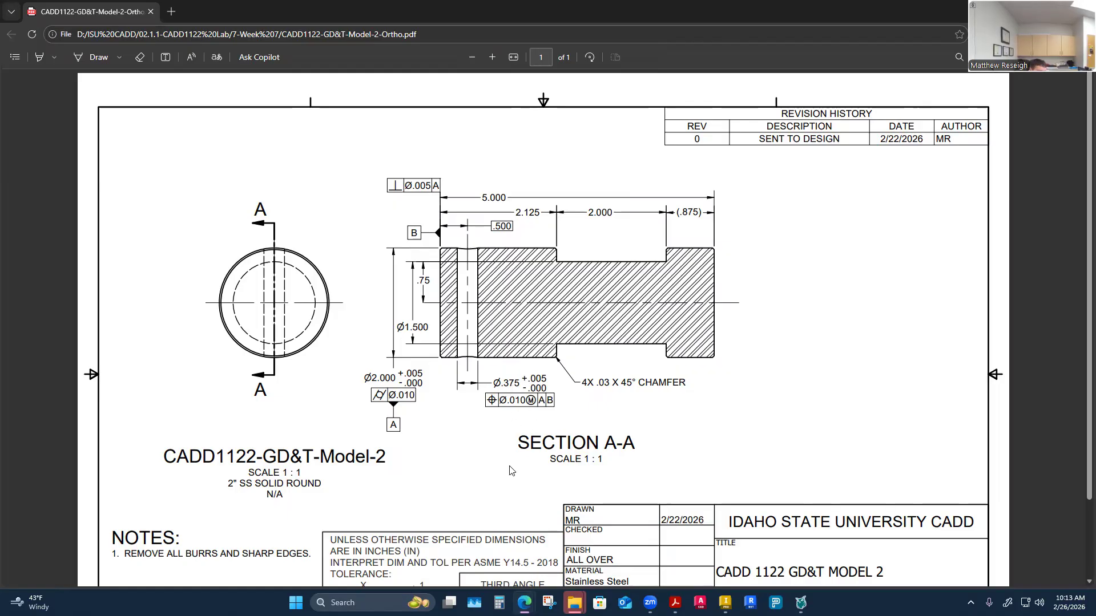
{"action": "left_click", "coordinate": [724, 602]}
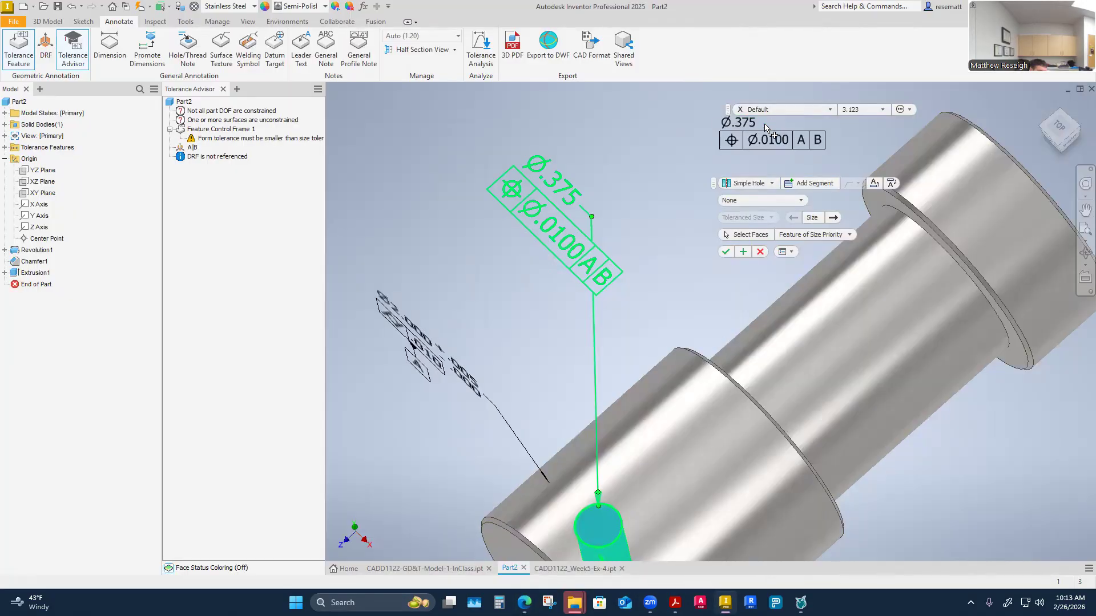
{"action": "left_click", "coordinate": [745, 123]}
{"action": "left_click", "coordinate": [785, 94]}
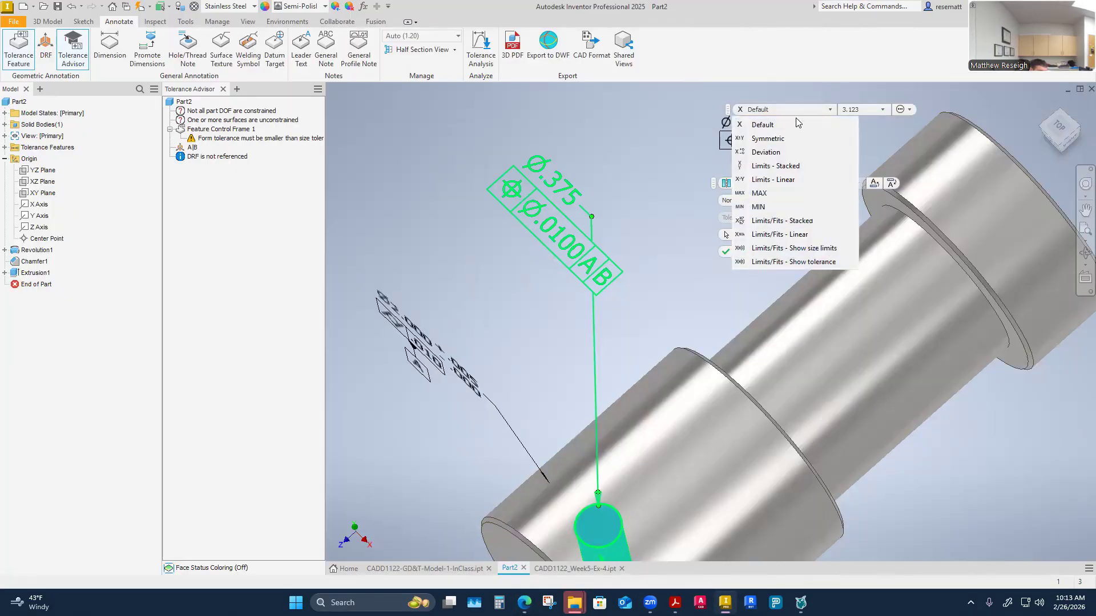
{"action": "left_click", "coordinate": [769, 151]}
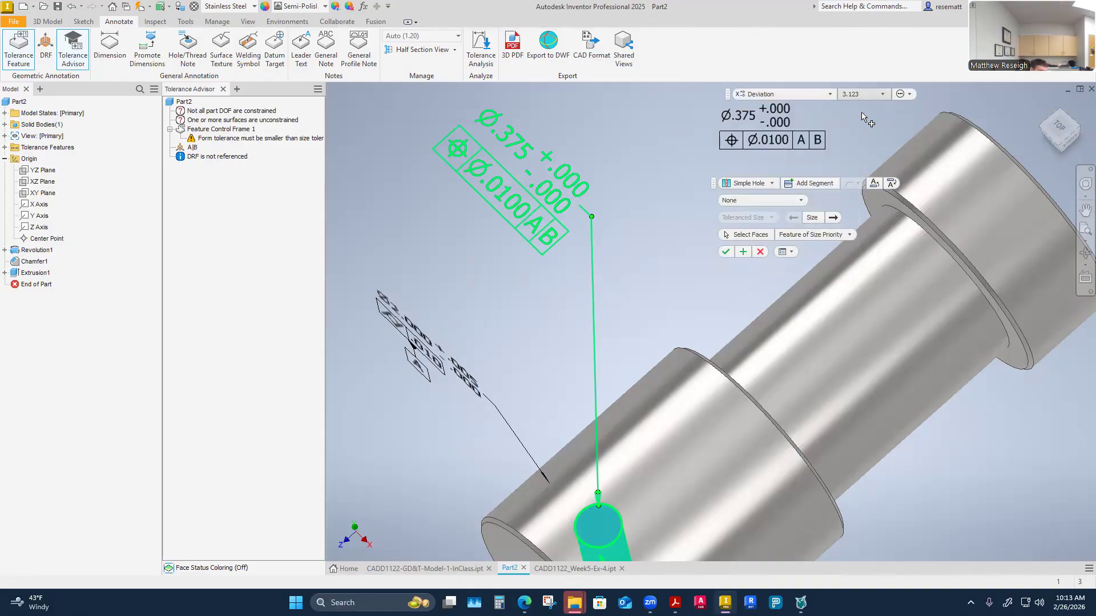
{"action": "left_click", "coordinate": [774, 108]}
{"action": "key", "text": "BackSpace"}
{"action": "key", "text": "BackSpace"}
{"action": "key", "text": "BackSpace"}
{"action": "type", "text": "5"}
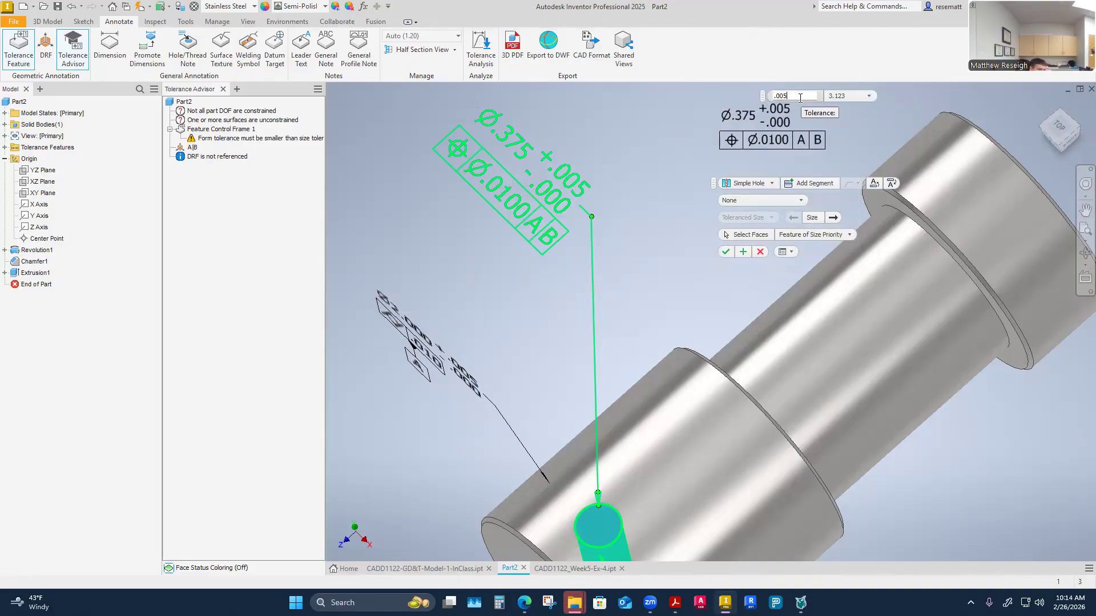
Add the Maximum Material Condition modifier to the hole's position tolerance and finish the annotation.
{"action": "left_click", "coordinate": [786, 148]}
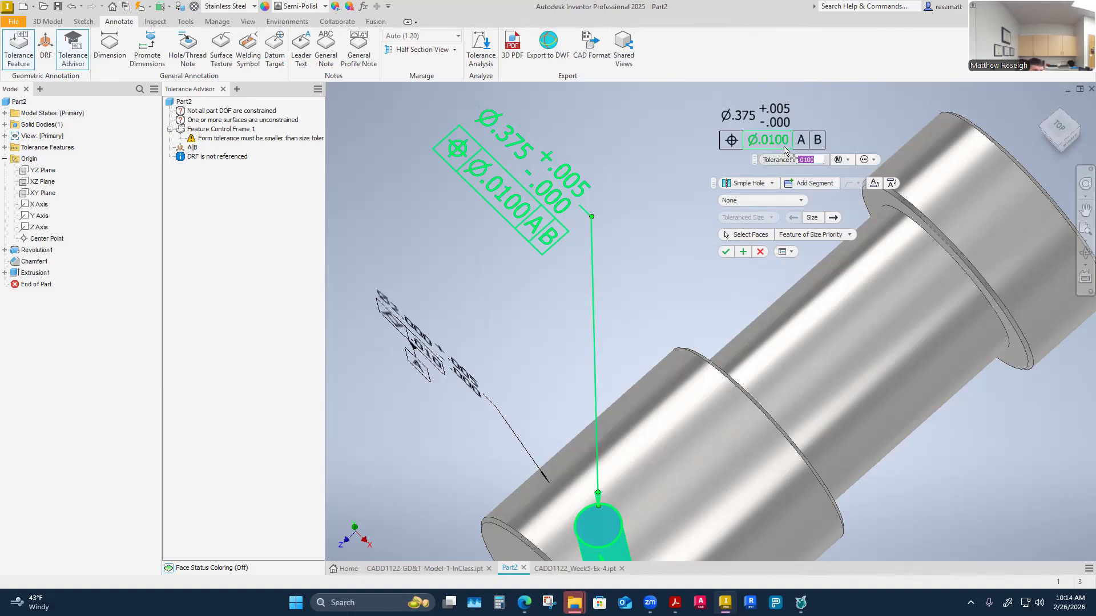
{"action": "left_click", "coordinate": [840, 160]}
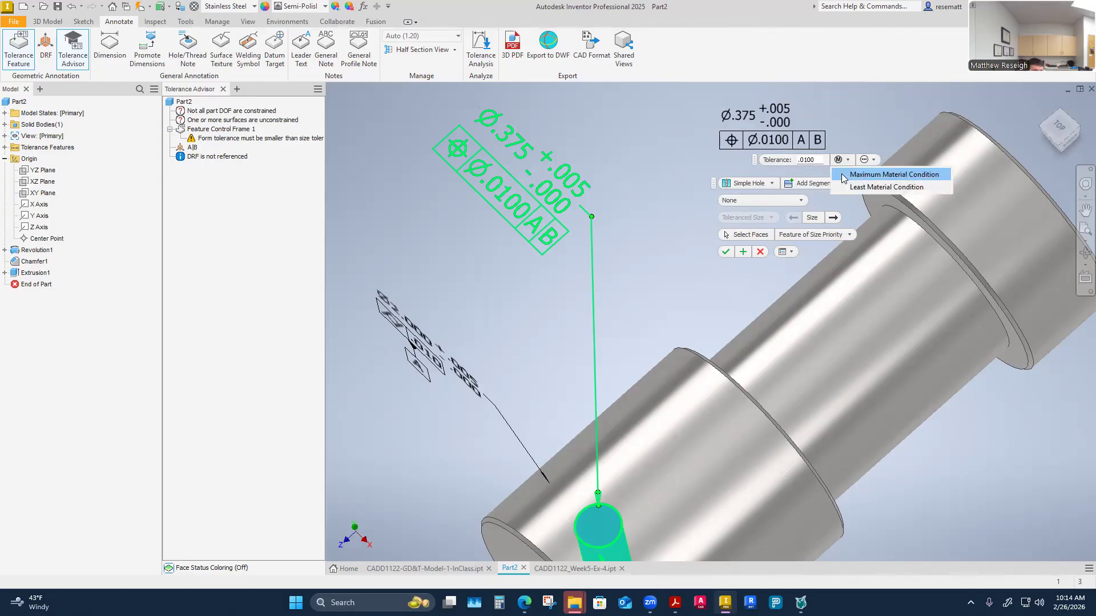
{"action": "left_click", "coordinate": [844, 176]}
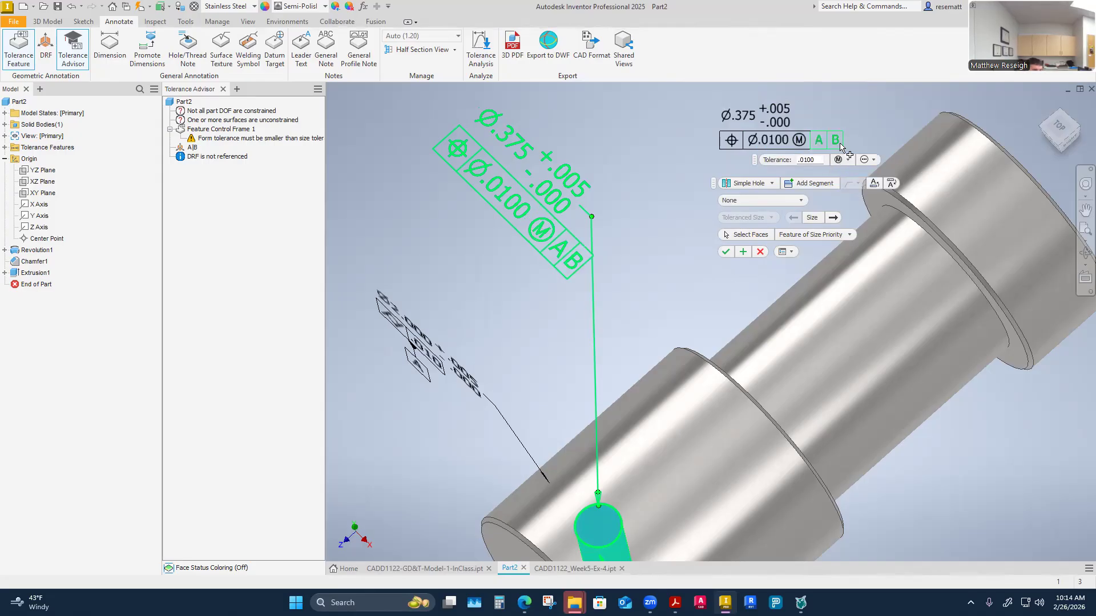
{"action": "left_click", "coordinate": [726, 252]}
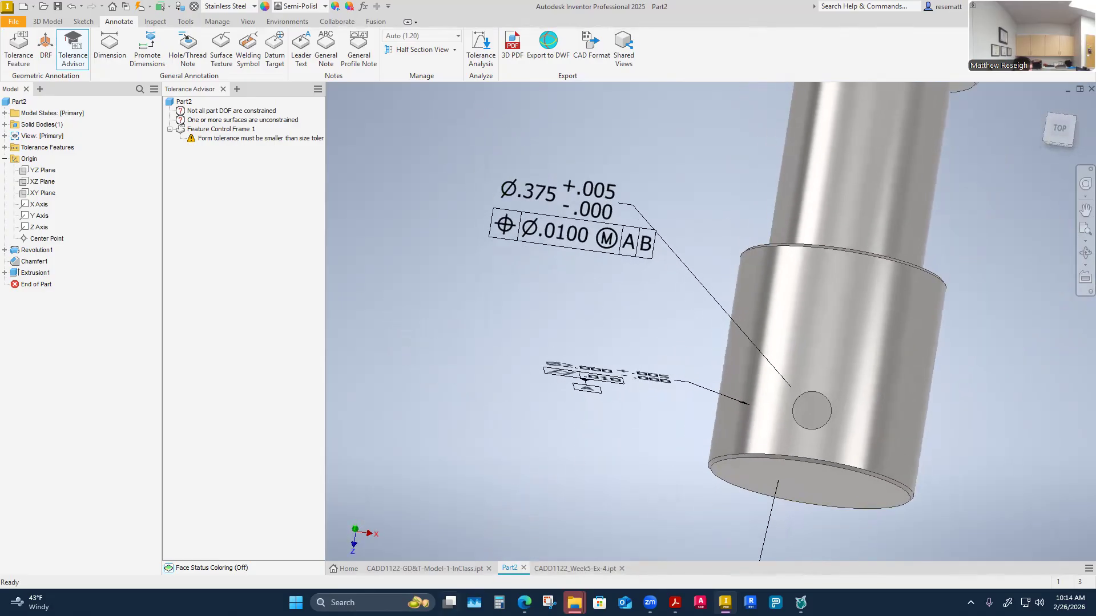
Compare the hole's callout with the PDF drawing, and shorten its position tolerance to three decimals, .010.
{"action": "mouse_move", "coordinate": [524, 603]}
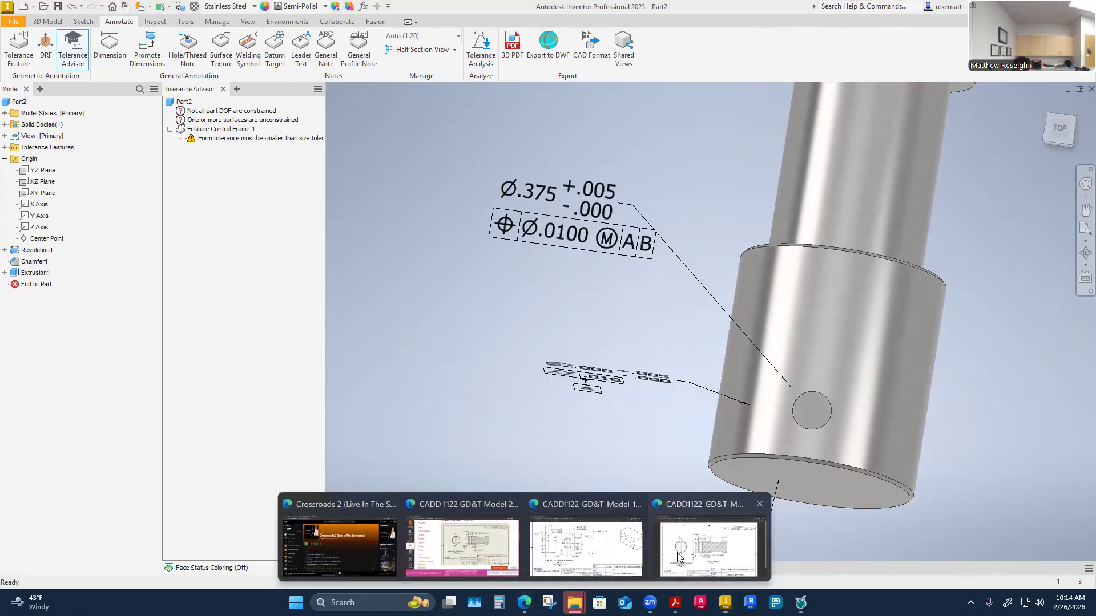
{"action": "left_click", "coordinate": [680, 553]}
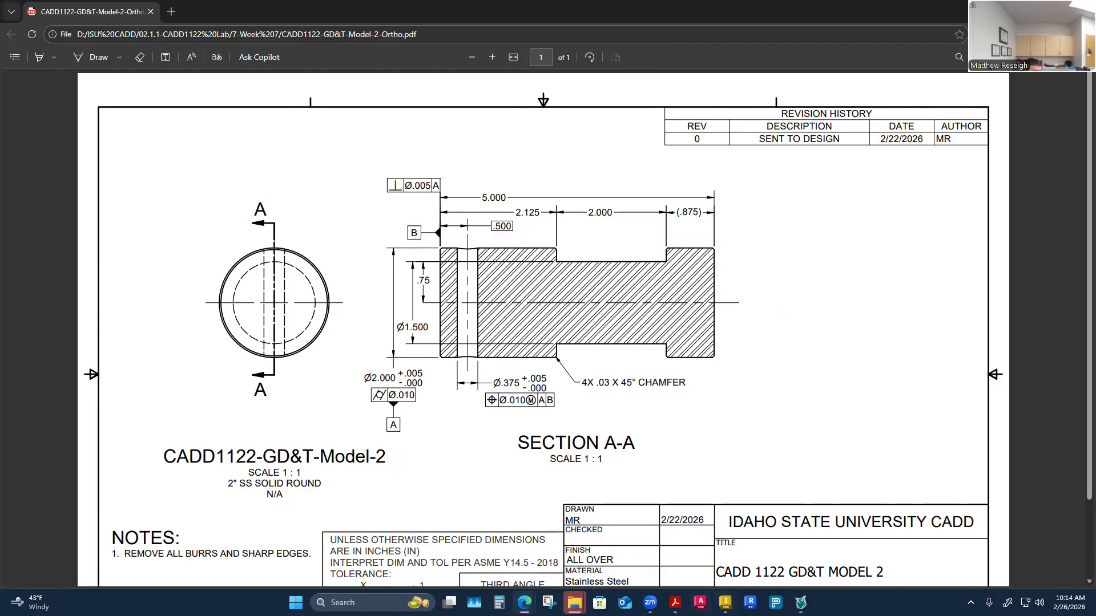
{"action": "left_click", "coordinate": [725, 602]}
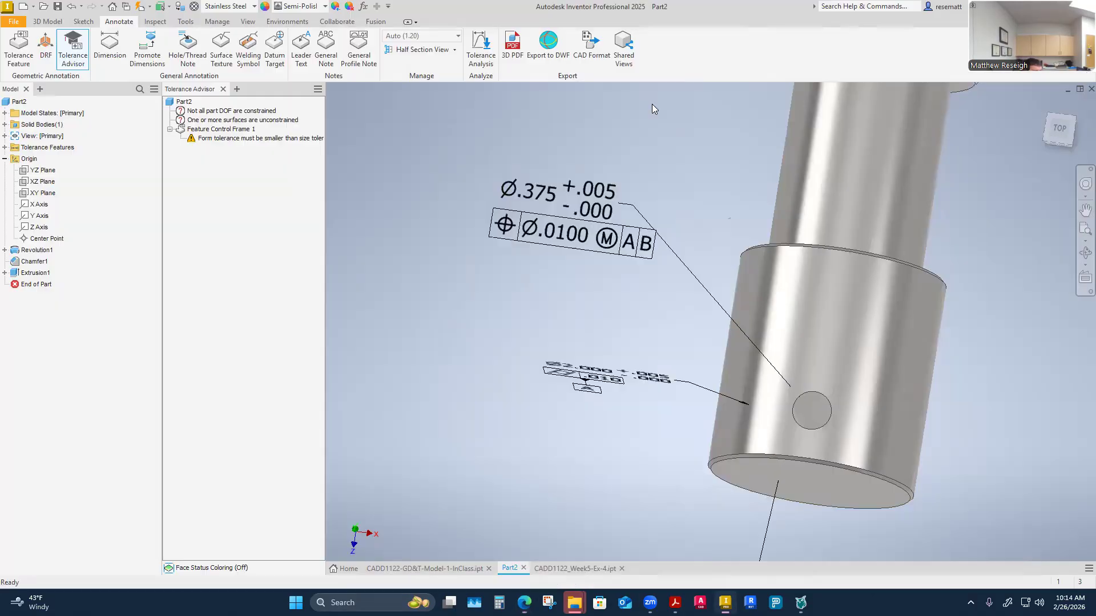
{"action": "double_click", "coordinate": [563, 232]}
{"action": "left_click", "coordinate": [767, 141]}
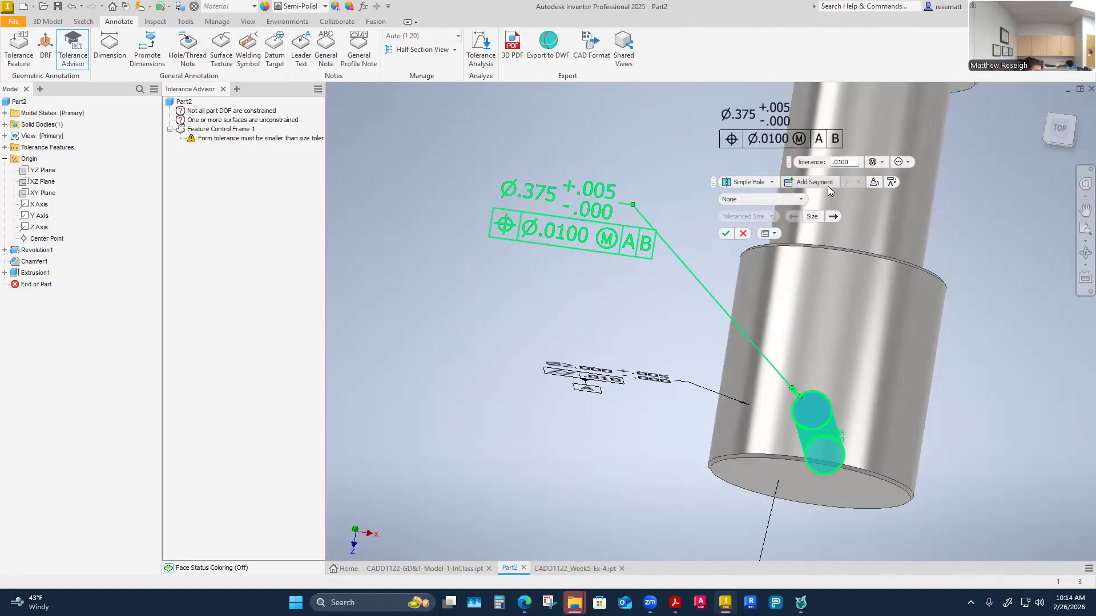
{"action": "key", "text": "BackSpace"}
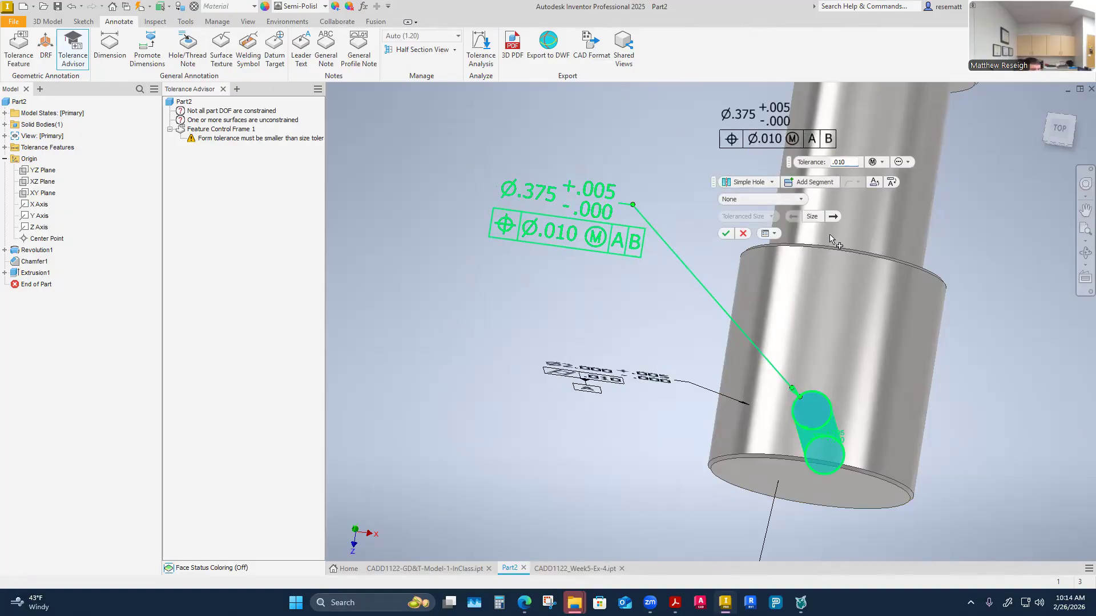
{"action": "middle_click_drag", "start_coordinate": [831, 238], "coordinate": [682, 383], "text": "shift"}
{"action": "left_click", "coordinate": [726, 234]}
Reopen the hole's annotation, try datum A alone as the position frame's reference, and restore the A|B reference.
{"action": "middle_click_drag", "start_coordinate": [712, 257], "coordinate": [615, 257], "text": "shift"}
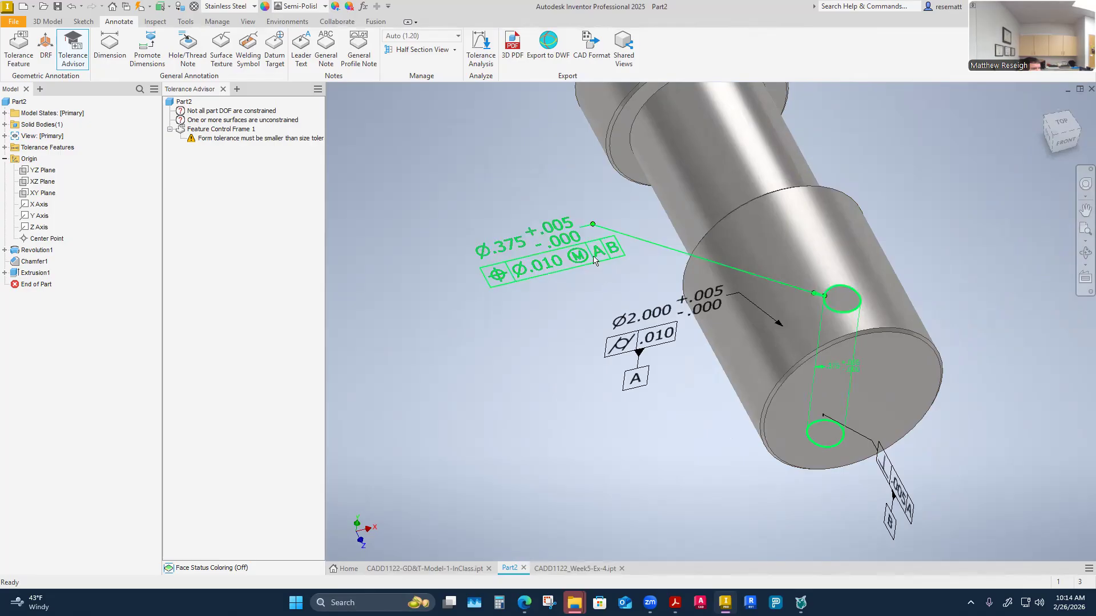
{"action": "double_click", "coordinate": [597, 261]}
{"action": "left_click", "coordinate": [814, 146]}
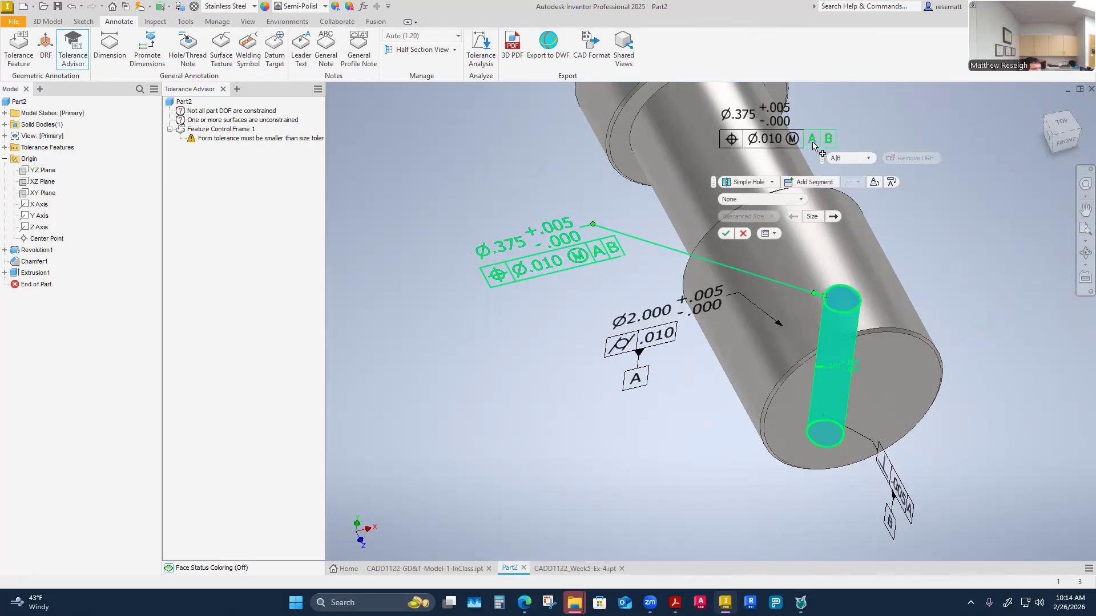
{"action": "left_click", "coordinate": [866, 159]}
{"action": "left_click", "coordinate": [853, 191]}
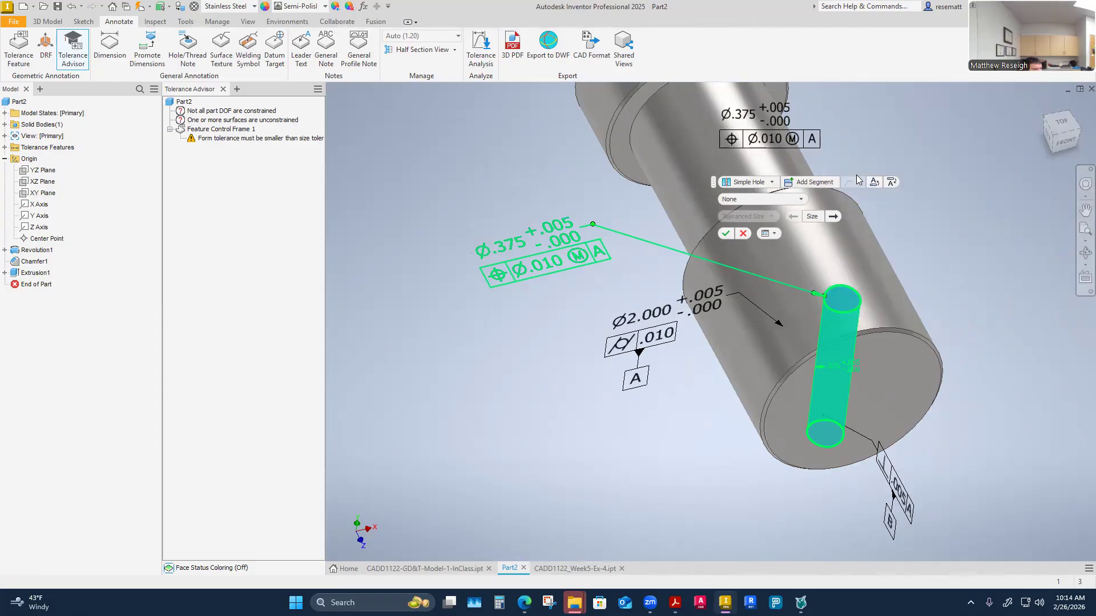
{"action": "left_click", "coordinate": [806, 146]}
{"action": "left_click", "coordinate": [852, 158]}
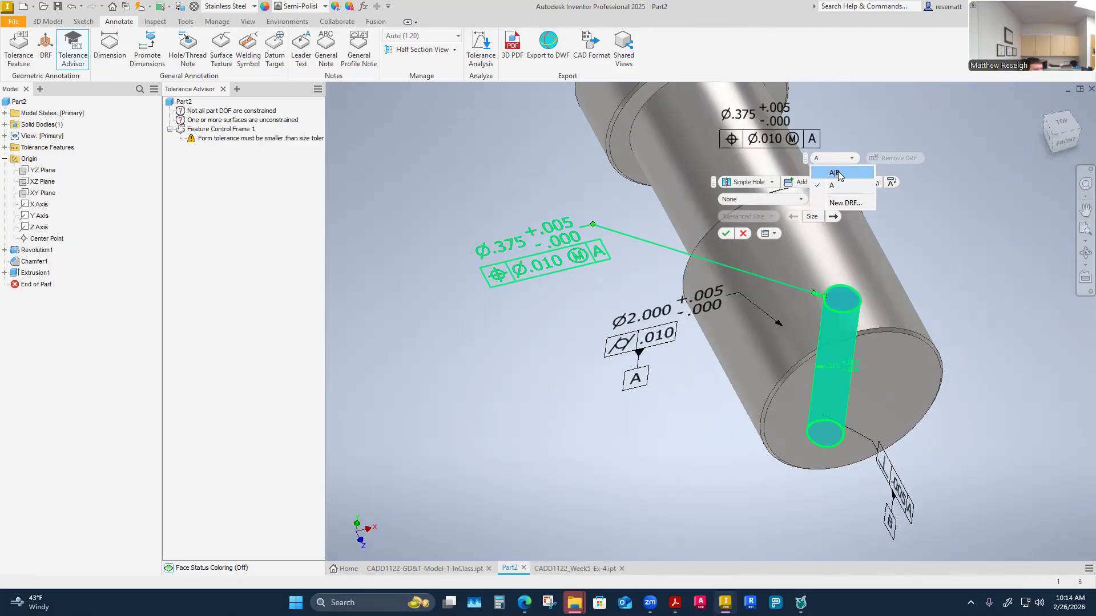
{"action": "left_click", "coordinate": [837, 173]}
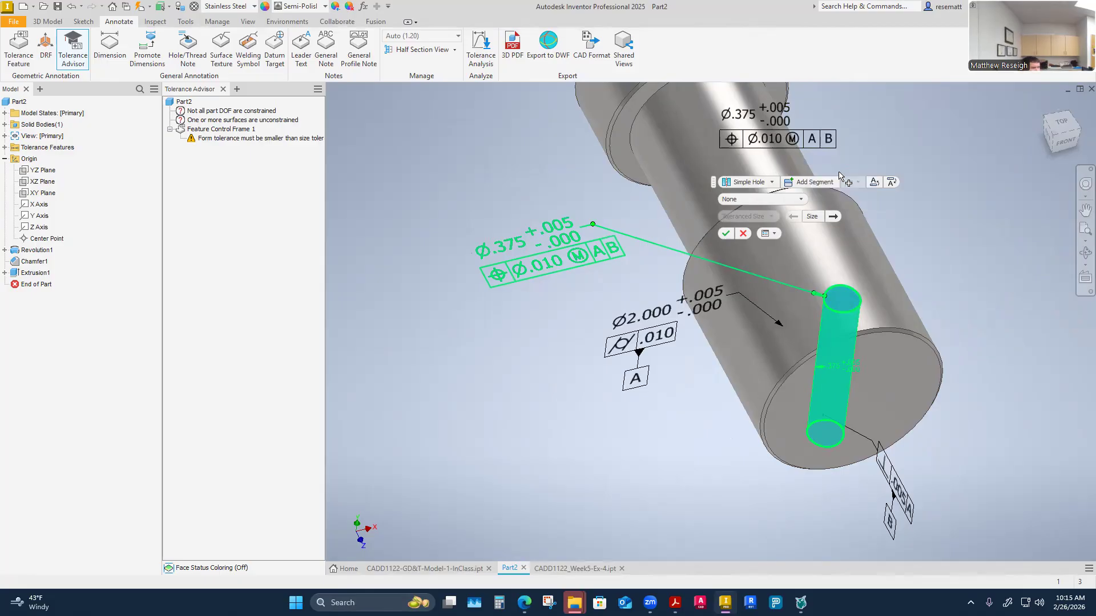